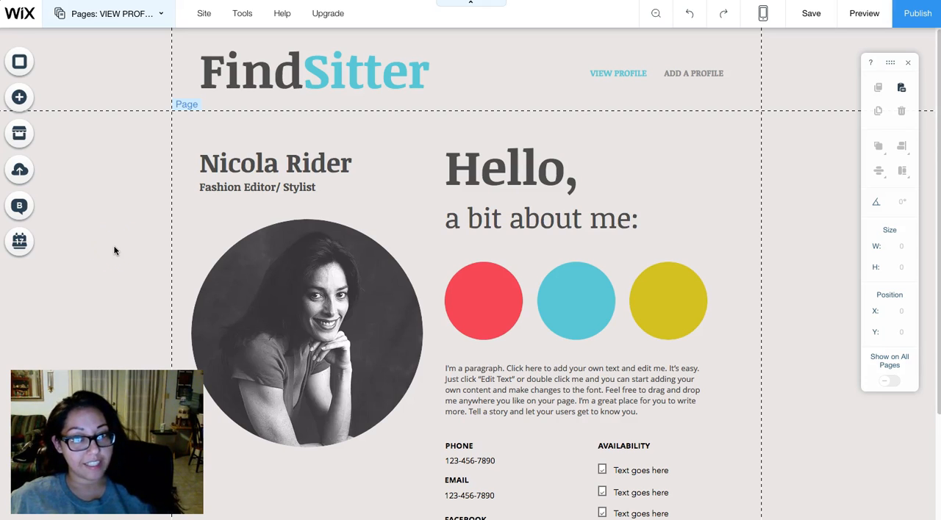
- Look over the VIEW PROFILE page from the header down to the contact and availability details
{"action": "left_click", "coordinate": [134, 247]}
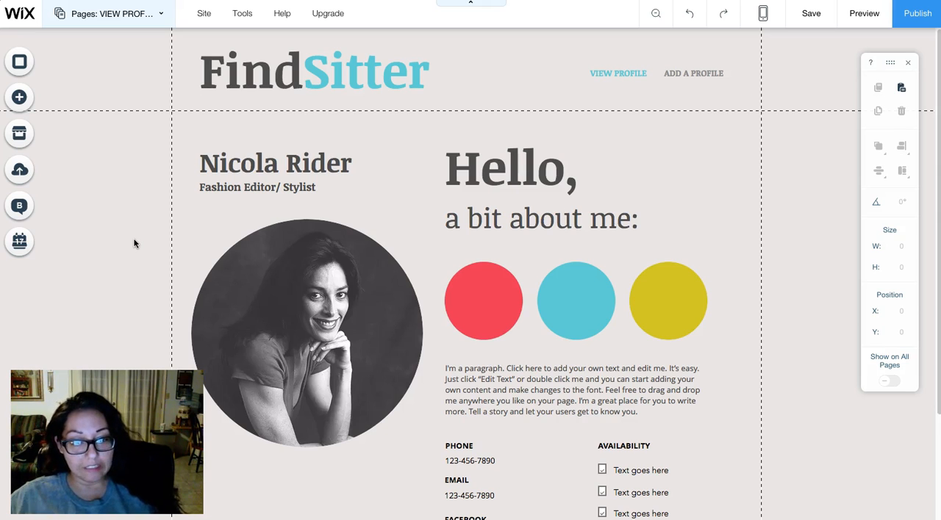
{"action": "left_click", "coordinate": [218, 224]}
{"action": "scroll", "coordinate": [218, 225], "scroll_direction": "down", "scroll_amount": 1}
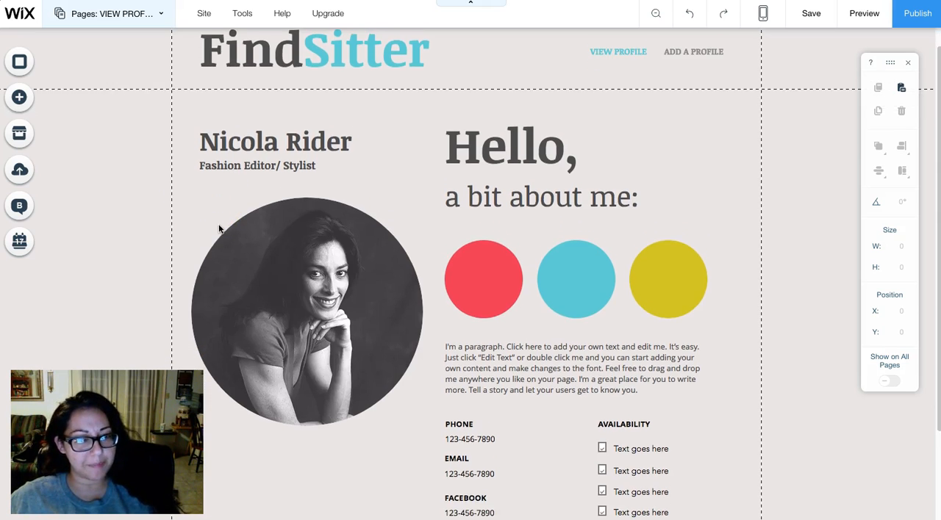
{"action": "scroll", "coordinate": [218, 229], "scroll_direction": "down", "scroll_amount": 3}
{"action": "scroll", "coordinate": [218, 229], "scroll_direction": "up", "scroll_amount": 4}
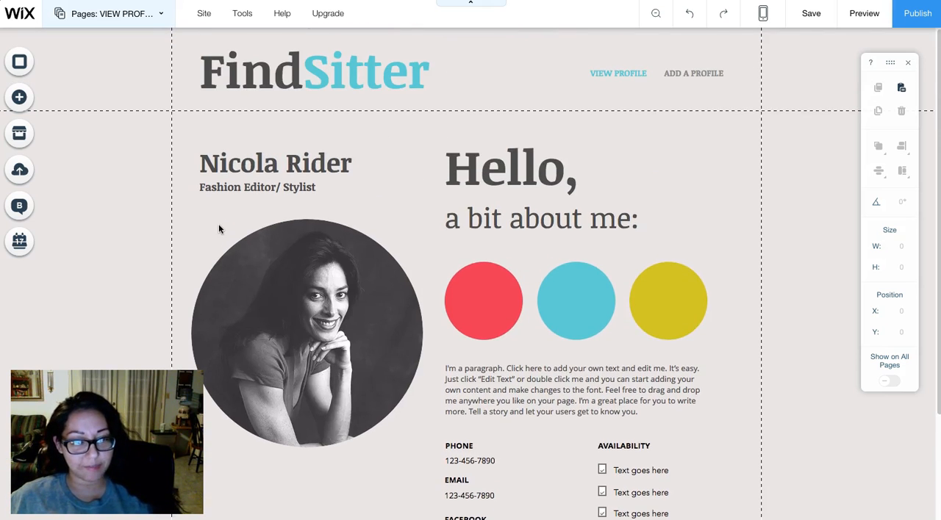
{"action": "scroll", "coordinate": [218, 229], "scroll_direction": "down", "scroll_amount": 3}
{"action": "scroll", "coordinate": [218, 228], "scroll_direction": "up", "scroll_amount": 1}
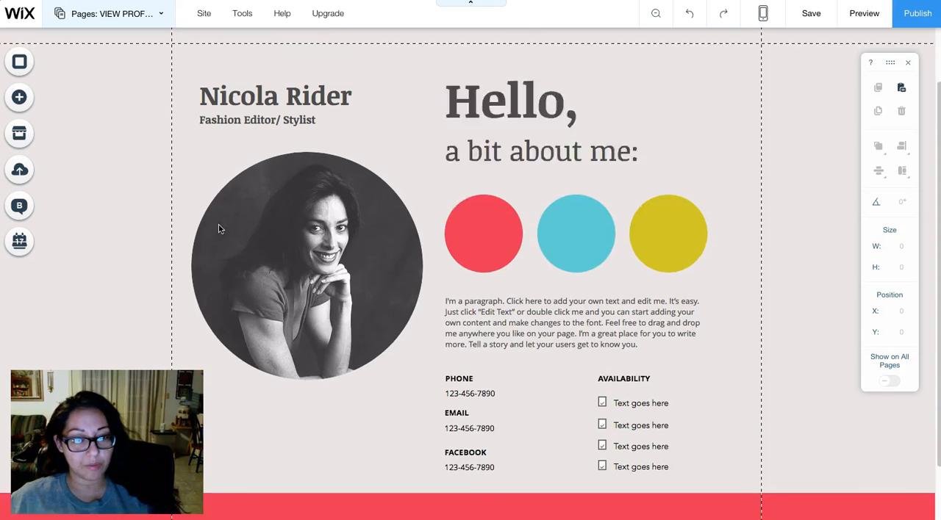
{"action": "scroll", "coordinate": [218, 229], "scroll_direction": "up", "scroll_amount": 2}
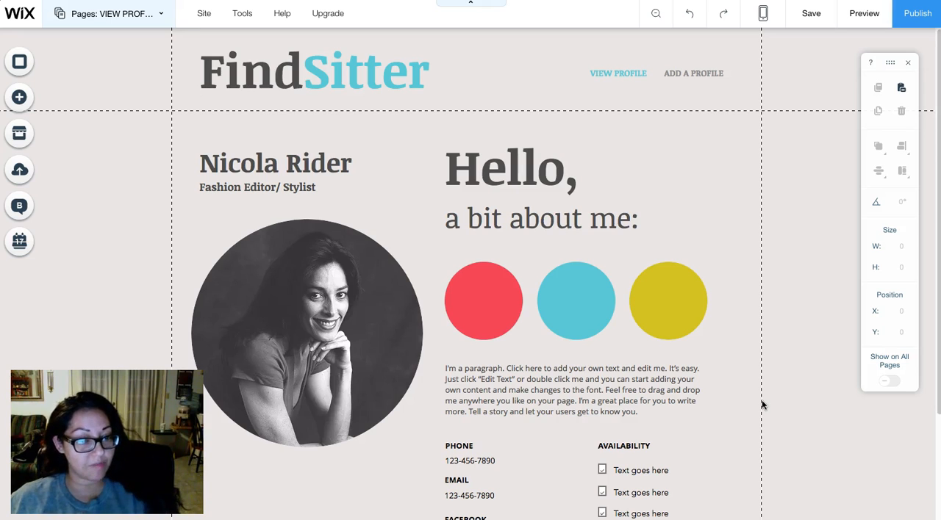
- Turn on Developer Tools for the site
{"action": "left_click", "coordinate": [243, 14]}
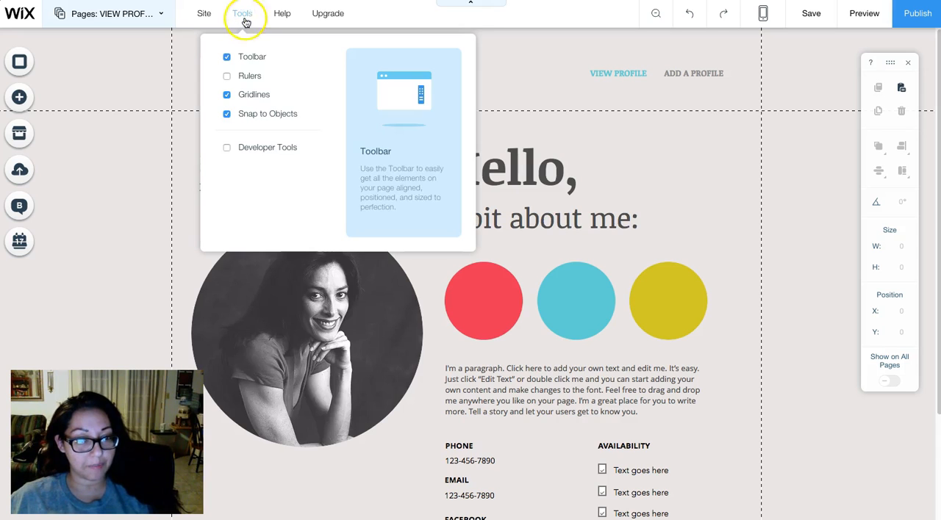
{"action": "left_click", "coordinate": [227, 148]}
{"action": "left_click", "coordinate": [238, 303]}
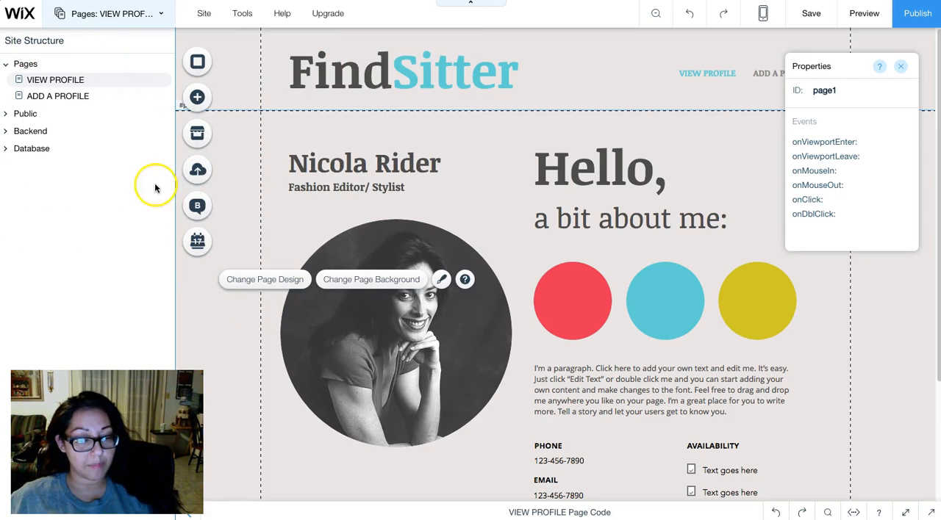
- Expand the Public and Database sections of the site structure
{"action": "left_click", "coordinate": [5, 115]}
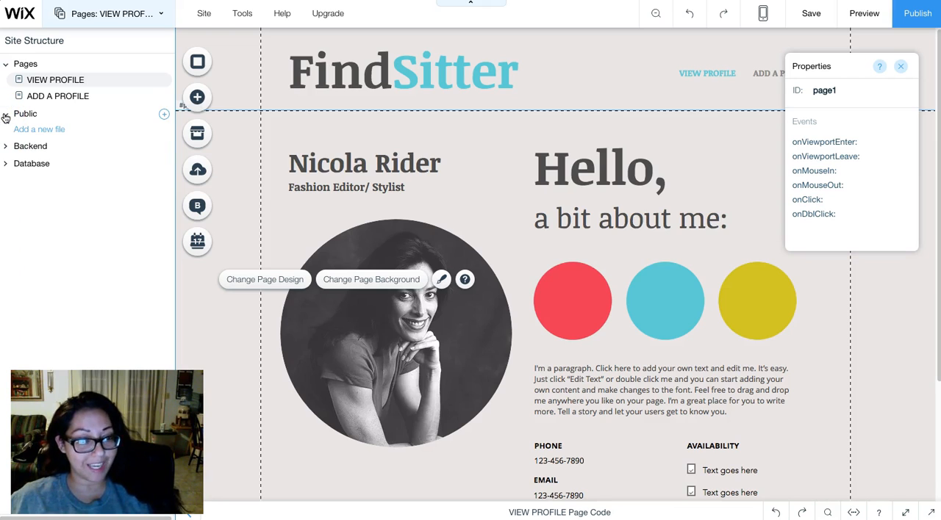
{"action": "left_click", "coordinate": [6, 165]}
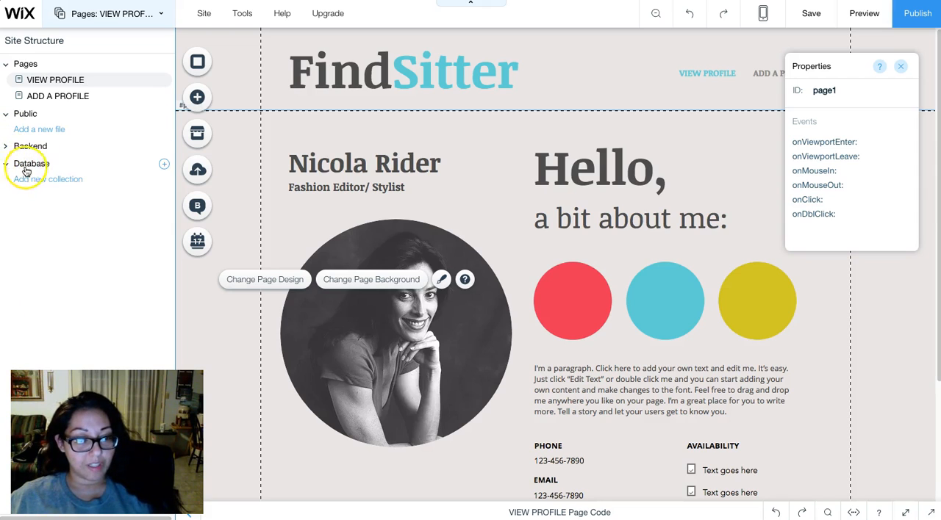
{"action": "left_click", "coordinate": [56, 188]}
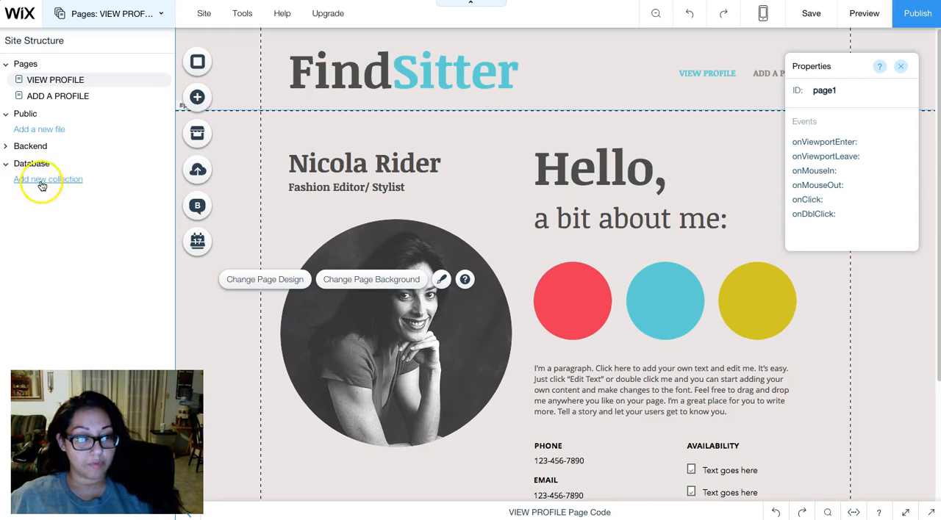
- Browse the Database and User Input elements that can be added to the page, then close the element library
{"action": "left_click", "coordinate": [202, 99]}
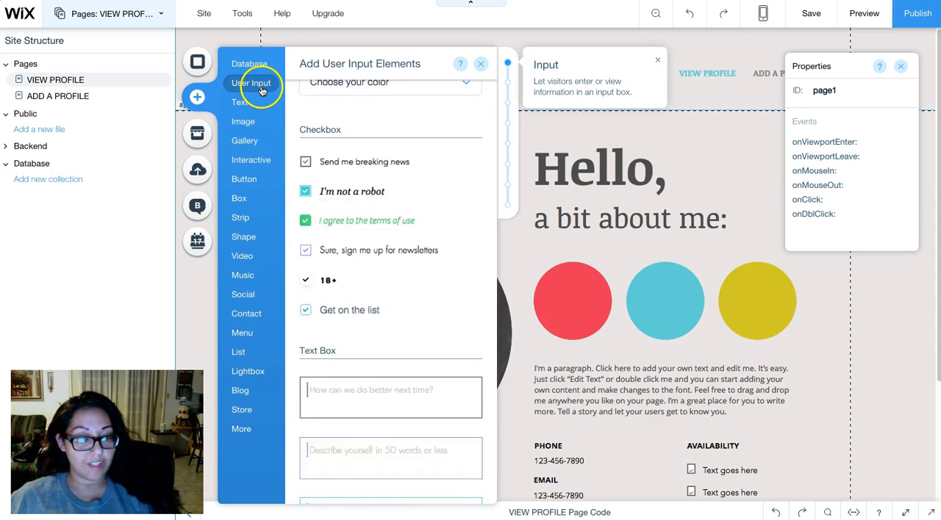
{"action": "left_click", "coordinate": [256, 74]}
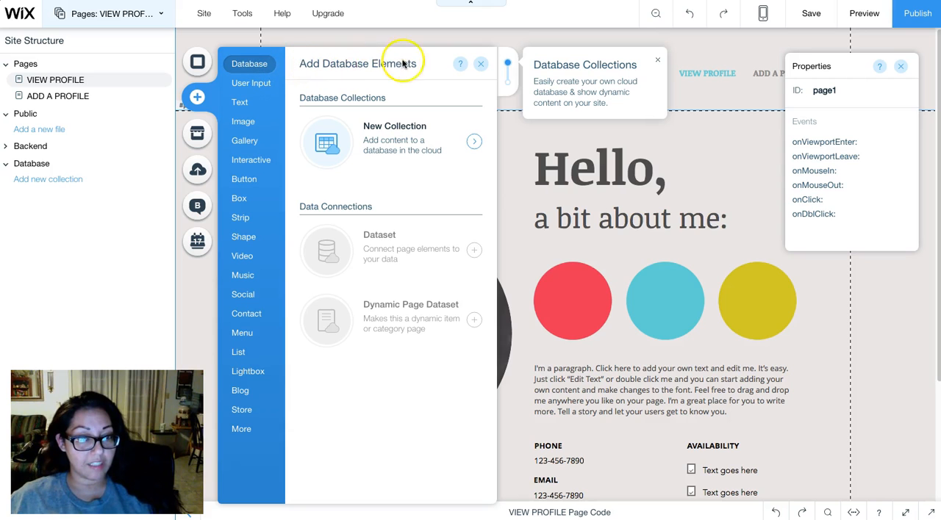
{"action": "mouse_move", "coordinate": [257, 84]}
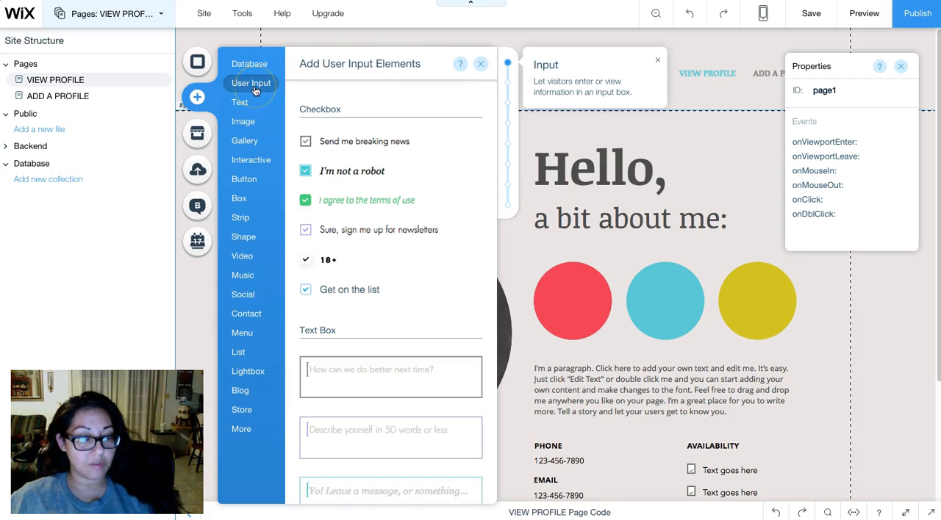
{"action": "scroll", "coordinate": [254, 86], "scroll_direction": "up", "scroll_amount": 6}
{"action": "scroll", "coordinate": [252, 88], "scroll_direction": "down", "scroll_amount": 9}
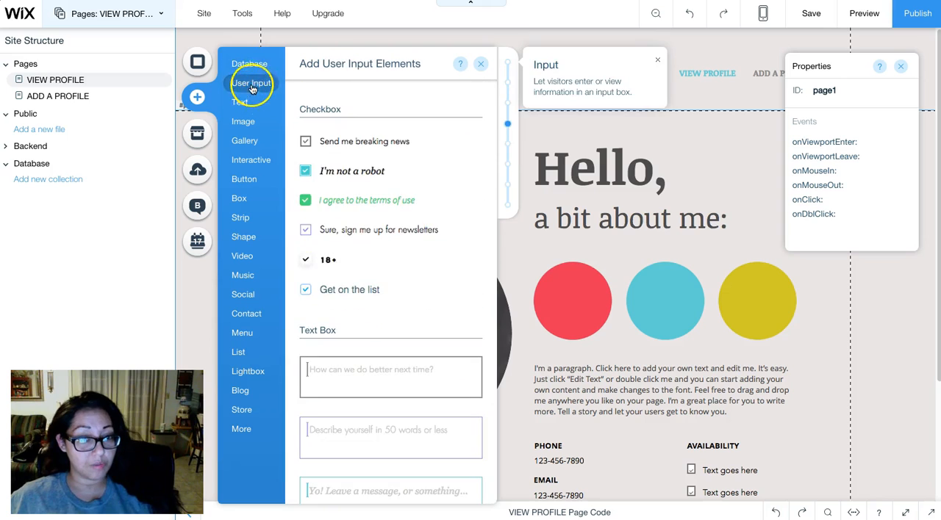
{"action": "left_click", "coordinate": [480, 65]}
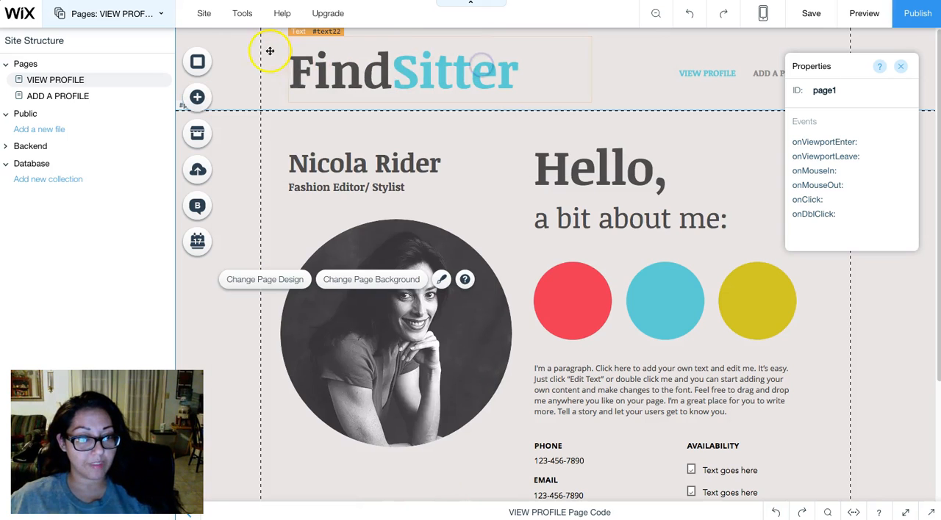
- Start creating a new database collection and name it babysitter
{"action": "mouse_move", "coordinate": [153, 171]}
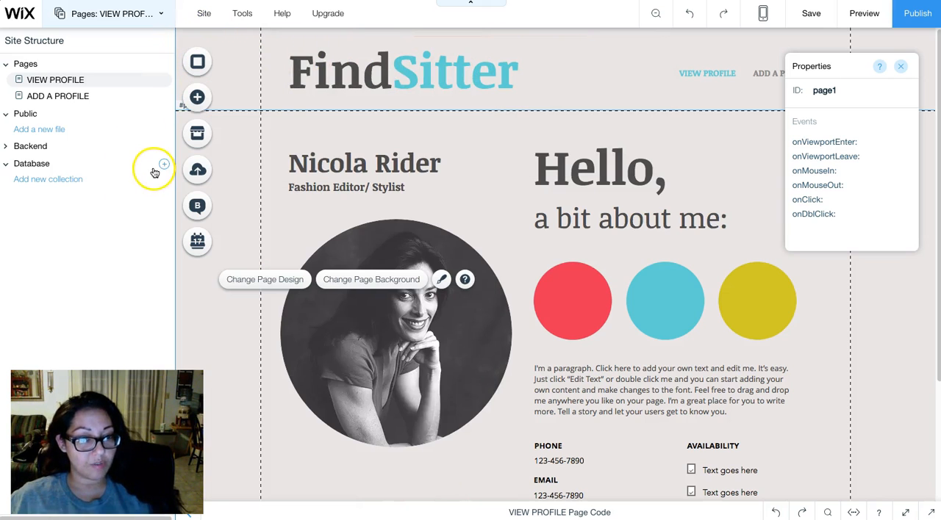
{"action": "left_click", "coordinate": [43, 183]}
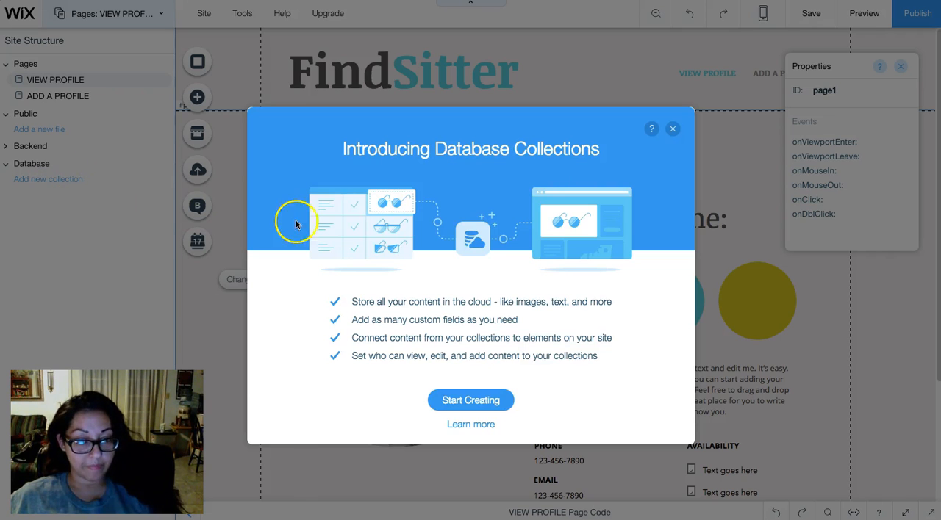
{"action": "left_click", "coordinate": [501, 401]}
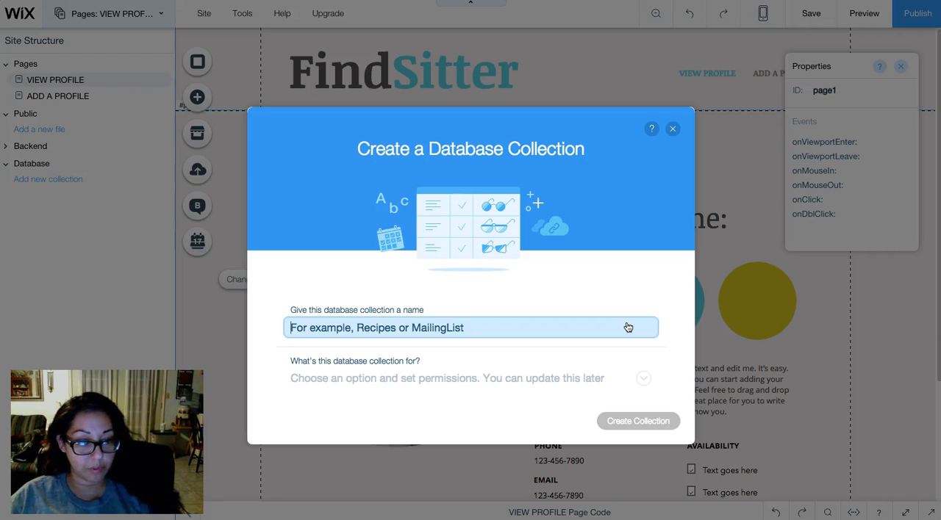
{"action": "type", "text": "bab"}
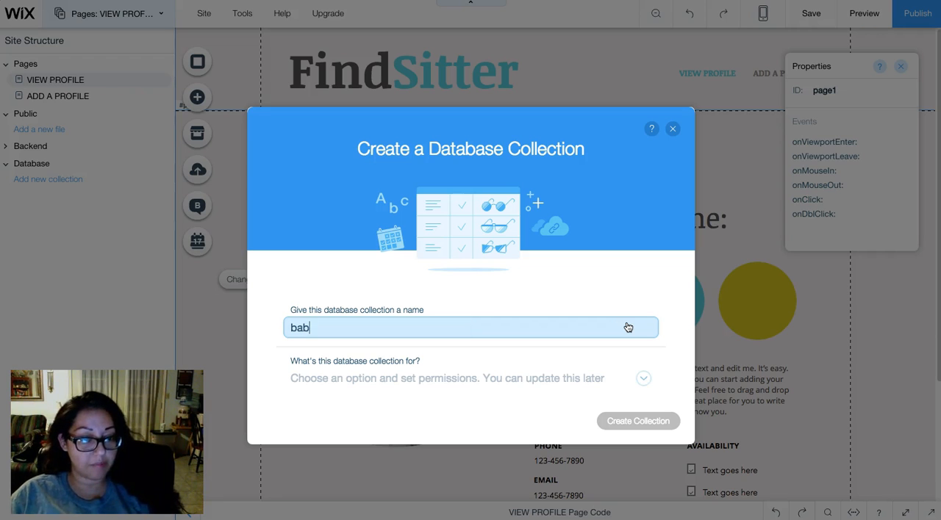
{"action": "type", "text": "ysitter"}
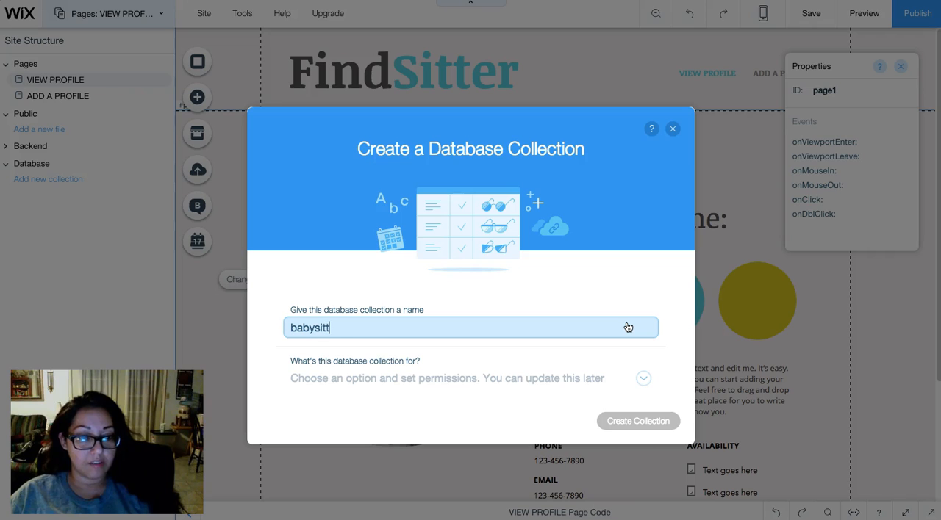
- Review the collection permission options, set the collection's purpose to Form Input and create it
{"action": "left_click", "coordinate": [574, 379]}
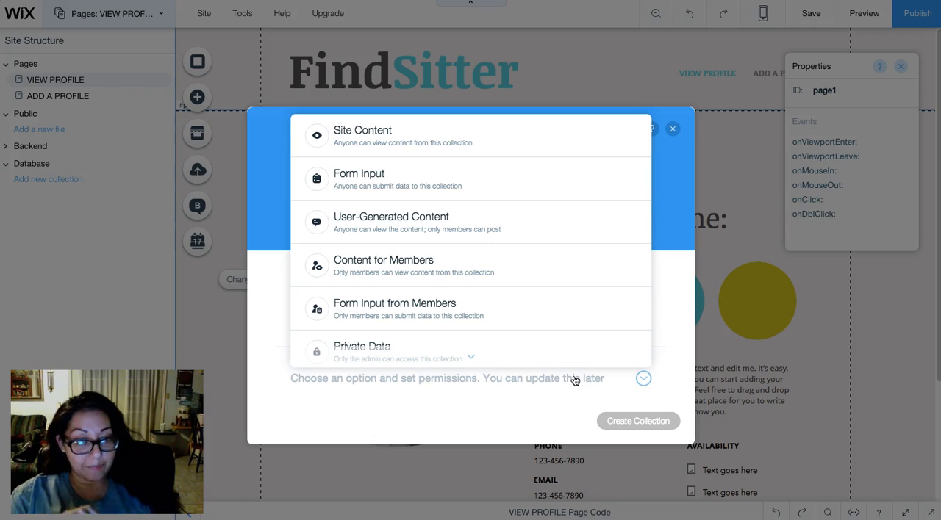
{"action": "scroll", "coordinate": [591, 336], "scroll_direction": "down", "scroll_amount": 1}
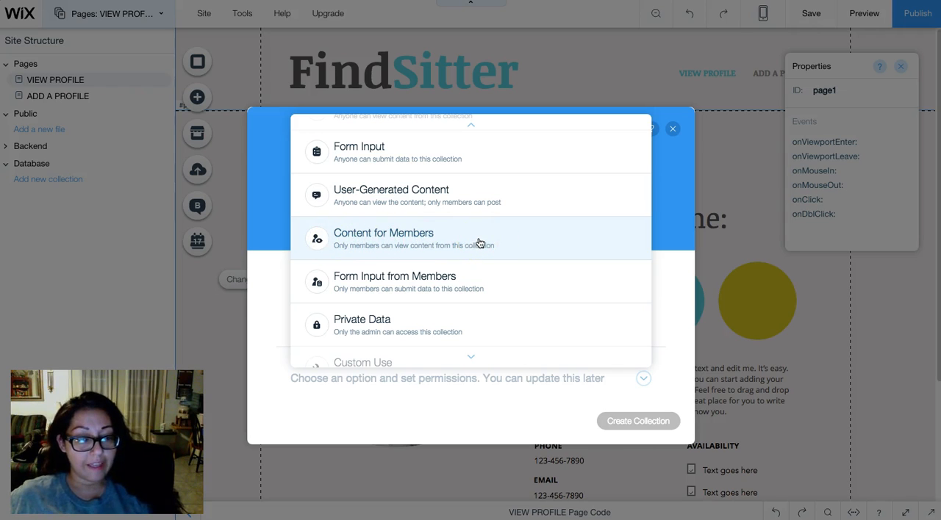
{"action": "scroll", "coordinate": [479, 243], "scroll_direction": "up", "scroll_amount": 1}
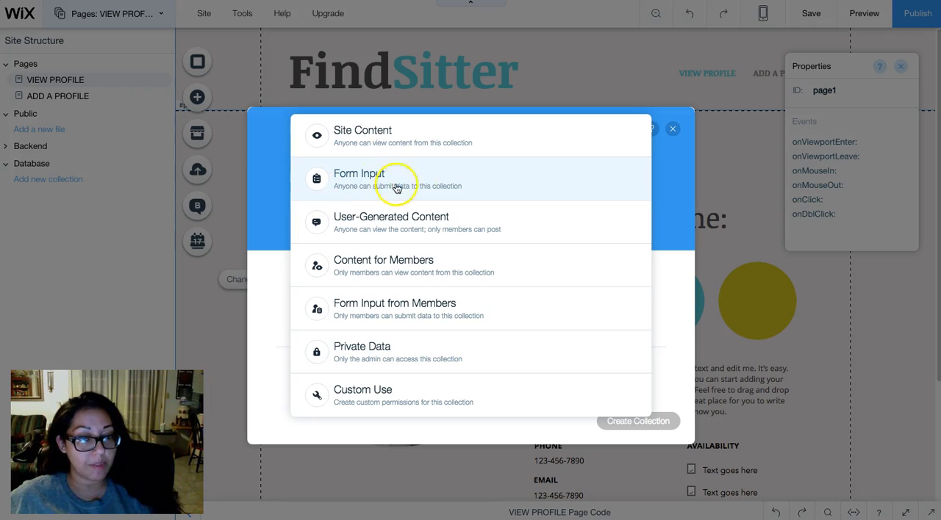
{"action": "left_click", "coordinate": [497, 181]}
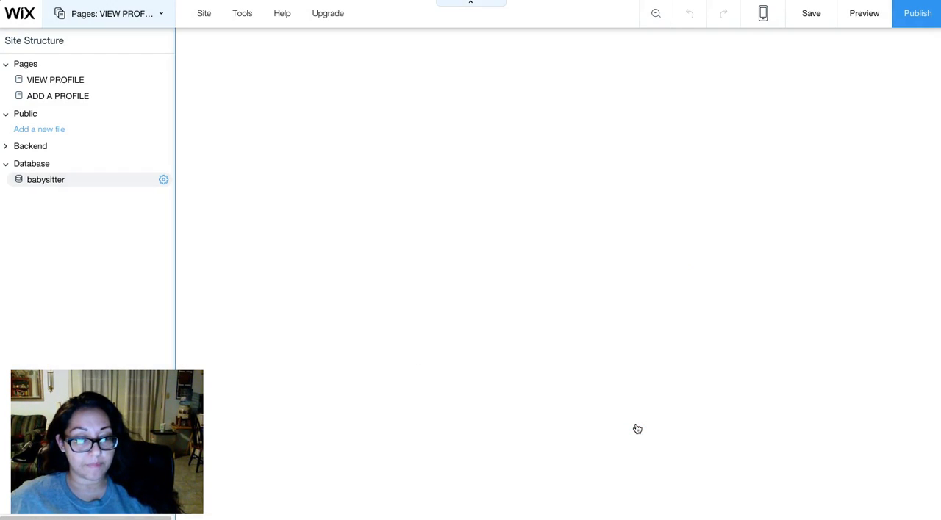
- Open the babysitter collection and examine its Title field and the settings for adding a field
{"action": "left_click", "coordinate": [43, 184]}
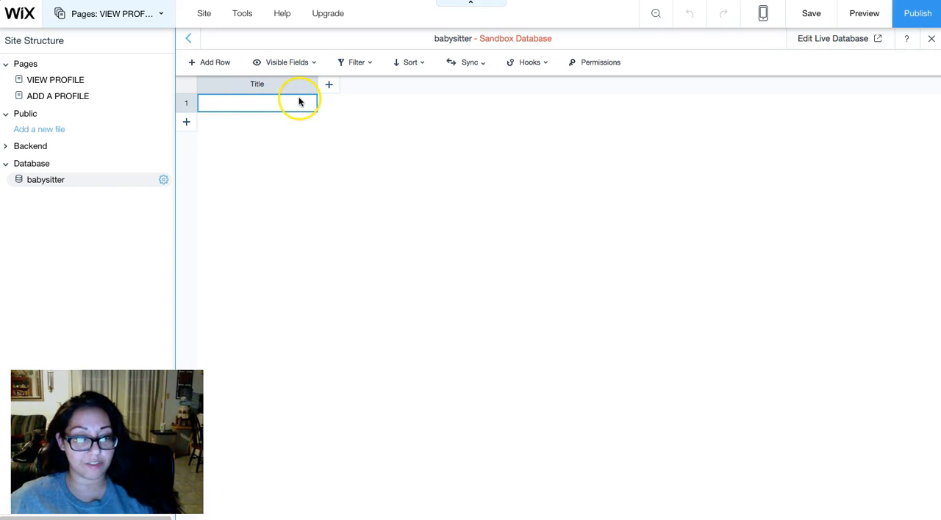
{"action": "left_click", "coordinate": [270, 107]}
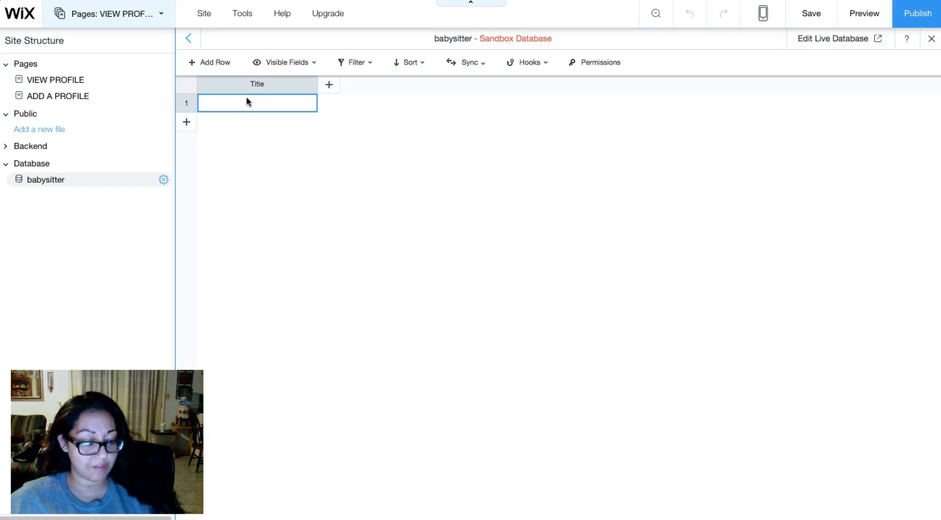
{"action": "left_click", "coordinate": [328, 84]}
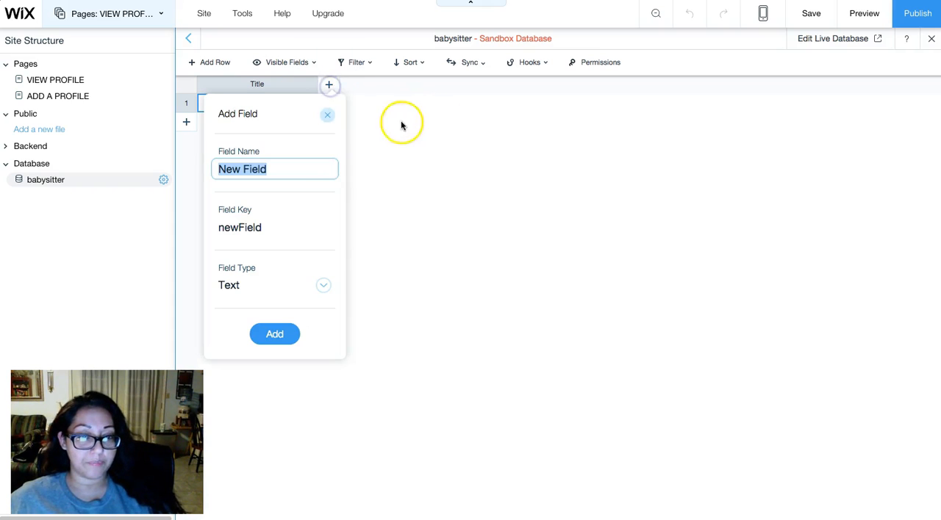
{"action": "left_click", "coordinate": [329, 114]}
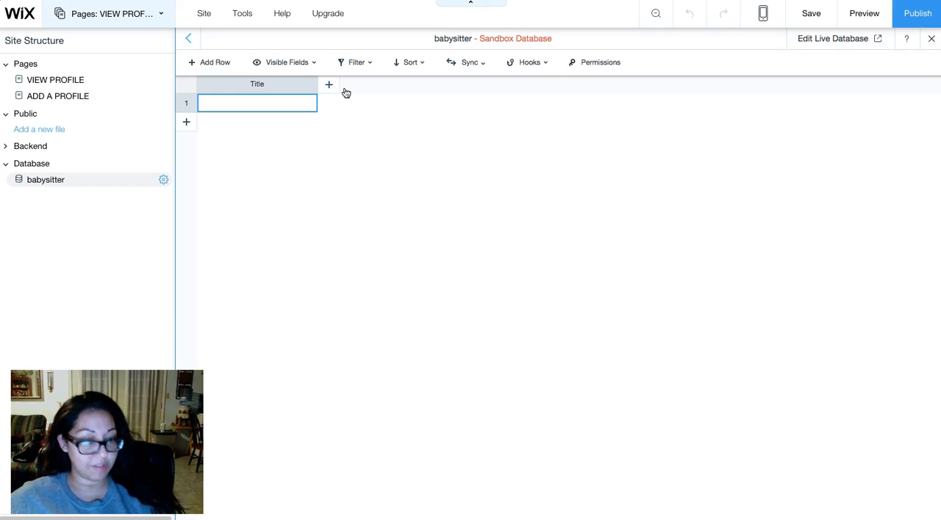
- Open the ADD A PROFILE page and inspect its four text input fields
{"action": "left_click", "coordinate": [57, 101]}
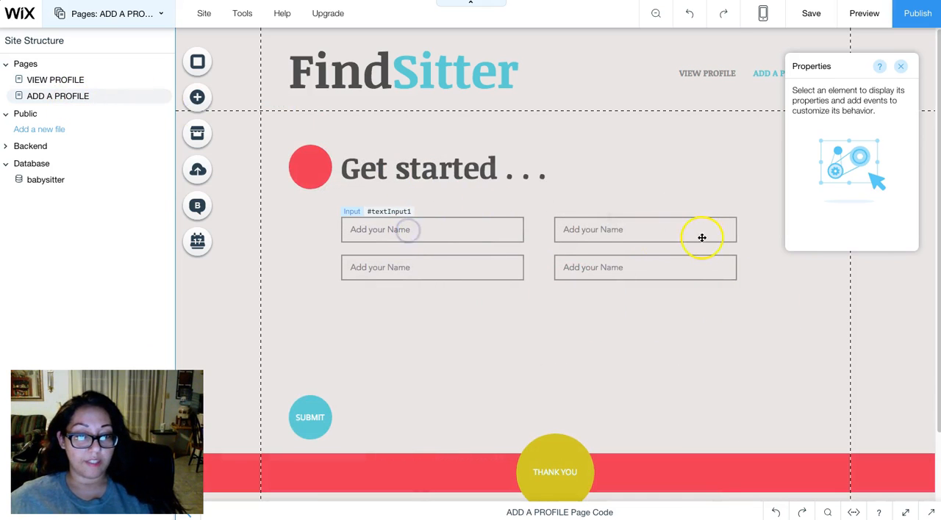
{"action": "left_click", "coordinate": [672, 235]}
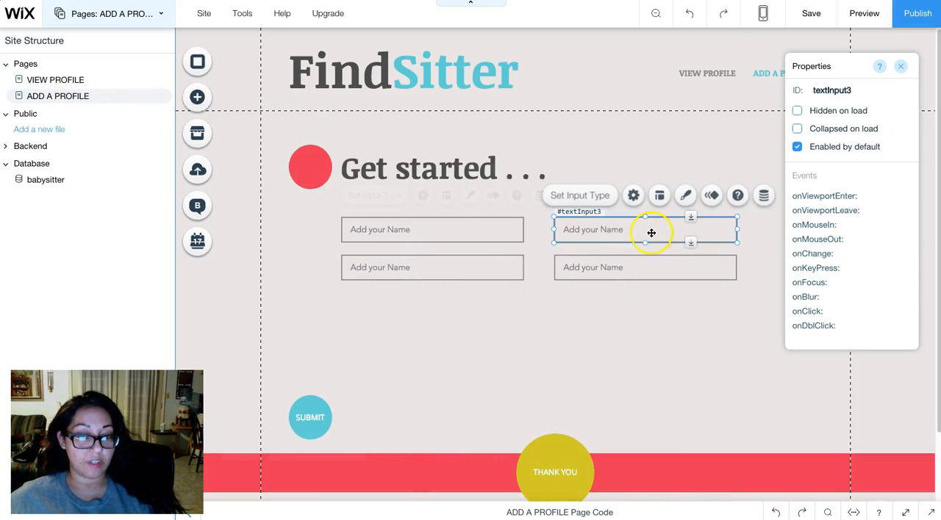
{"action": "left_click", "coordinate": [592, 271]}
{"action": "left_click", "coordinate": [477, 269]}
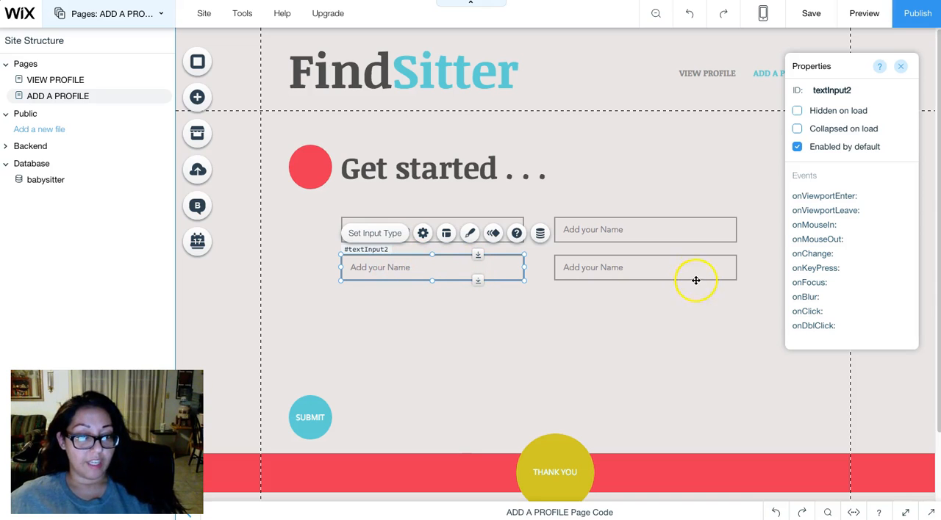
{"action": "left_click", "coordinate": [673, 269]}
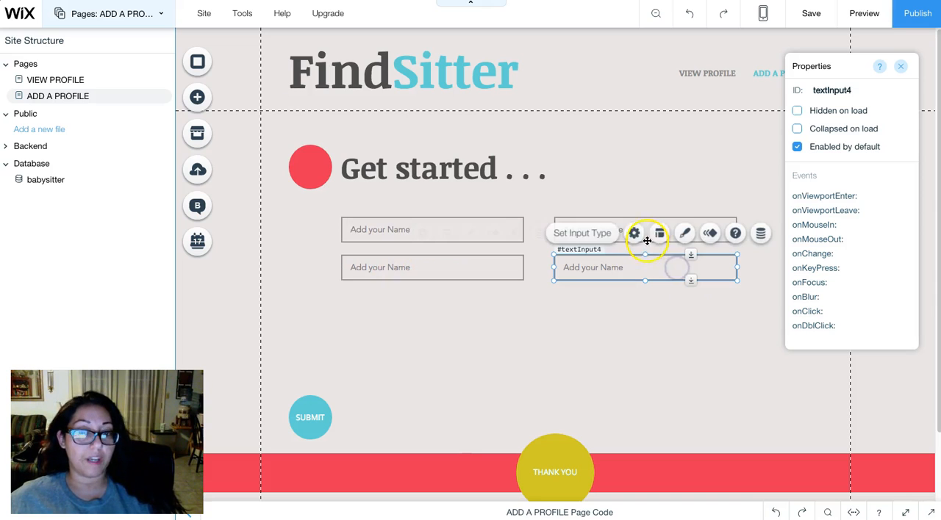
{"action": "left_click", "coordinate": [505, 226]}
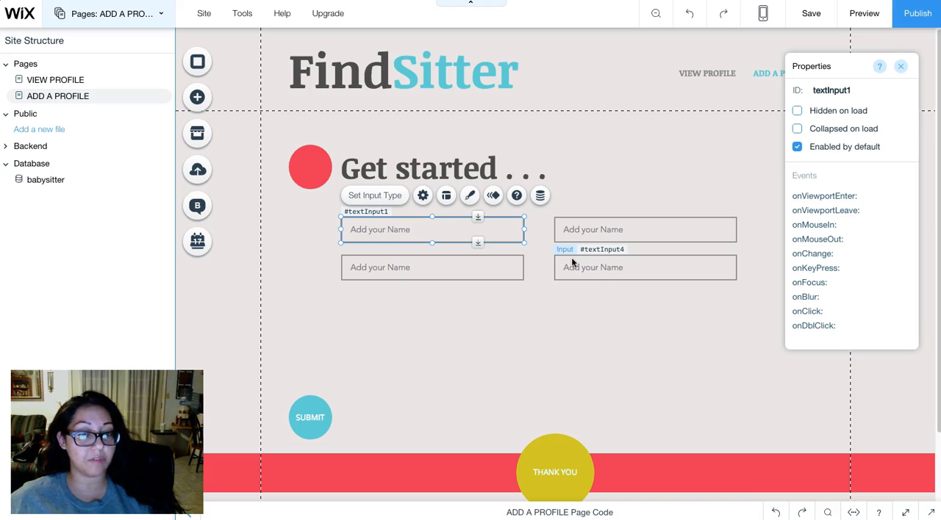
- Open the babysitter collection and start adding a field with the field name Name
{"action": "left_click", "coordinate": [45, 181]}
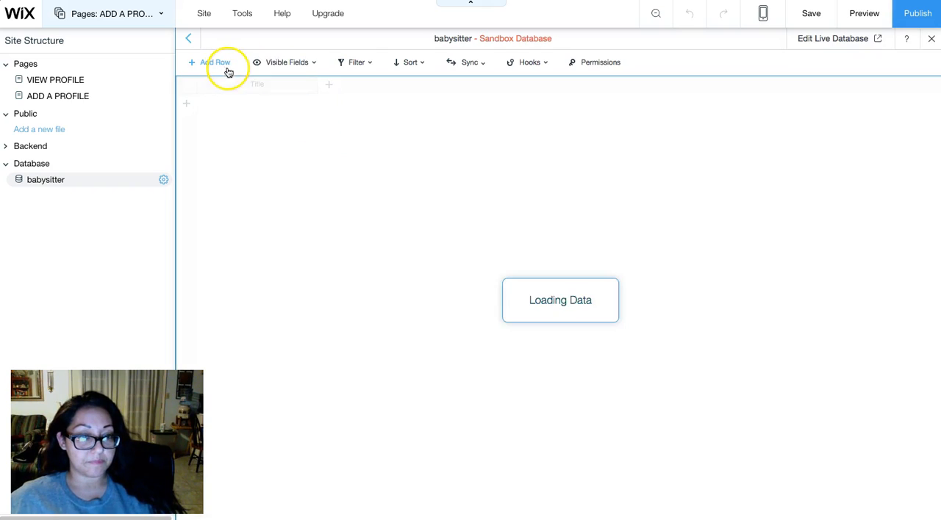
{"action": "left_click", "coordinate": [333, 87]}
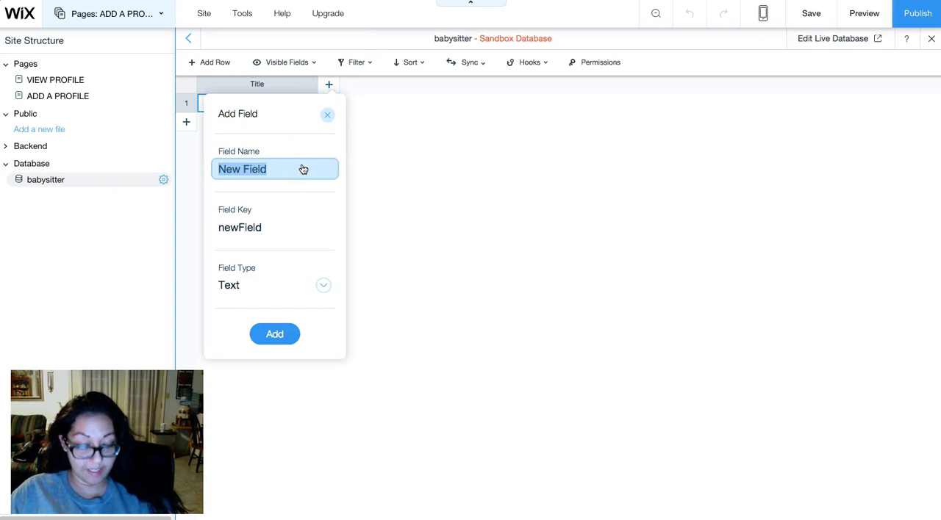
{"action": "type", "text": "Name"}
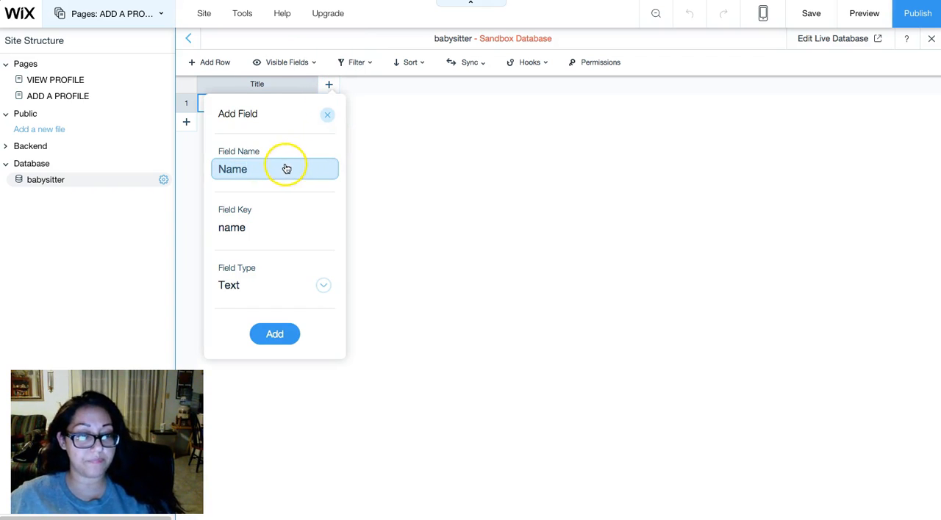
{"action": "double_click", "coordinate": [283, 169]}
{"action": "type", "text": "Nam"}
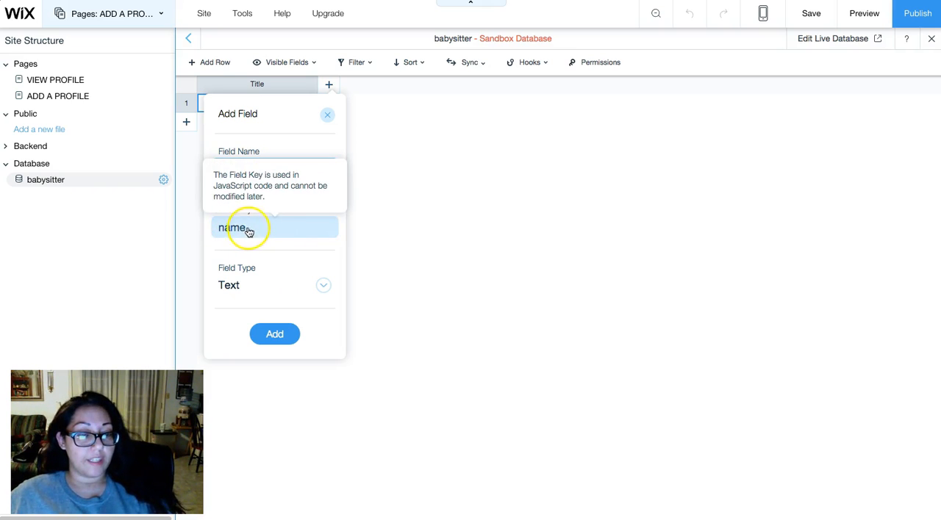
- Review the new field's key, choose Text as its field type and add the Name field
{"action": "mouse_move", "coordinate": [245, 236]}
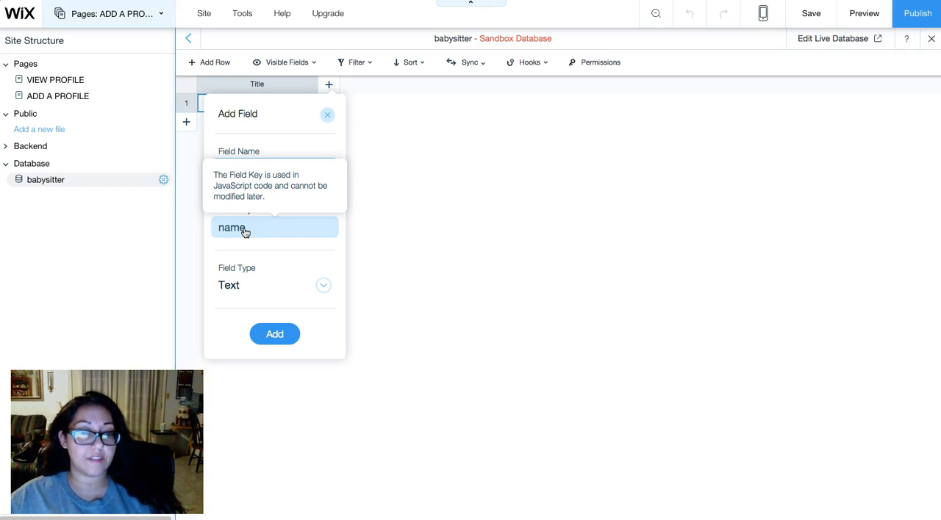
{"action": "left_click", "coordinate": [244, 231]}
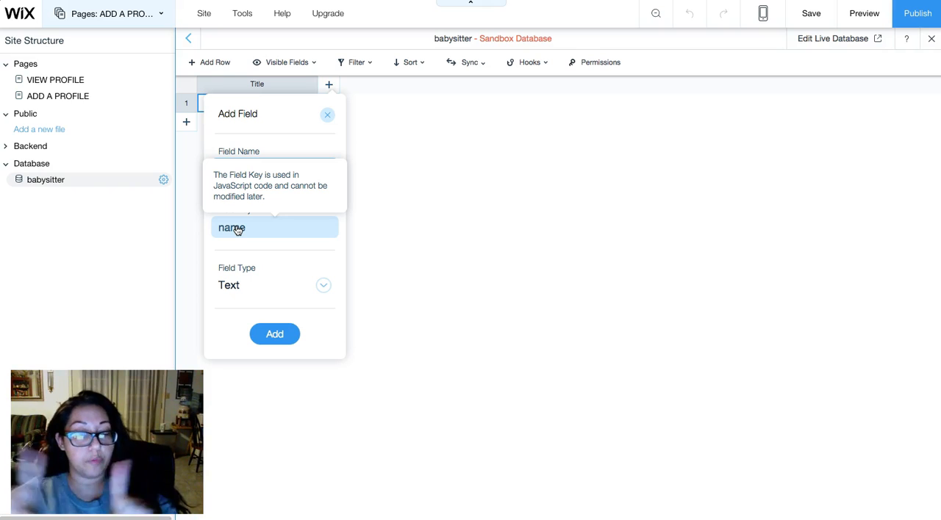
{"action": "left_click", "coordinate": [260, 231]}
{"action": "left_click", "coordinate": [280, 181]}
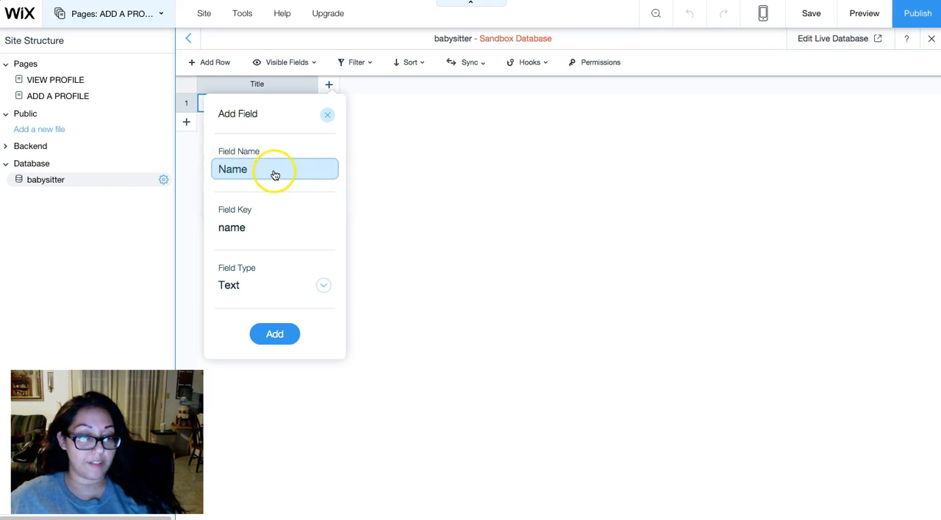
{"action": "left_click", "coordinate": [272, 172]}
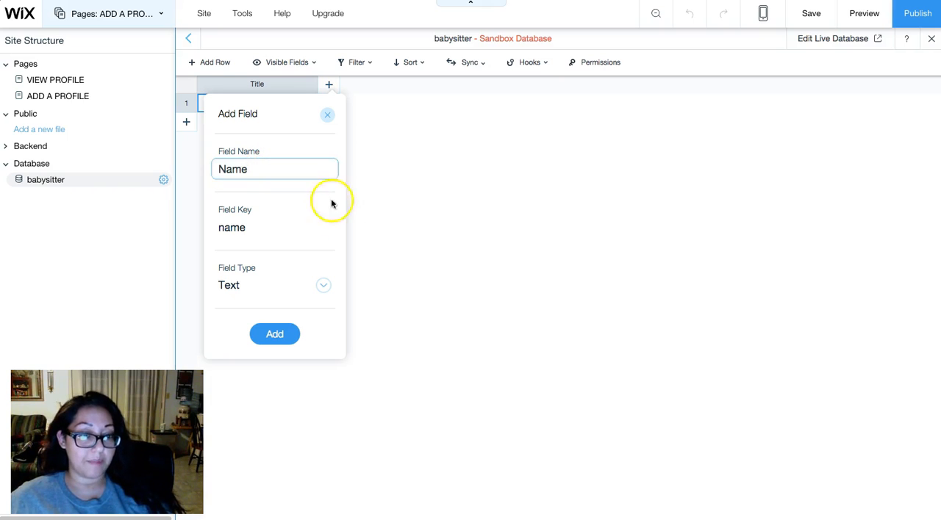
{"action": "left_click", "coordinate": [290, 287]}
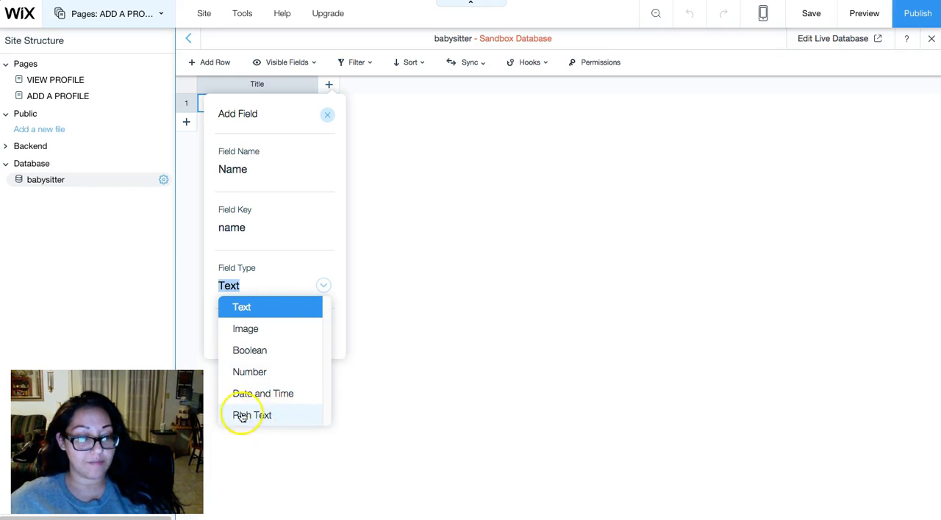
{"action": "left_click", "coordinate": [263, 307]}
{"action": "left_click", "coordinate": [273, 335]}
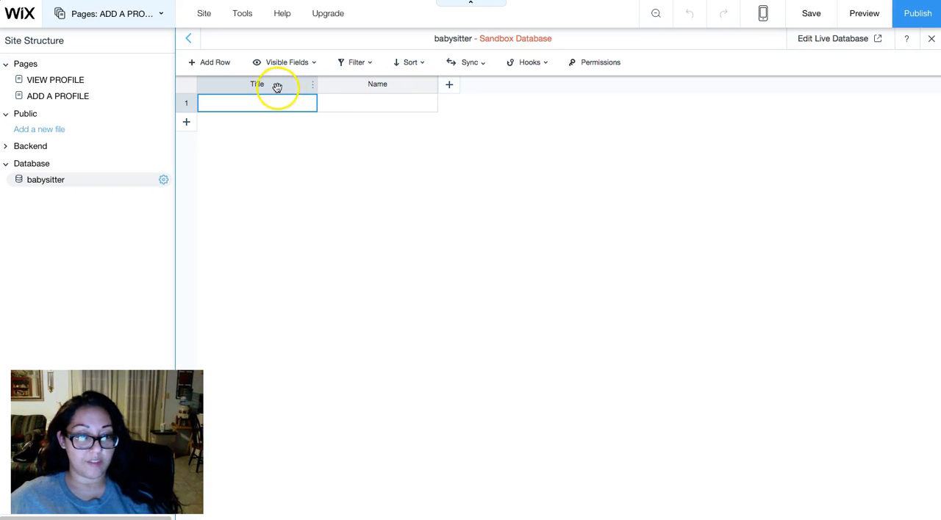
- Add two more Text fields to the babysitter collection, named Intro and Phone
{"action": "left_click", "coordinate": [450, 88]}
{"action": "type", "text": "Intro"}
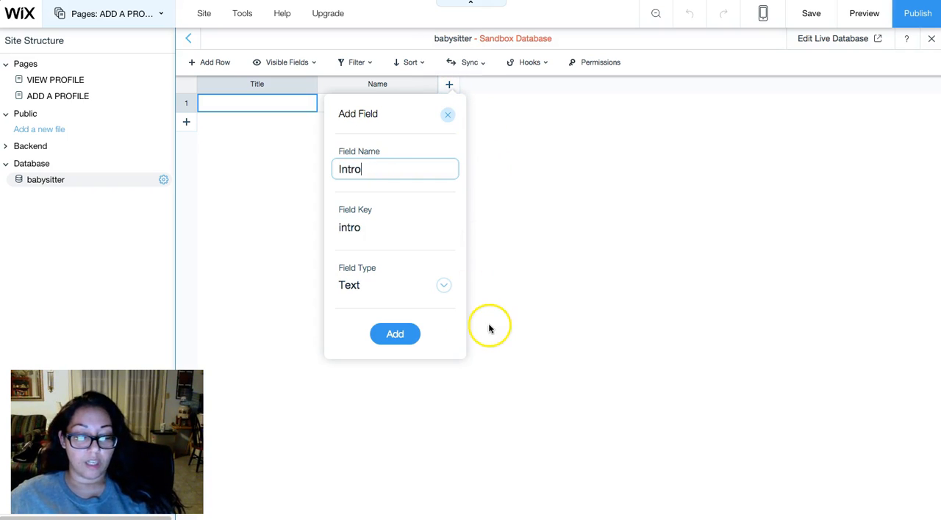
{"action": "left_click", "coordinate": [397, 335]}
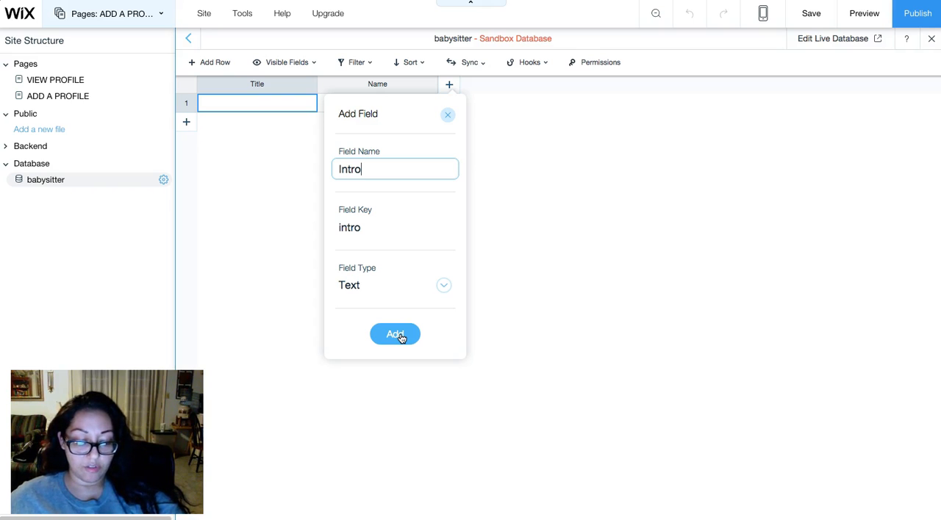
{"action": "left_click", "coordinate": [400, 337]}
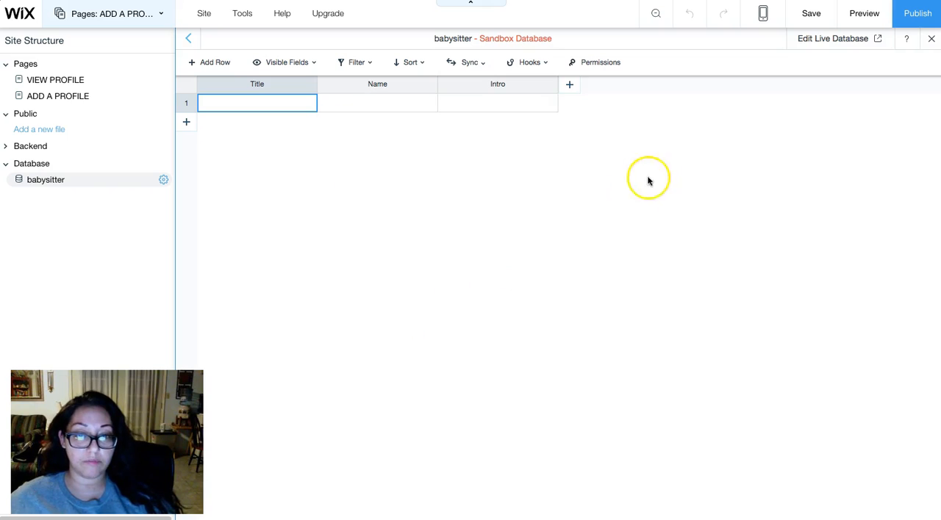
{"action": "left_click", "coordinate": [572, 86]}
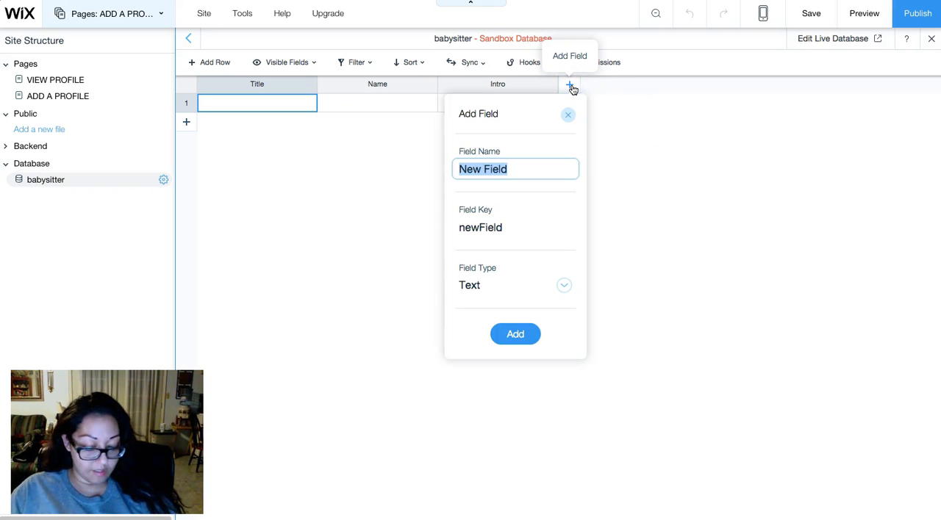
{"action": "type", "text": "Phone"}
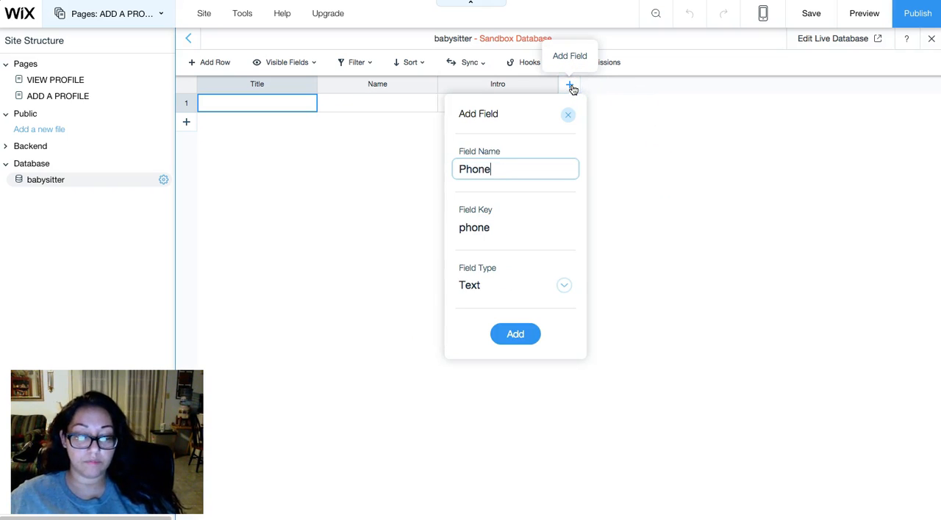
{"action": "left_click", "coordinate": [507, 336]}
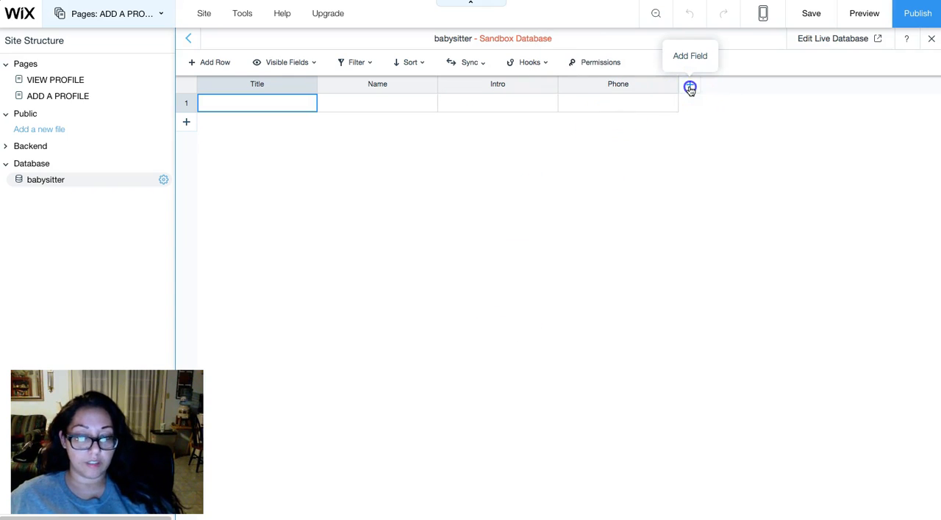
- Add Text fields named Email and Facebook to the babysitter collection
{"action": "left_click", "coordinate": [690, 88]}
{"action": "type", "text": "Email"}
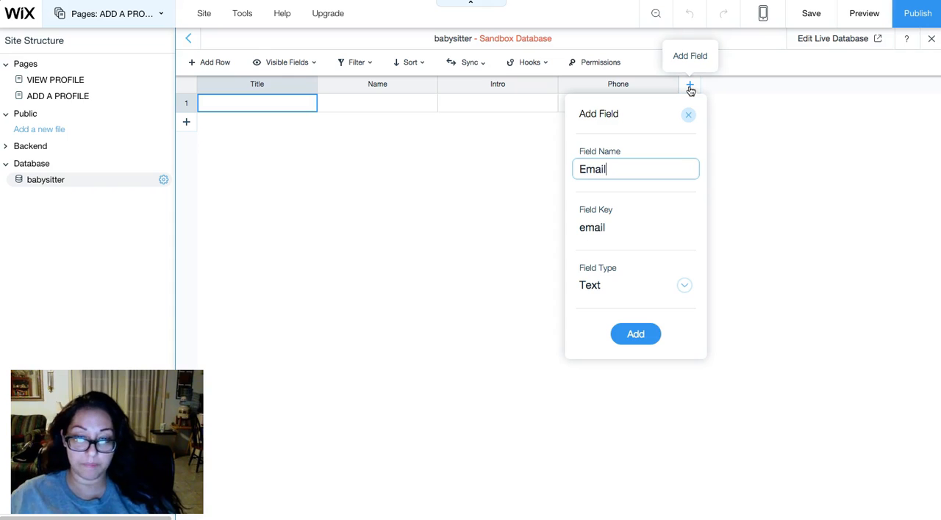
{"action": "left_click", "coordinate": [635, 334]}
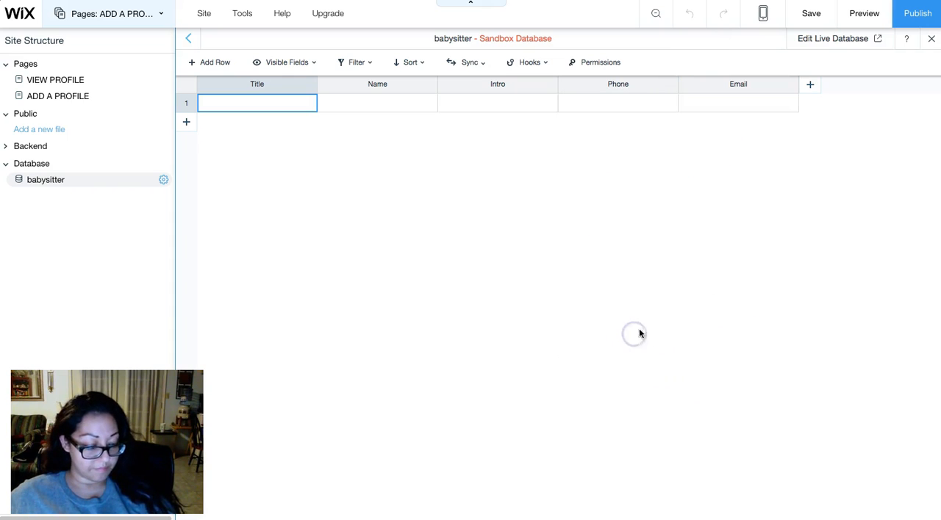
{"action": "left_click", "coordinate": [810, 85]}
{"action": "type", "text": "Facebook"}
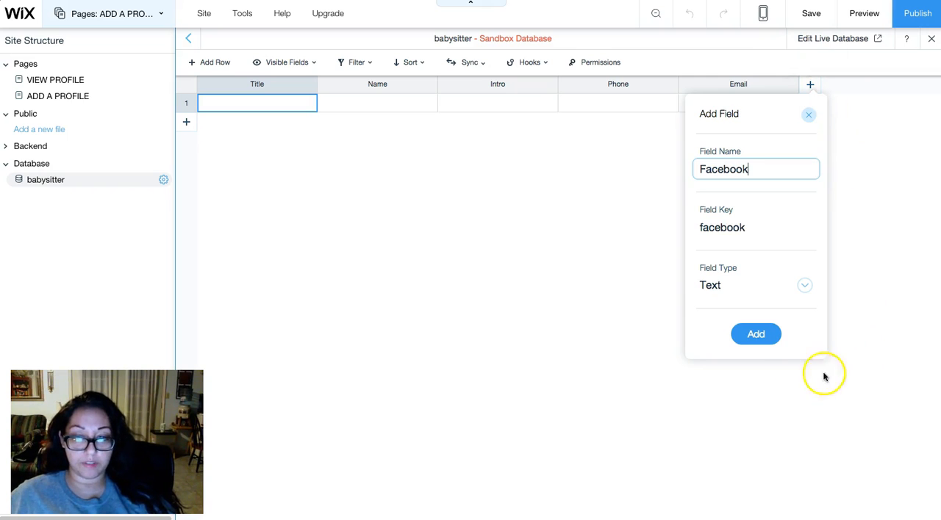
{"action": "left_click", "coordinate": [753, 335]}
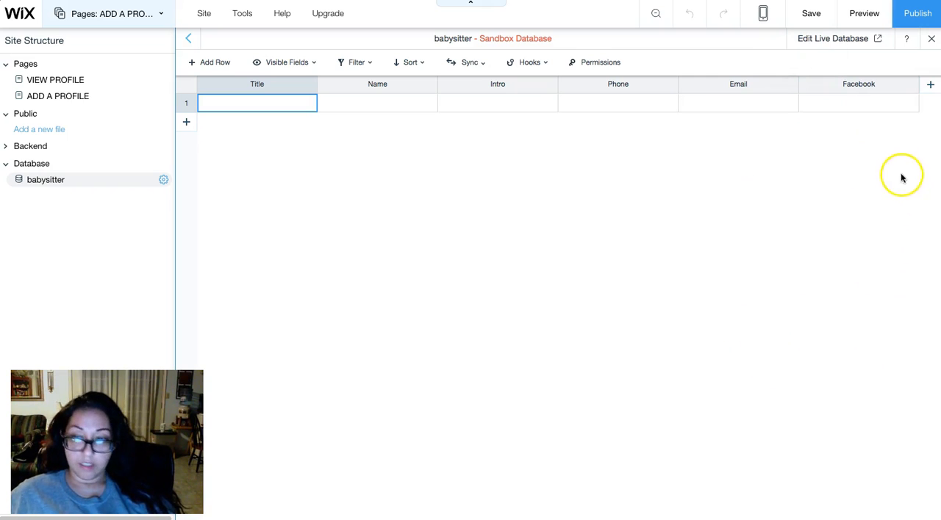
- Add a field named Availability to the collection with the field type Boolean
{"action": "left_click", "coordinate": [932, 87]}
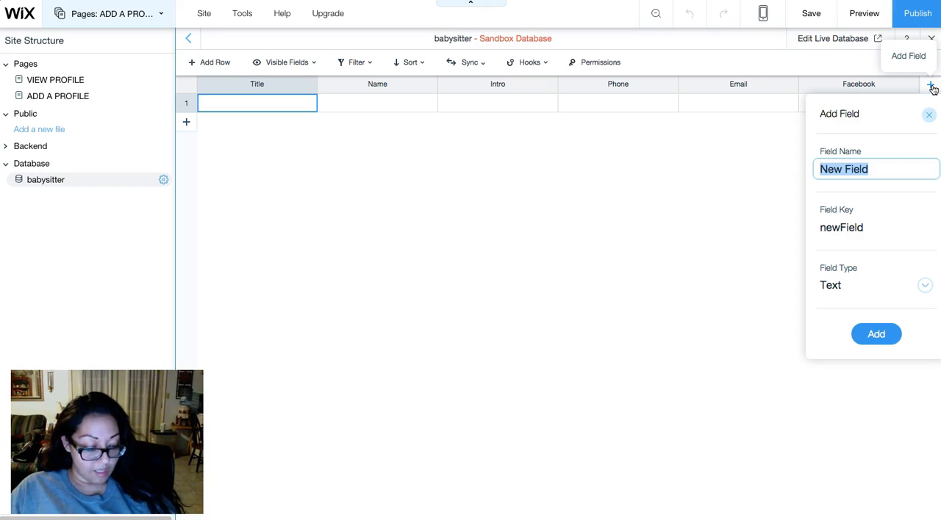
{"action": "type", "text": "Availability"}
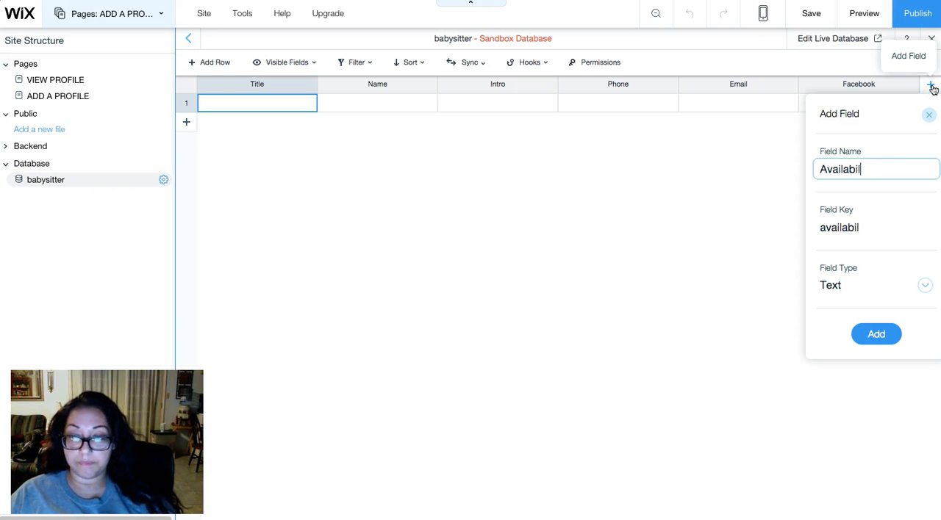
{"action": "left_click", "coordinate": [924, 285]}
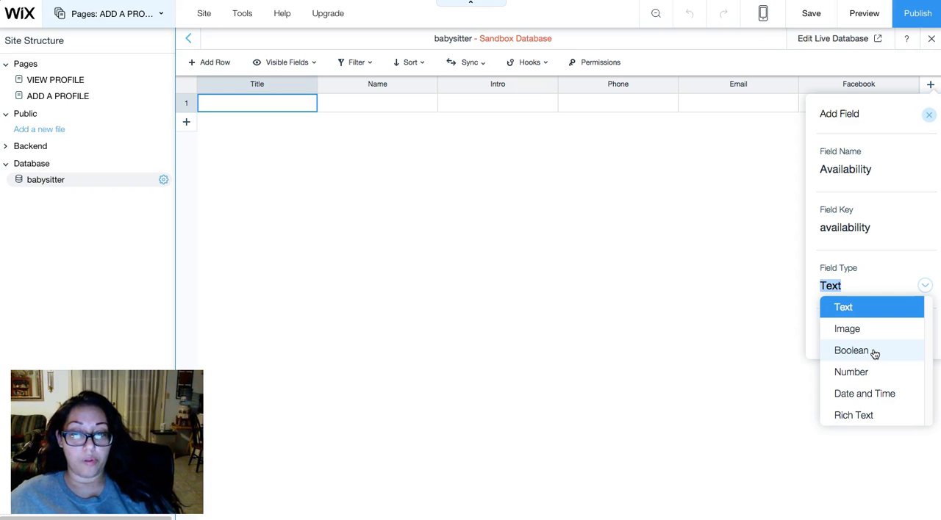
{"action": "left_click", "coordinate": [874, 352]}
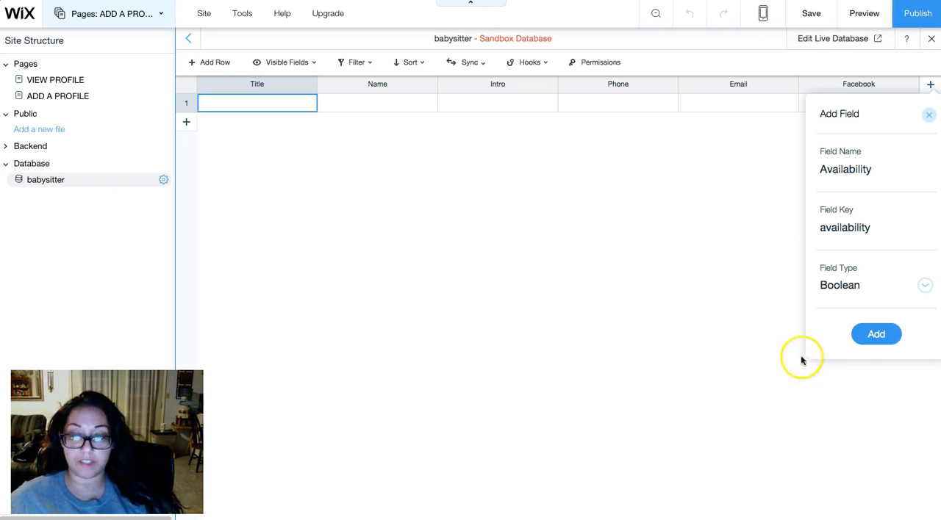
{"action": "left_click", "coordinate": [879, 334]}
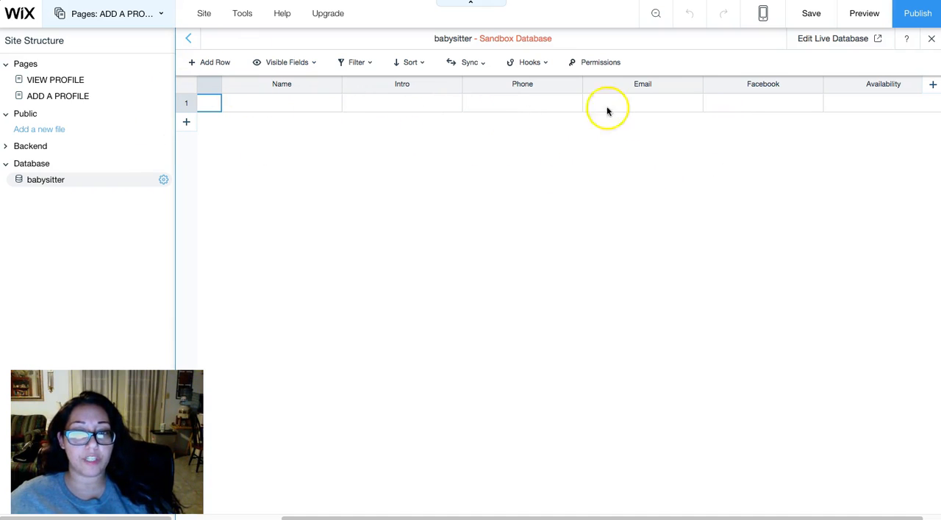
- Copy all items of the babysitter collection to Live and review the remaining sync options
{"action": "left_click", "coordinate": [465, 64]}
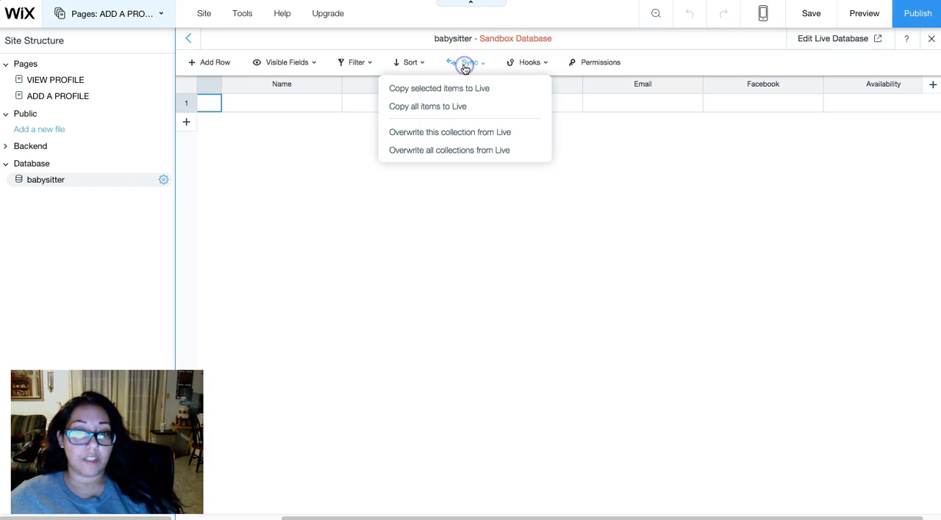
{"action": "left_click", "coordinate": [431, 108]}
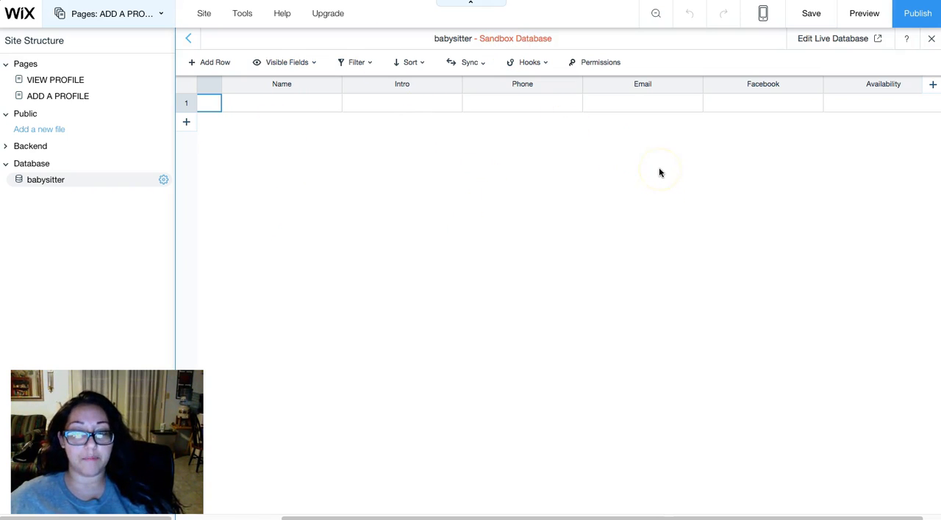
{"action": "left_click", "coordinate": [474, 63]}
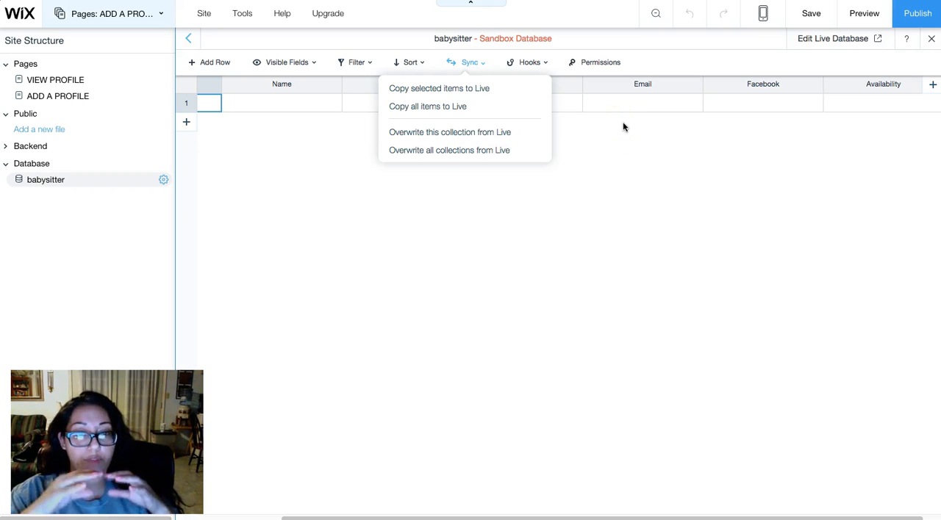
{"action": "left_click", "coordinate": [615, 184]}
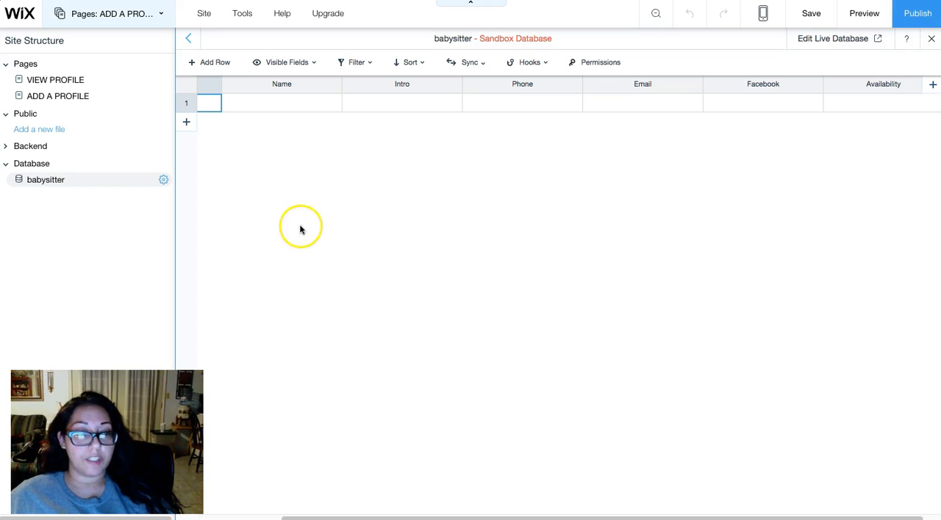
- Return to the ADD A PROFILE page, close the element properties and inspect the form's text inputs
{"action": "left_click", "coordinate": [65, 99]}
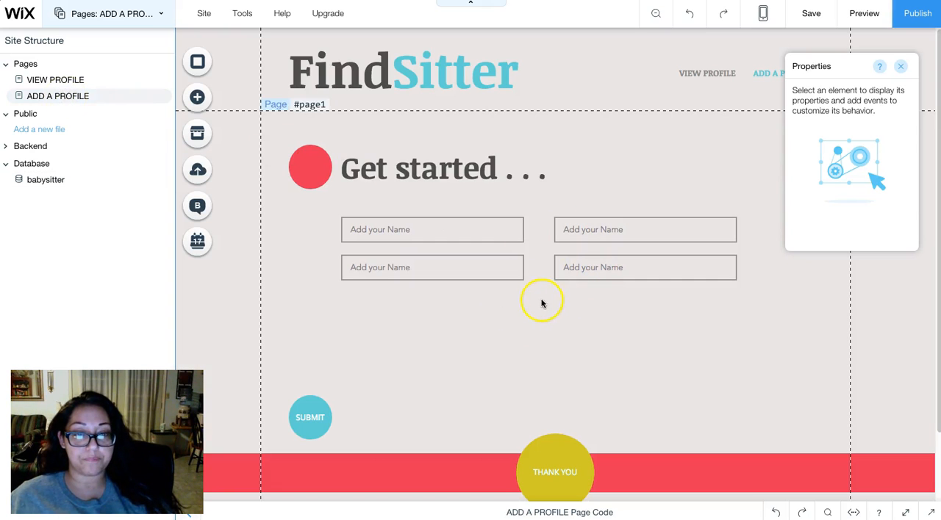
{"action": "left_click", "coordinate": [903, 67]}
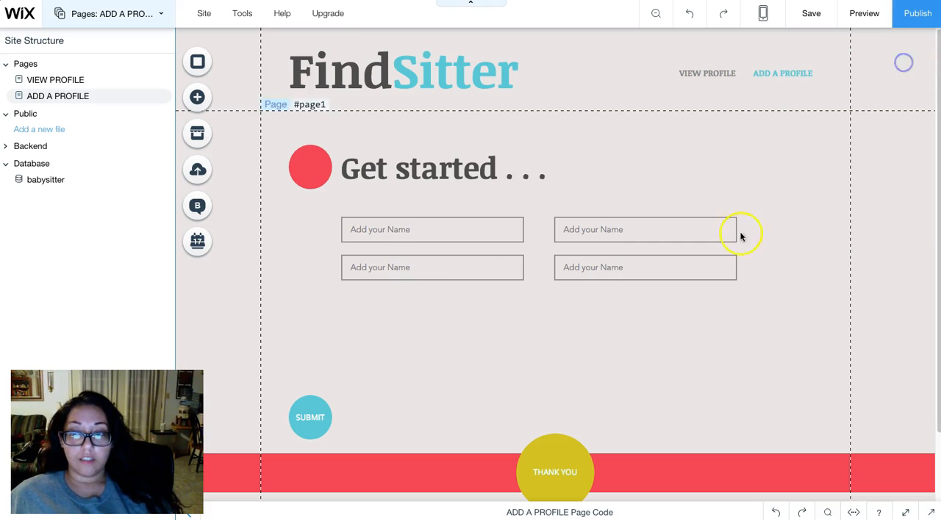
{"action": "left_click", "coordinate": [418, 236]}
{"action": "left_click", "coordinate": [434, 273]}
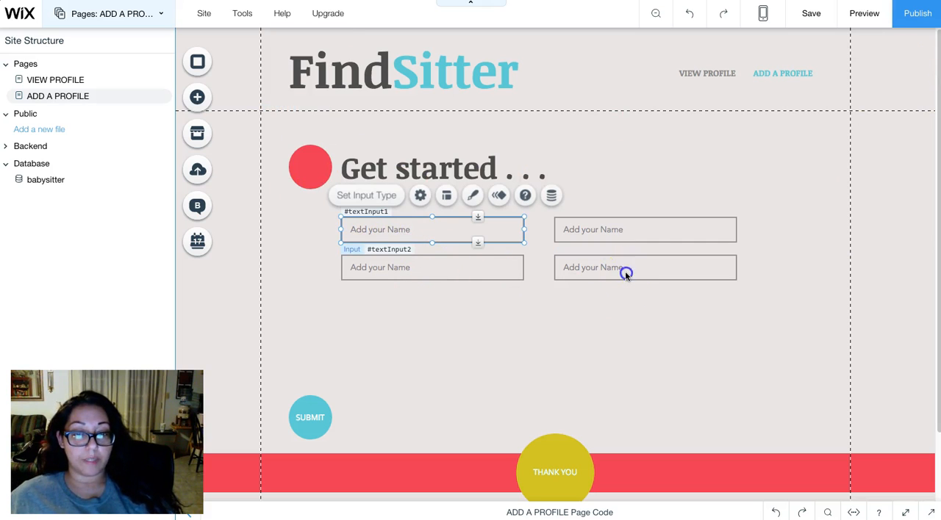
{"action": "left_click", "coordinate": [556, 230]}
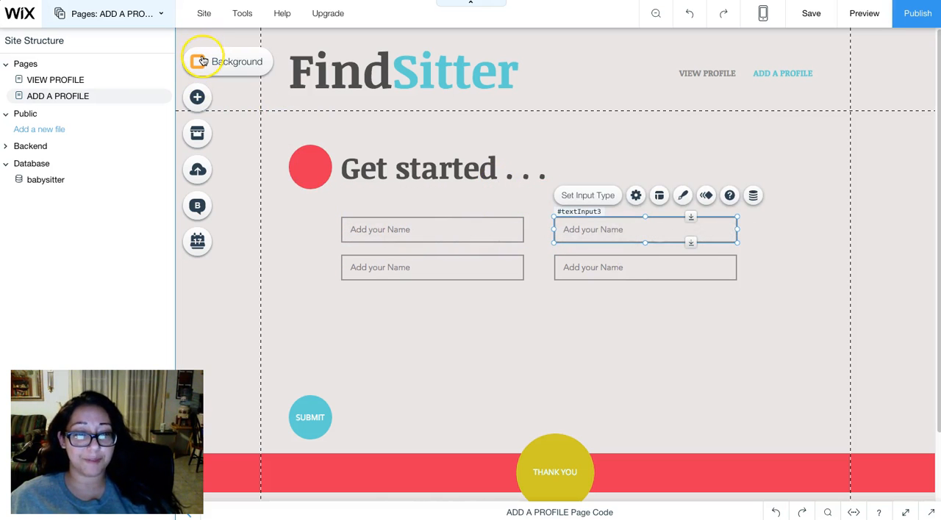
- Examine the User Input elements that can be added to the ADD A PROFILE page, and close the list
{"action": "left_click", "coordinate": [202, 107]}
{"action": "left_click", "coordinate": [247, 87]}
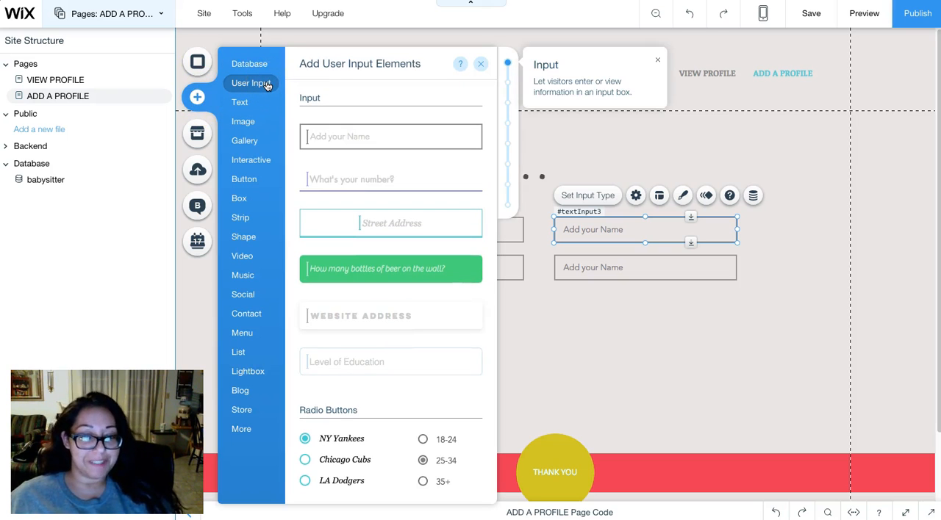
{"action": "left_click", "coordinate": [483, 68]}
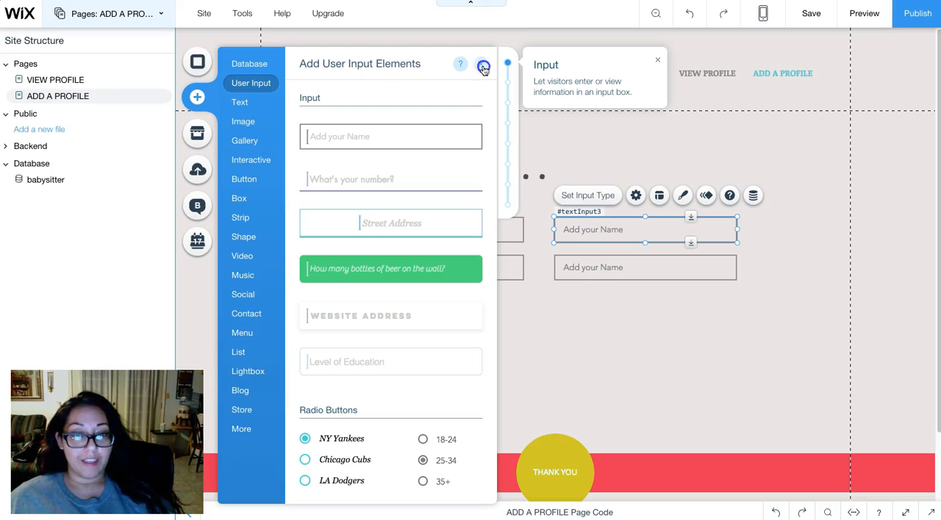
- Add another "Add your Name" text input to the ADD A PROFILE form, below the right column of inputs
{"action": "left_click", "coordinate": [484, 68]}
{"action": "left_click", "coordinate": [438, 230]}
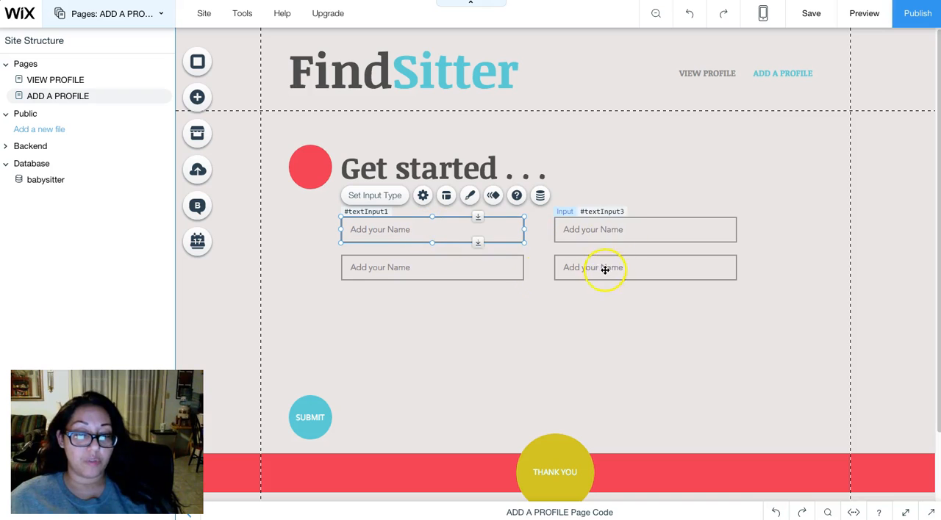
{"action": "left_click", "coordinate": [414, 308]}
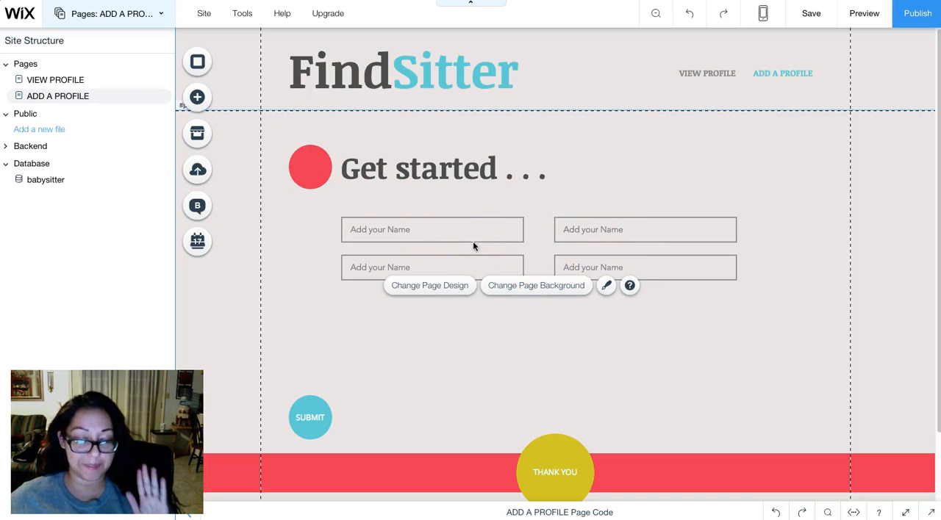
{"action": "left_click", "coordinate": [194, 99]}
{"action": "left_click", "coordinate": [242, 84]}
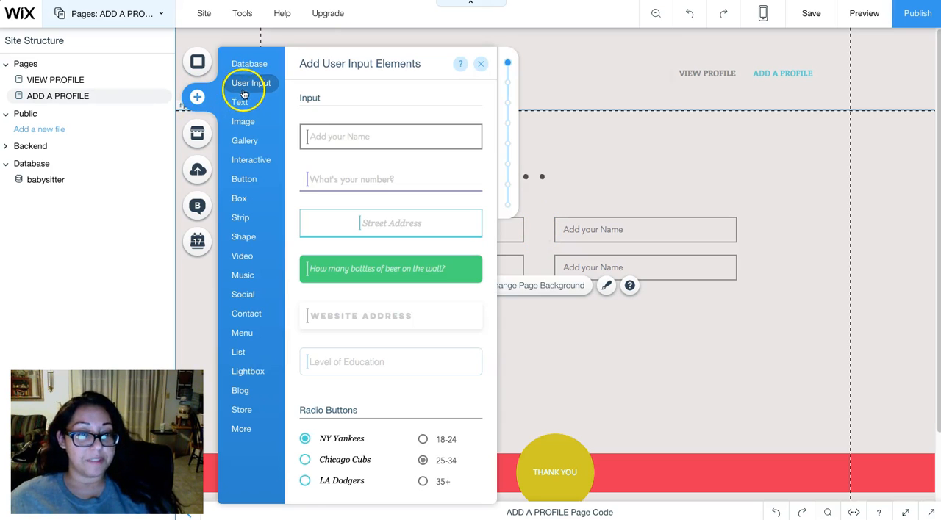
{"action": "left_click_drag", "start_coordinate": [332, 137], "coordinate": [595, 307]}
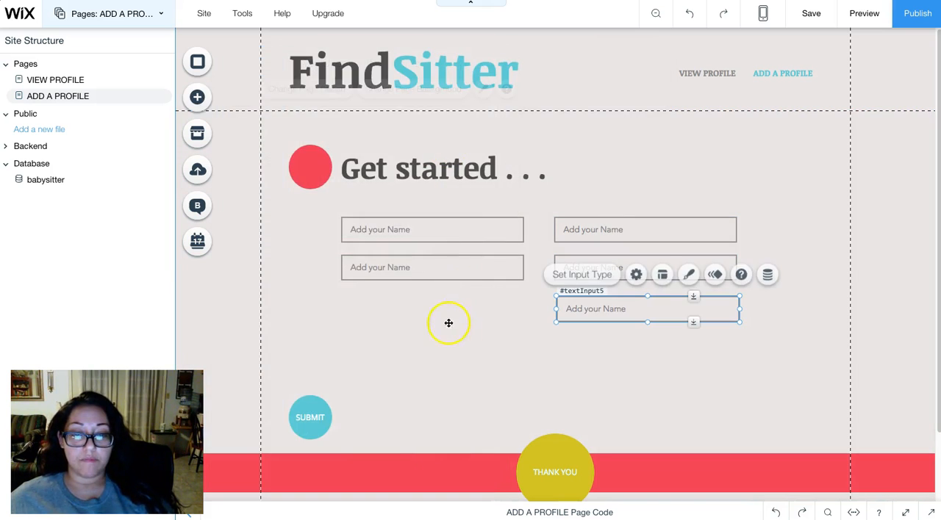
- Examine the preset designs and custom design options available for the new text input, and close them
{"action": "left_click", "coordinate": [685, 276]}
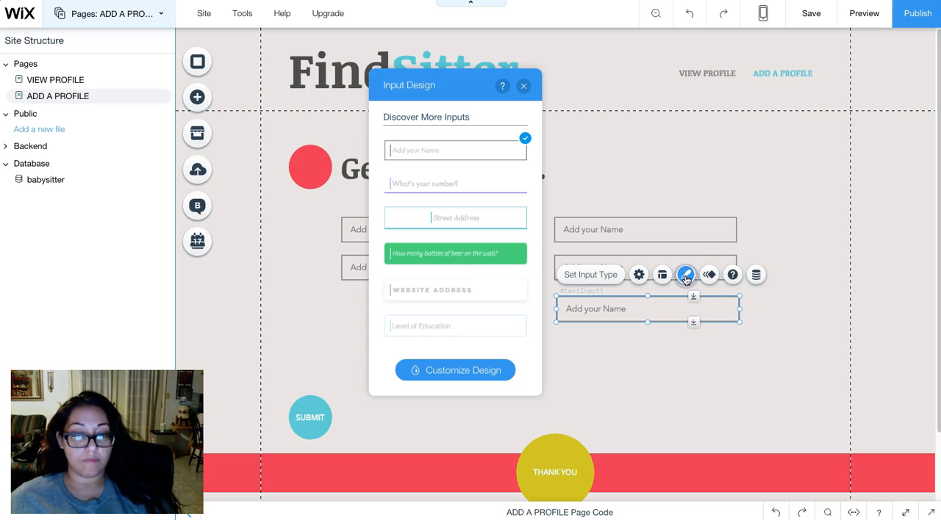
{"action": "left_click", "coordinate": [476, 369]}
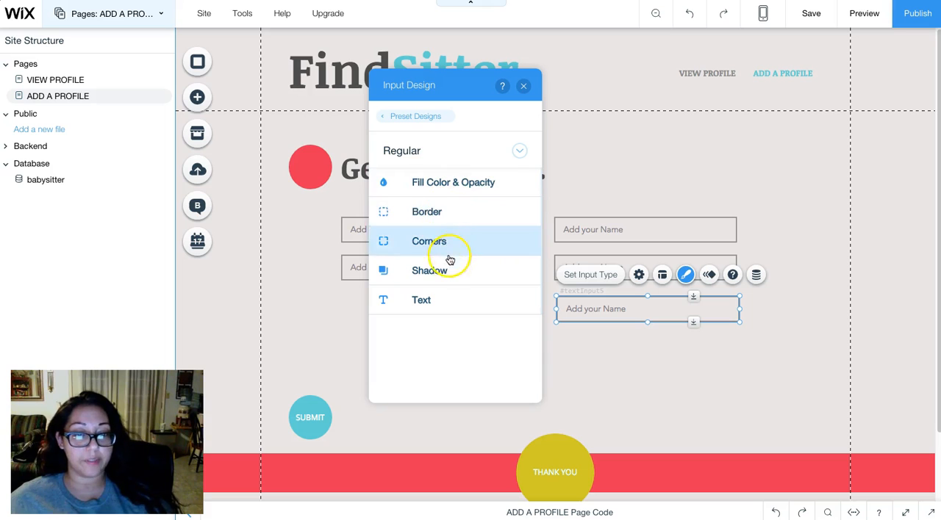
{"action": "left_click", "coordinate": [523, 86]}
{"action": "left_click", "coordinate": [627, 353]}
- Move the new text input into the left column's third row and place a copy of it in the right column's third row
{"action": "left_click", "coordinate": [657, 309]}
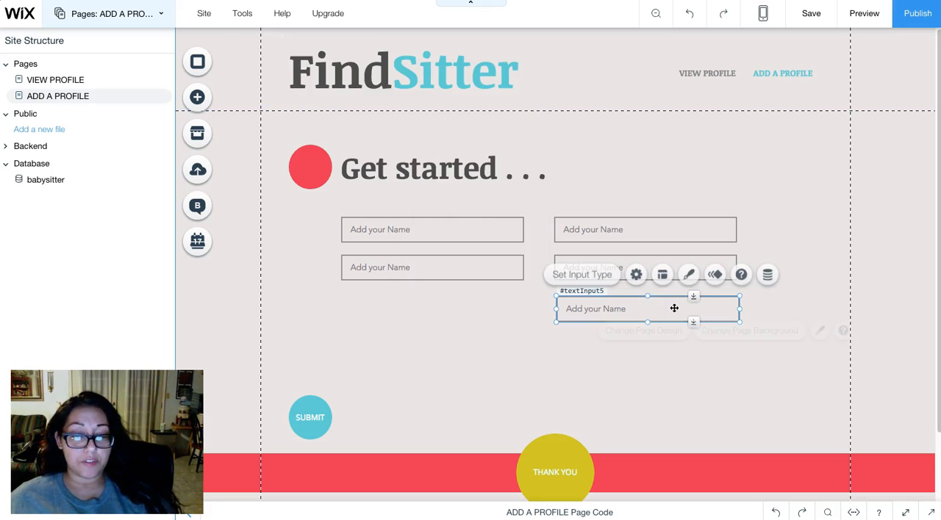
{"action": "left_click_drag", "start_coordinate": [657, 309], "coordinate": [458, 314]}
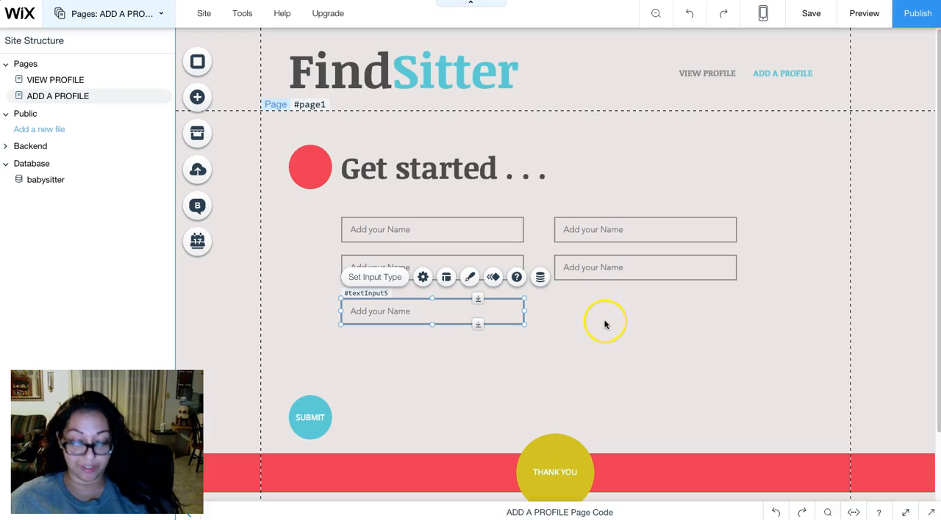
{"action": "key", "text": "super+v"}
{"action": "left_click_drag", "start_coordinate": [657, 192], "coordinate": [655, 315]}
{"action": "left_click", "coordinate": [646, 338]}
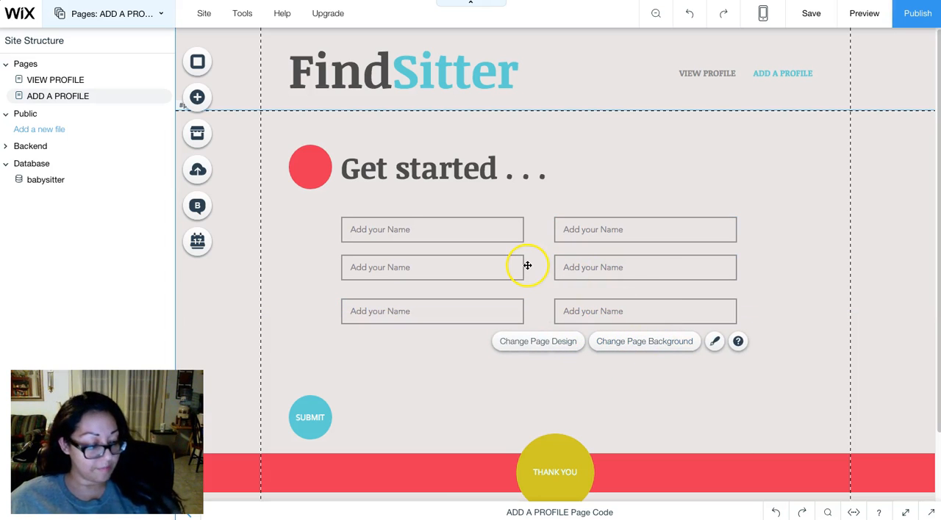
- Try stretching the left column's third text input into a taller field, and delete that input
{"action": "left_click", "coordinate": [472, 231]}
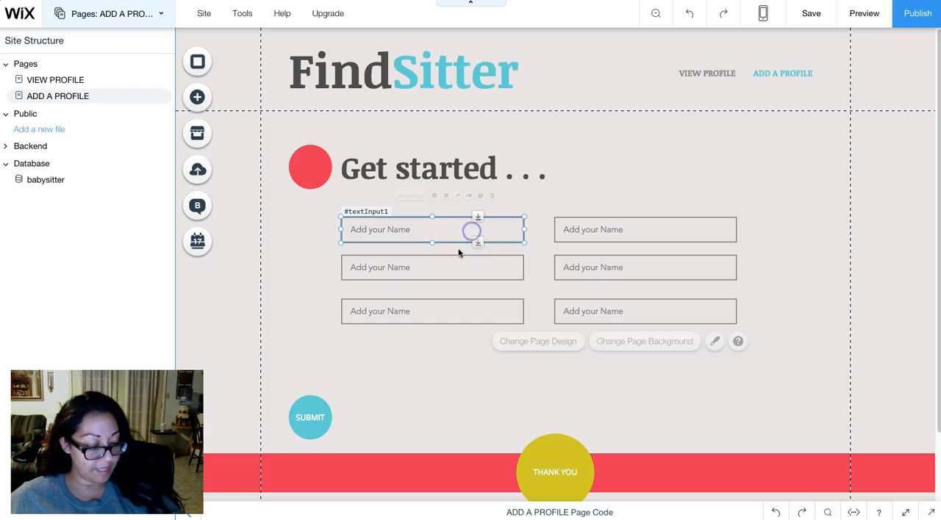
{"action": "left_click", "coordinate": [446, 267]}
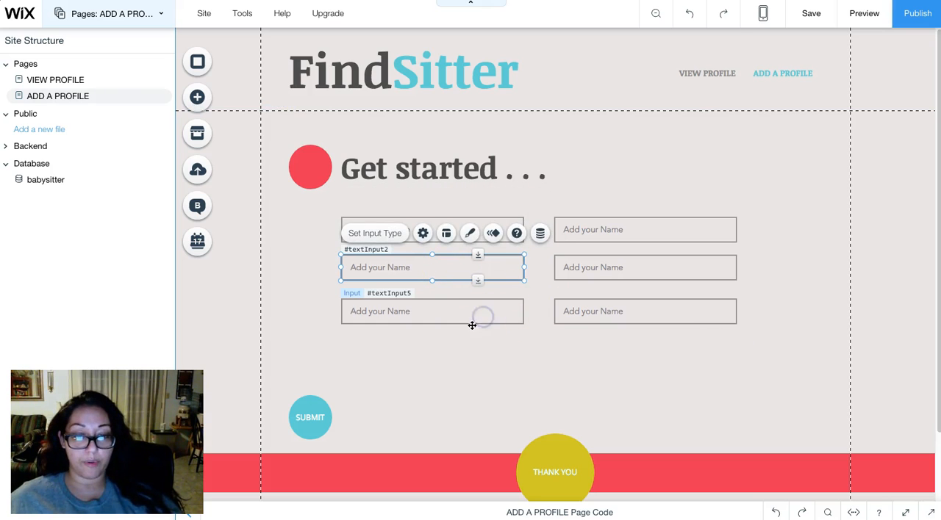
{"action": "left_click", "coordinate": [435, 325]}
{"action": "left_click_drag", "start_coordinate": [431, 325], "coordinate": [430, 395]}
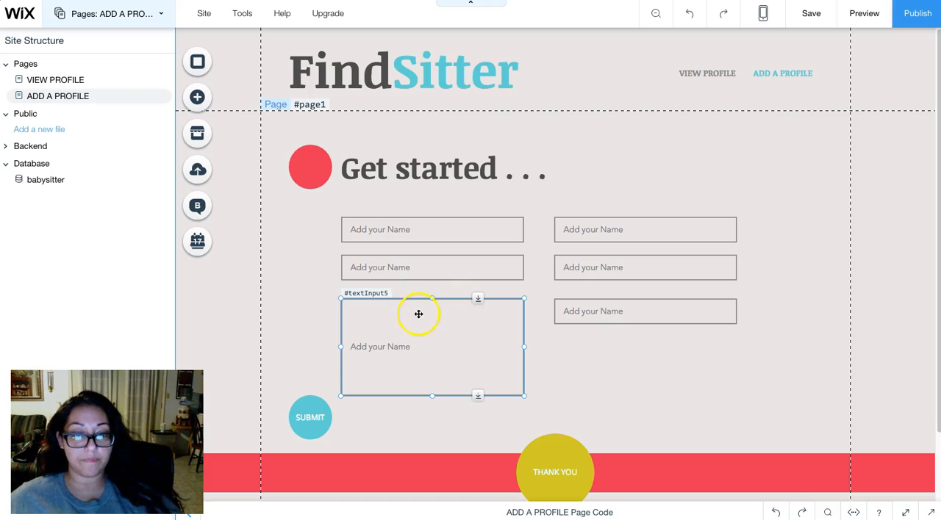
{"action": "key", "text": "Delete"}
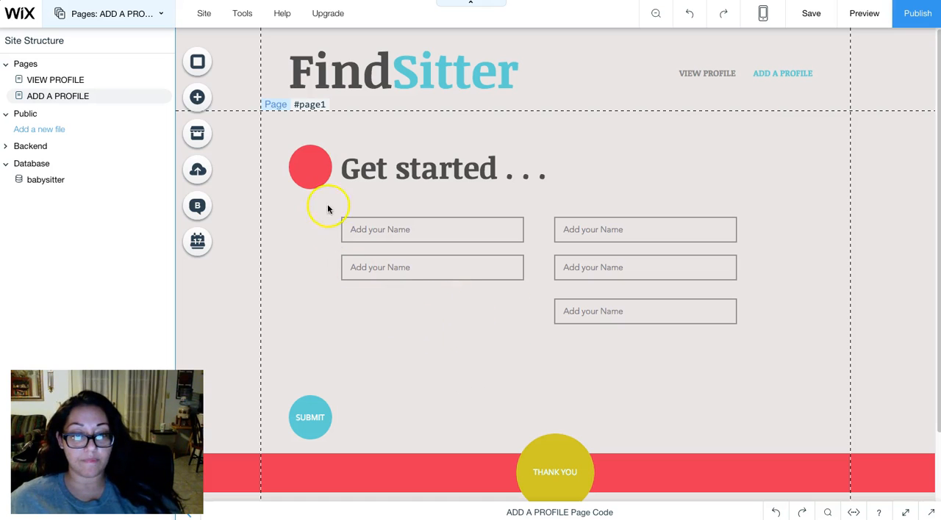
- Add the "How can we do better next time?" text box and place it in the left column's third row
{"action": "left_click", "coordinate": [200, 98]}
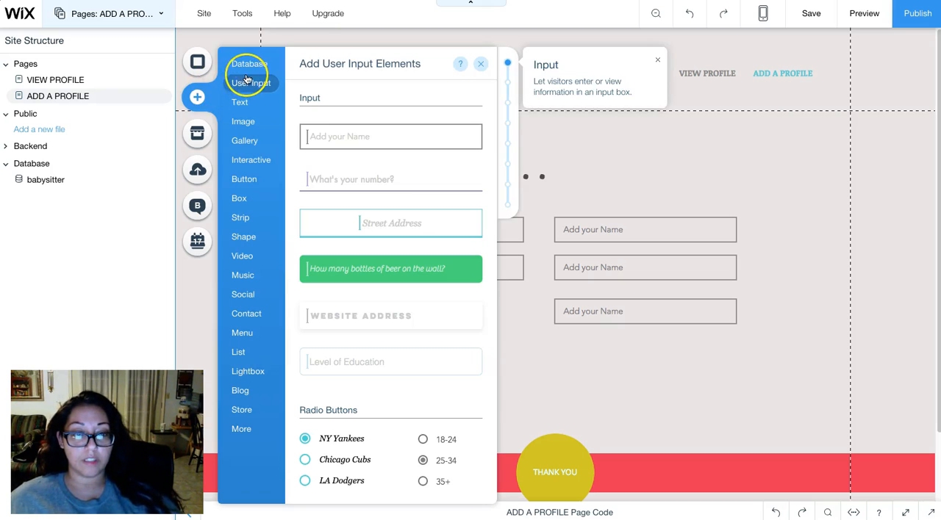
{"action": "scroll", "coordinate": [374, 162], "scroll_direction": "down", "scroll_amount": 10}
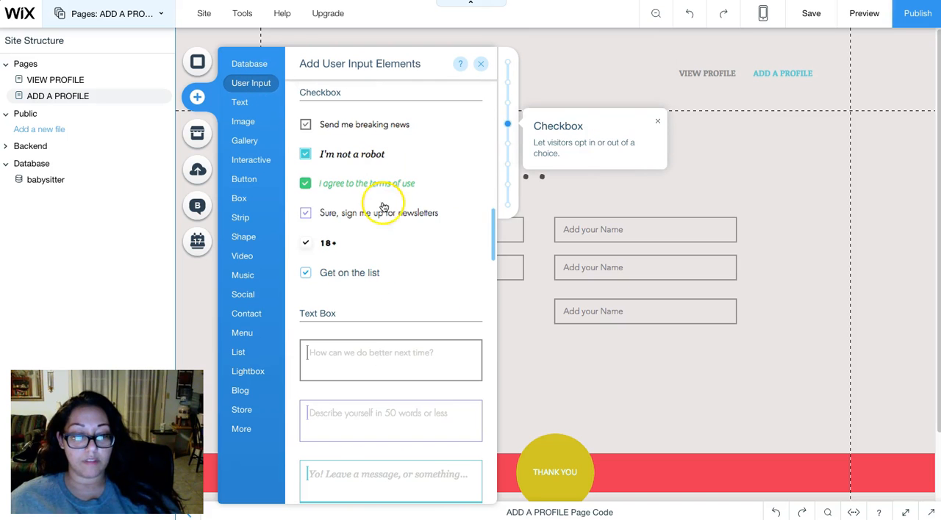
{"action": "left_click_drag", "start_coordinate": [364, 362], "coordinate": [592, 390]}
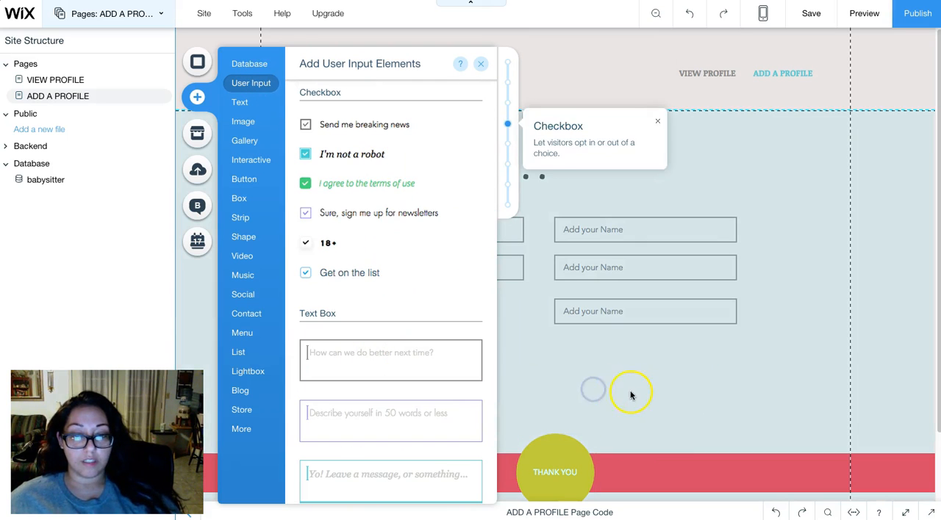
{"action": "left_click_drag", "start_coordinate": [670, 391], "coordinate": [486, 325]}
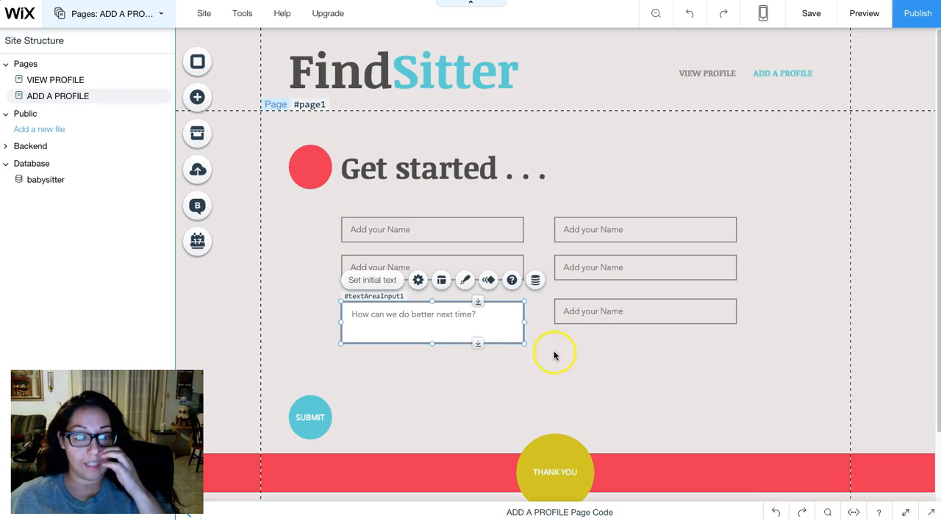
- Make the text box about twice as tall and align its upper edge with the neighbouring text input
{"action": "left_click", "coordinate": [535, 380]}
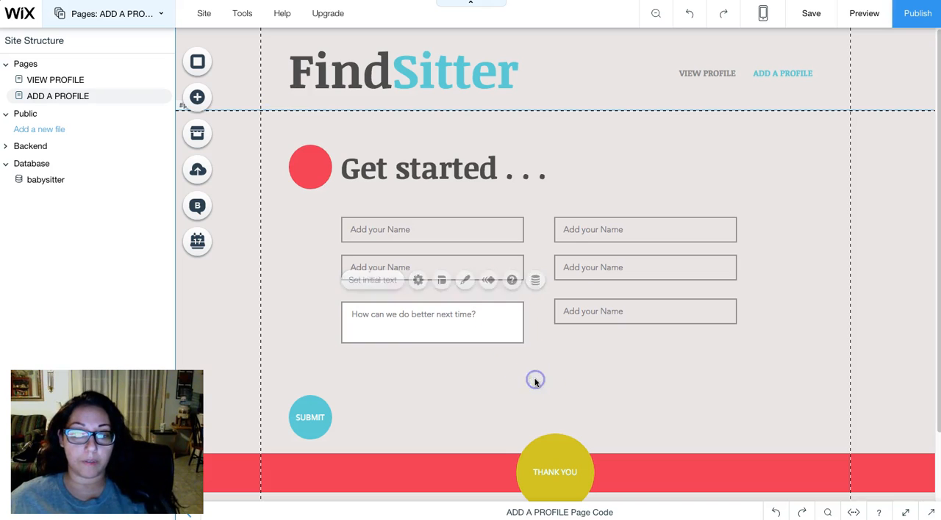
{"action": "left_click", "coordinate": [432, 339]}
{"action": "left_click_drag", "start_coordinate": [432, 343], "coordinate": [433, 382]}
{"action": "left_click", "coordinate": [622, 380]}
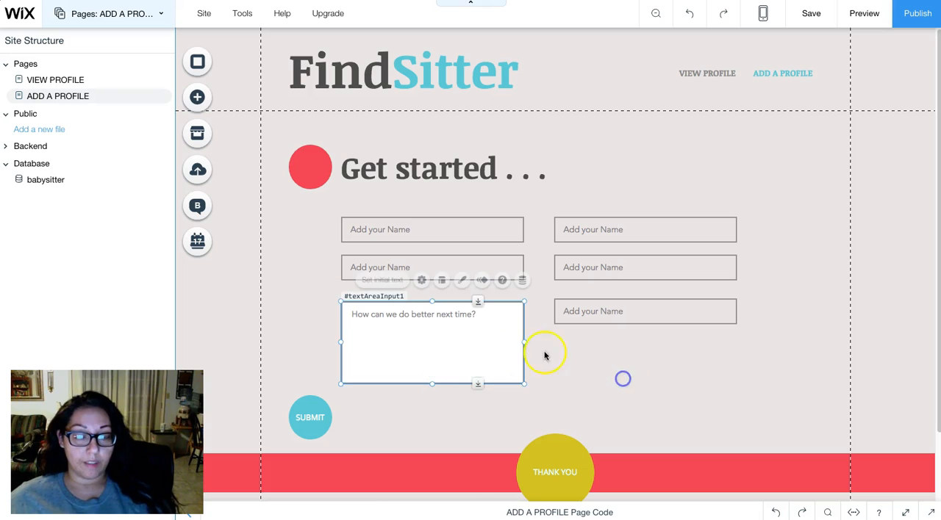
{"action": "left_click_drag", "start_coordinate": [491, 334], "coordinate": [493, 331]}
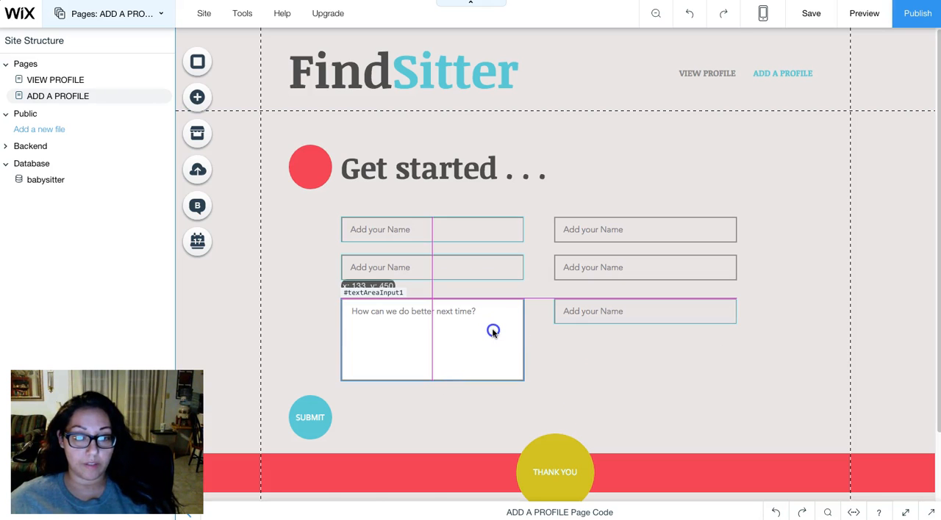
{"action": "left_click", "coordinate": [648, 377]}
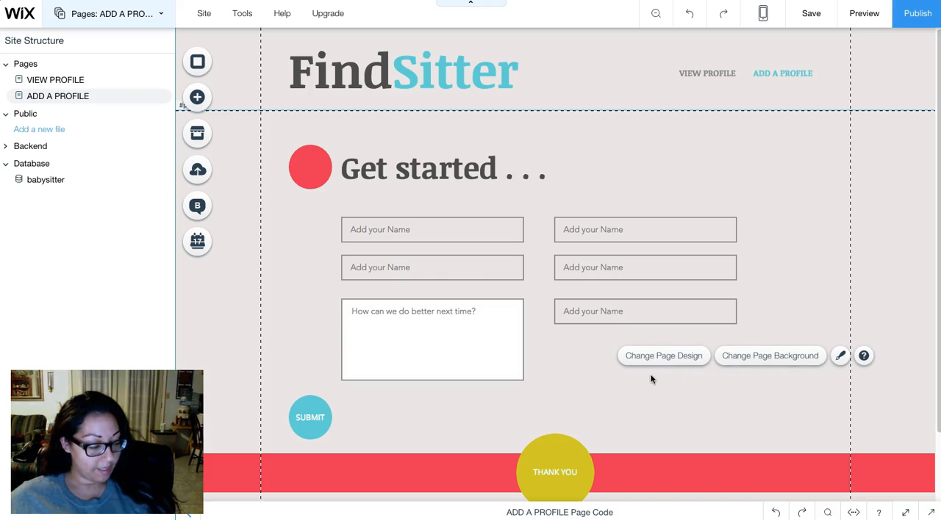
- Add a "Send me breaking news" checkbox with its label directly below the right column's third text input
{"action": "left_click", "coordinate": [620, 228]}
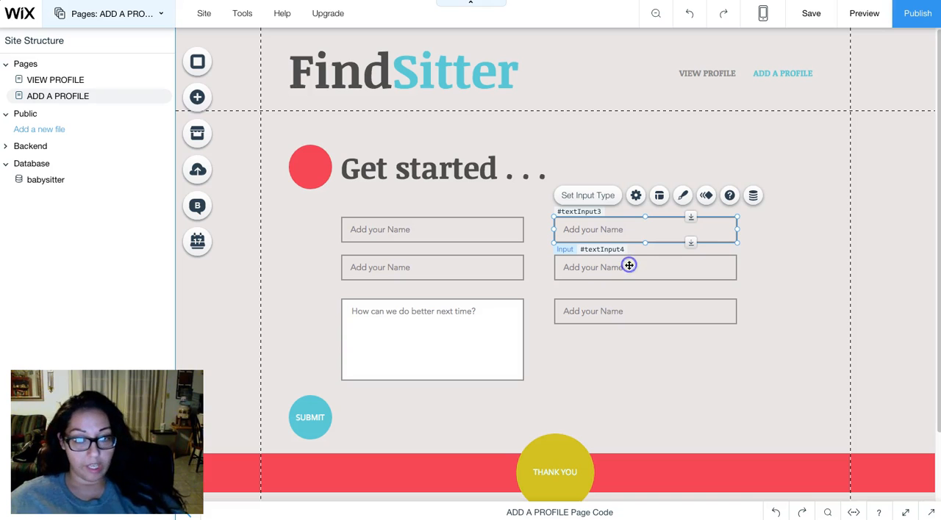
{"action": "left_click", "coordinate": [629, 268]}
{"action": "left_click", "coordinate": [607, 311]}
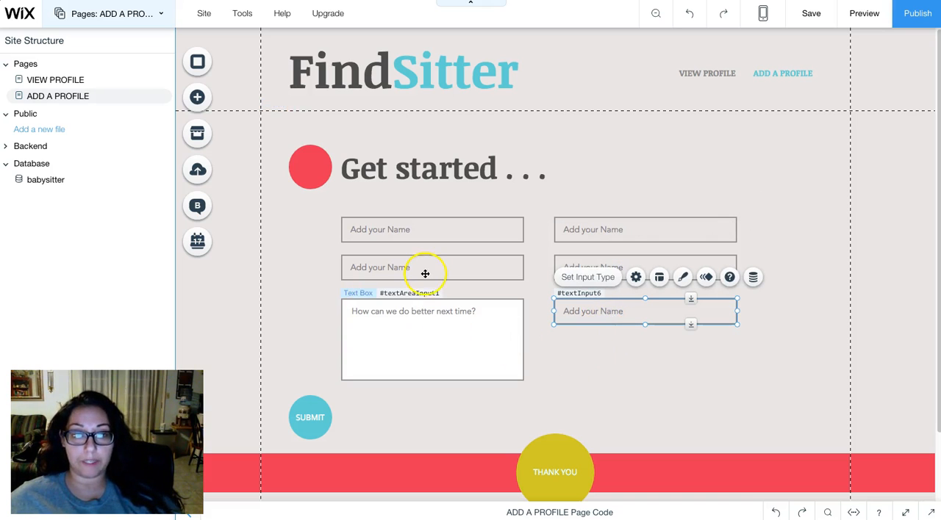
{"action": "left_click", "coordinate": [197, 98]}
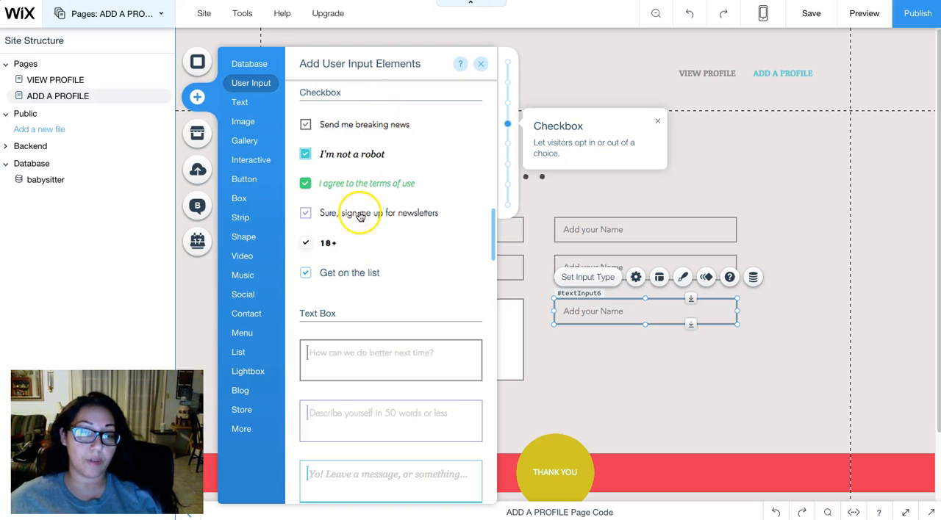
{"action": "scroll", "coordinate": [360, 215], "scroll_direction": "up", "scroll_amount": 2}
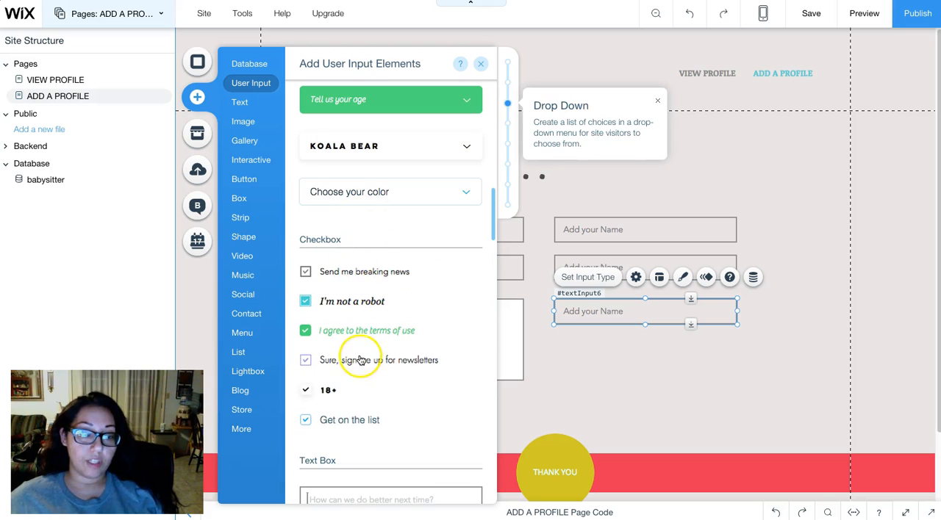
{"action": "scroll", "coordinate": [360, 359], "scroll_direction": "up", "scroll_amount": 8}
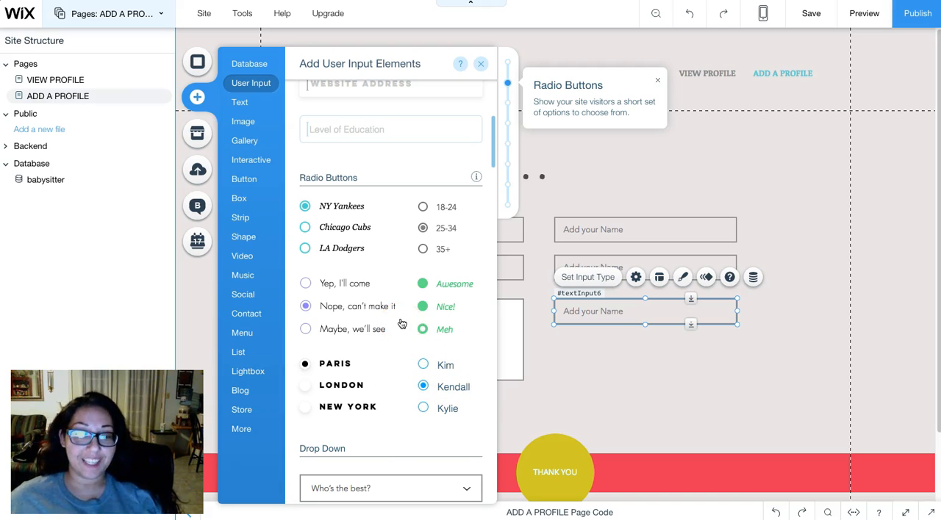
{"action": "scroll", "coordinate": [401, 324], "scroll_direction": "down", "scroll_amount": 10}
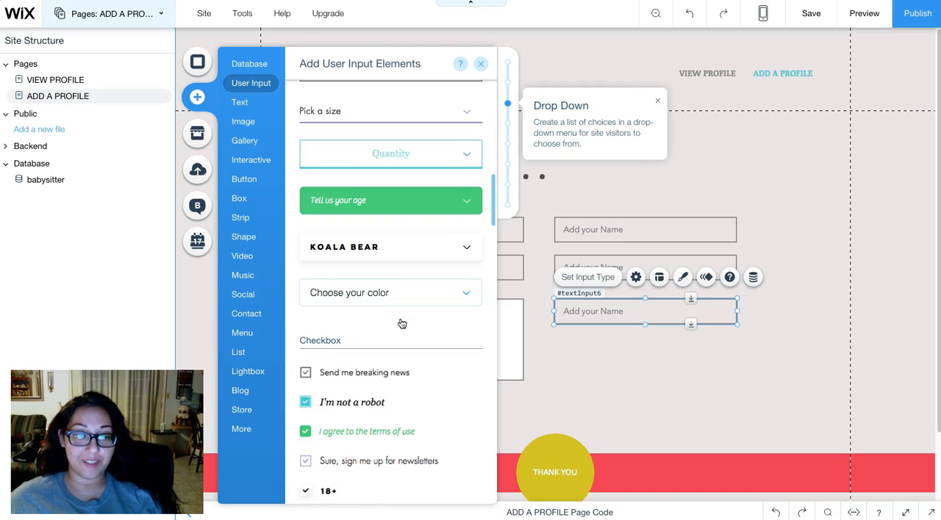
{"action": "scroll", "coordinate": [401, 324], "scroll_direction": "down", "scroll_amount": 3}
{"action": "left_click_drag", "start_coordinate": [538, 300], "coordinate": [578, 355]}
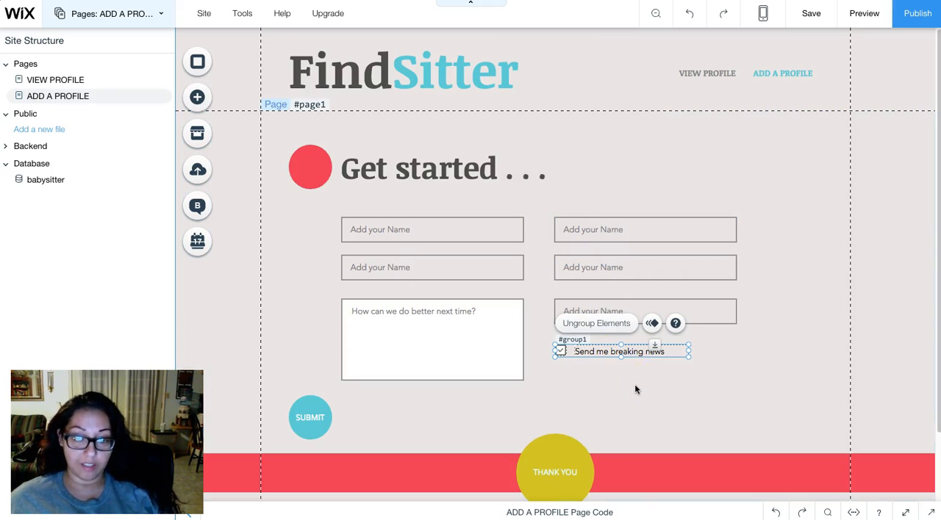
- Create three copies of the "Send me breaking news" checkbox group and arrange all four in a two-by-two grid
{"action": "key", "text": "ctrl+d"}
{"action": "left_click_drag", "start_coordinate": [630, 370], "coordinate": [611, 376]}
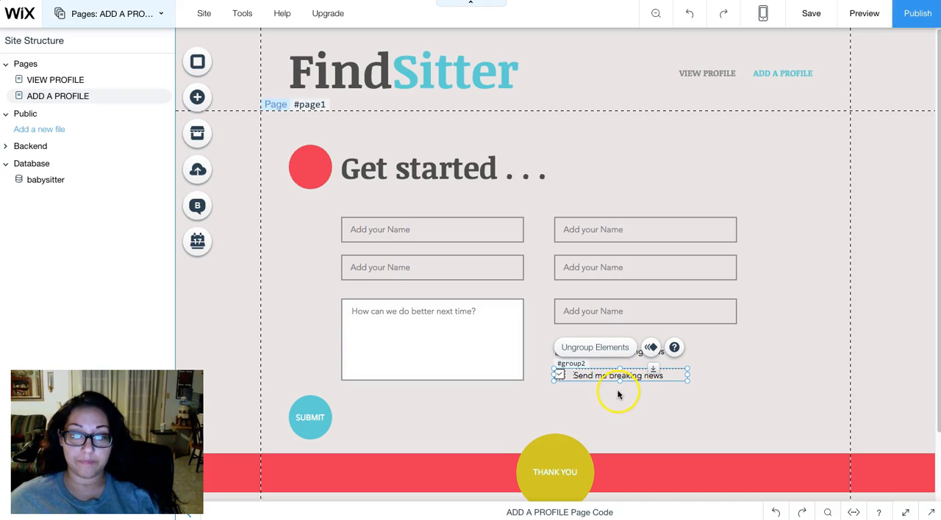
{"action": "key", "text": "super+v"}
{"action": "left_click_drag", "start_coordinate": [639, 387], "coordinate": [721, 351]}
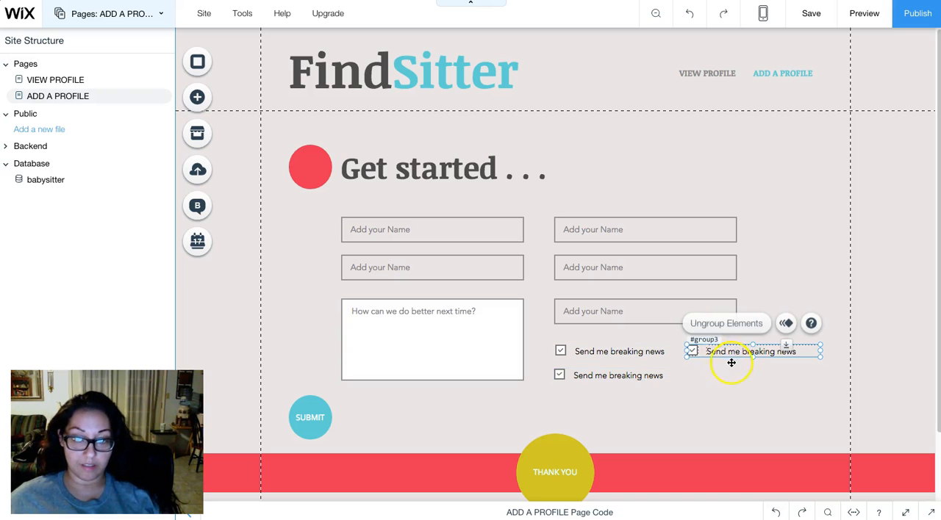
{"action": "key", "text": "super+v"}
{"action": "left_click", "coordinate": [683, 404]}
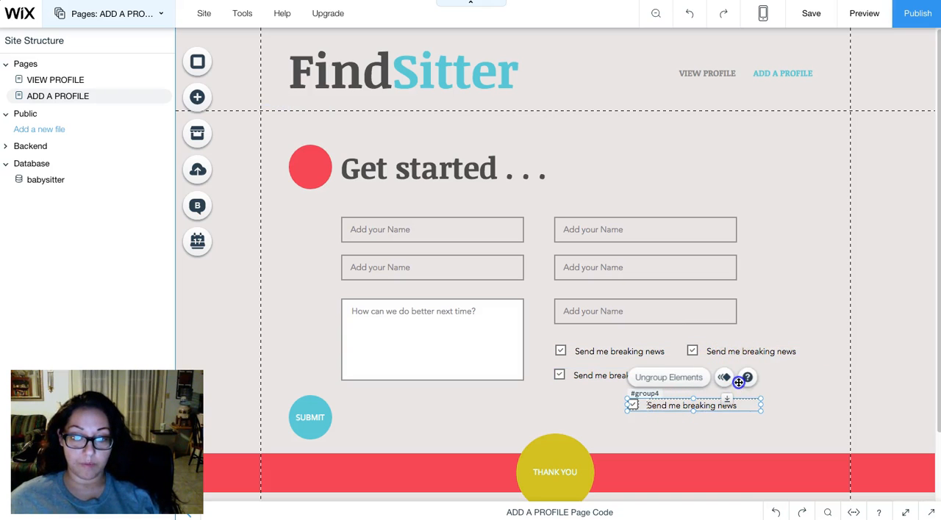
{"action": "left_click_drag", "start_coordinate": [672, 407], "coordinate": [732, 381]}
{"action": "left_click", "coordinate": [657, 404]}
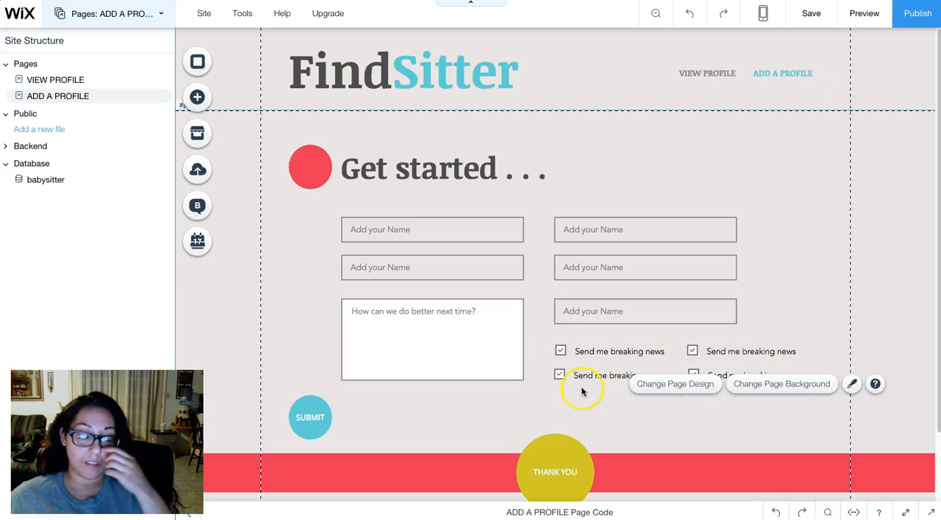
- Move the SUBMIT button onto the red strip, just left of the THANK YOU circle
{"action": "left_click", "coordinate": [466, 404]}
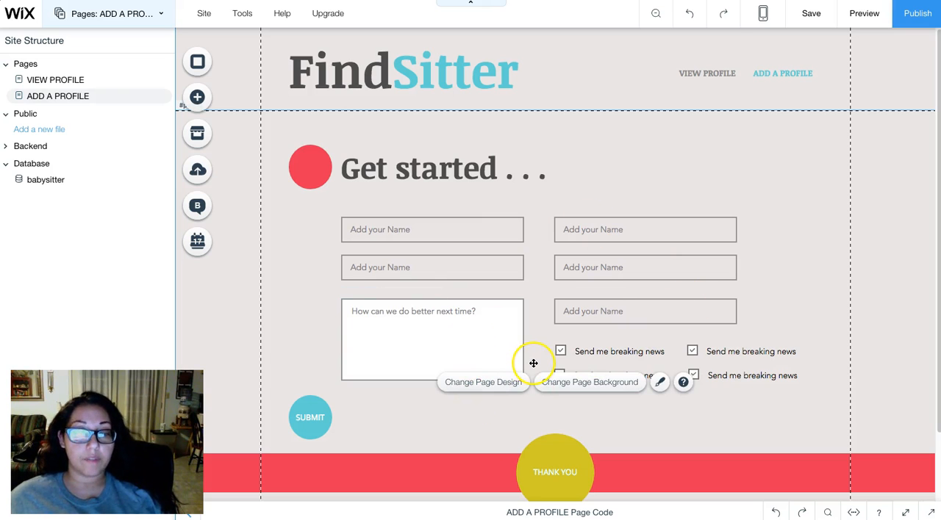
{"action": "scroll", "coordinate": [335, 334], "scroll_direction": "down", "scroll_amount": 1}
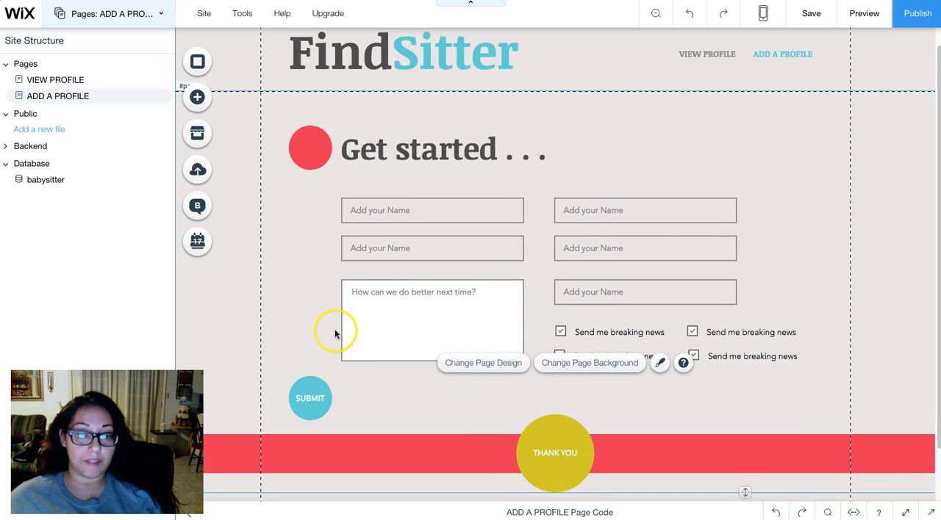
{"action": "left_click", "coordinate": [309, 397]}
{"action": "left_click_drag", "start_coordinate": [308, 397], "coordinate": [475, 450]}
{"action": "left_click", "coordinate": [441, 426]}
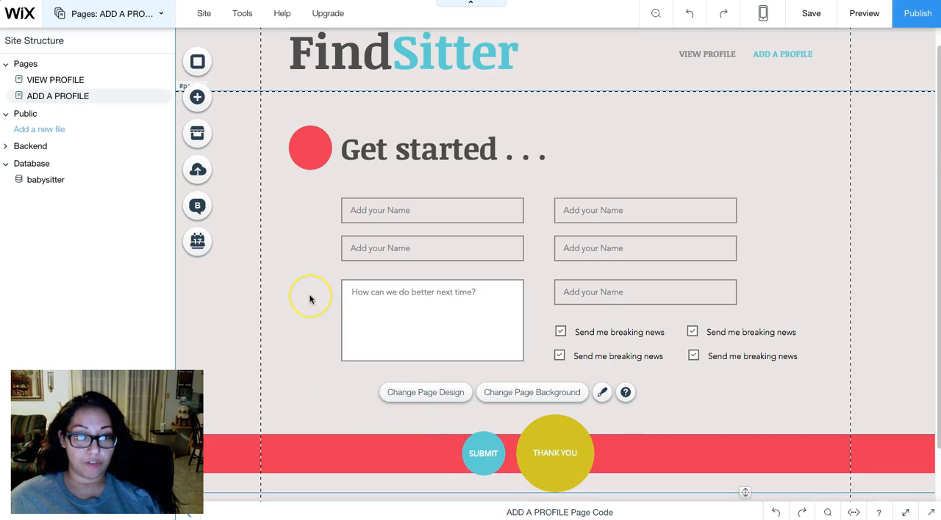
{"action": "scroll", "coordinate": [310, 300], "scroll_direction": "up", "scroll_amount": 1}
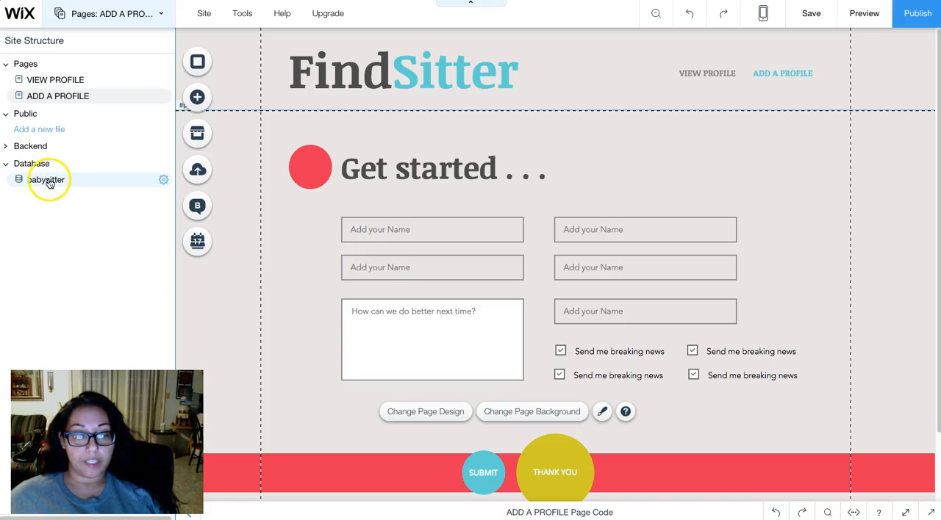
{"action": "left_click", "coordinate": [374, 225]}
{"action": "left_click", "coordinate": [445, 319]}
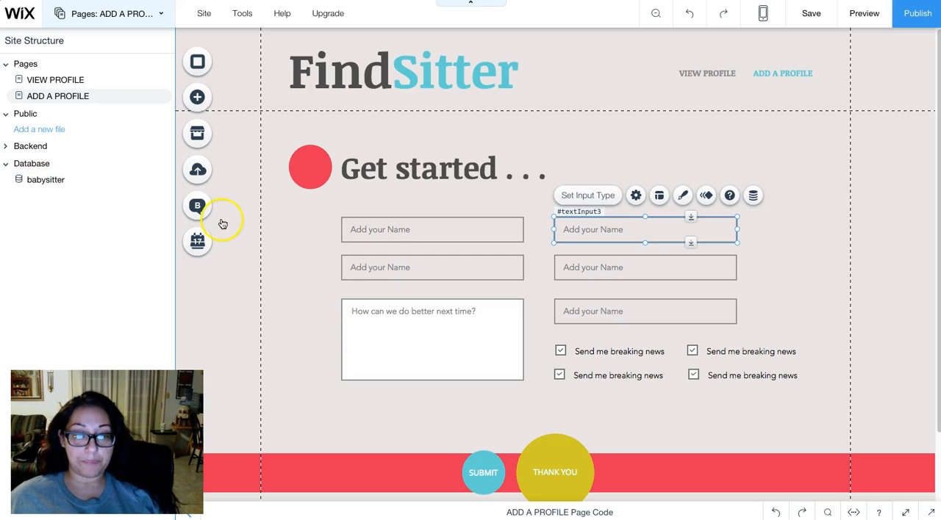
{"action": "left_click", "coordinate": [412, 232]}
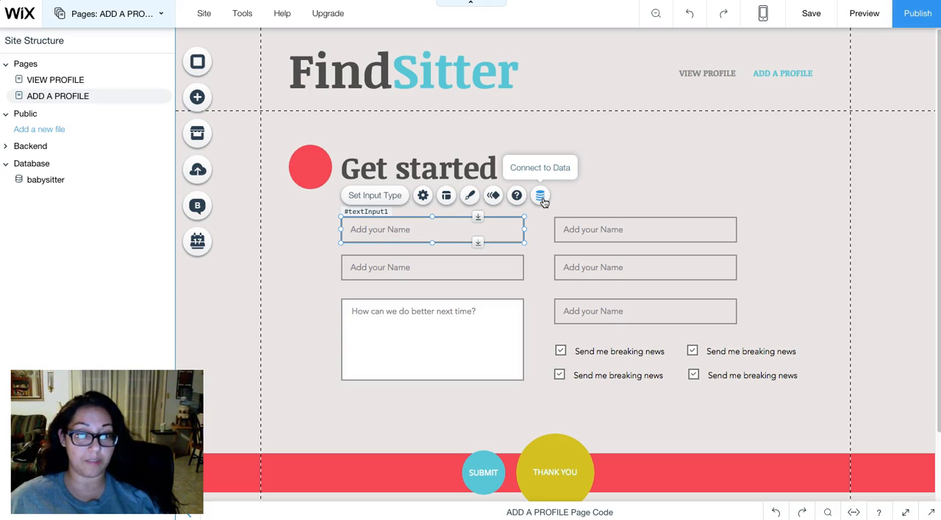
{"action": "left_click", "coordinate": [680, 174]}
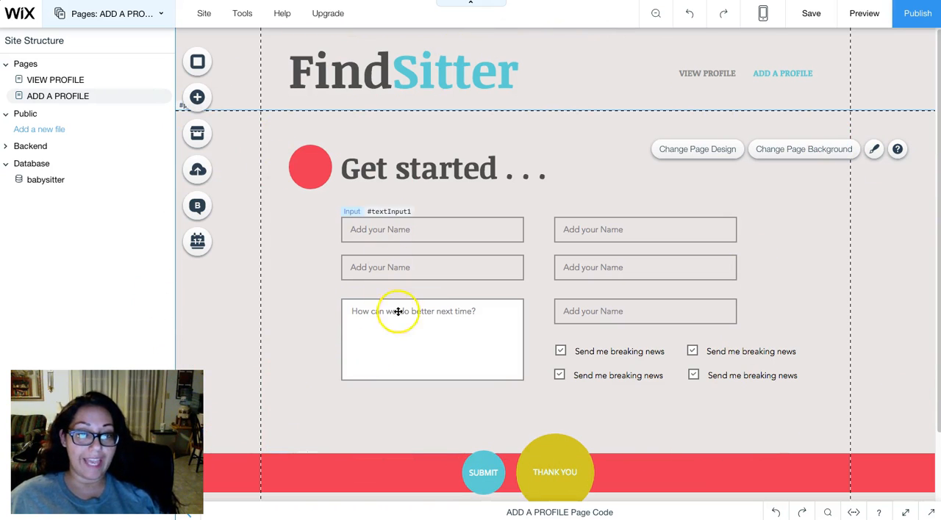
- Add a dataset element to the page and place it in the header between the FindSitter title and the VIEW PROFILE link
{"action": "left_click", "coordinate": [198, 98]}
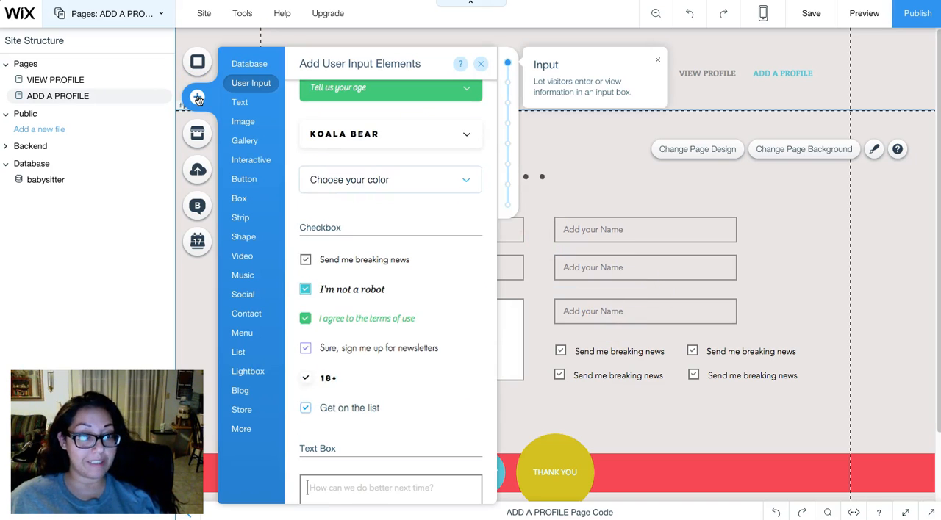
{"action": "left_click", "coordinate": [249, 64]}
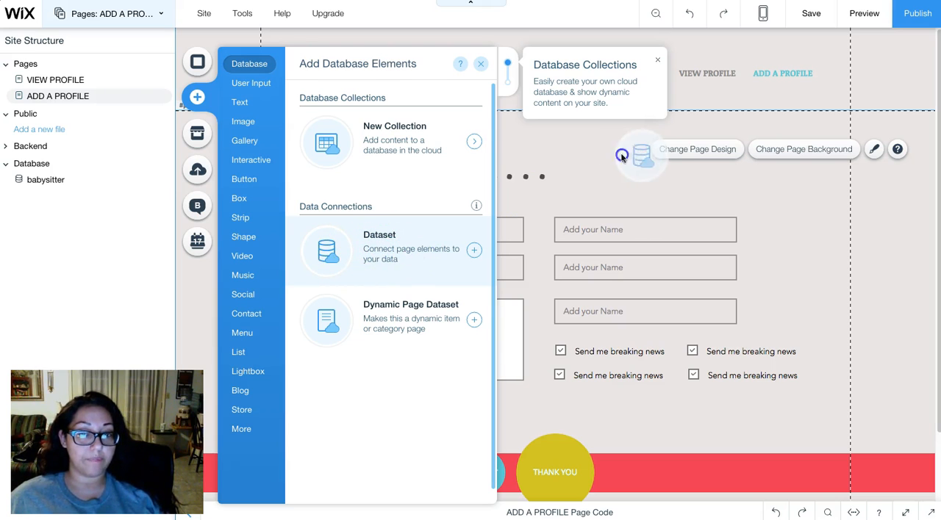
{"action": "left_click", "coordinate": [339, 252]}
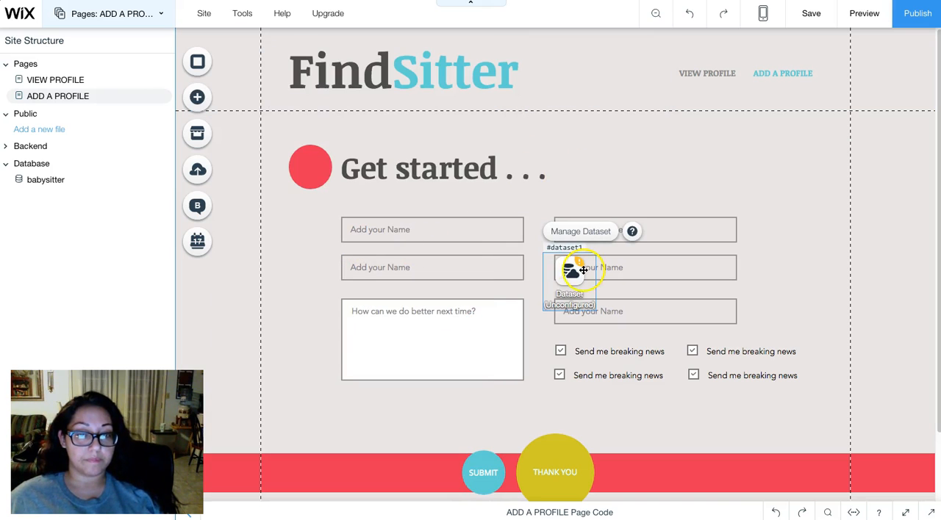
{"action": "left_click_drag", "start_coordinate": [565, 267], "coordinate": [662, 125]}
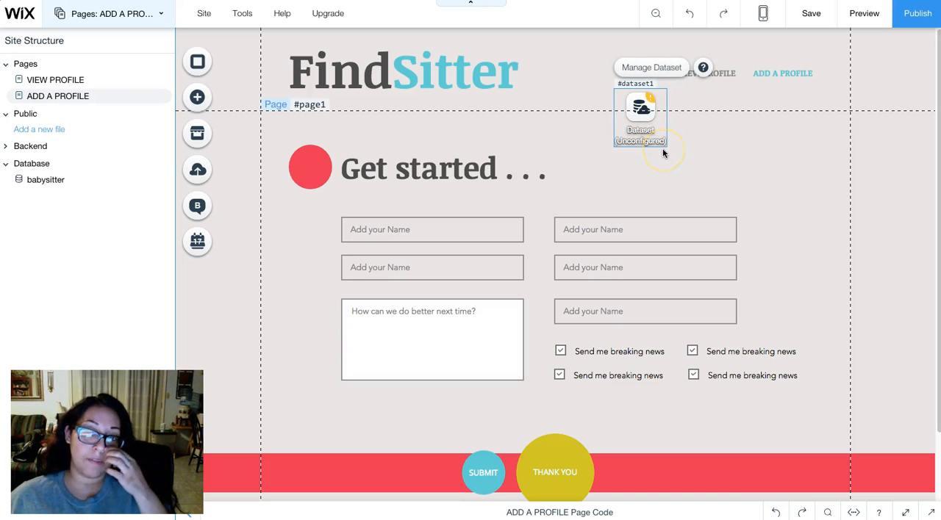
{"action": "left_click", "coordinate": [642, 107]}
{"action": "left_click_drag", "start_coordinate": [642, 107], "coordinate": [609, 76]}
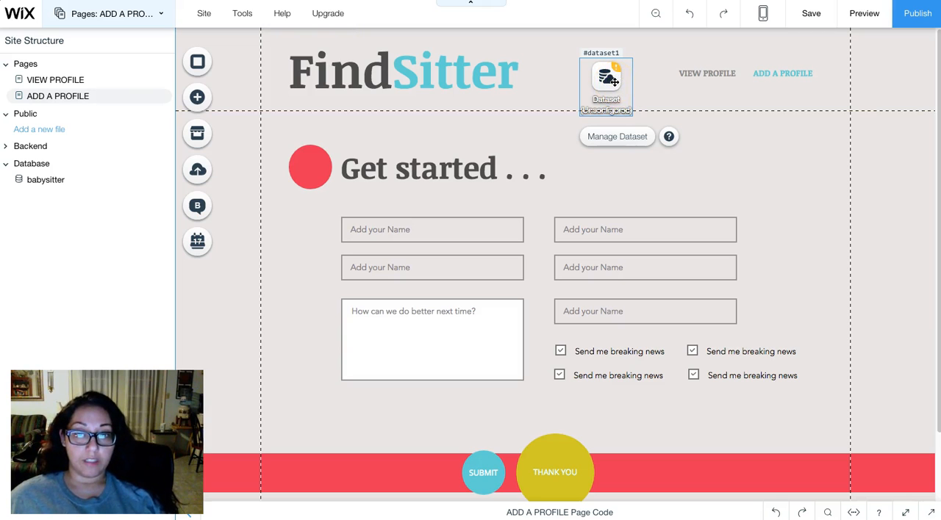
- Connect the new dataset to the babysitter collection, keeping the dataset name Babysitter dataset
{"action": "left_click", "coordinate": [613, 138]}
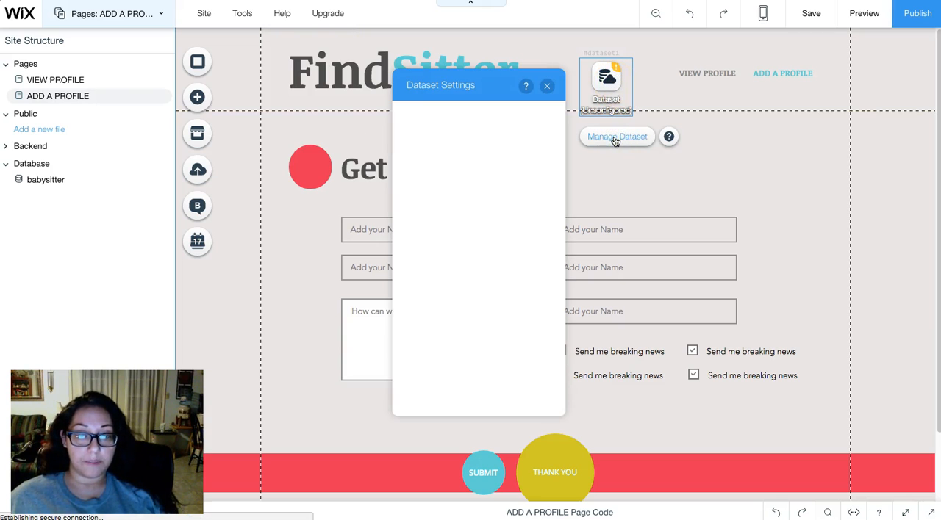
{"action": "left_click", "coordinate": [451, 126]}
{"action": "left_click", "coordinate": [448, 155]}
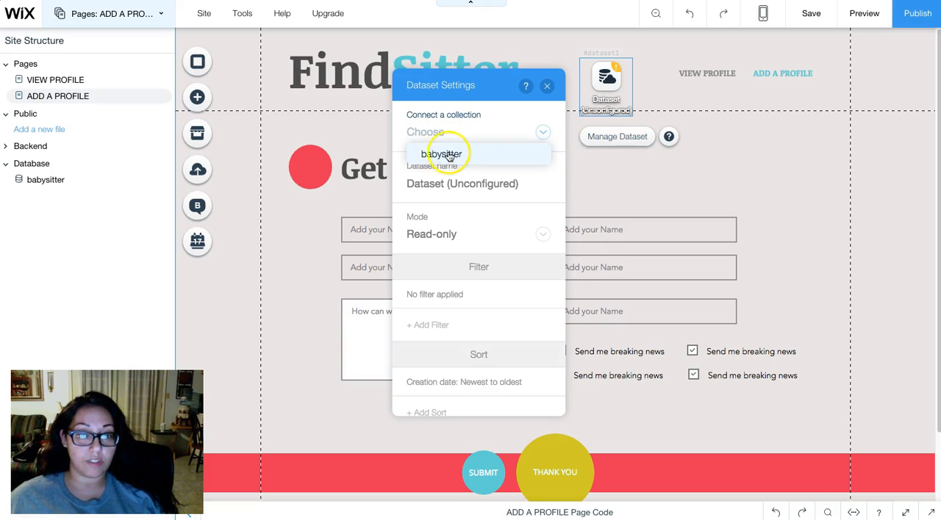
{"action": "left_click", "coordinate": [447, 155]}
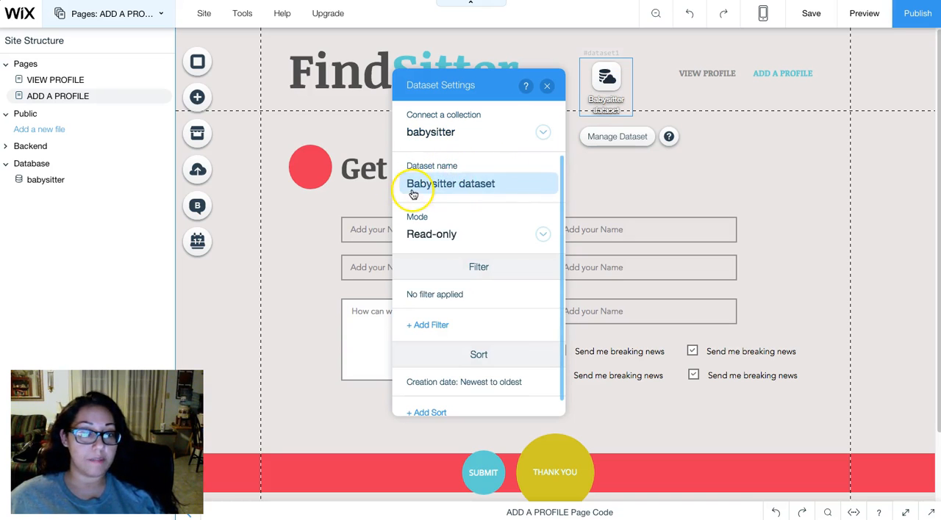
{"action": "left_click", "coordinate": [474, 185]}
{"action": "left_click", "coordinate": [513, 181]}
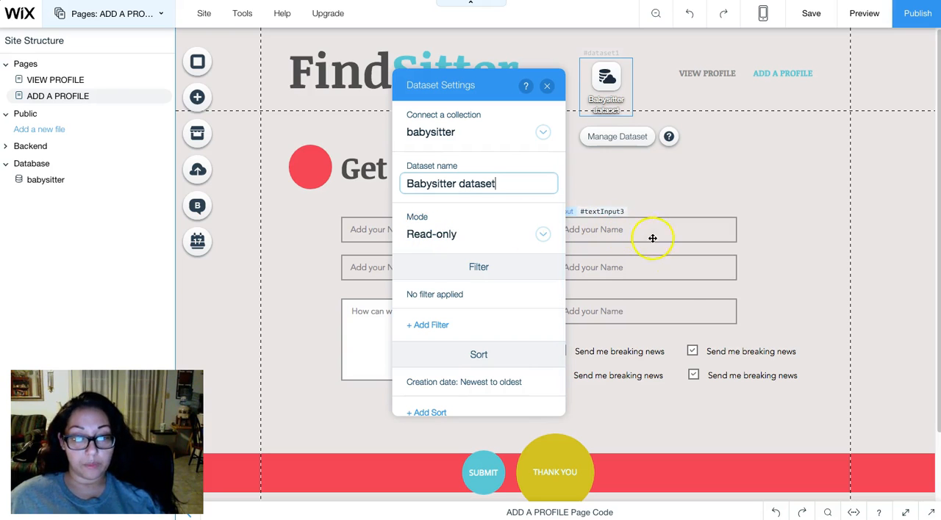
- Set the Babysitter dataset's mode to Write-only and move its icon just below the header, above the right column of inputs
{"action": "left_click", "coordinate": [450, 233]}
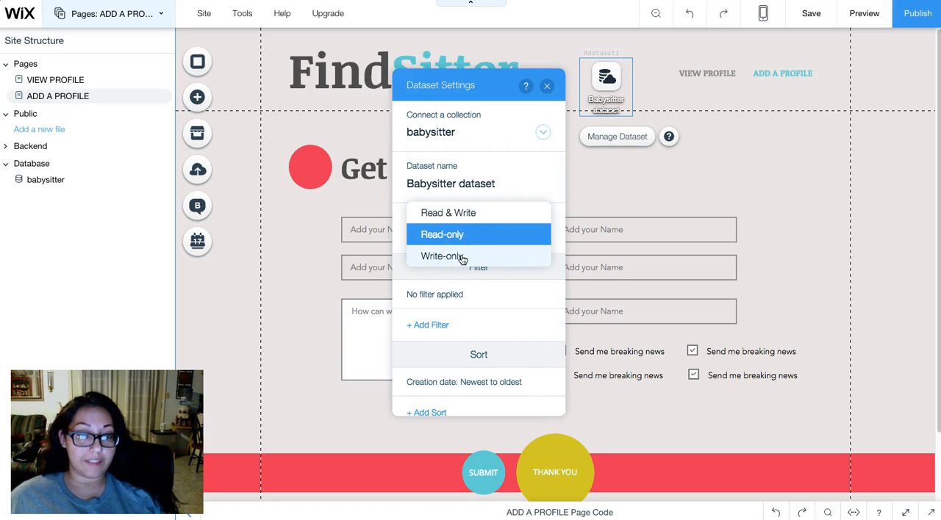
{"action": "left_click", "coordinate": [462, 258]}
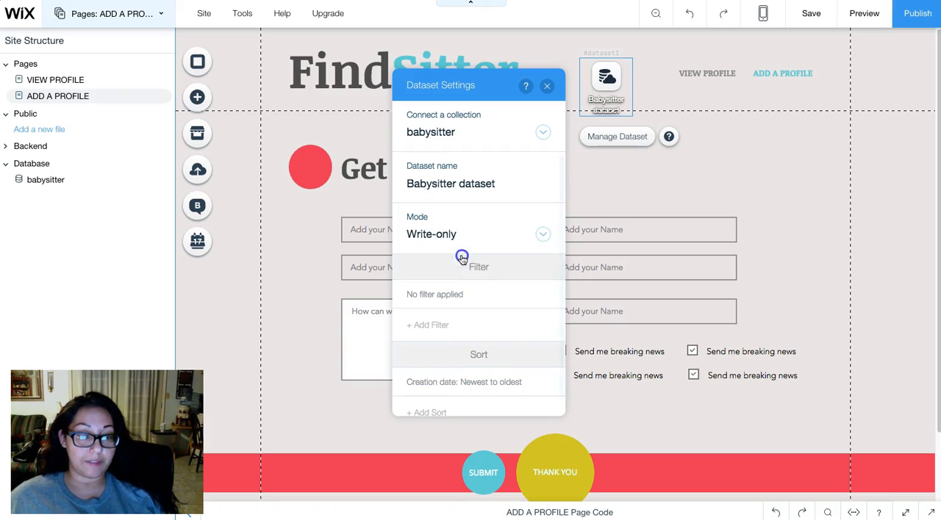
{"action": "left_click", "coordinate": [528, 237]}
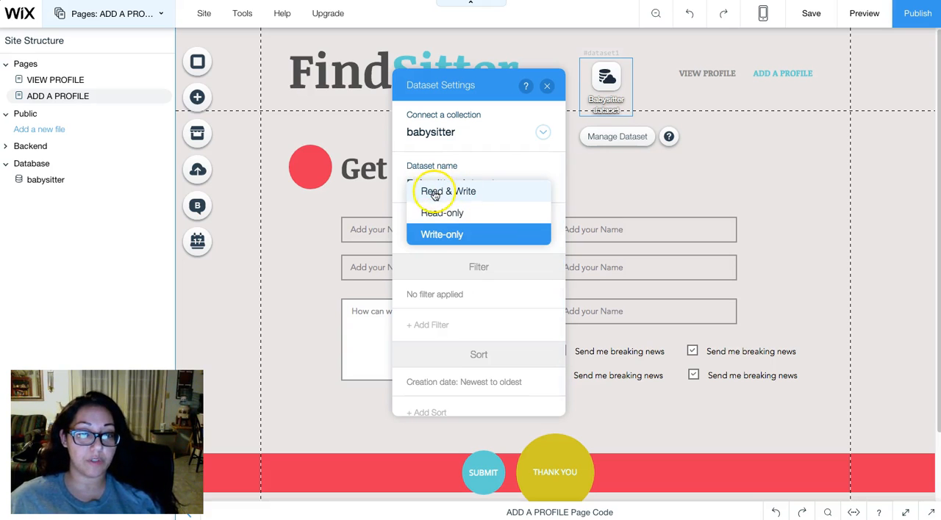
{"action": "left_click", "coordinate": [431, 235]}
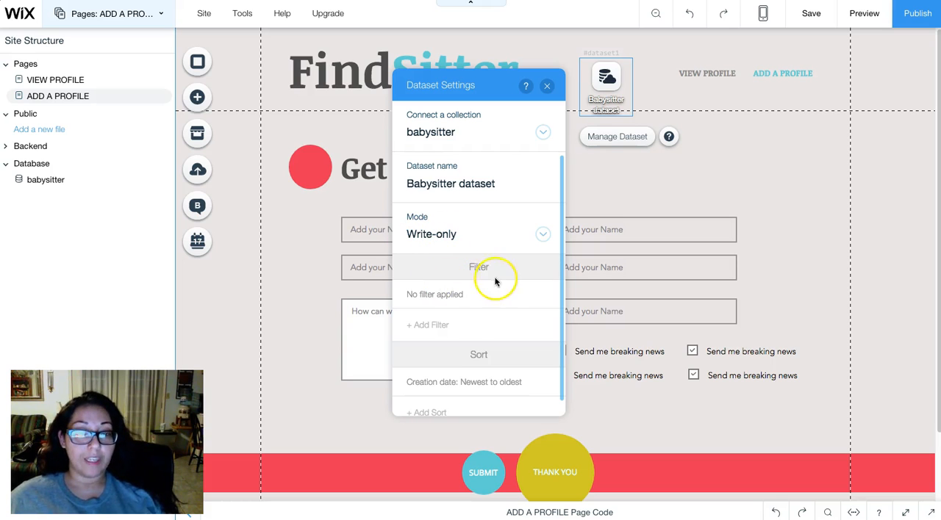
{"action": "scroll", "coordinate": [477, 315], "scroll_direction": "down", "scroll_amount": 1}
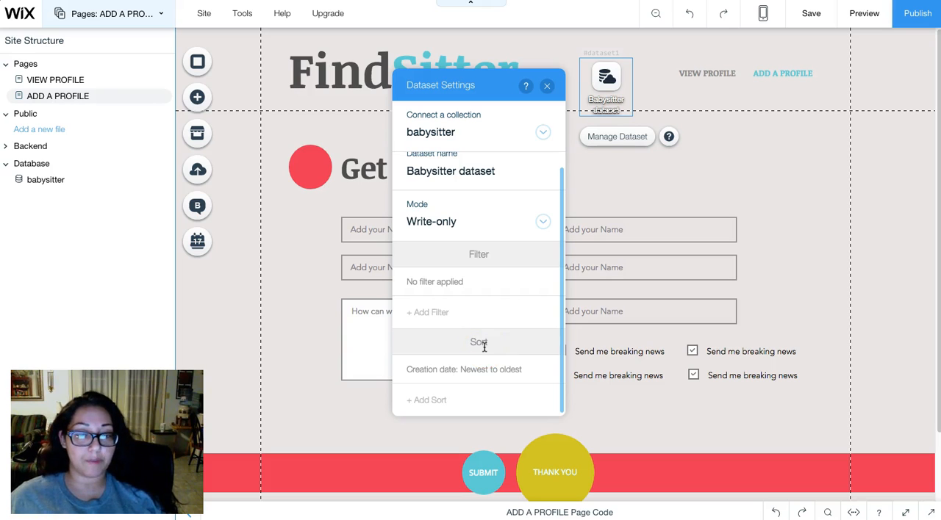
{"action": "scroll", "coordinate": [485, 347], "scroll_direction": "up", "scroll_amount": 1}
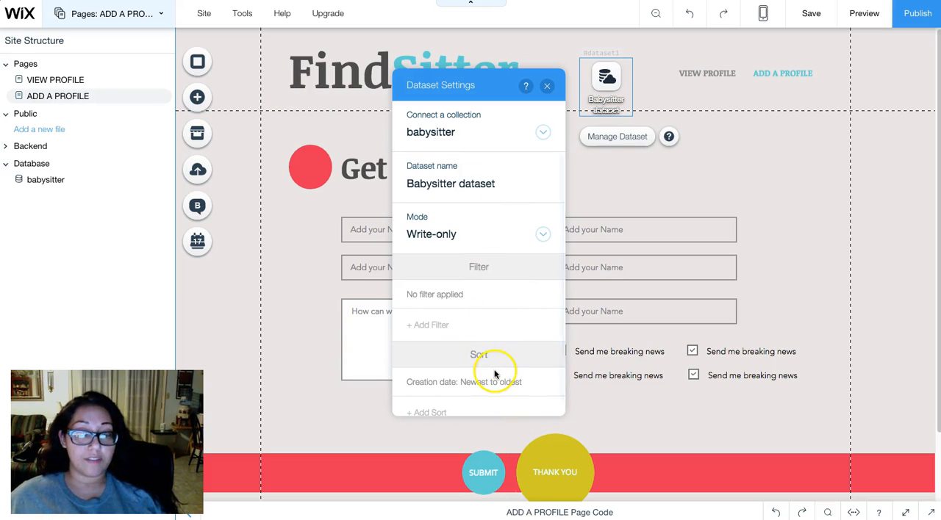
{"action": "left_click", "coordinate": [547, 86]}
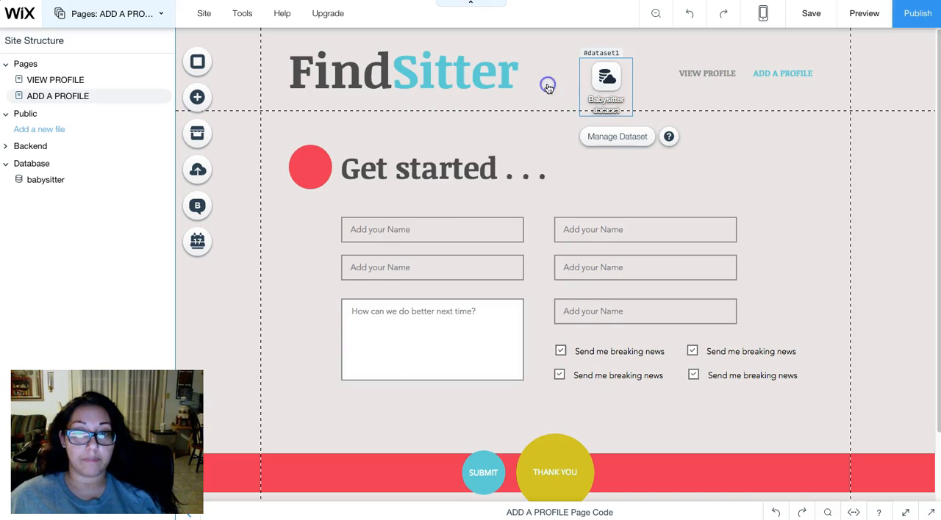
{"action": "left_click_drag", "start_coordinate": [593, 79], "coordinate": [599, 123]}
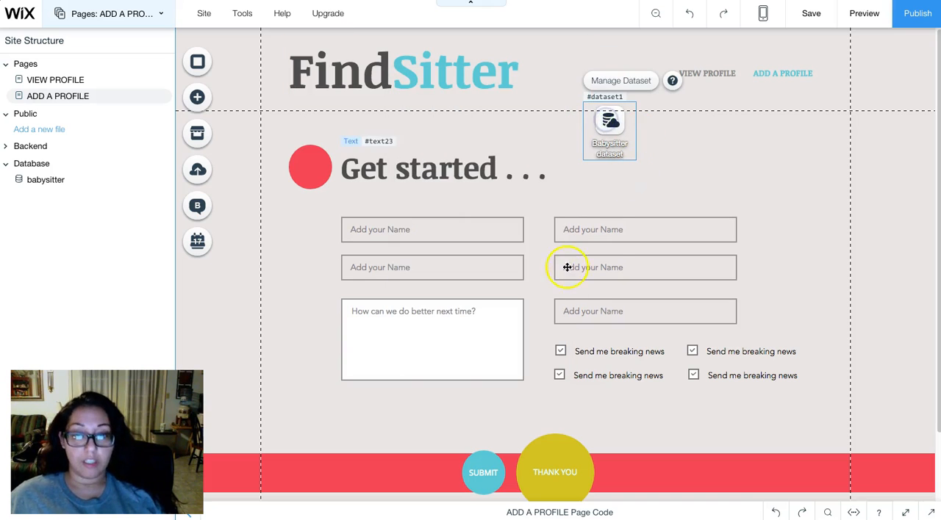
- Check the fields of the babysitter collection and return to the ADD A PROFILE page
{"action": "left_click", "coordinate": [53, 184]}
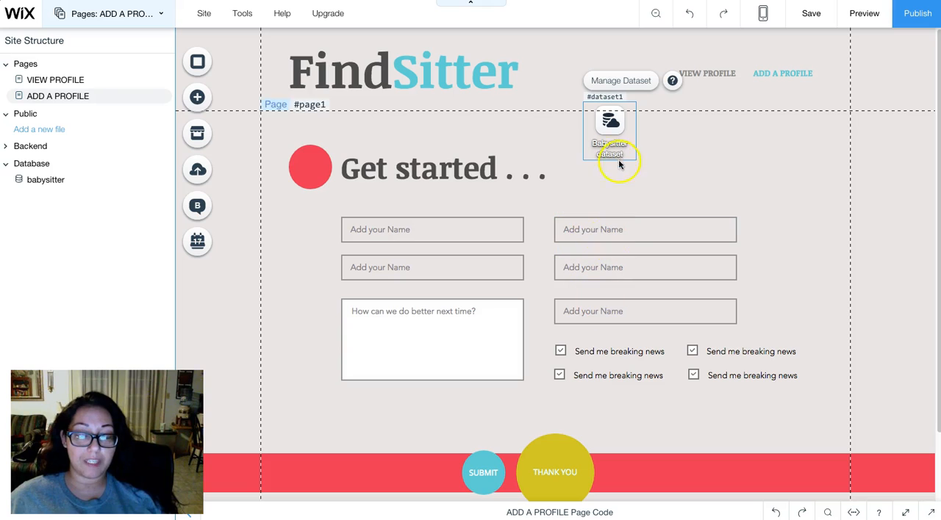
{"action": "left_click", "coordinate": [46, 182]}
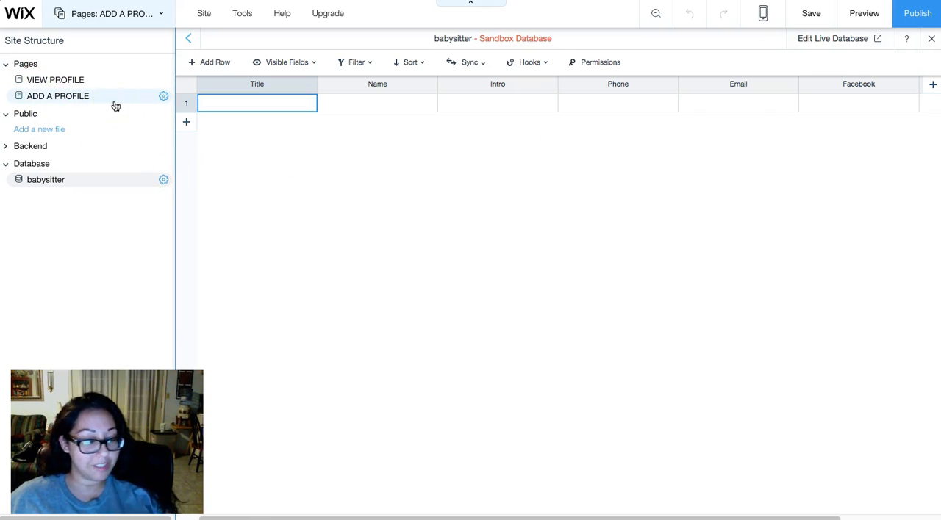
{"action": "left_click", "coordinate": [80, 97]}
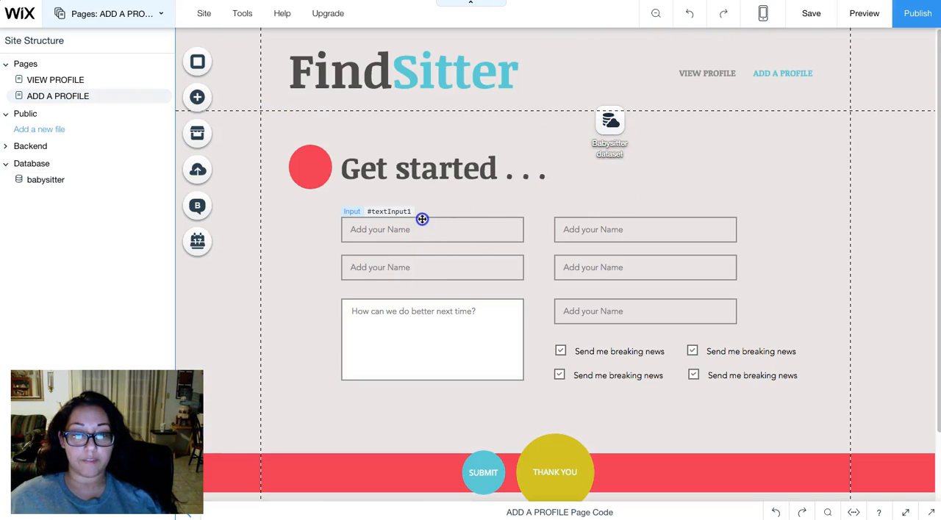
- Connect the left column's first text input to the Name (Text) field of the Babysitter dataset
{"action": "left_click", "coordinate": [418, 221]}
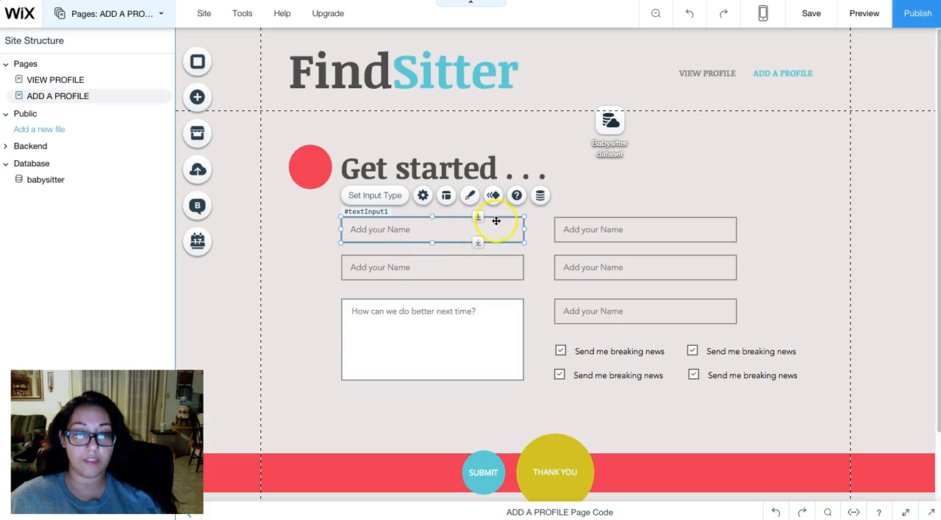
{"action": "left_click", "coordinate": [540, 197]}
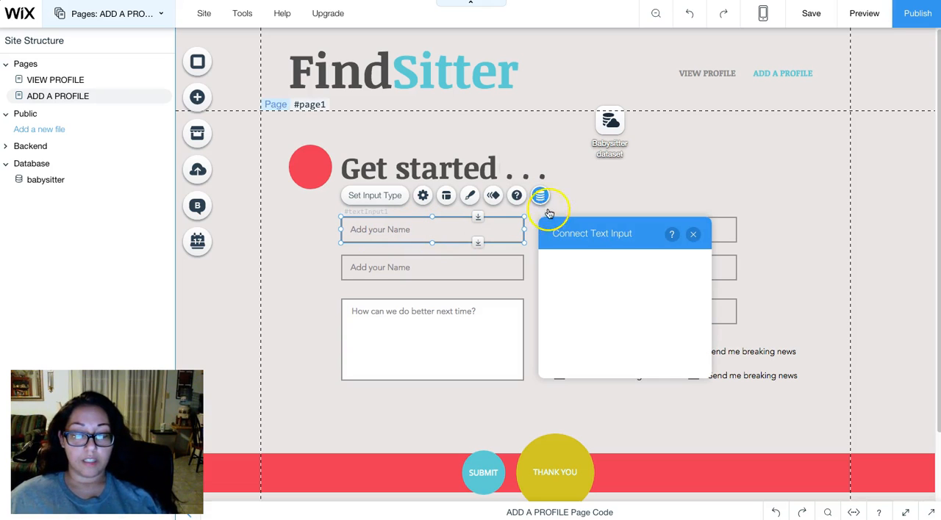
{"action": "left_click_drag", "start_coordinate": [647, 235], "coordinate": [682, 200]}
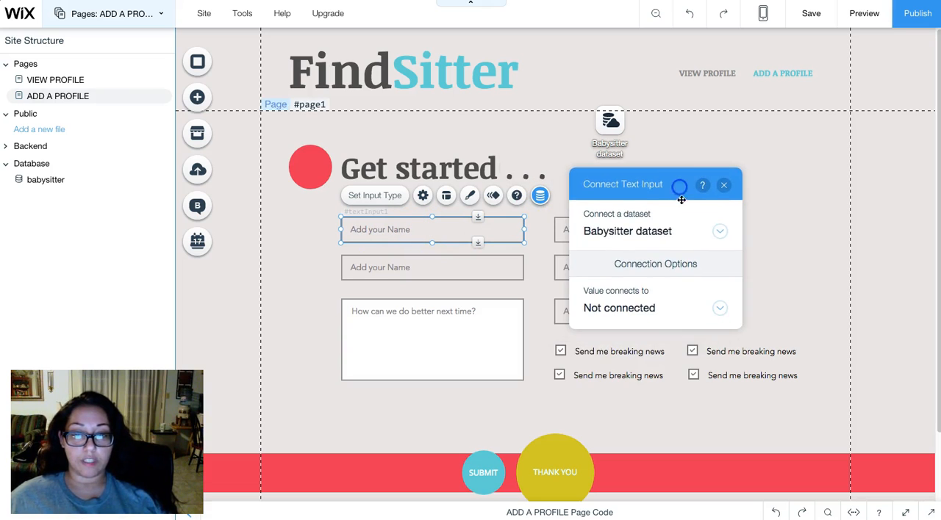
{"action": "left_click", "coordinate": [654, 308]}
{"action": "scroll", "coordinate": [680, 270], "scroll_direction": "down", "scroll_amount": 1}
{"action": "scroll", "coordinate": [664, 245], "scroll_direction": "up", "scroll_amount": 1}
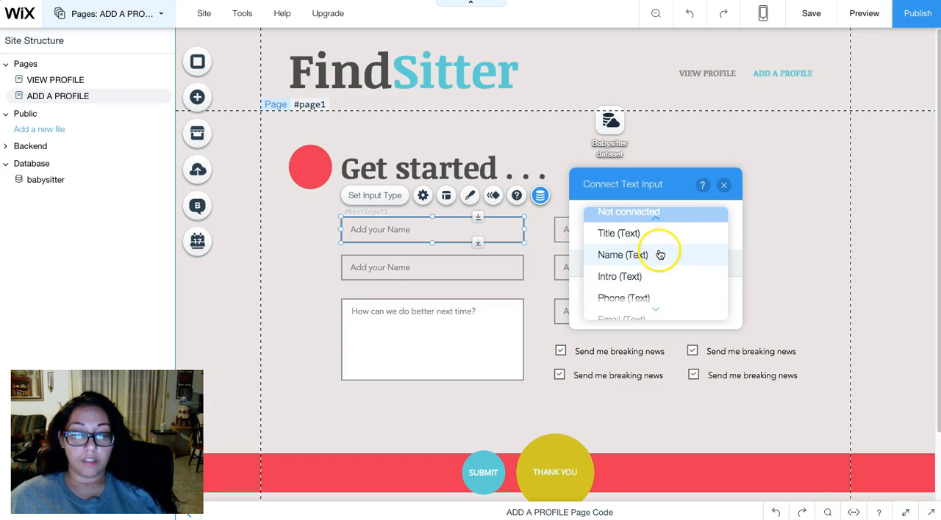
{"action": "left_click", "coordinate": [659, 255]}
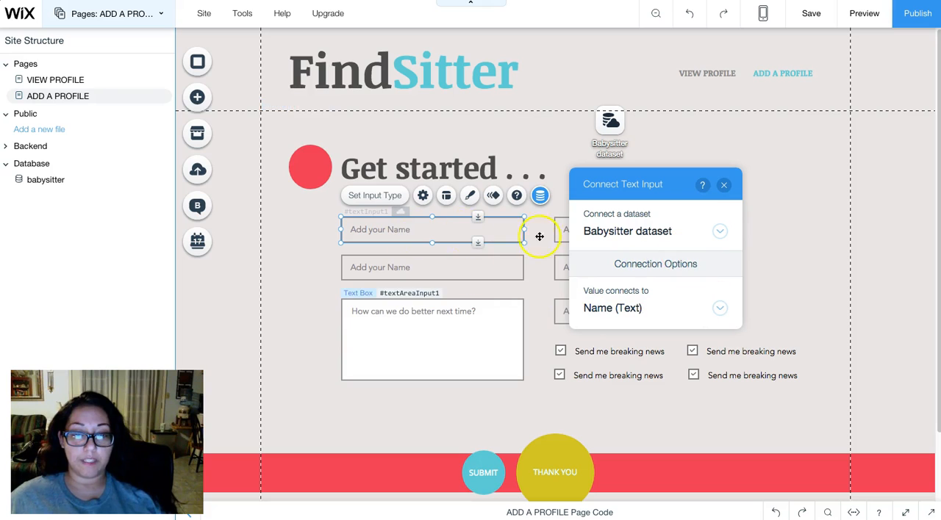
{"action": "left_click", "coordinate": [723, 185]}
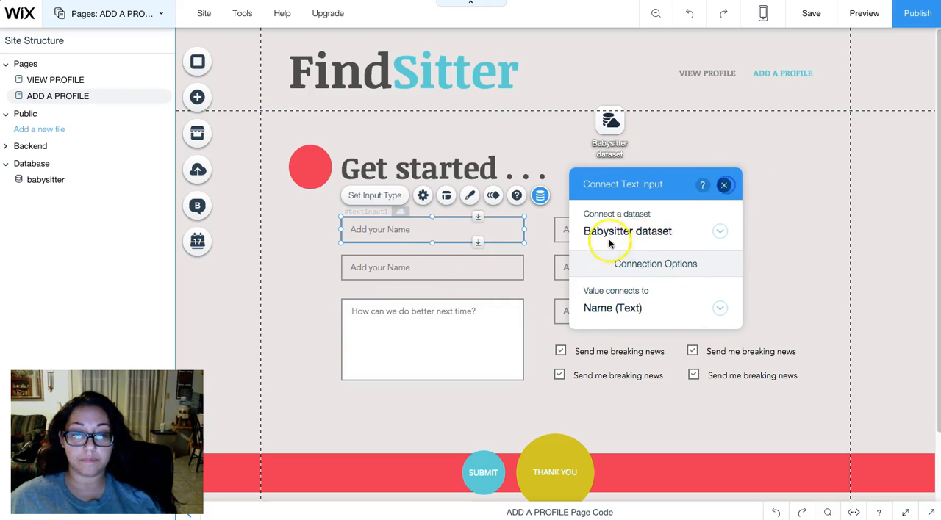
- Connect the left column's second text input to the Title (Text) field of the Babysitter dataset
{"action": "left_click", "coordinate": [492, 264]}
{"action": "left_click", "coordinate": [541, 233]}
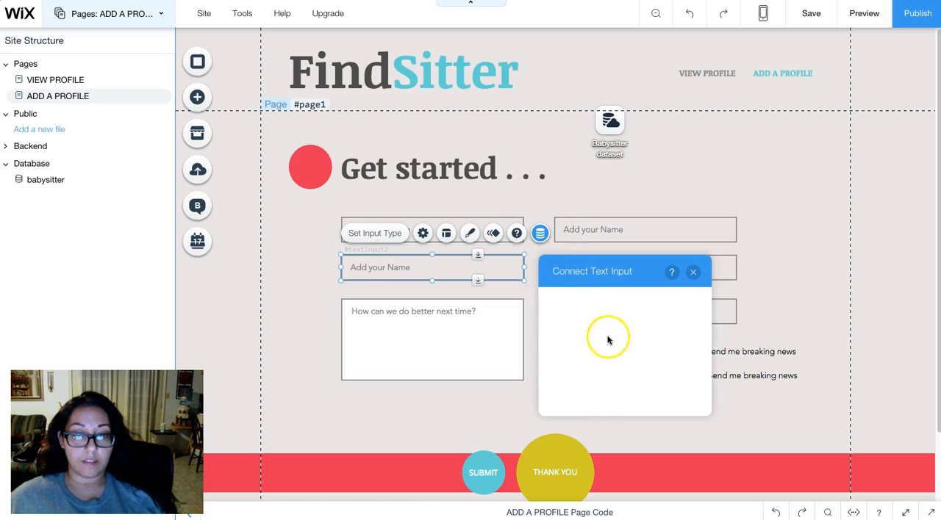
{"action": "left_click", "coordinate": [622, 391]}
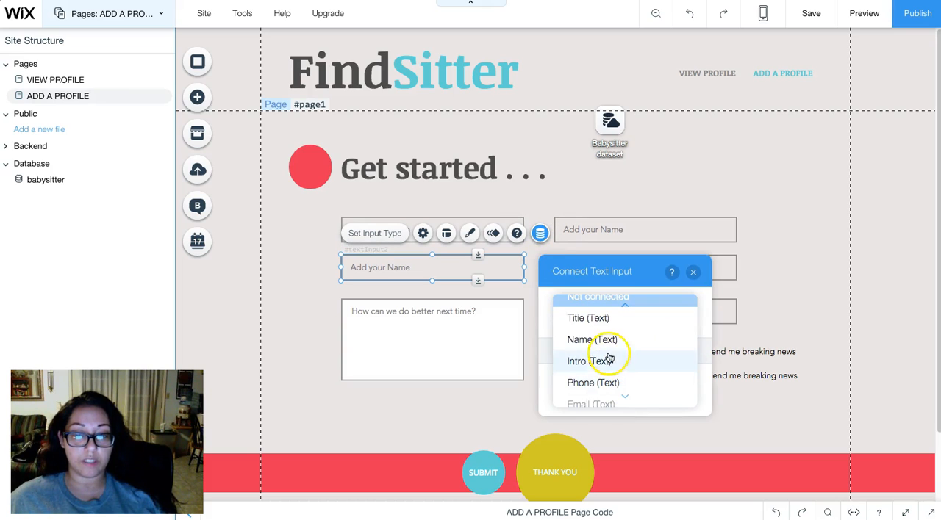
{"action": "left_click", "coordinate": [563, 320]}
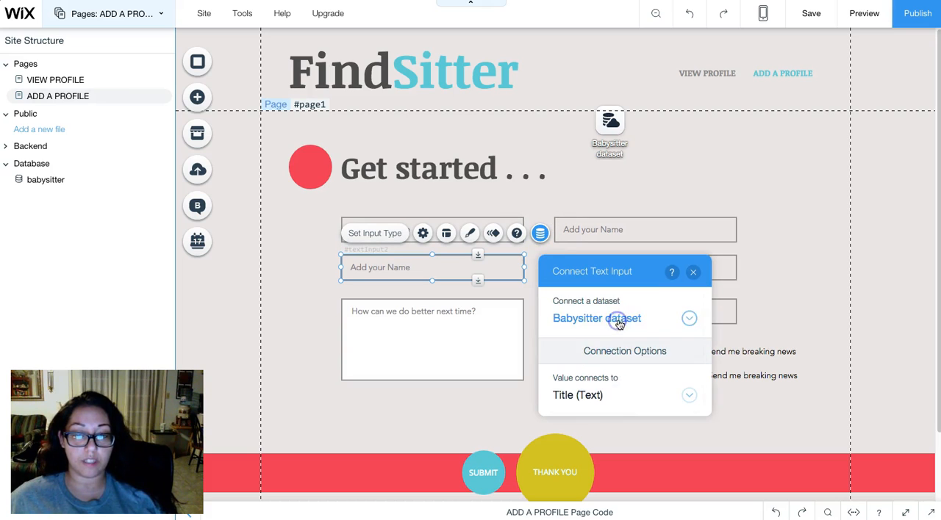
{"action": "left_click", "coordinate": [693, 273]}
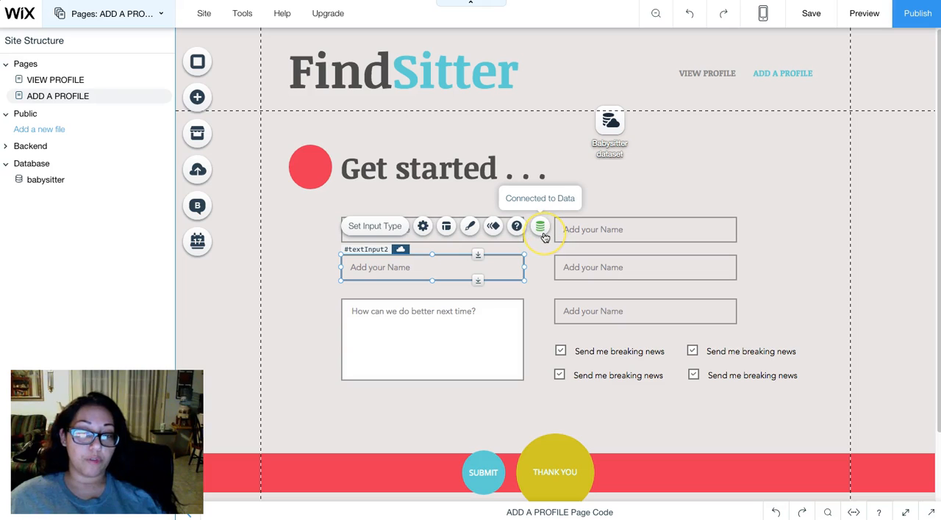
- Connect the left column's text box to the Intro (Text) field of the Babysitter dataset
{"action": "left_click", "coordinate": [625, 231]}
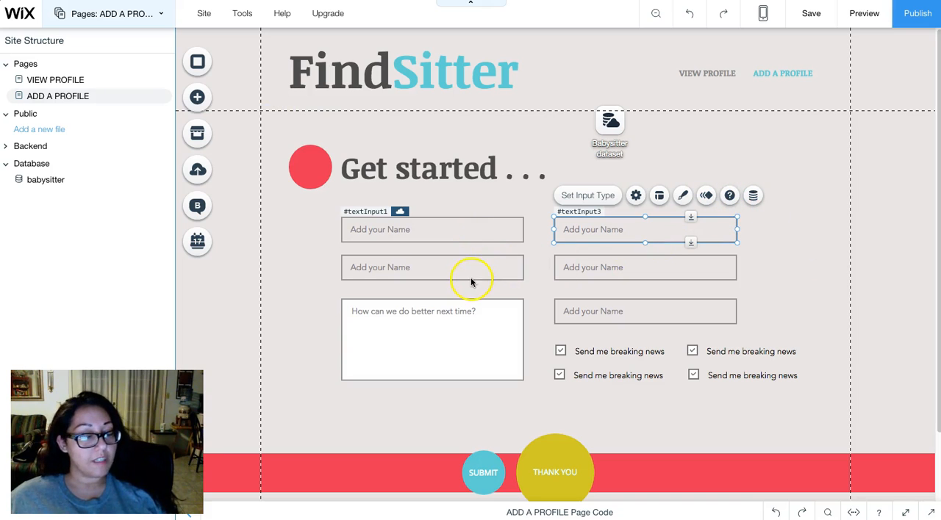
{"action": "left_click", "coordinate": [471, 333]}
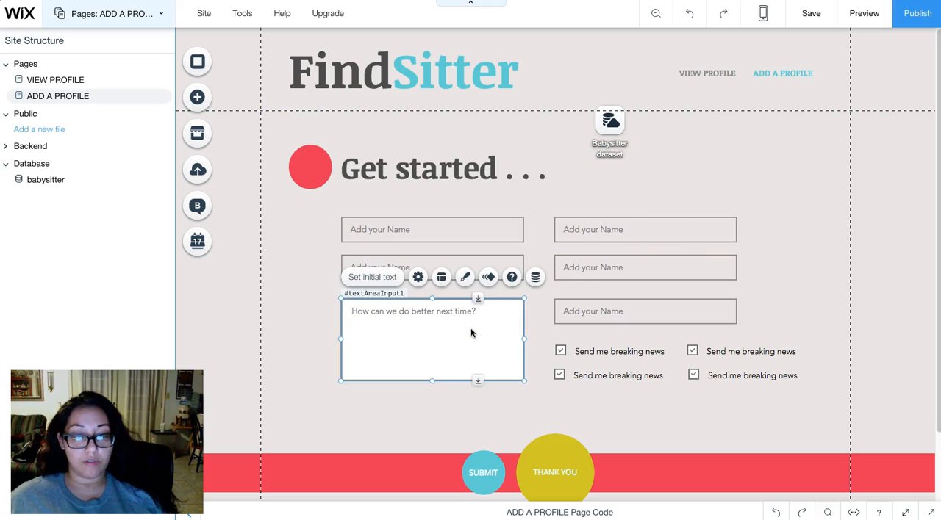
{"action": "left_click", "coordinate": [535, 276]}
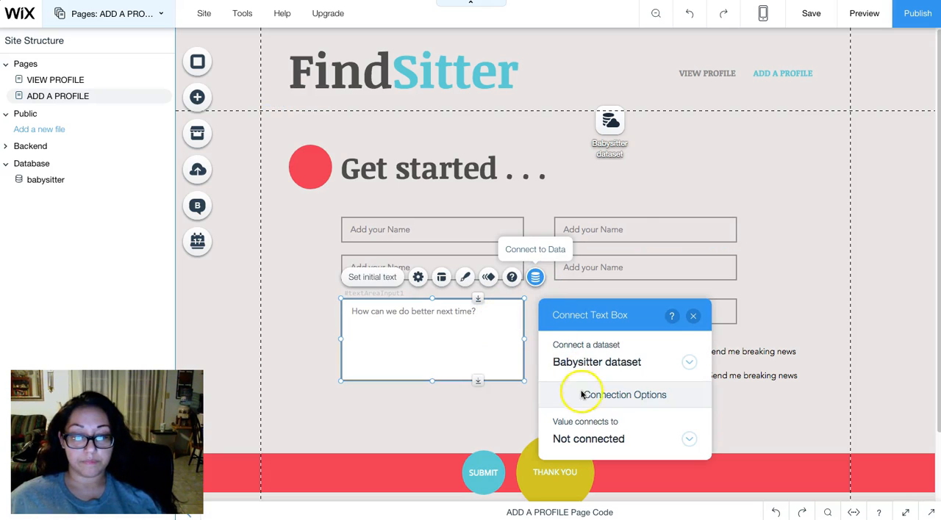
{"action": "left_click", "coordinate": [594, 435]}
{"action": "scroll", "coordinate": [597, 423], "scroll_direction": "down", "scroll_amount": 1}
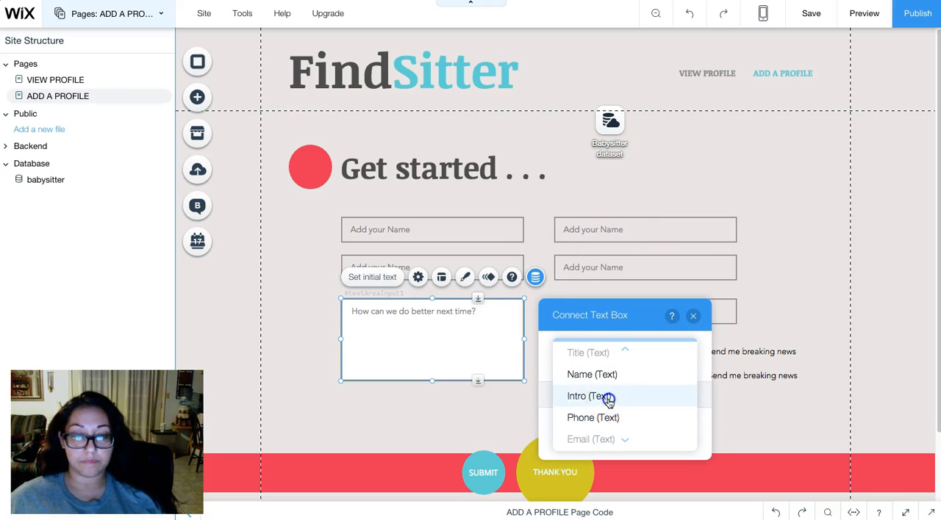
{"action": "left_click", "coordinate": [612, 396]}
{"action": "left_click", "coordinate": [693, 316]}
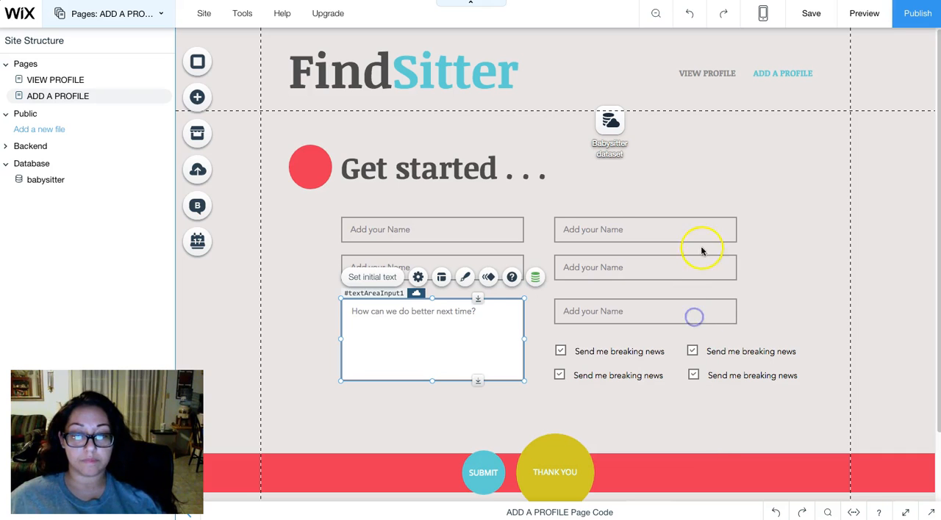
- Connect the right column's first text input to the Phone (Text) field of the Babysitter dataset
{"action": "left_click", "coordinate": [715, 226]}
{"action": "left_click", "coordinate": [753, 195]}
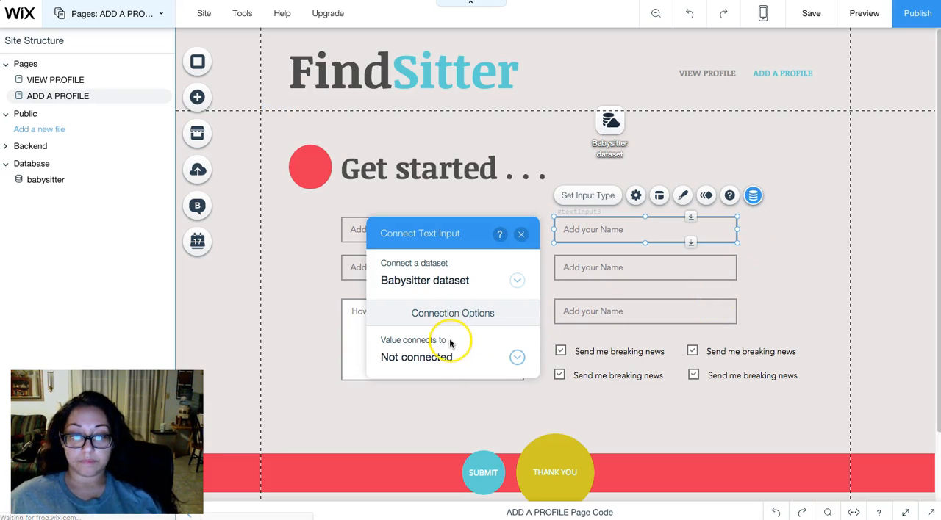
{"action": "left_click", "coordinate": [436, 357]}
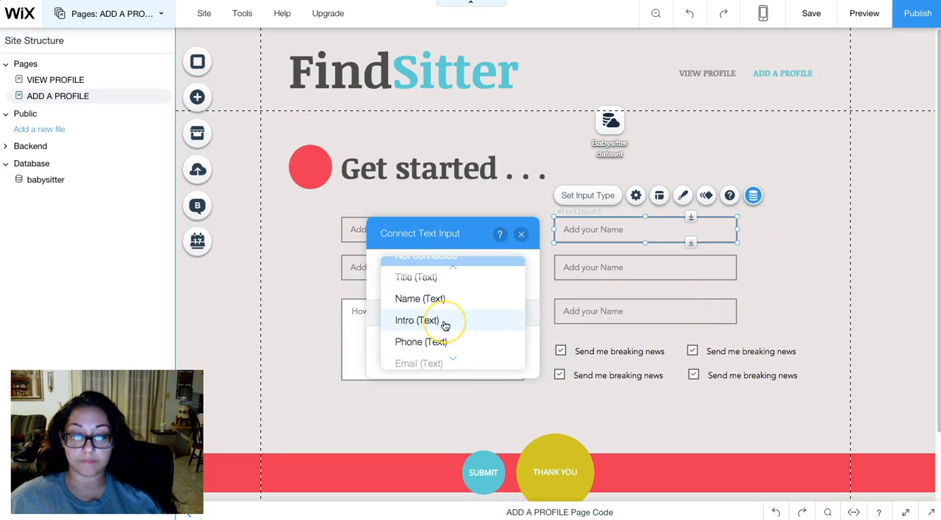
{"action": "left_click", "coordinate": [445, 328]}
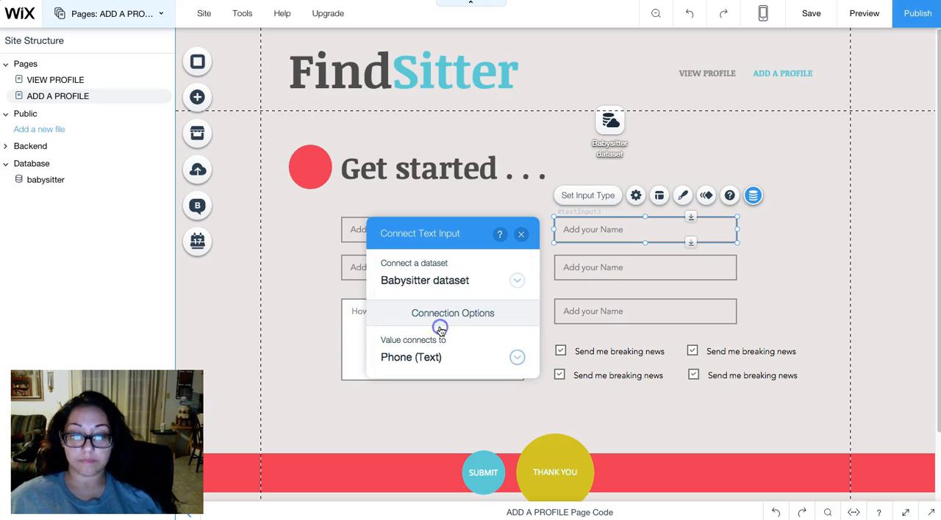
{"action": "left_click", "coordinate": [521, 234]}
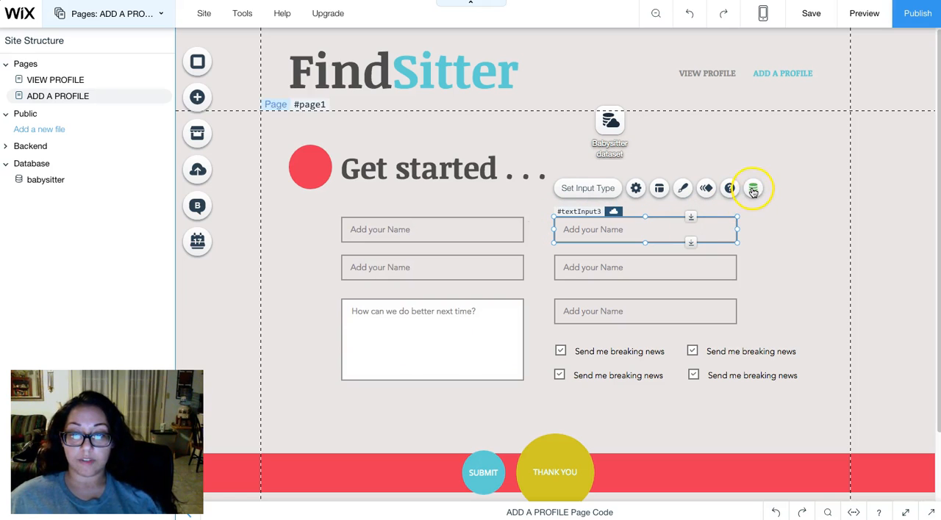
- Connect the right column's second text input to the Email (Text) field of the Babysitter dataset
{"action": "left_click", "coordinate": [702, 272]}
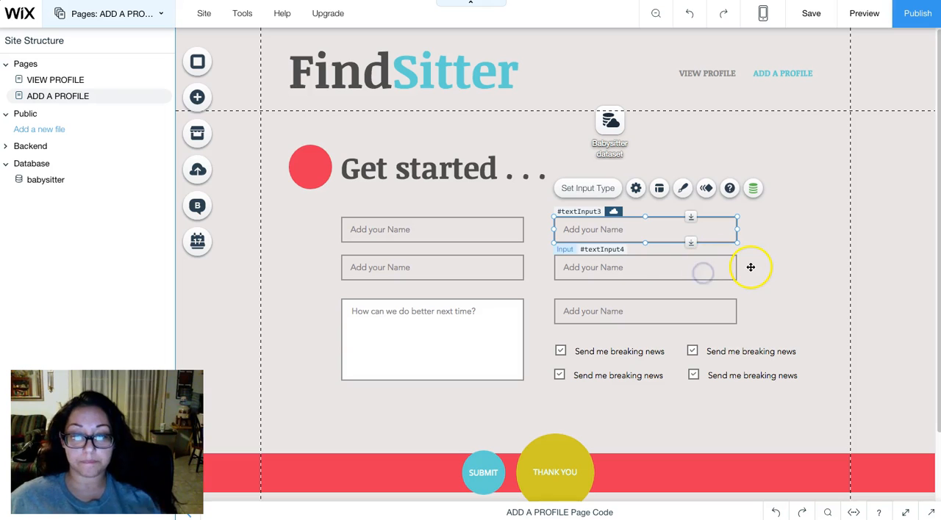
{"action": "left_click", "coordinate": [752, 234]}
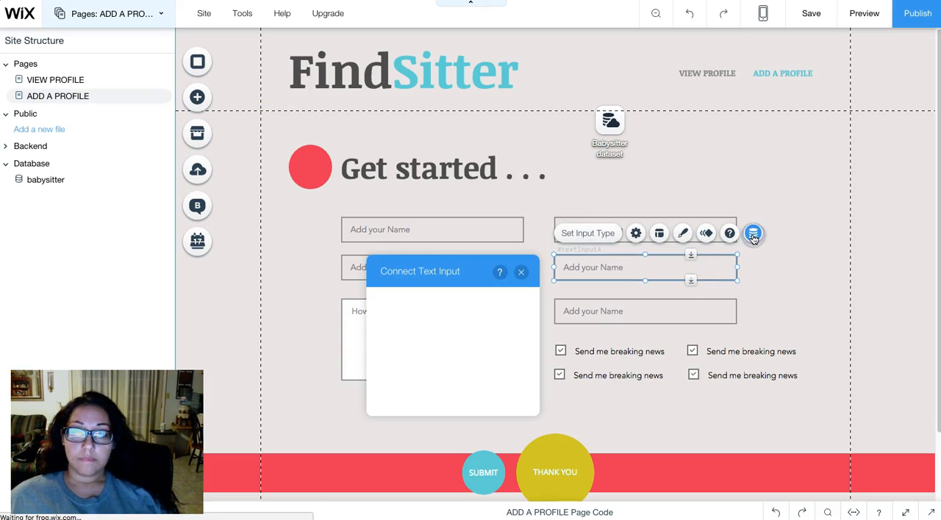
{"action": "left_click", "coordinate": [433, 395]}
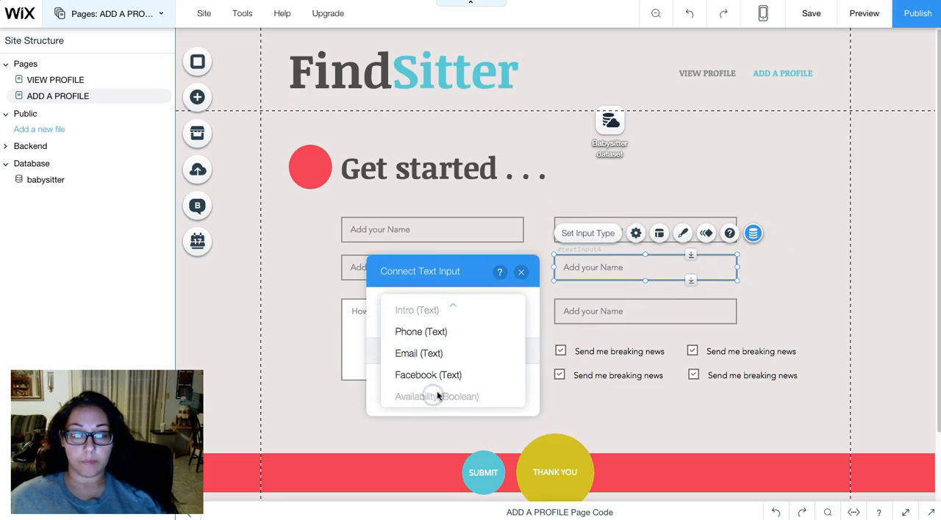
{"action": "left_click", "coordinate": [427, 354]}
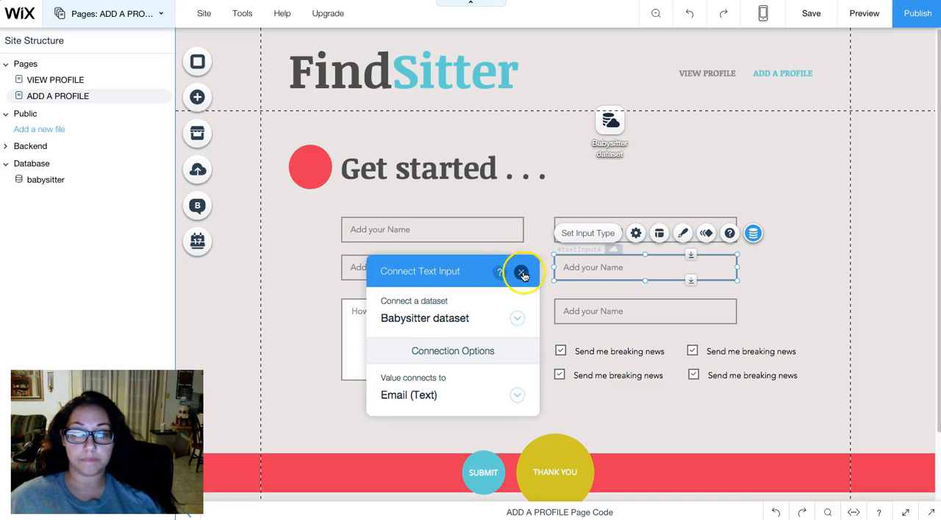
- Connect the right column's third text input to the Facebook (Text) field of the Babysitter dataset
{"action": "left_click", "coordinate": [704, 305]}
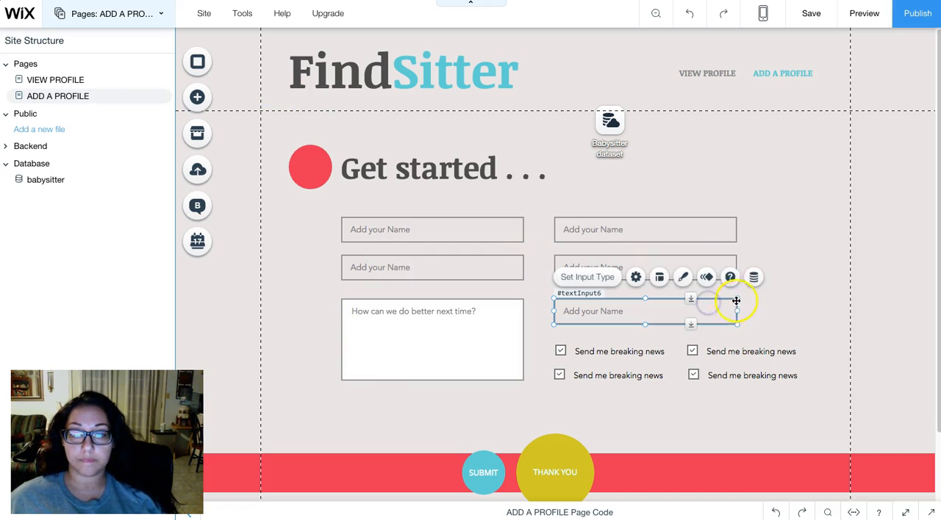
{"action": "left_click", "coordinate": [752, 278]}
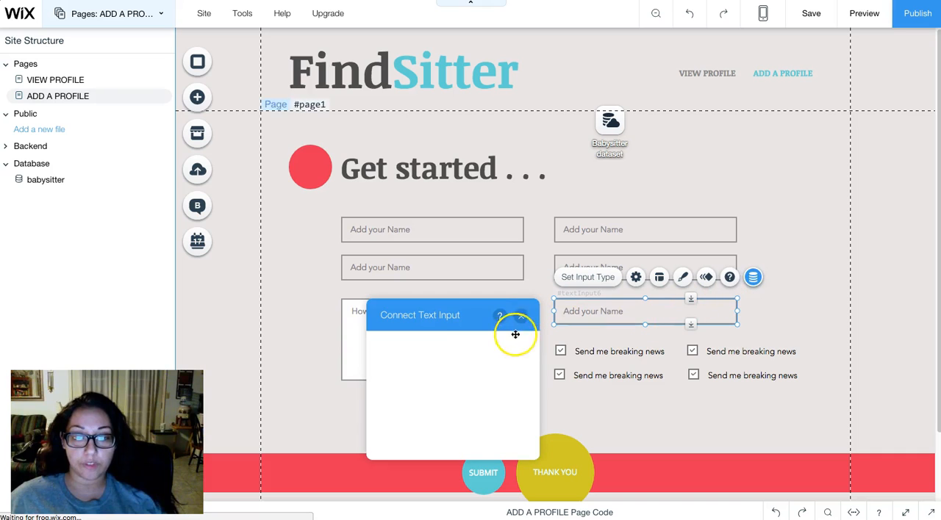
{"action": "left_click", "coordinate": [432, 439]}
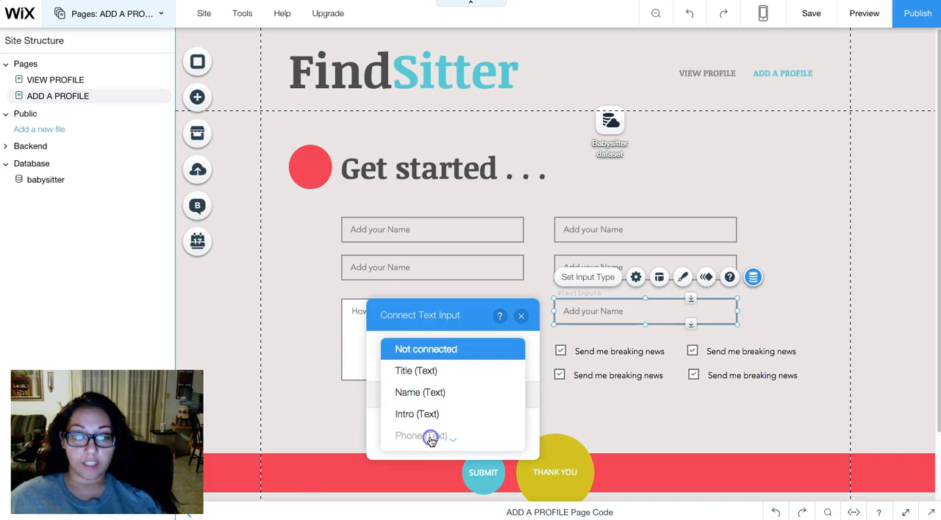
{"action": "scroll", "coordinate": [431, 441], "scroll_direction": "down", "scroll_amount": 1}
{"action": "scroll", "coordinate": [444, 355], "scroll_direction": "up", "scroll_amount": 2}
{"action": "scroll", "coordinate": [454, 434], "scroll_direction": "down", "scroll_amount": 2}
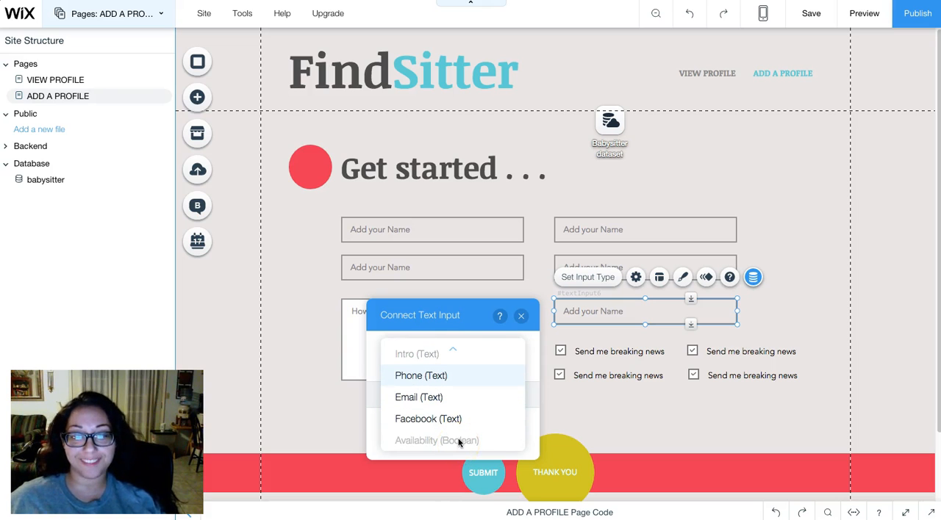
{"action": "left_click", "coordinate": [442, 420]}
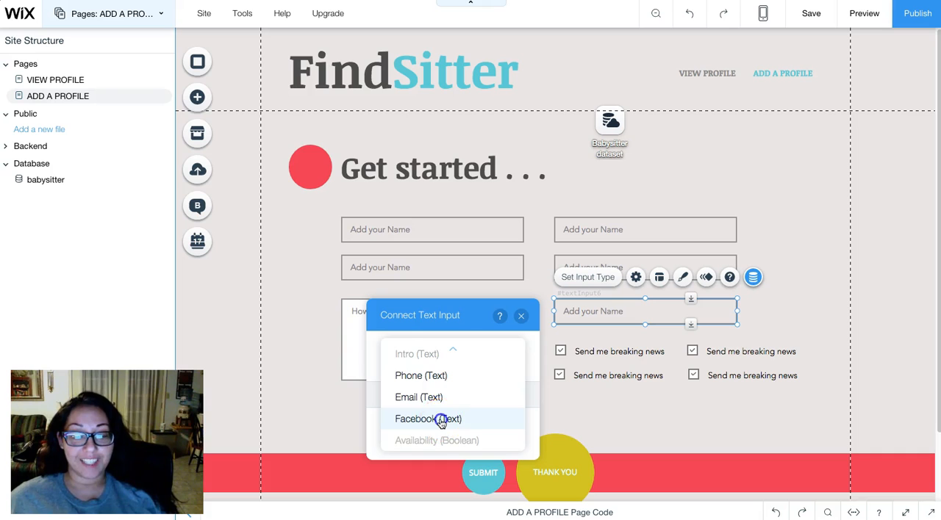
{"action": "left_click", "coordinate": [521, 316]}
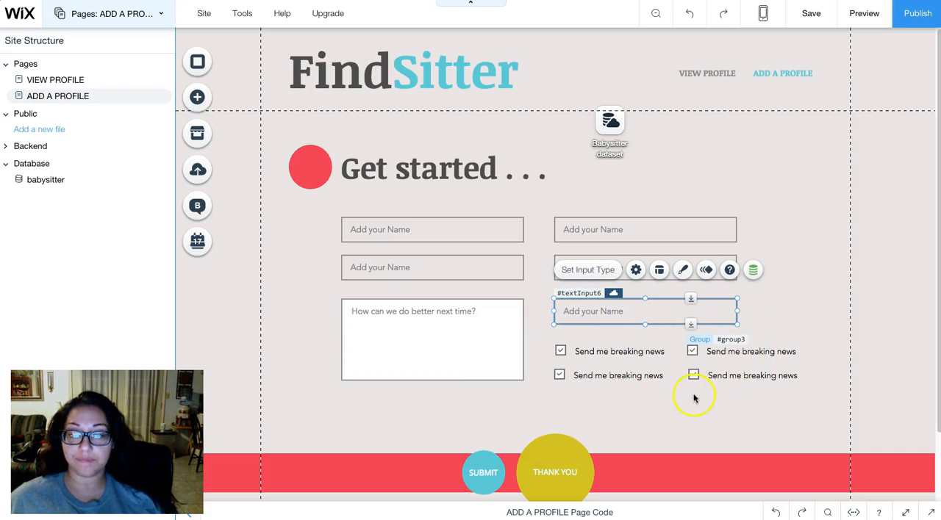
- Connect the checked state of the upper-left checkbox in the form to the Availability (Boolean) field of the Babysitter dataset
{"action": "left_click", "coordinate": [622, 354]}
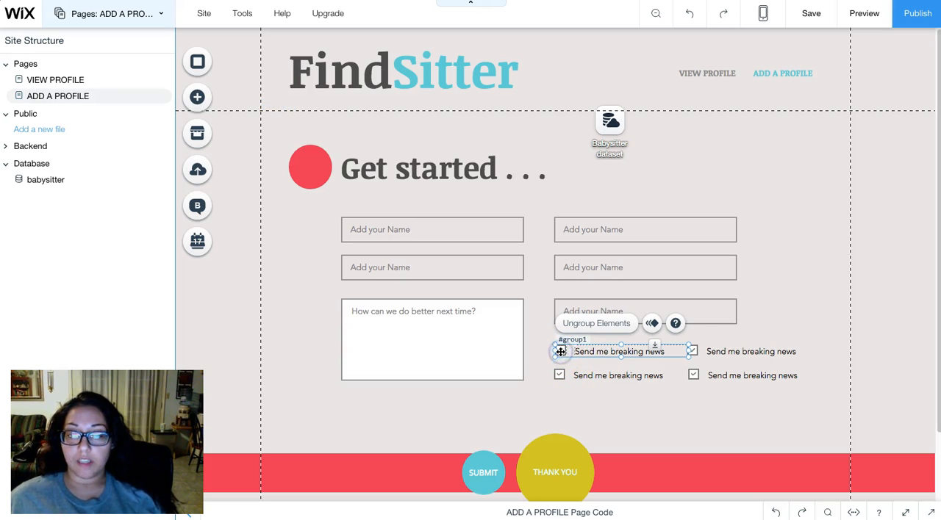
{"action": "left_click", "coordinate": [560, 352]}
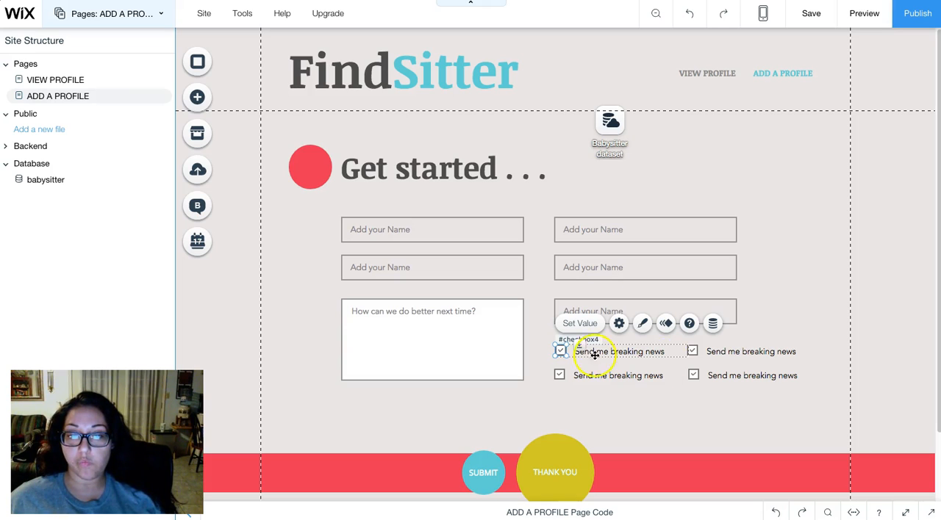
{"action": "left_click", "coordinate": [713, 325]}
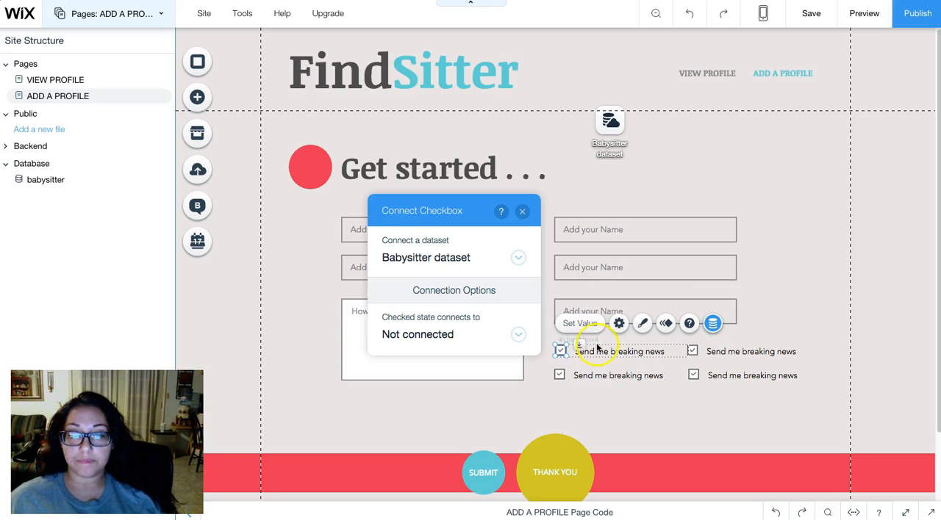
{"action": "left_click", "coordinate": [441, 335]}
{"action": "scroll", "coordinate": [448, 326], "scroll_direction": "down", "scroll_amount": 3}
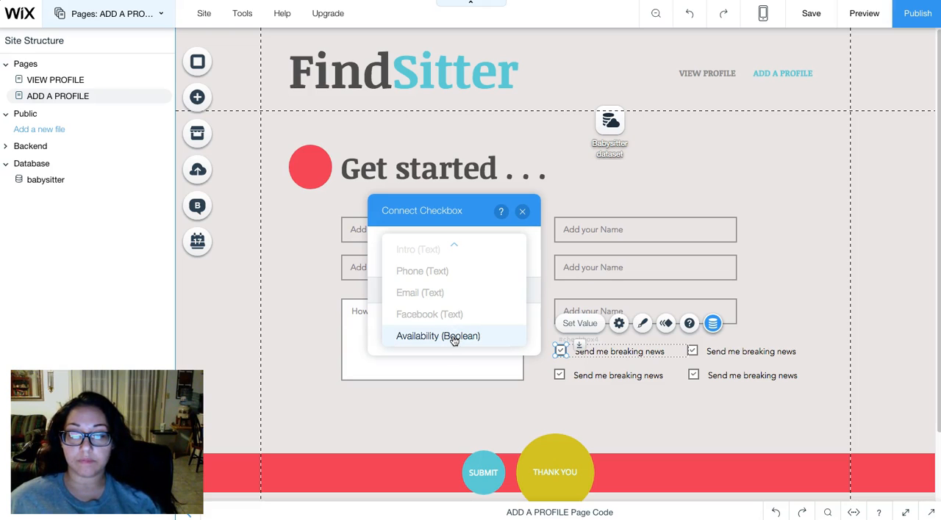
{"action": "left_click", "coordinate": [438, 336]}
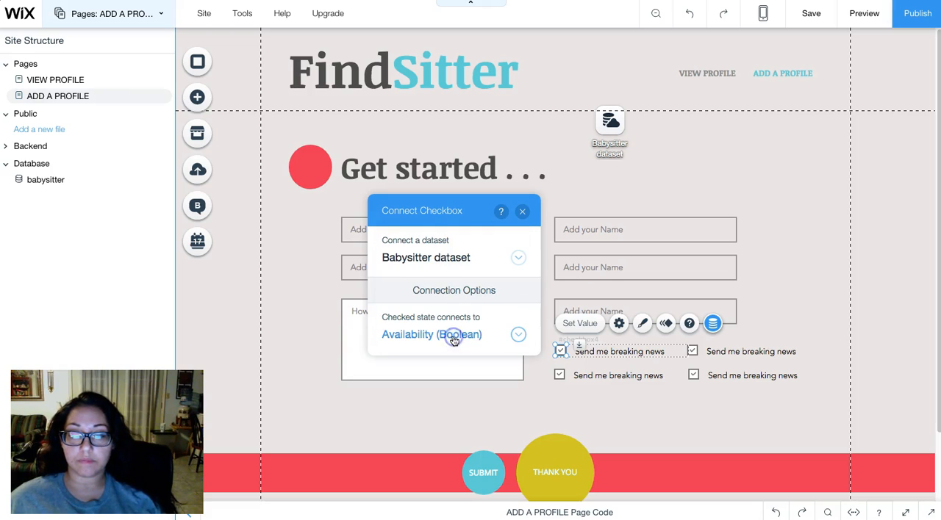
{"action": "left_click", "coordinate": [523, 213]}
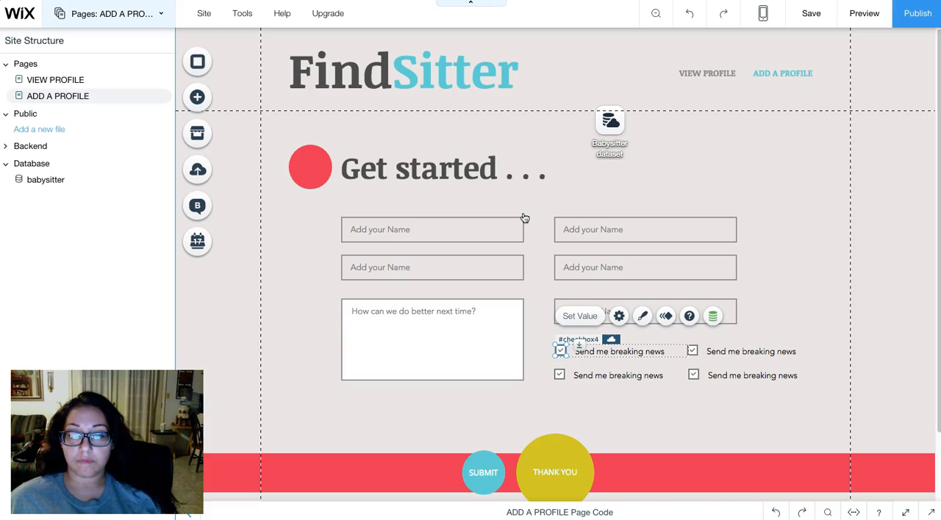
- Open the babysitter collection and hide its Availability field
{"action": "left_click", "coordinate": [596, 386]}
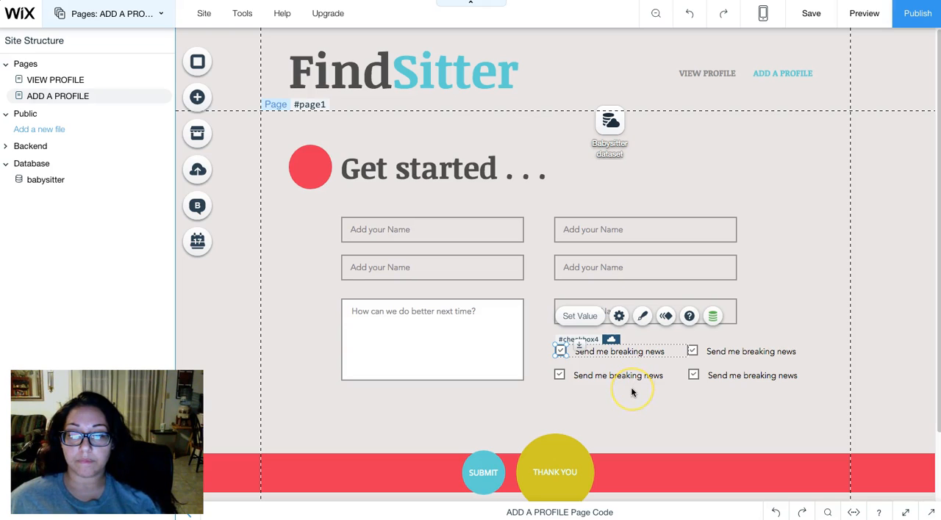
{"action": "left_click", "coordinate": [631, 390]}
{"action": "left_click", "coordinate": [42, 181]}
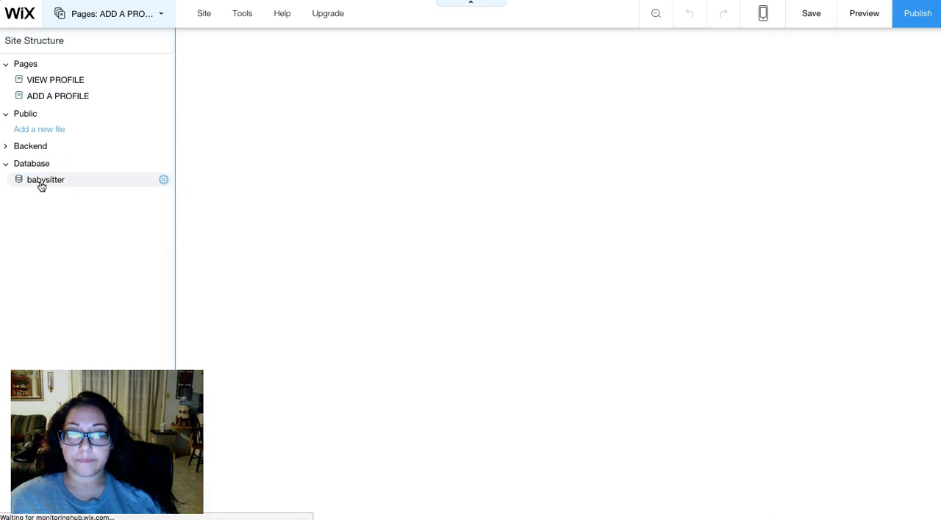
{"action": "left_click", "coordinate": [381, 183]}
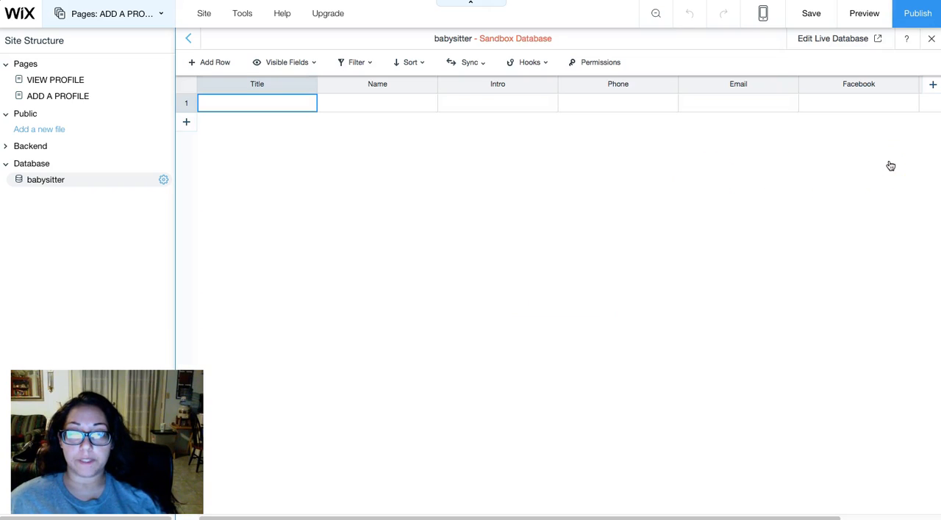
{"action": "left_click_drag", "start_coordinate": [794, 512], "coordinate": [912, 509]}
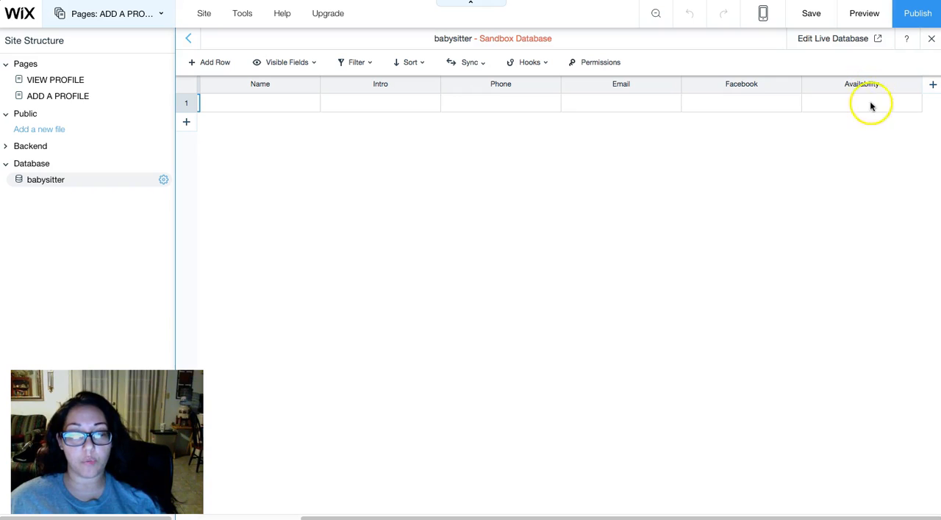
{"action": "left_click", "coordinate": [916, 86]}
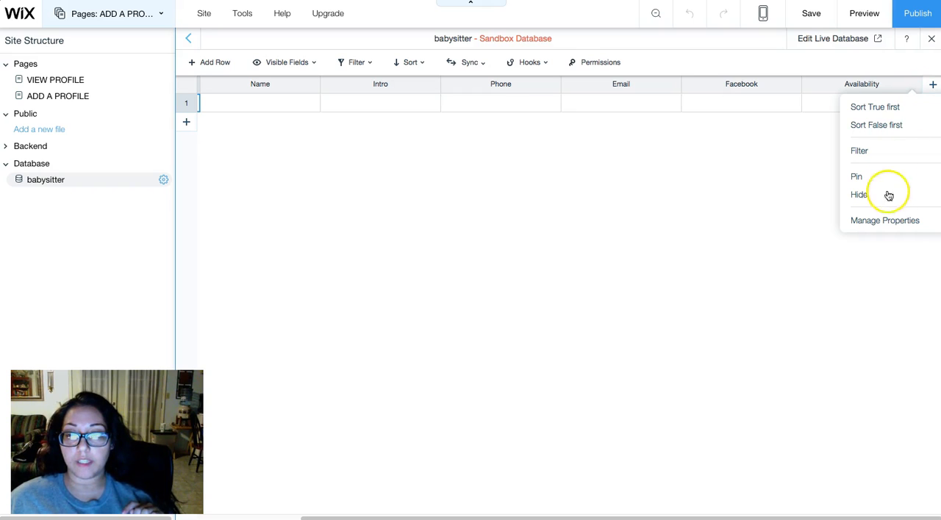
{"action": "left_click", "coordinate": [862, 195]}
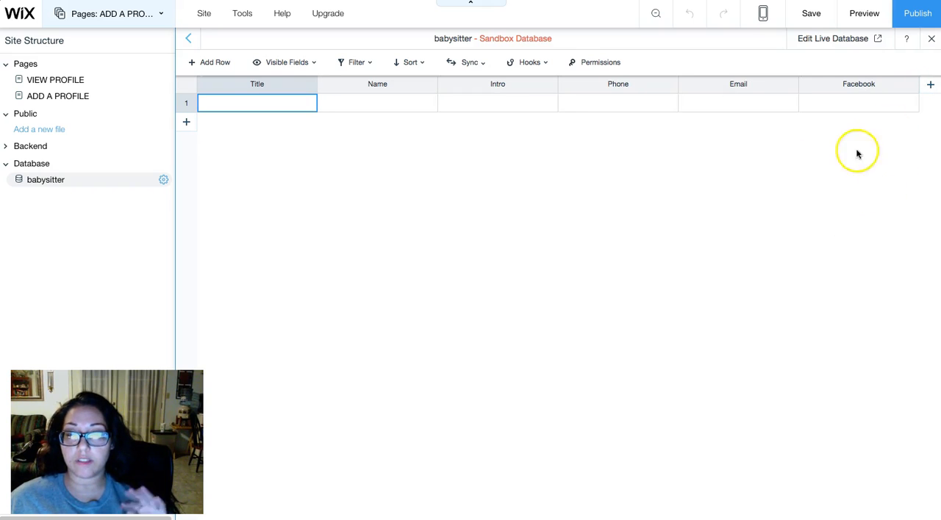
- Add a Boolean field named AvAM to the babysitter collection
{"action": "left_click", "coordinate": [930, 85]}
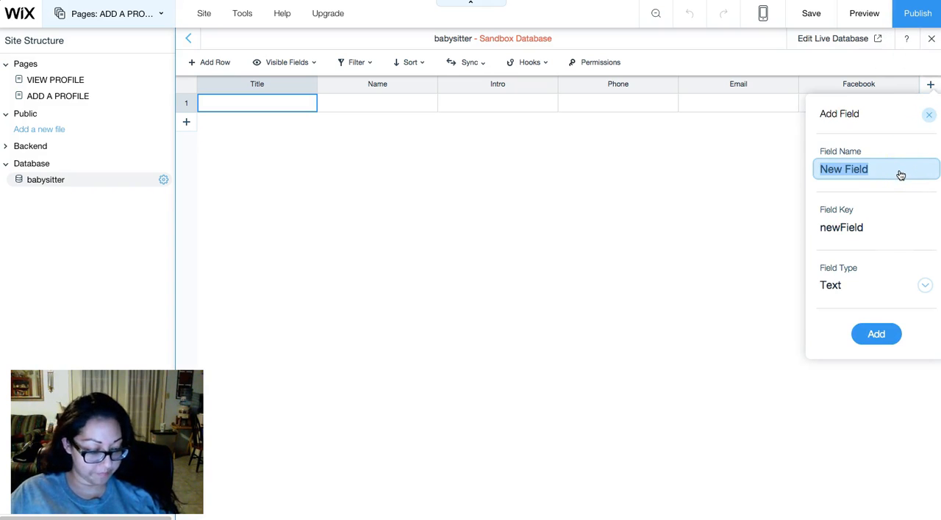
{"action": "type", "text": "AvAM"}
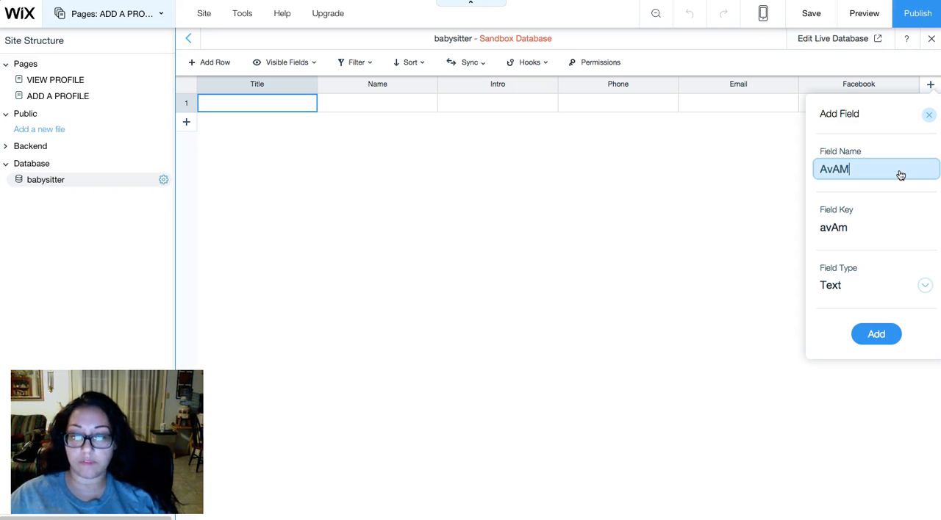
{"action": "left_click", "coordinate": [869, 290]}
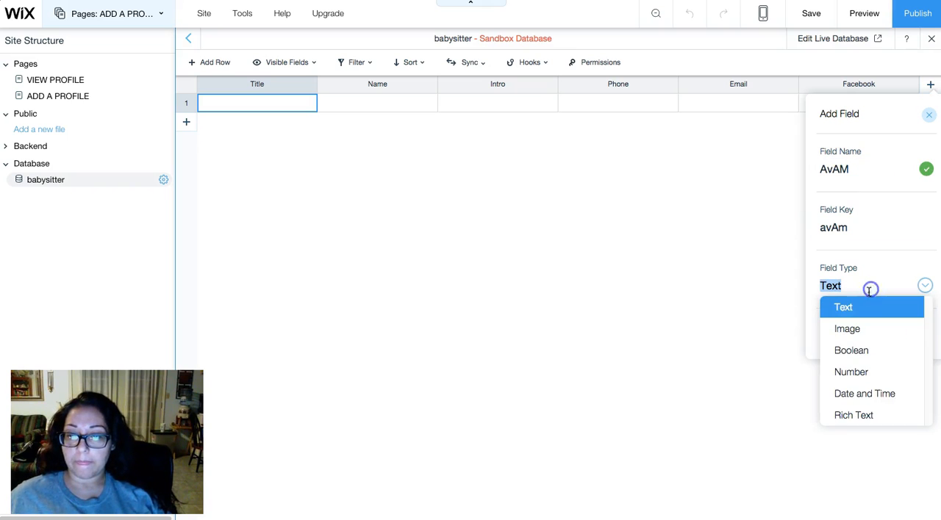
{"action": "left_click", "coordinate": [873, 353]}
{"action": "left_click", "coordinate": [875, 337]}
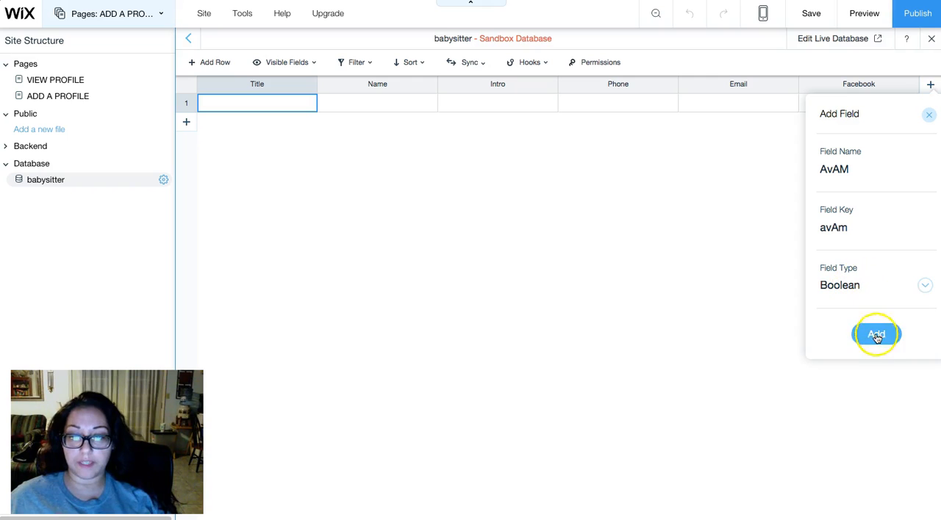
- Add a Boolean field named AvPM to the babysitter collection
{"action": "left_click", "coordinate": [932, 86]}
{"action": "type", "text": "AvPM"}
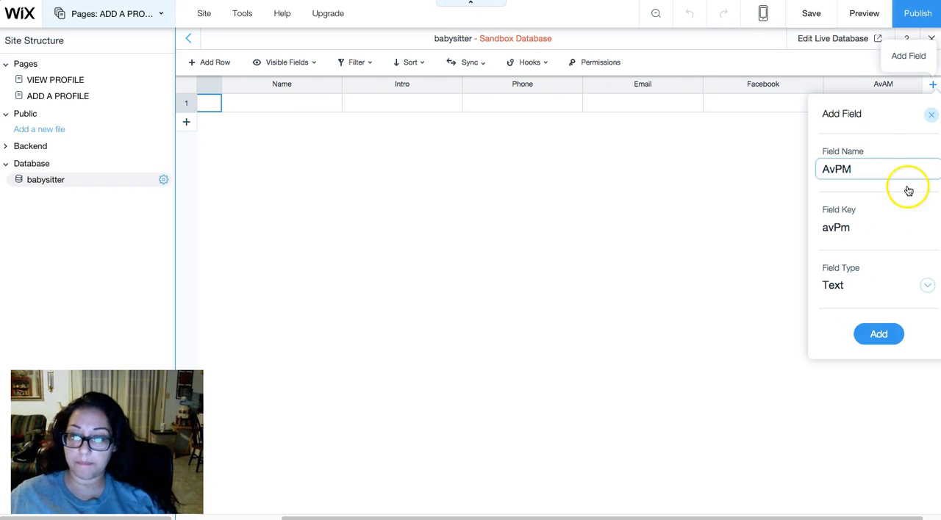
{"action": "left_click", "coordinate": [862, 285]}
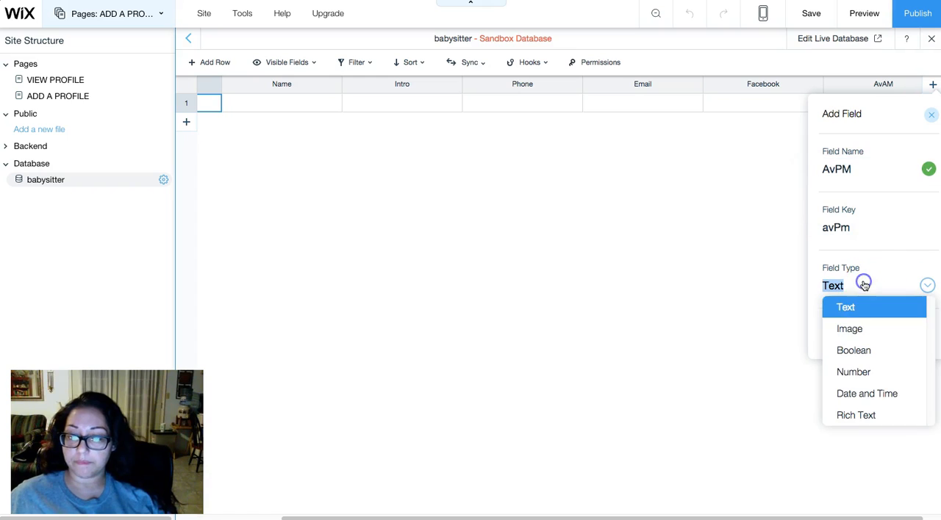
{"action": "left_click", "coordinate": [859, 350]}
{"action": "left_click", "coordinate": [877, 335]}
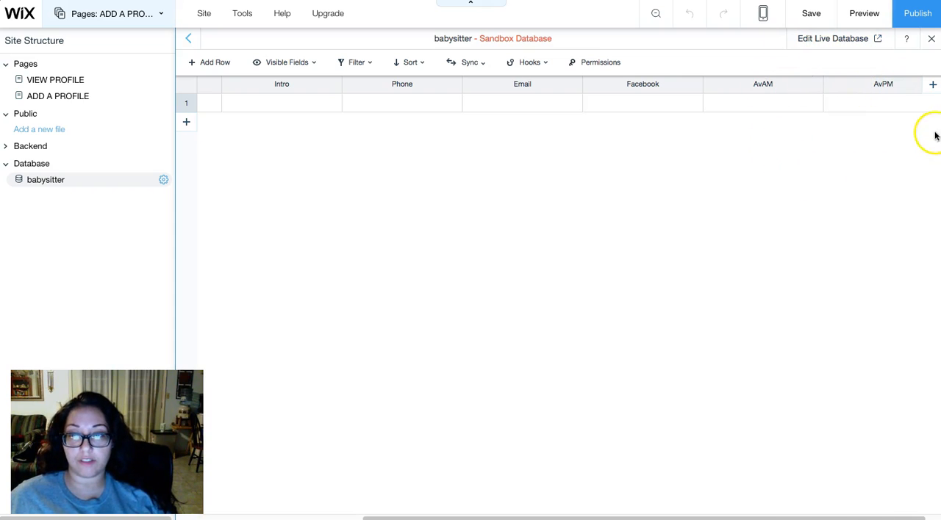
- Add a Boolean field named AvWeekday to the babysitter collection
{"action": "left_click", "coordinate": [934, 87]}
{"action": "left_click", "coordinate": [892, 178]}
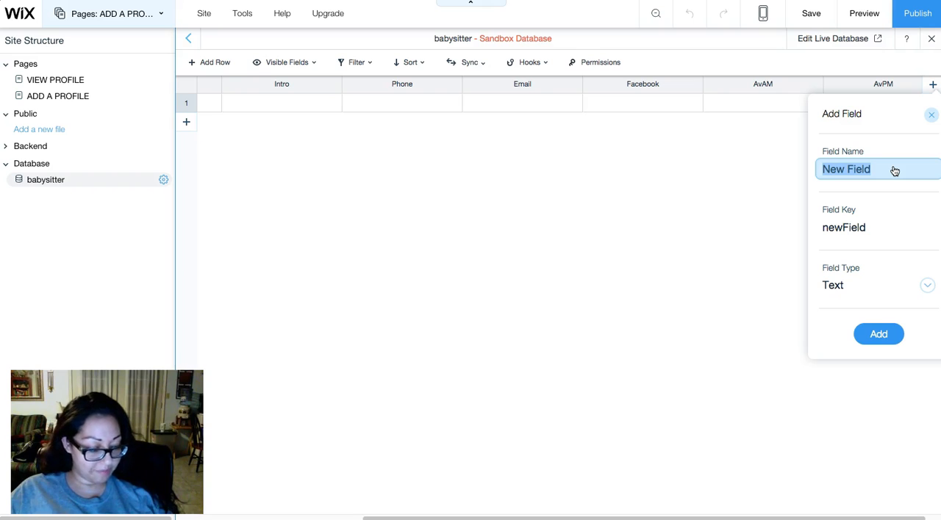
{"action": "type", "text": "AvWeek"}
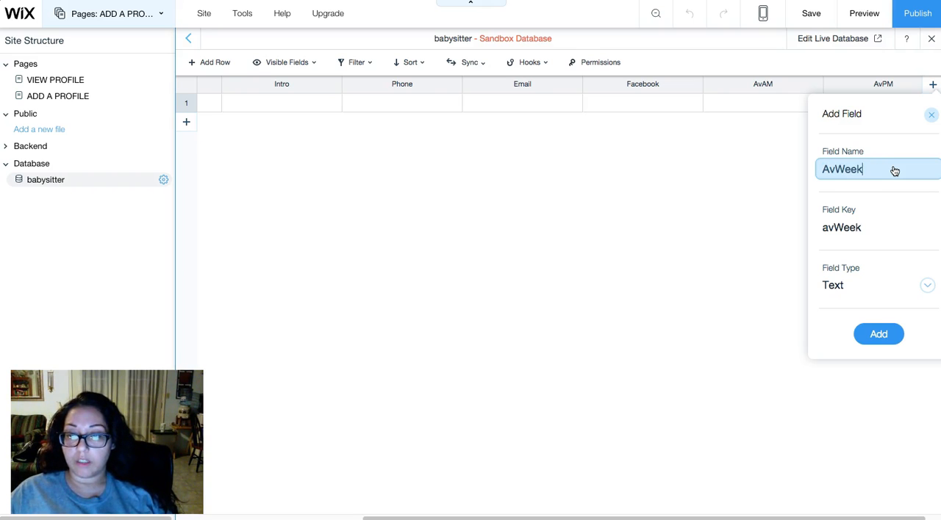
{"action": "left_click", "coordinate": [903, 291]}
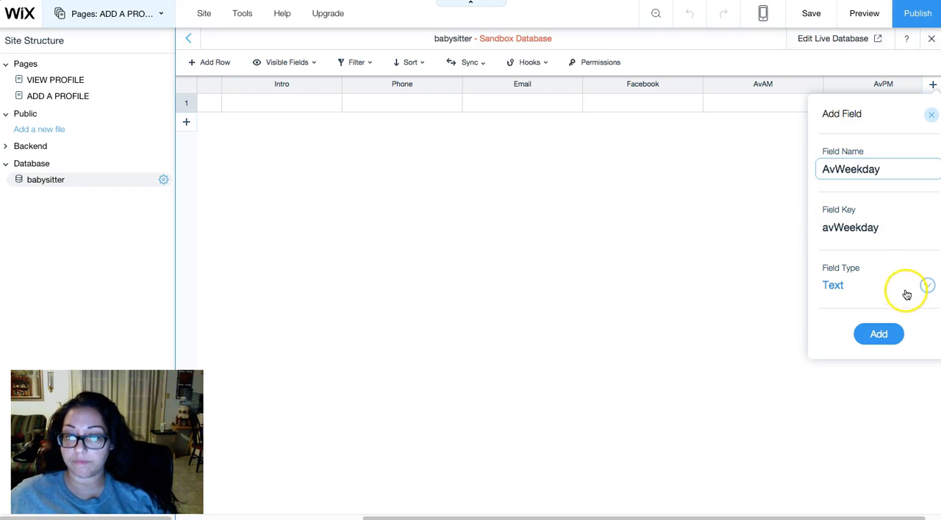
{"action": "left_click", "coordinate": [885, 364]}
{"action": "left_click", "coordinate": [878, 337]}
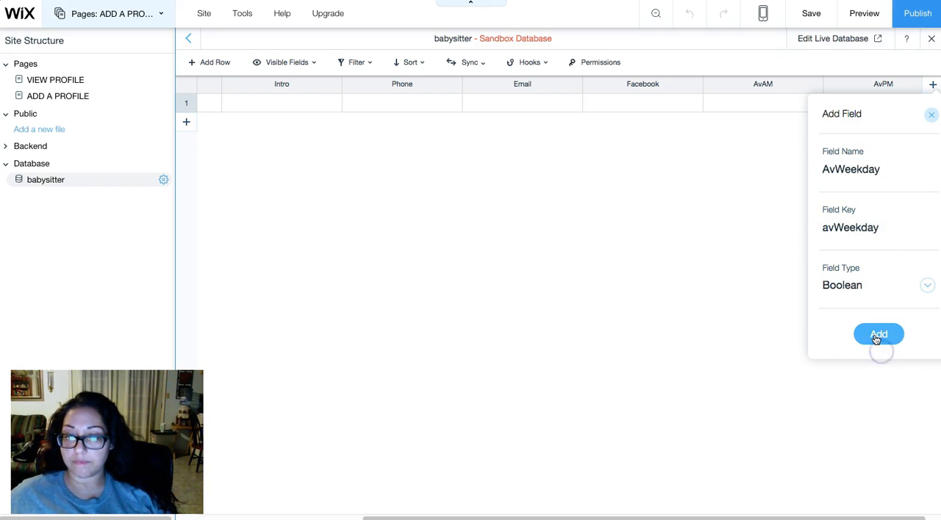
- Add a Boolean field named AvWeekend to the babysitter collection
{"action": "left_click", "coordinate": [935, 85]}
{"action": "type", "text": "AvW"}
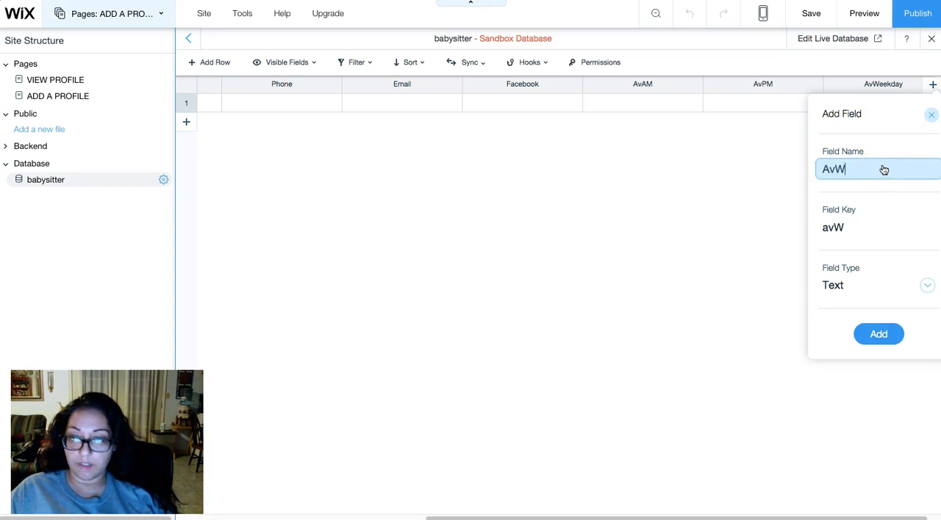
{"action": "type", "text": "eekend"}
{"action": "left_click", "coordinate": [846, 290]}
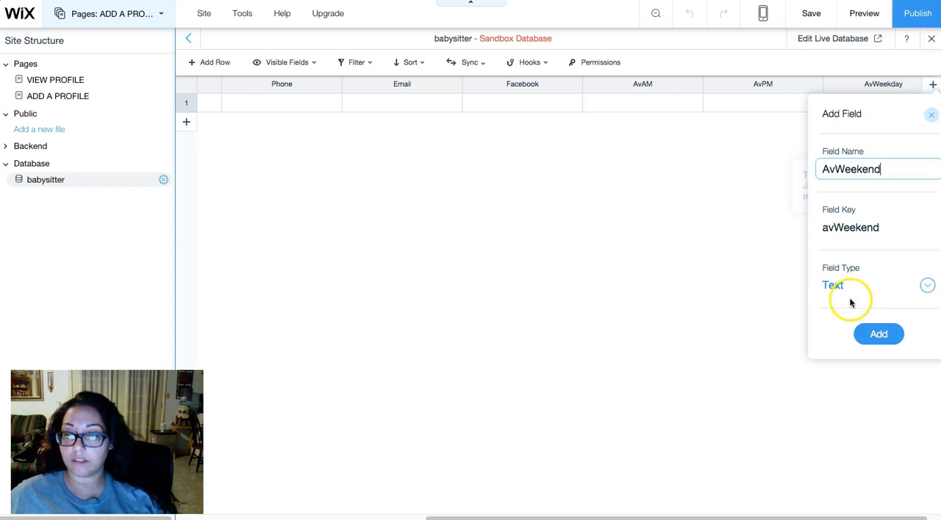
{"action": "left_click", "coordinate": [854, 350]}
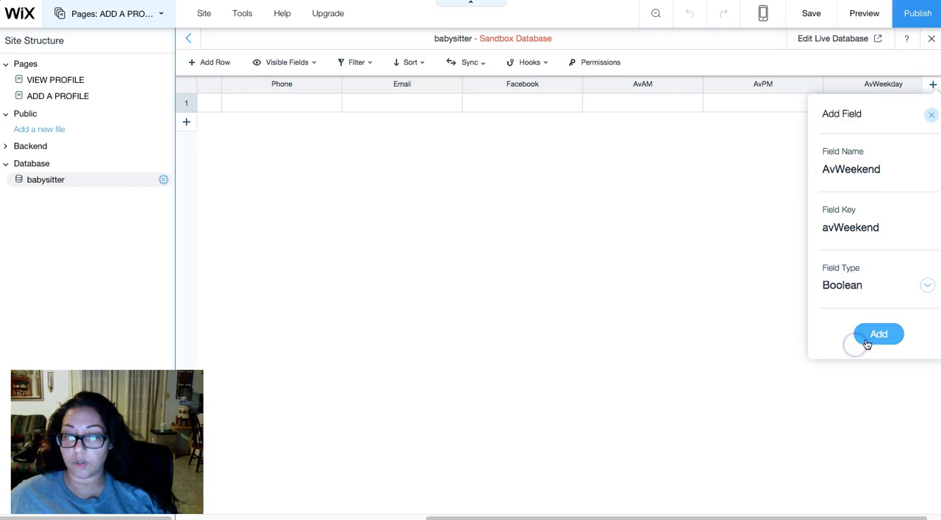
{"action": "left_click", "coordinate": [880, 335]}
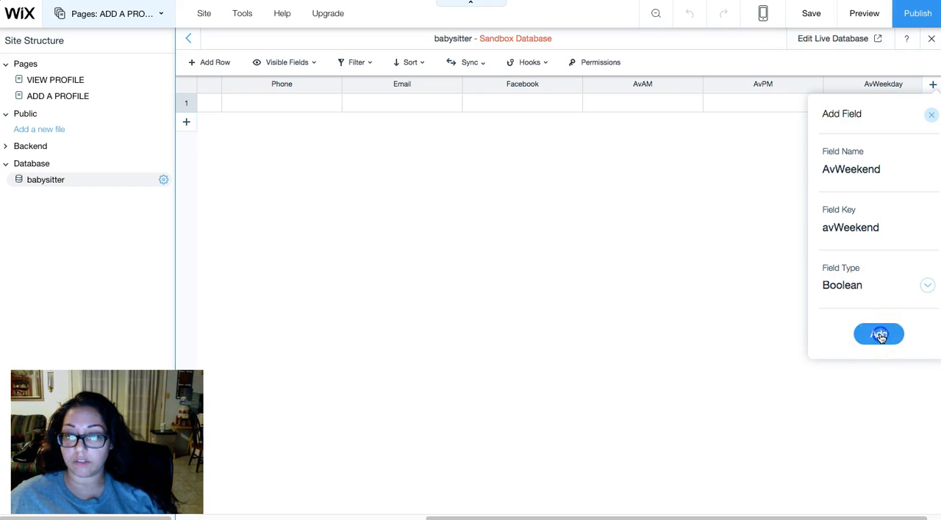
- Return to the ADD A PROFILE page and connect the upper-left checkbox's checked state to the AvAM (Boolean) field
{"action": "left_click", "coordinate": [42, 97]}
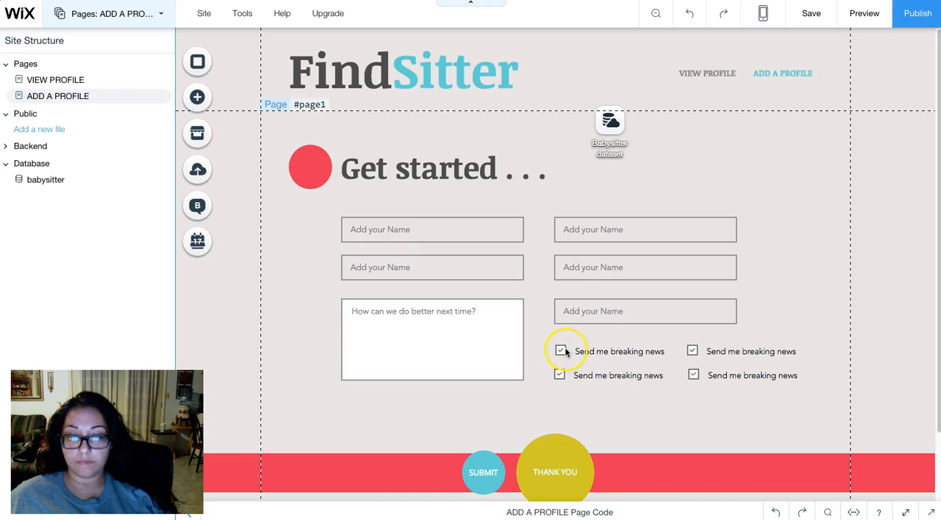
{"action": "left_click", "coordinate": [561, 351]}
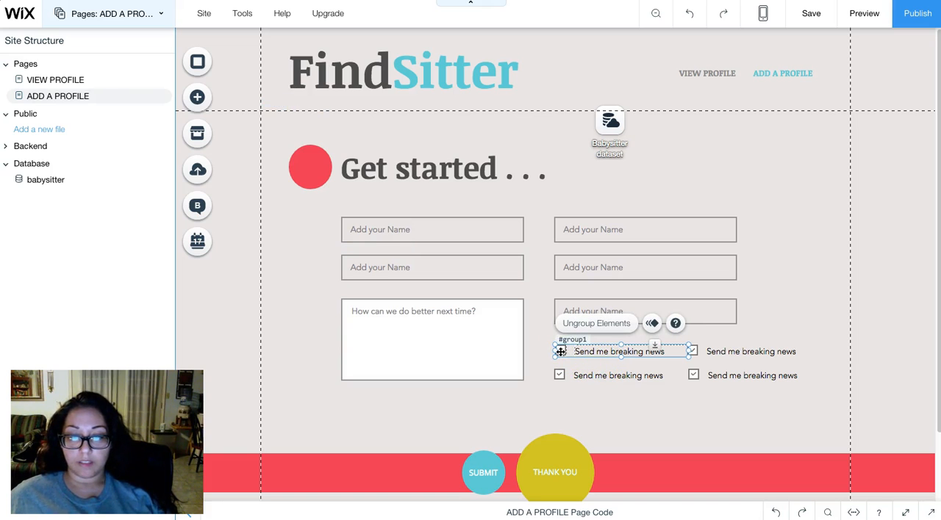
{"action": "left_click", "coordinate": [593, 354]}
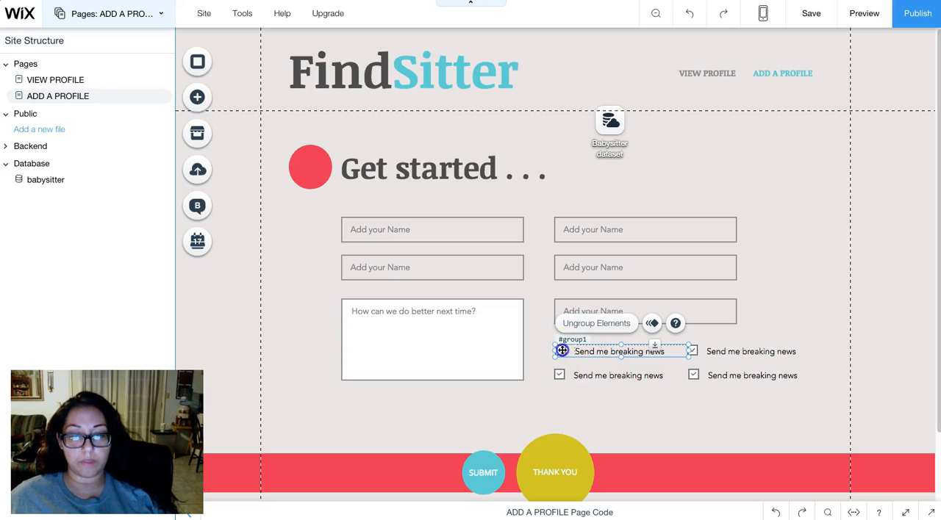
{"action": "left_click", "coordinate": [562, 351]}
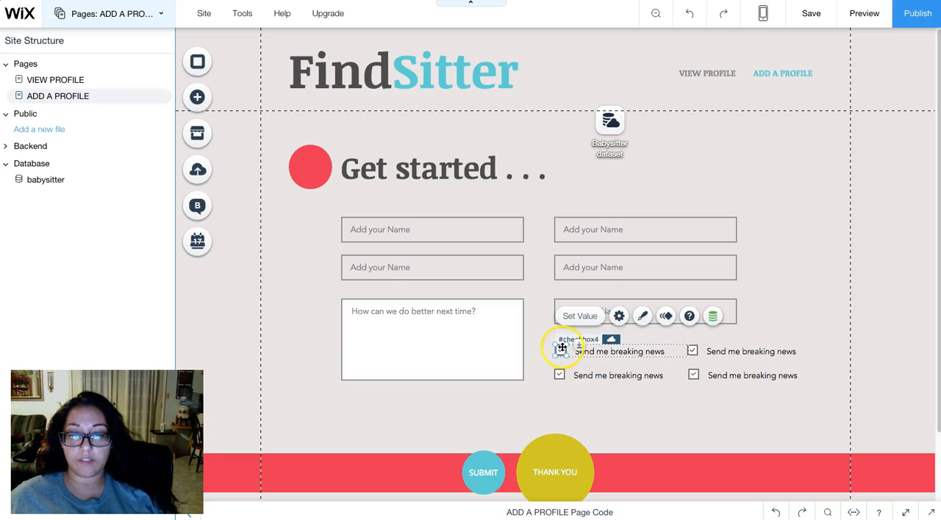
{"action": "left_click", "coordinate": [713, 317]}
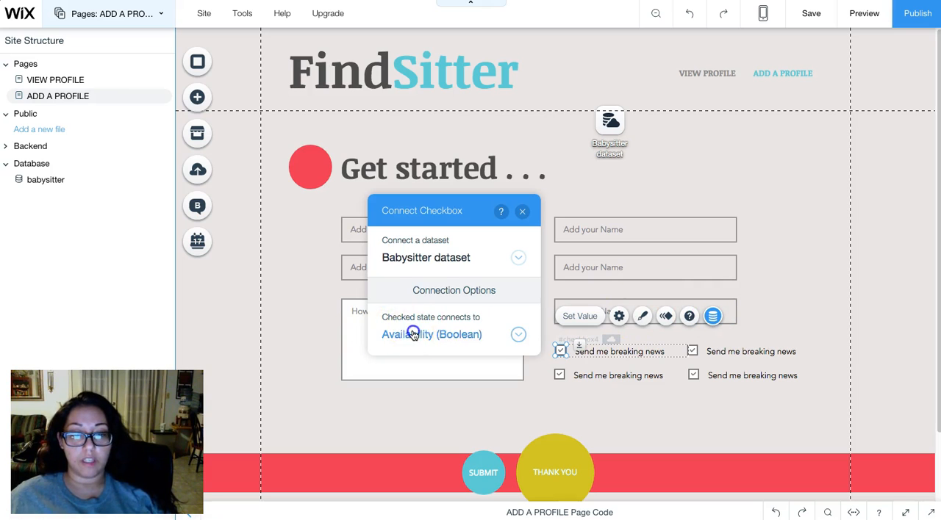
{"action": "left_click", "coordinate": [411, 335]}
{"action": "scroll", "coordinate": [433, 323], "scroll_direction": "down", "scroll_amount": 3}
{"action": "scroll", "coordinate": [433, 273], "scroll_direction": "up", "scroll_amount": 2}
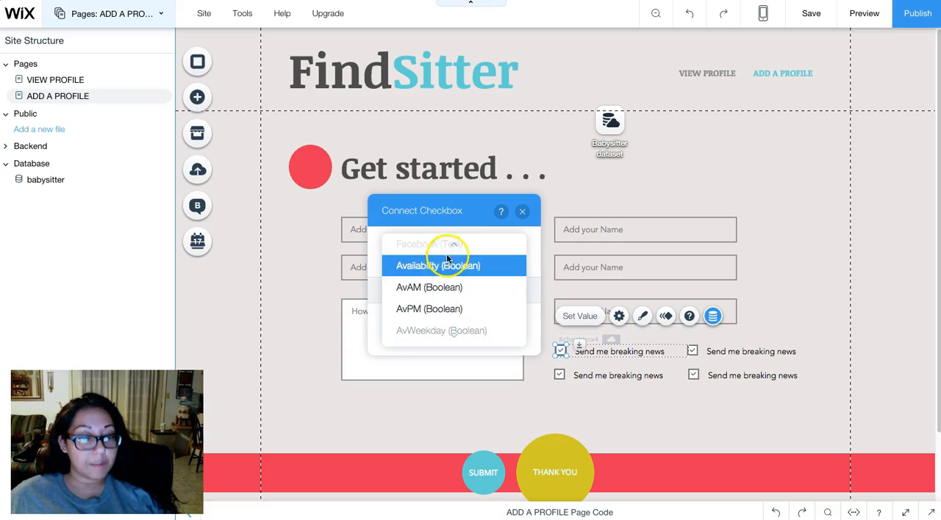
{"action": "scroll", "coordinate": [477, 312], "scroll_direction": "down", "scroll_amount": 3}
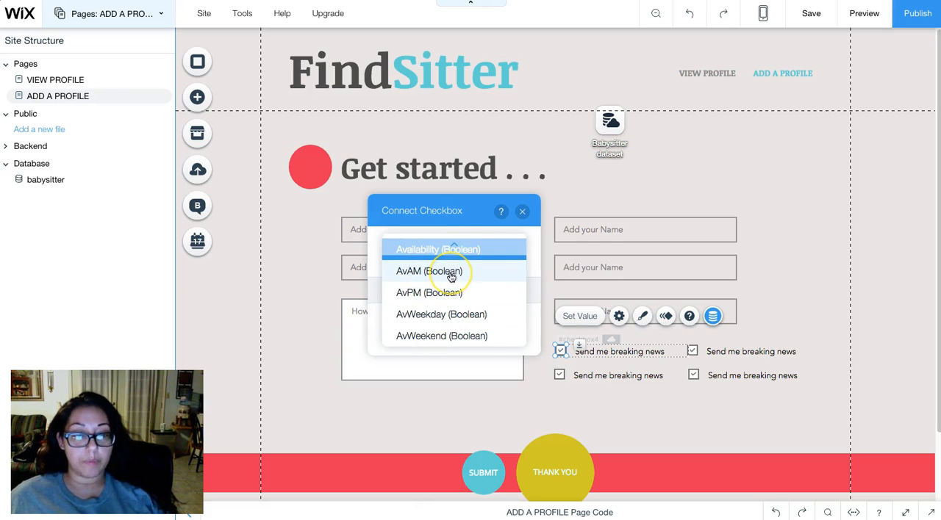
{"action": "left_click", "coordinate": [449, 273]}
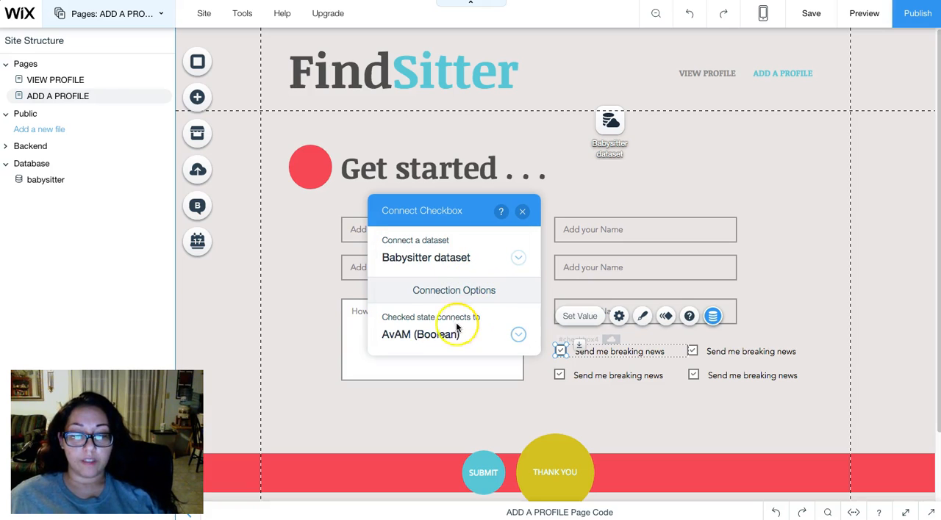
{"action": "left_click", "coordinate": [522, 212]}
- Connect the checked state of the form's lower-left checkbox to the AvPM (Boolean) field of the Babysitter dataset
{"action": "left_click", "coordinate": [560, 375]}
{"action": "left_click", "coordinate": [561, 374]}
{"action": "left_click", "coordinate": [711, 347]}
{"action": "left_click", "coordinate": [470, 357]}
{"action": "scroll", "coordinate": [462, 343], "scroll_direction": "down", "scroll_amount": 5}
{"action": "scroll", "coordinate": [463, 341], "scroll_direction": "up", "scroll_amount": 5}
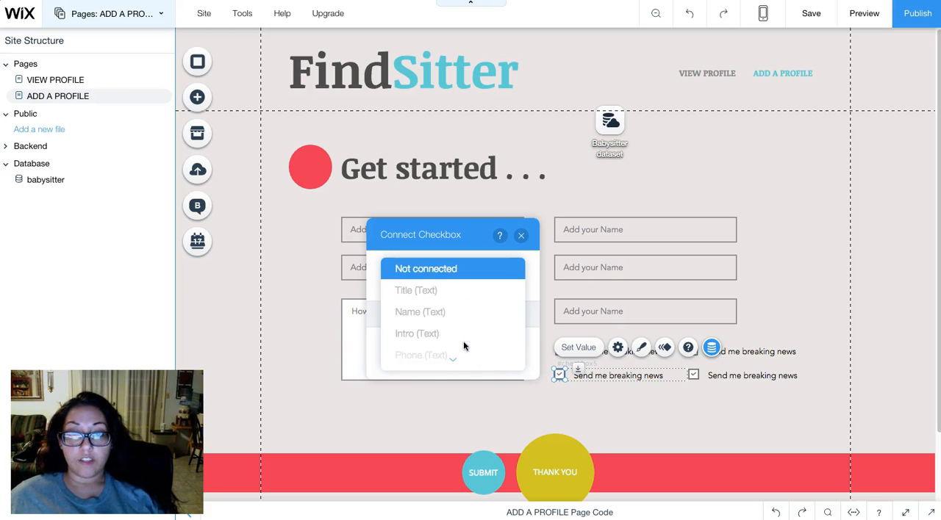
{"action": "scroll", "coordinate": [452, 300], "scroll_direction": "down", "scroll_amount": 5}
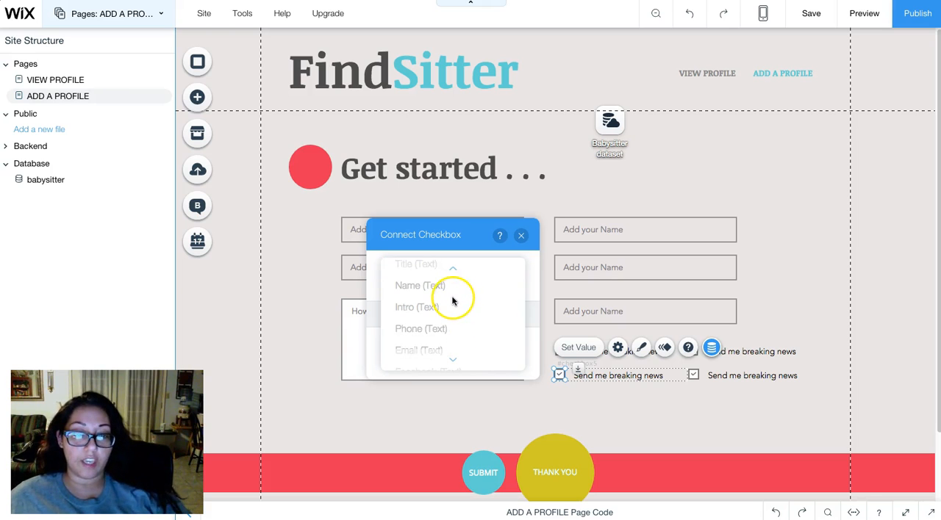
{"action": "scroll", "coordinate": [436, 298], "scroll_direction": "up", "scroll_amount": 5}
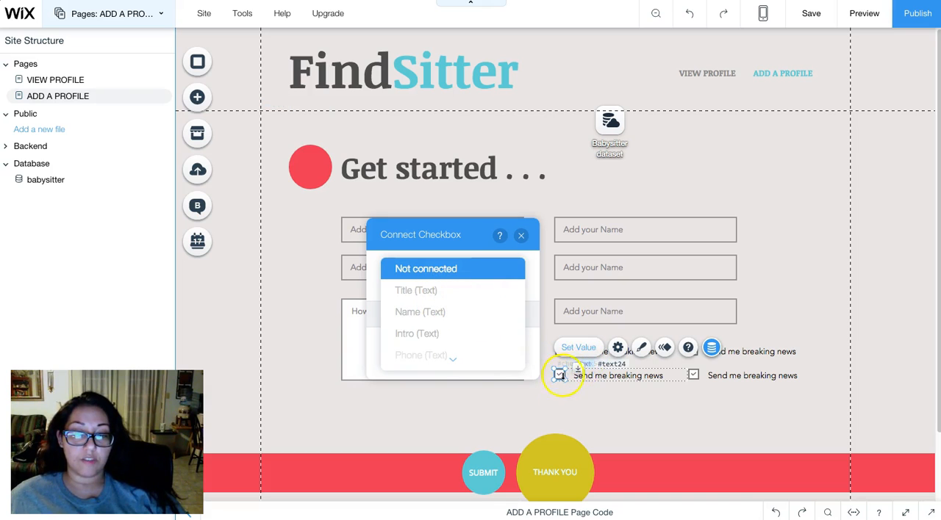
{"action": "scroll", "coordinate": [420, 307], "scroll_direction": "down", "scroll_amount": 1}
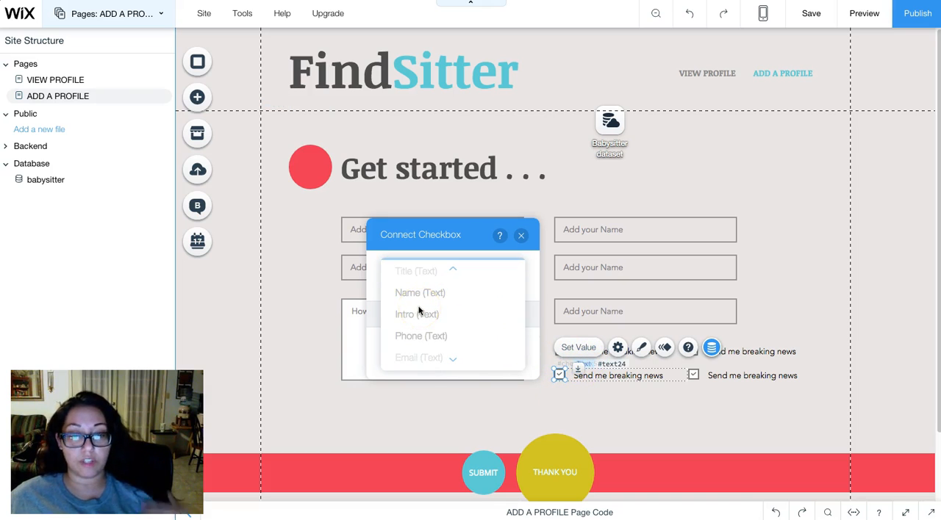
{"action": "scroll", "coordinate": [419, 311], "scroll_direction": "down", "scroll_amount": 3}
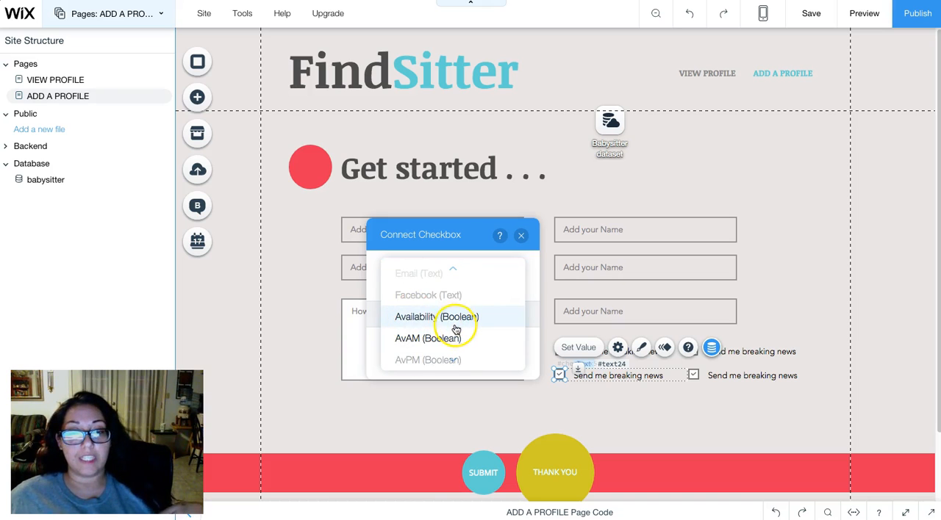
{"action": "left_click", "coordinate": [460, 336]}
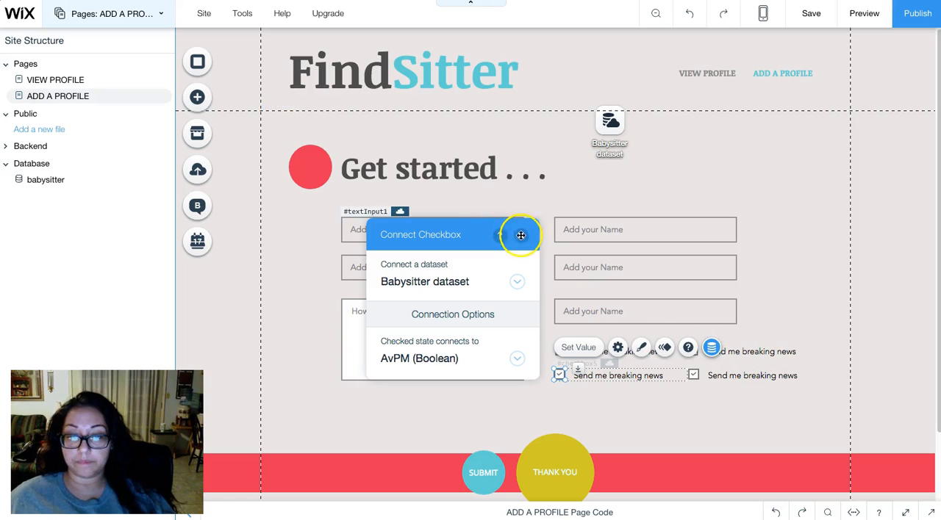
{"action": "key", "text": "Escape"}
- Connect the checked state of the form's upper-right checkbox to the AvWeekday (Boolean) field of the Babysitter dataset
{"action": "left_click", "coordinate": [772, 353]}
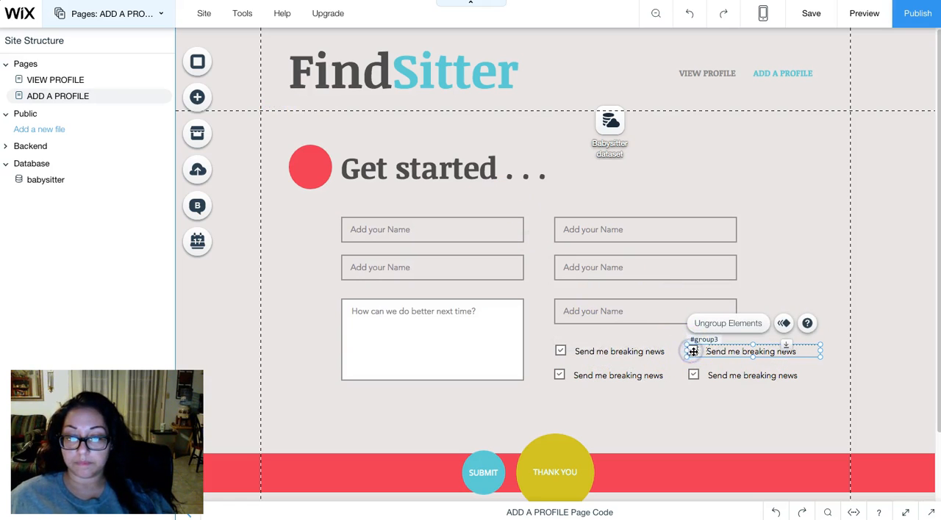
{"action": "left_click", "coordinate": [693, 352]}
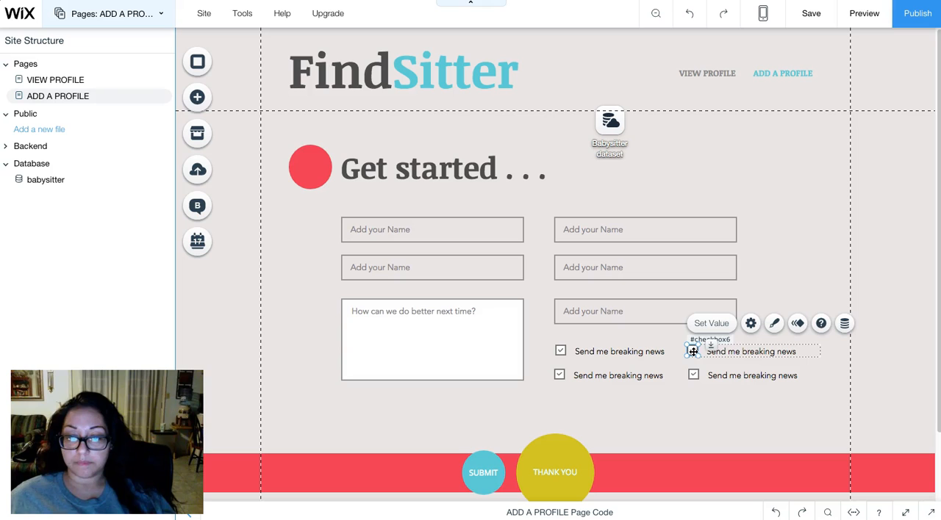
{"action": "left_click", "coordinate": [844, 324]}
{"action": "left_click", "coordinate": [592, 334]}
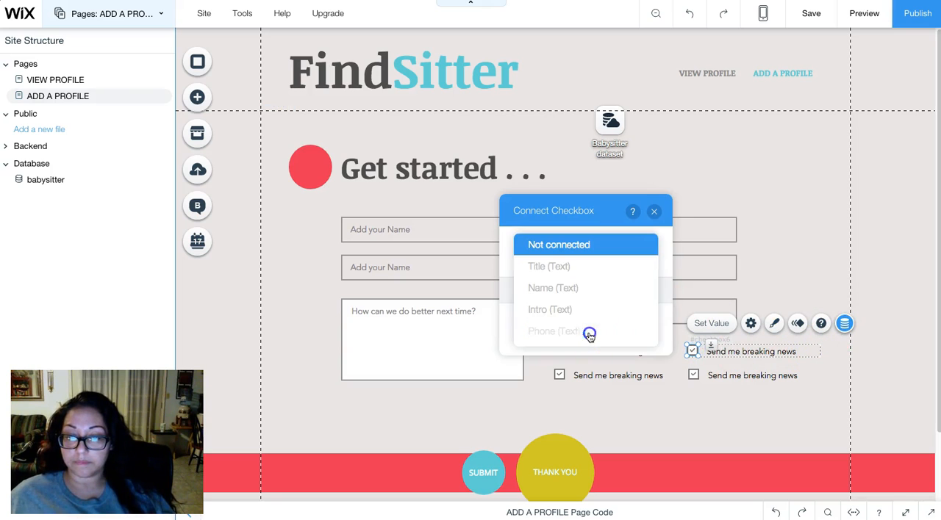
{"action": "scroll", "coordinate": [588, 323], "scroll_direction": "down", "scroll_amount": 5}
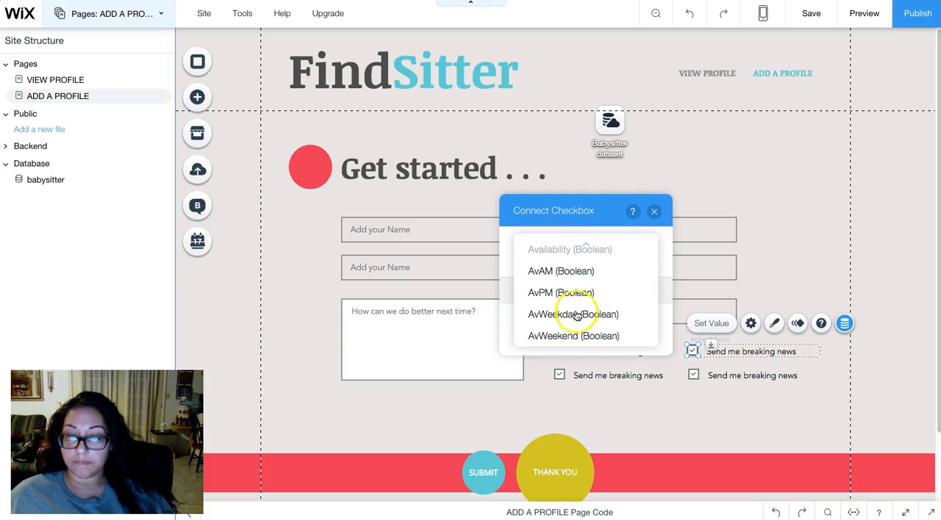
{"action": "left_click", "coordinate": [577, 315]}
{"action": "left_click", "coordinate": [655, 212]}
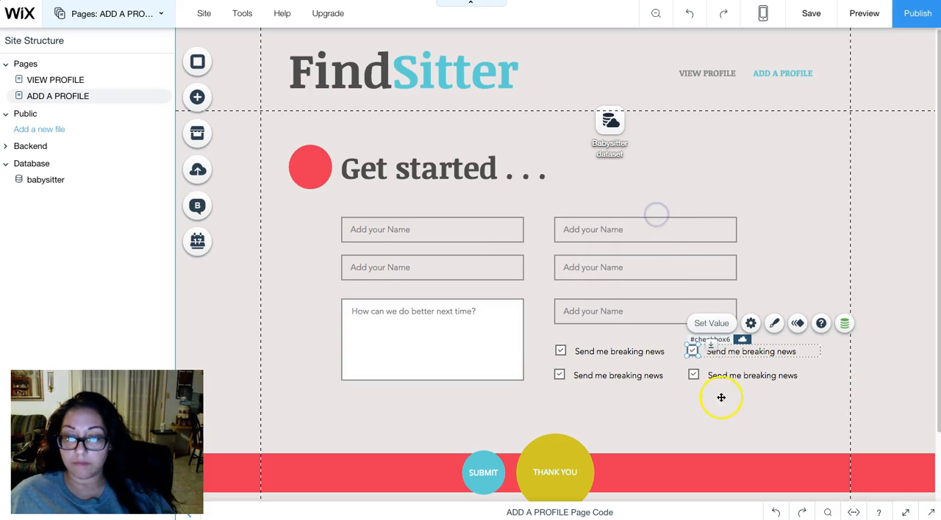
- Connect the checked state of the form's lower-right checkbox to the AvWeekend (Boolean) field of the Babysitter dataset
{"action": "left_click", "coordinate": [694, 375]}
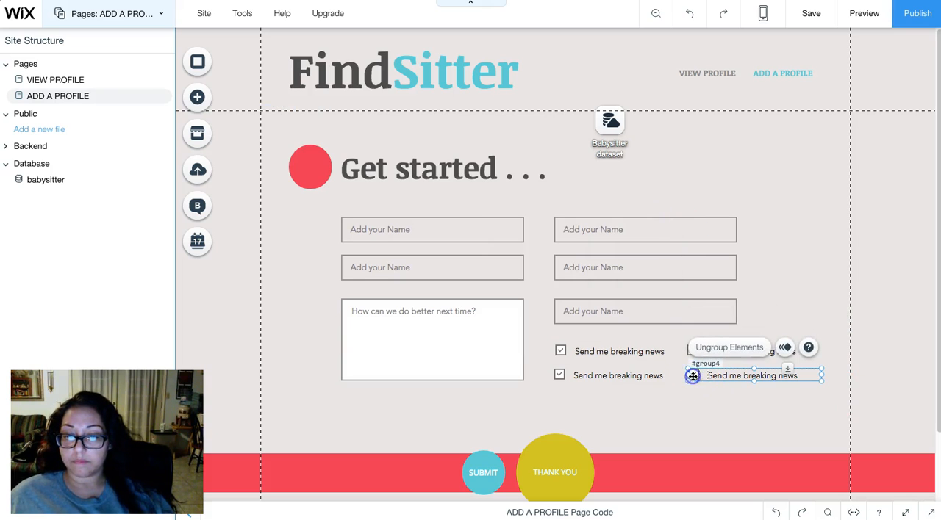
{"action": "left_click", "coordinate": [693, 375]}
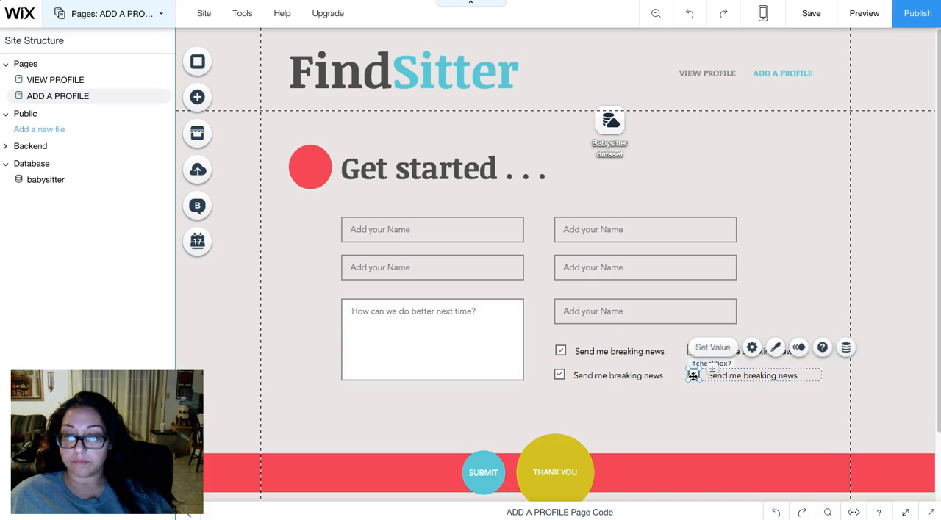
{"action": "left_click", "coordinate": [846, 349]}
{"action": "left_click", "coordinate": [578, 357]}
{"action": "scroll", "coordinate": [573, 355], "scroll_direction": "down", "scroll_amount": 3}
{"action": "scroll", "coordinate": [566, 356], "scroll_direction": "down", "scroll_amount": 2}
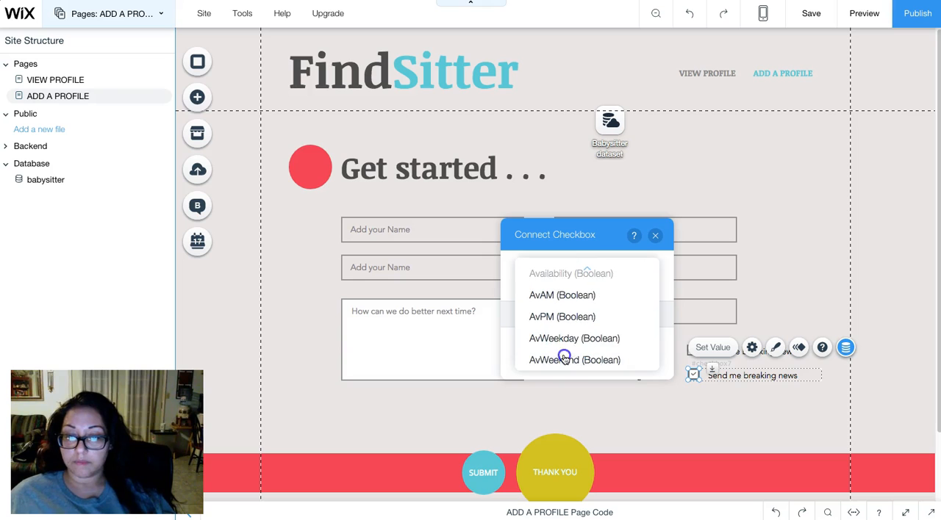
{"action": "left_click", "coordinate": [563, 358]}
{"action": "left_click", "coordinate": [656, 269]}
{"action": "left_click", "coordinate": [655, 235]}
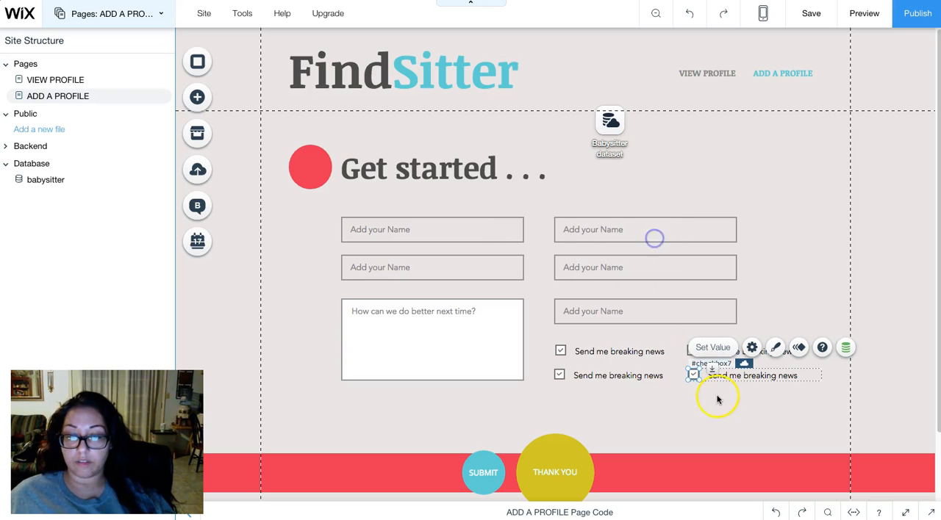
{"action": "left_click", "coordinate": [713, 399]}
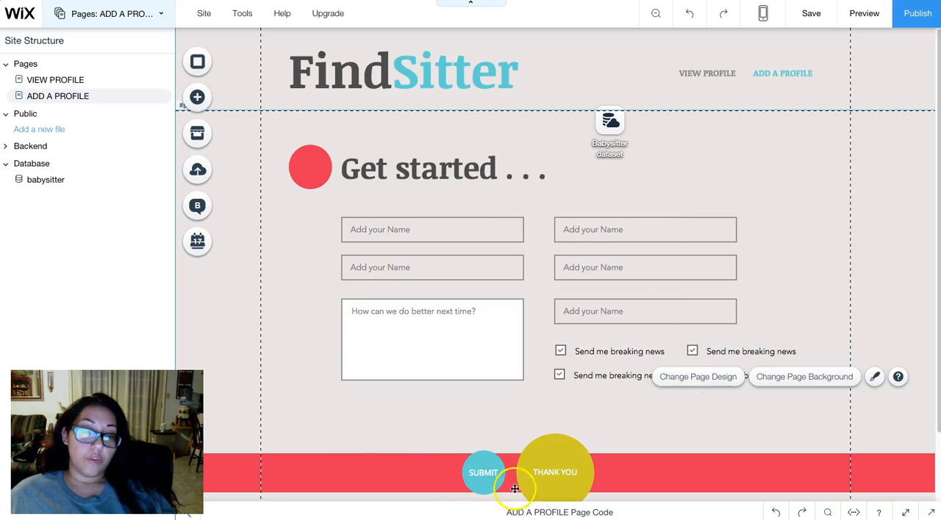
- Set the placeholder text of the form's upper-left input to "Your Name" and keep the input required
{"action": "left_click", "coordinate": [544, 403]}
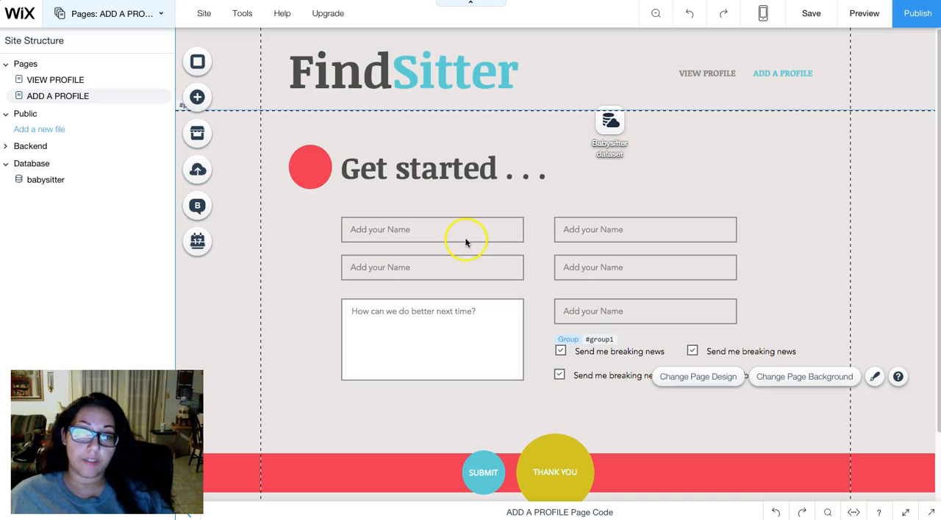
{"action": "left_click", "coordinate": [424, 233]}
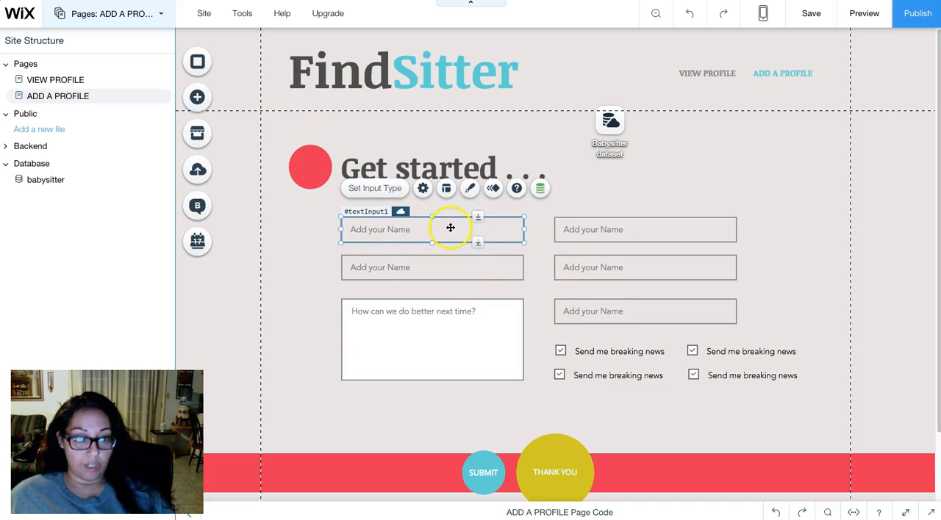
{"action": "left_click", "coordinate": [423, 191]}
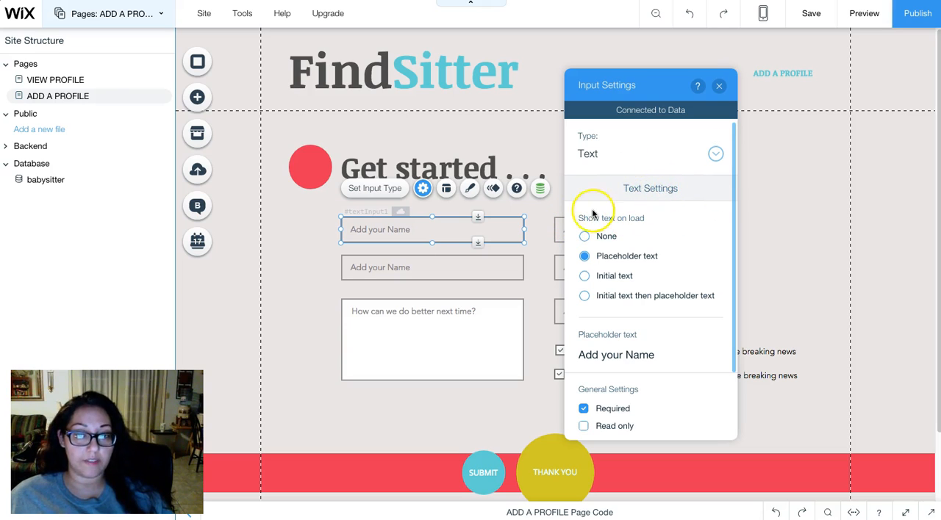
{"action": "left_click", "coordinate": [585, 237]}
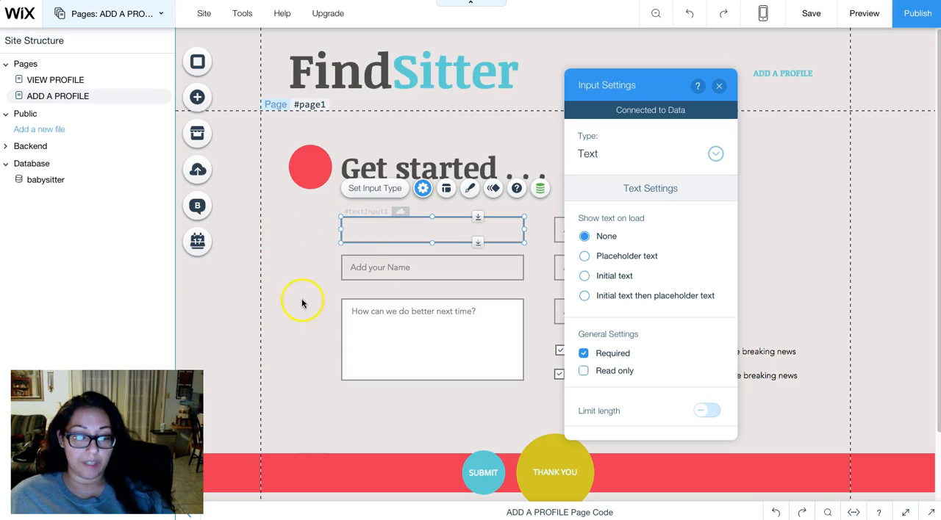
{"action": "left_click", "coordinate": [584, 257]}
{"action": "left_click", "coordinate": [647, 261]}
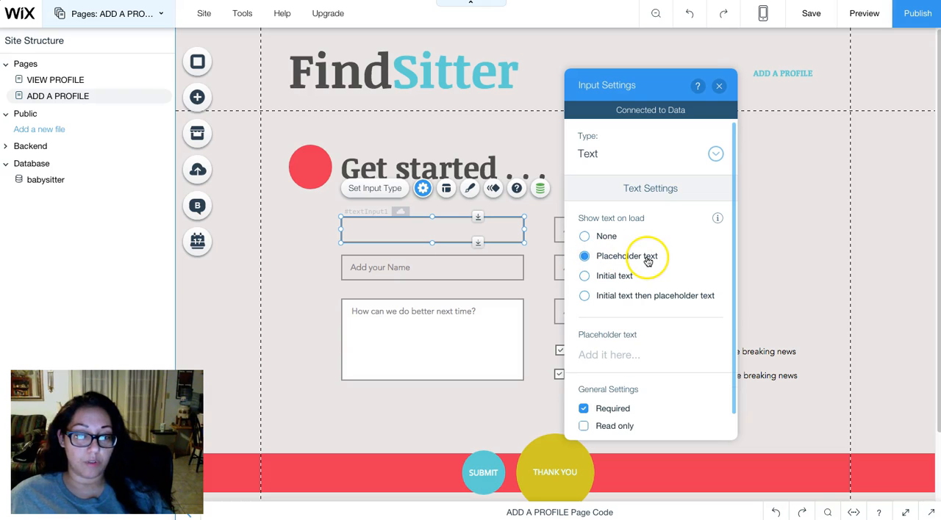
{"action": "left_click", "coordinate": [618, 355]}
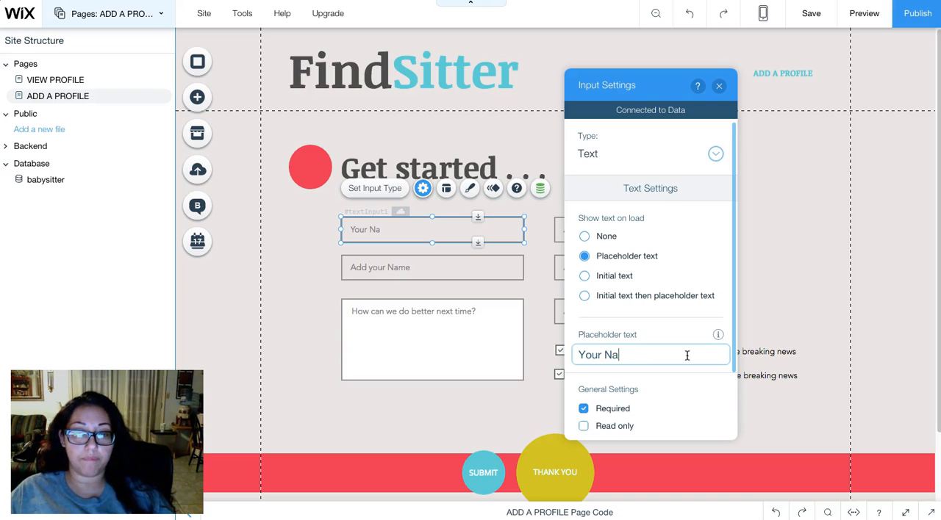
{"action": "type", "text": "me"}
{"action": "scroll", "coordinate": [687, 364], "scroll_direction": "down", "scroll_amount": 3}
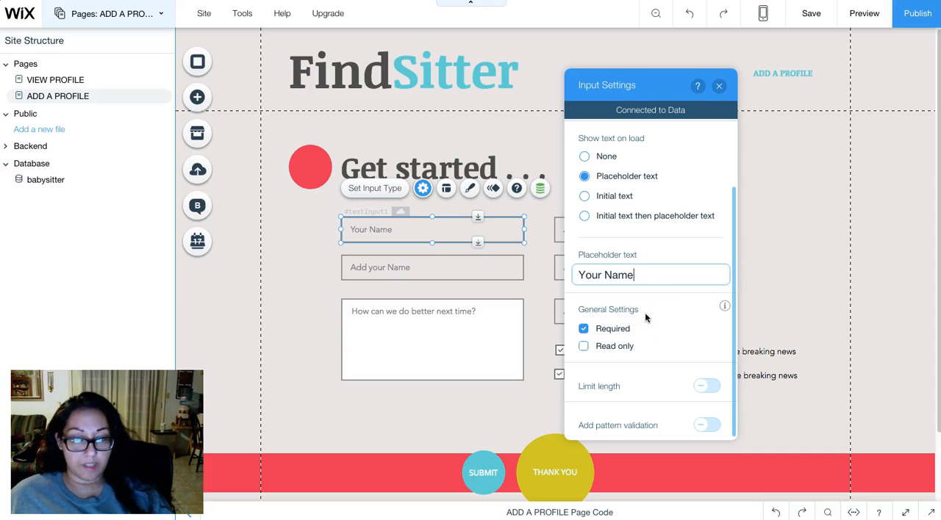
{"action": "left_click", "coordinate": [664, 315]}
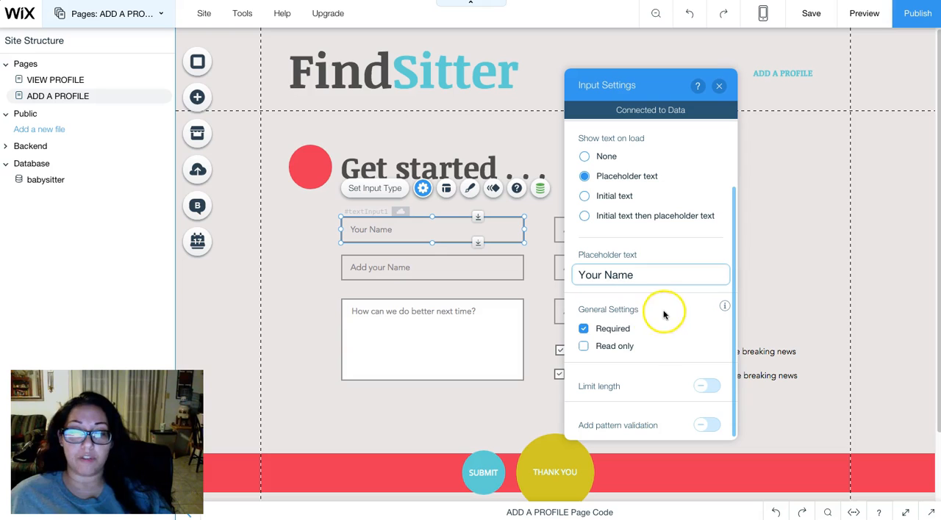
{"action": "left_click", "coordinate": [583, 330]}
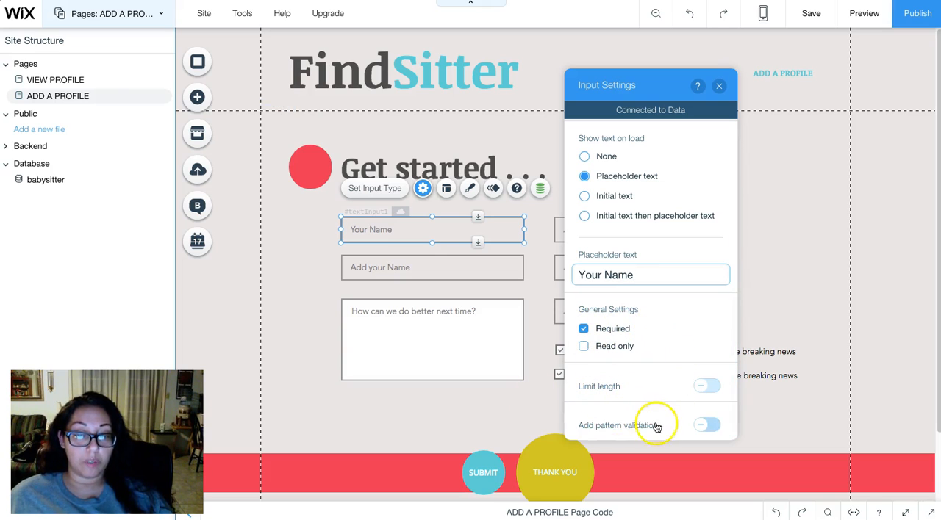
- Try adding pattern validation with "https" to the "Your Name" input, and switch the validation off again
{"action": "left_click", "coordinate": [707, 425]}
{"action": "scroll", "coordinate": [670, 404], "scroll_direction": "down", "scroll_amount": 2}
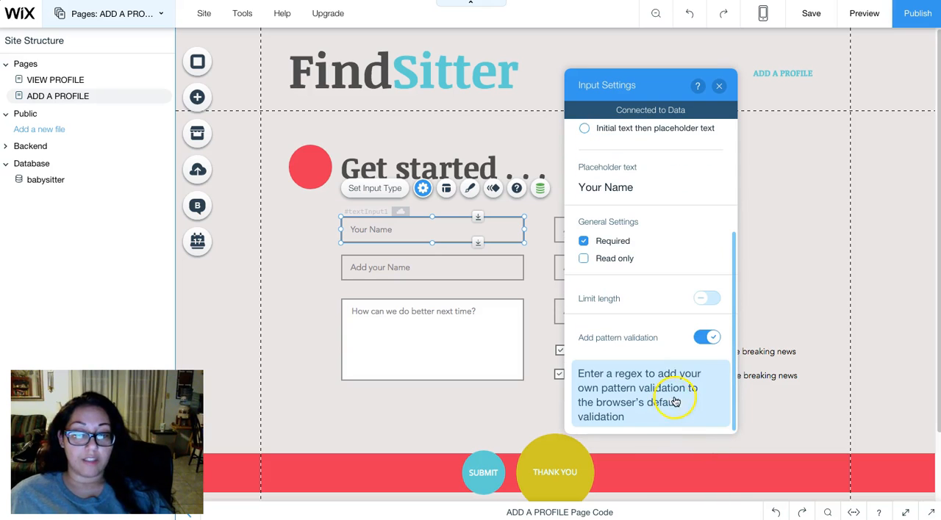
{"action": "left_click", "coordinate": [672, 412]}
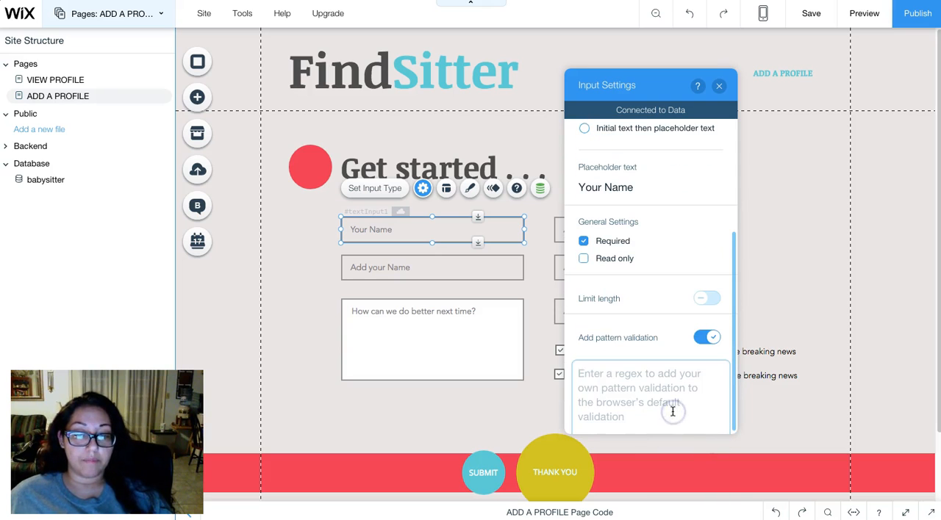
{"action": "left_click", "coordinate": [689, 404]}
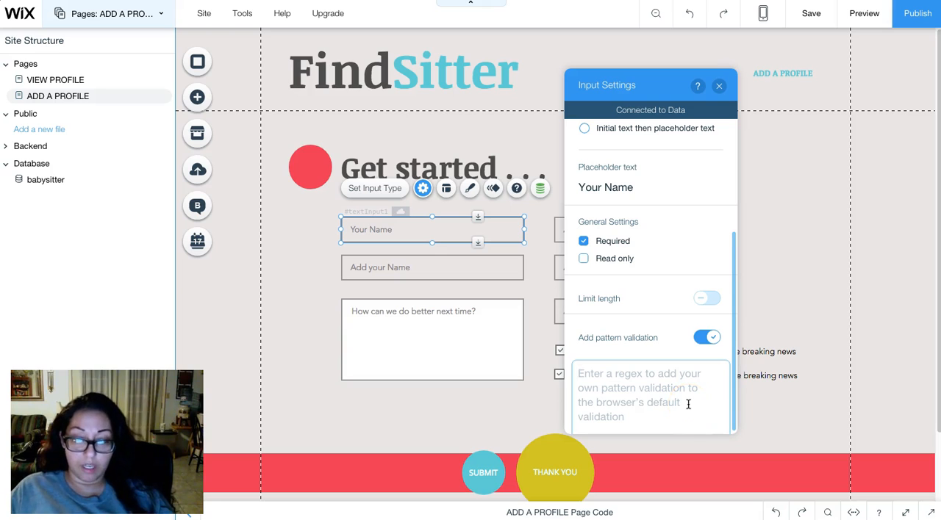
{"action": "type", "text": "https"}
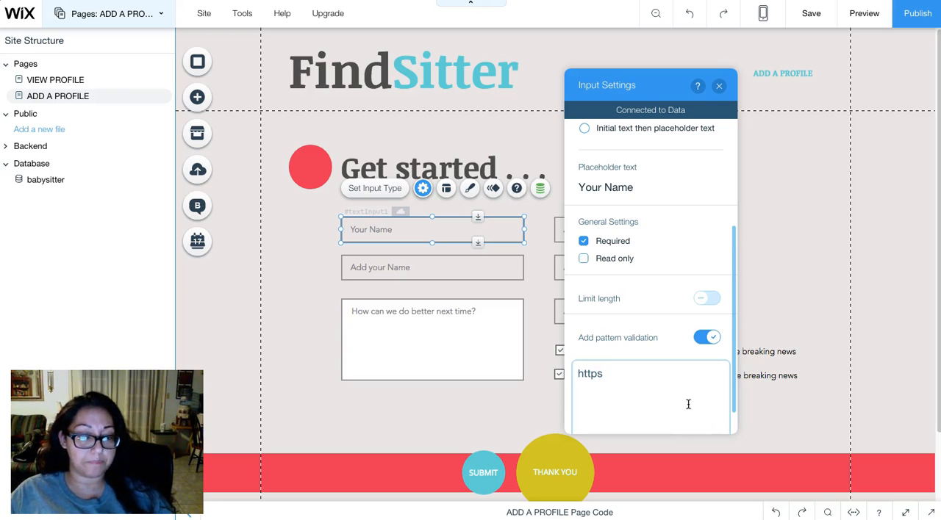
{"action": "key", "text": "BackSpace"}
{"action": "key", "text": "BackSpace"}
{"action": "key", "text": "BackSpace"}
{"action": "key", "text": "BackSpace"}
{"action": "key", "text": "BackSpace"}
{"action": "key", "text": "BackSpace"}
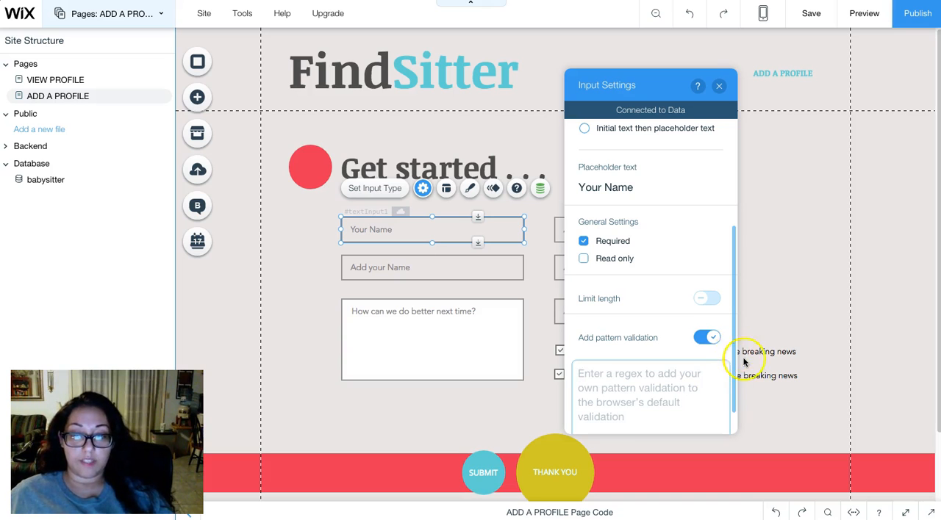
{"action": "left_click", "coordinate": [707, 337]}
{"action": "scroll", "coordinate": [691, 351], "scroll_direction": "up", "scroll_amount": 2}
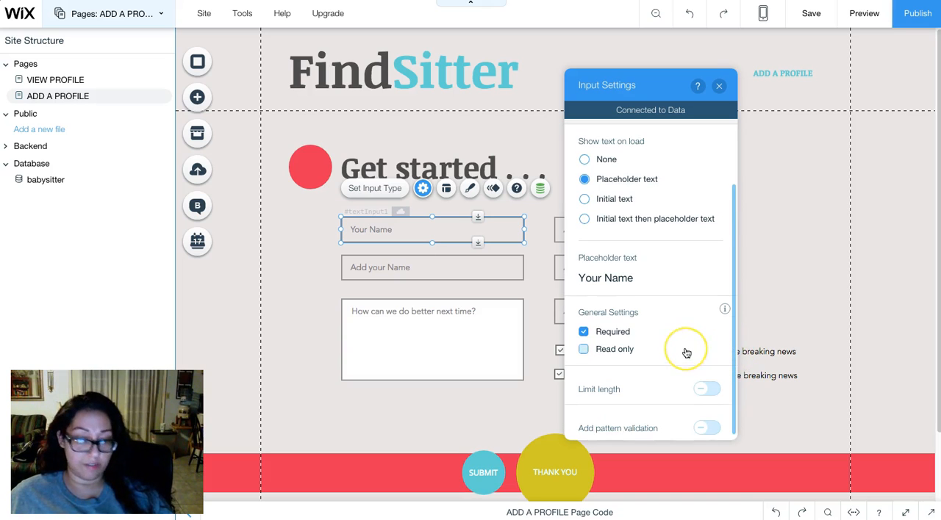
{"action": "scroll", "coordinate": [672, 311], "scroll_direction": "down", "scroll_amount": 2}
{"action": "scroll", "coordinate": [671, 311], "scroll_direction": "up", "scroll_amount": 2}
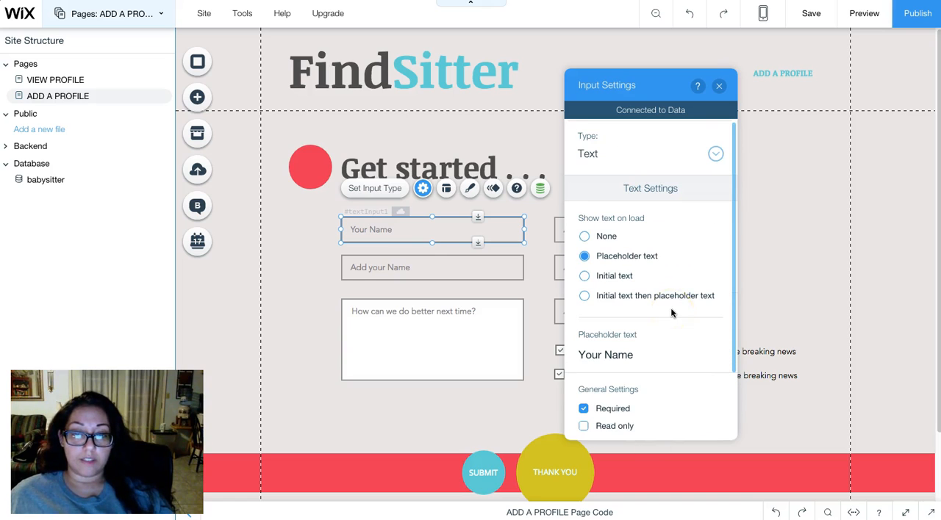
{"action": "left_click", "coordinate": [719, 86]}
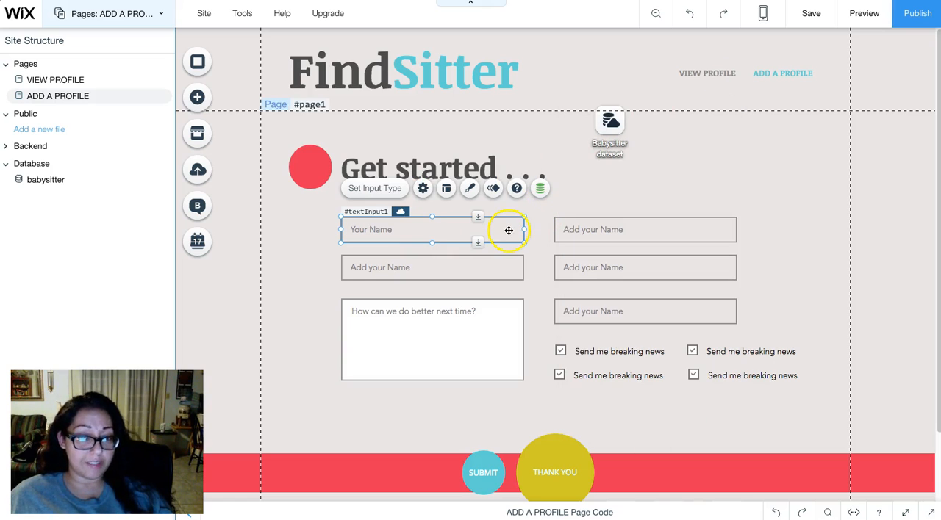
- Set the placeholder text of the input below "Your Name" to "Title / Heading" and make that input optional
{"action": "left_click", "coordinate": [398, 271]}
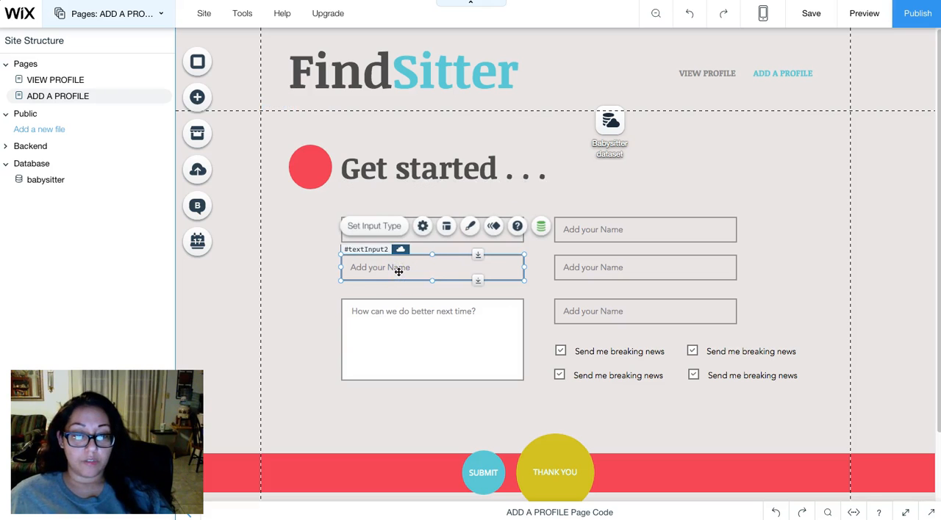
{"action": "left_click", "coordinate": [424, 228]}
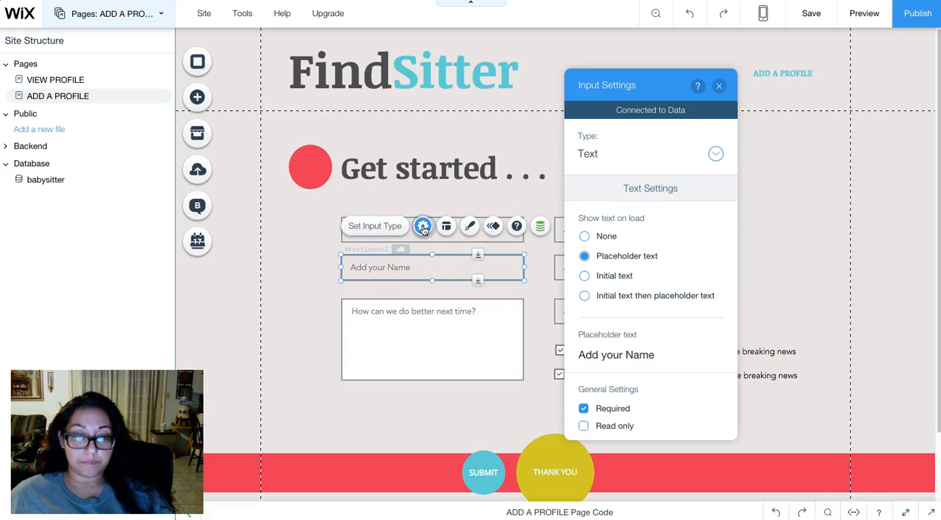
{"action": "left_click", "coordinate": [611, 355]}
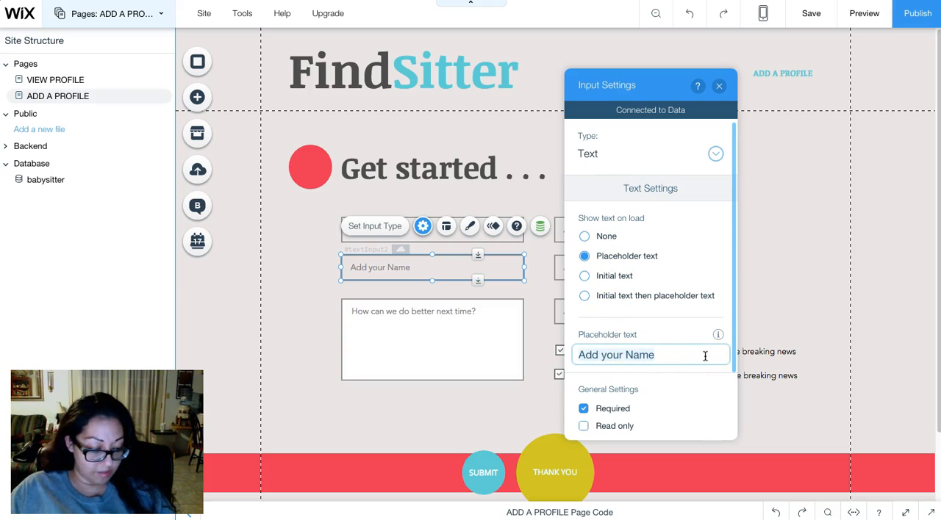
{"action": "type", "text": "Title"}
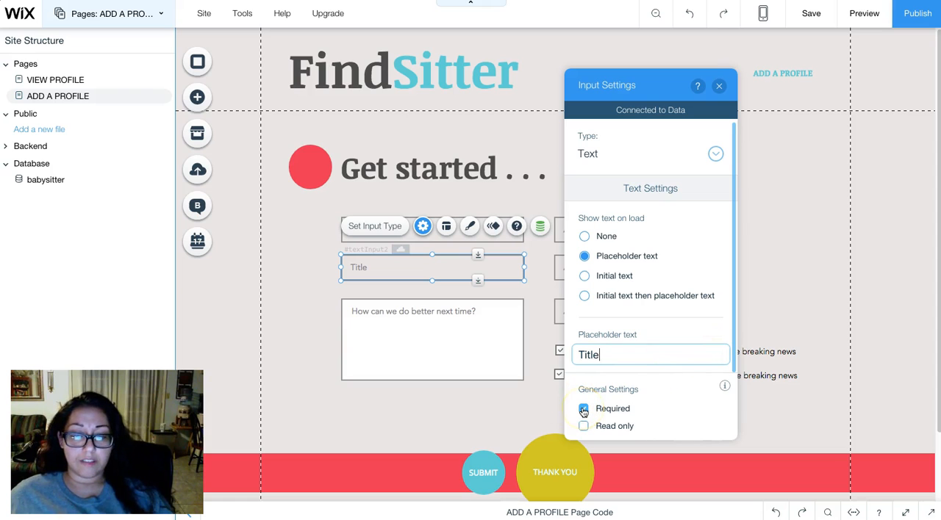
{"action": "type", "text": " / Heading"}
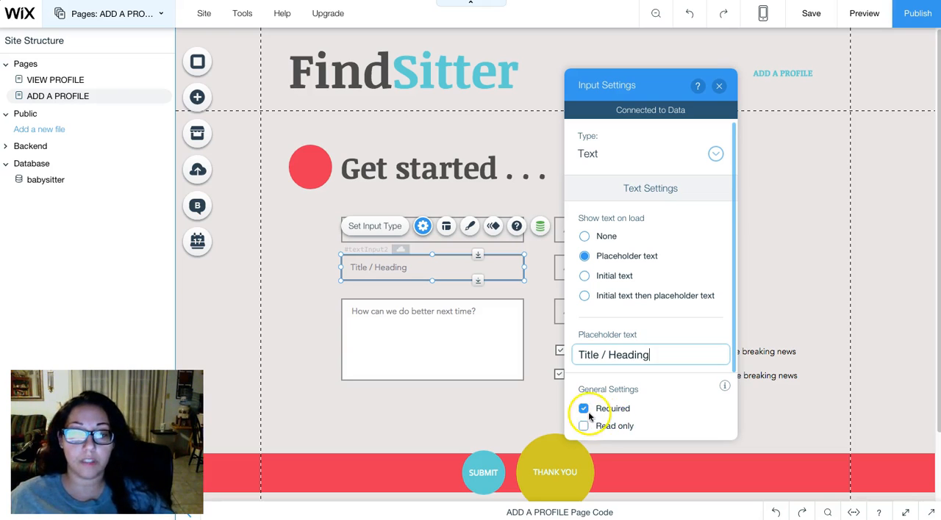
{"action": "left_click", "coordinate": [584, 409]}
{"action": "scroll", "coordinate": [655, 375], "scroll_direction": "down", "scroll_amount": 2}
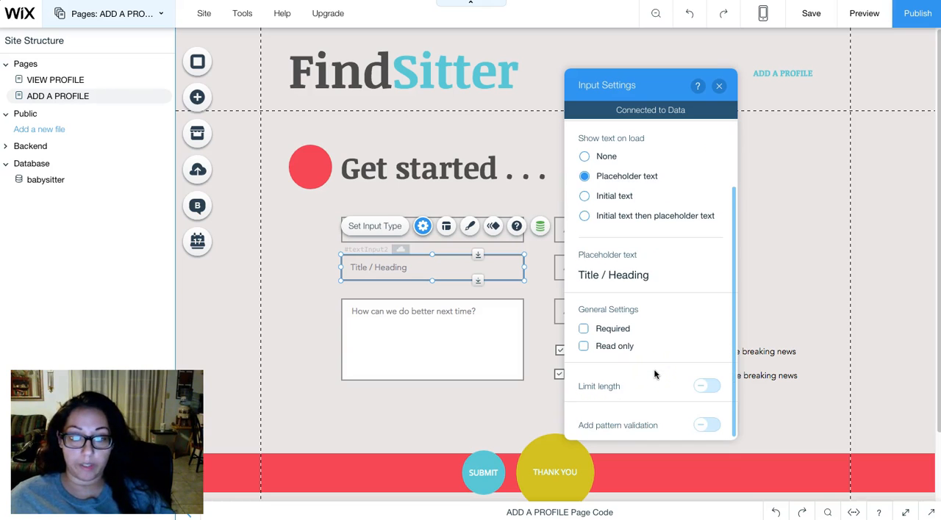
{"action": "scroll", "coordinate": [655, 374], "scroll_direction": "up", "scroll_amount": 2}
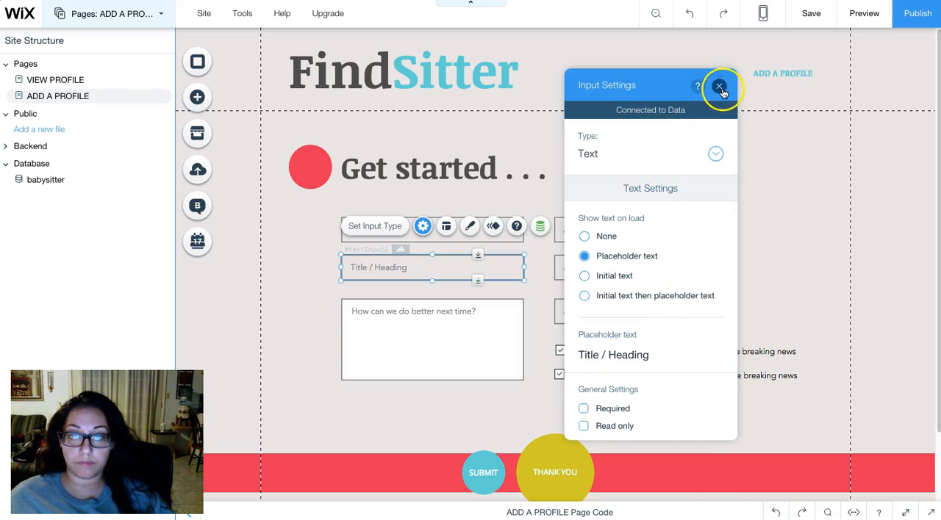
{"action": "left_click", "coordinate": [720, 86]}
- Set the placeholder content of the form's large text box to "Add your story . . ." and make it required
{"action": "left_click", "coordinate": [453, 382]}
{"action": "left_click", "coordinate": [460, 356]}
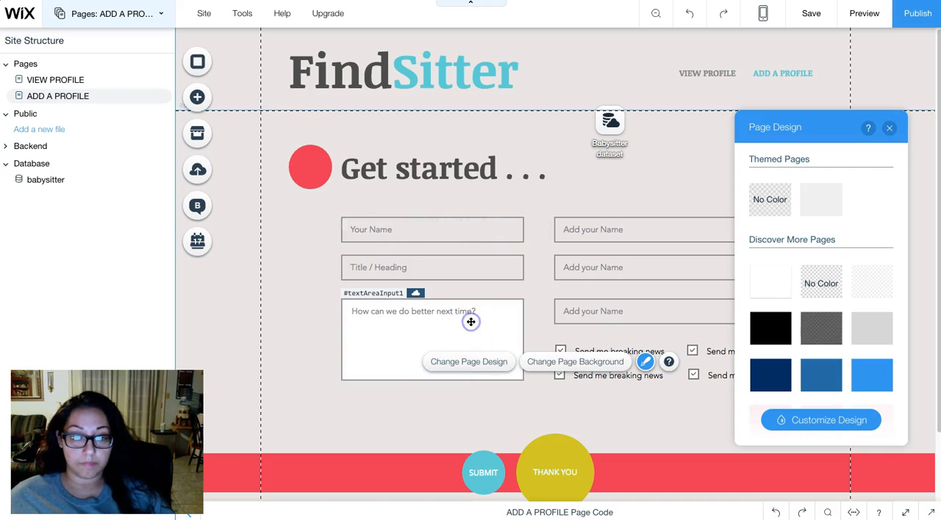
{"action": "left_click", "coordinate": [470, 321]}
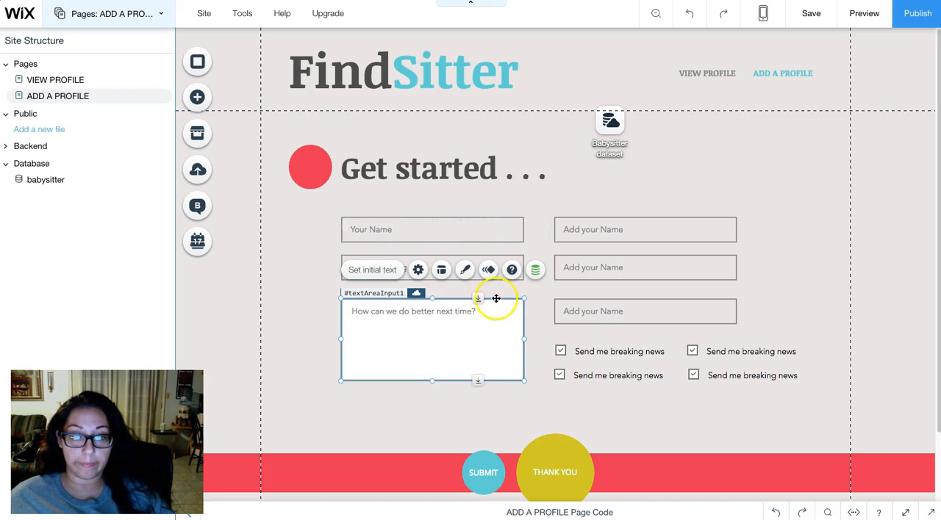
{"action": "left_click", "coordinate": [418, 270]}
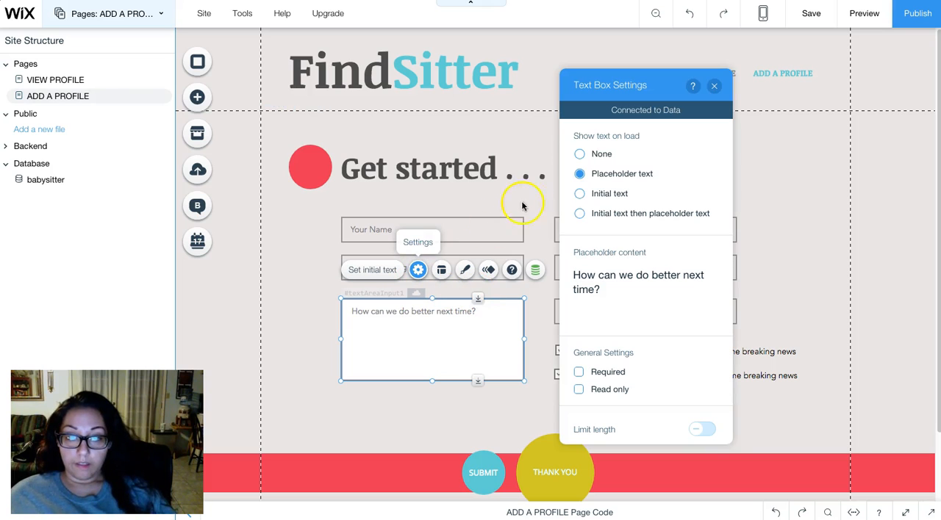
{"action": "left_click", "coordinate": [625, 278]}
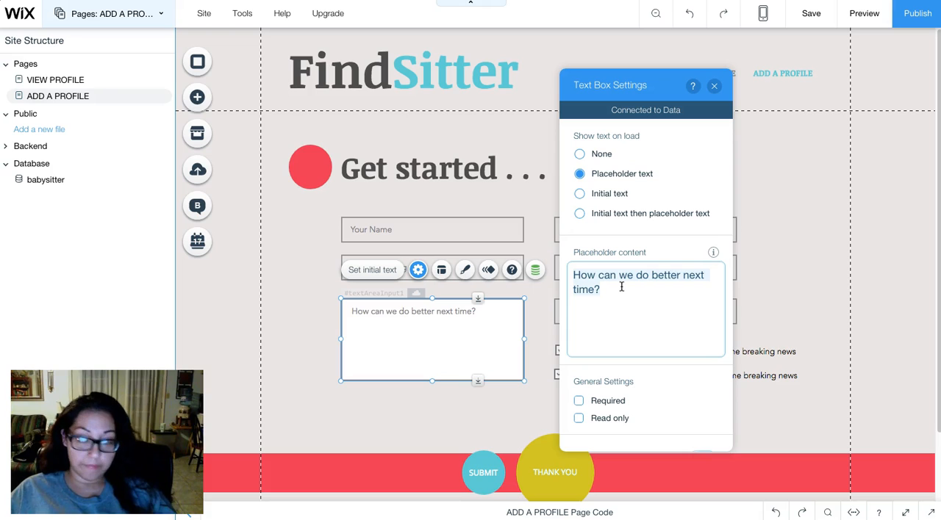
{"action": "type", "text": "Add your story"}
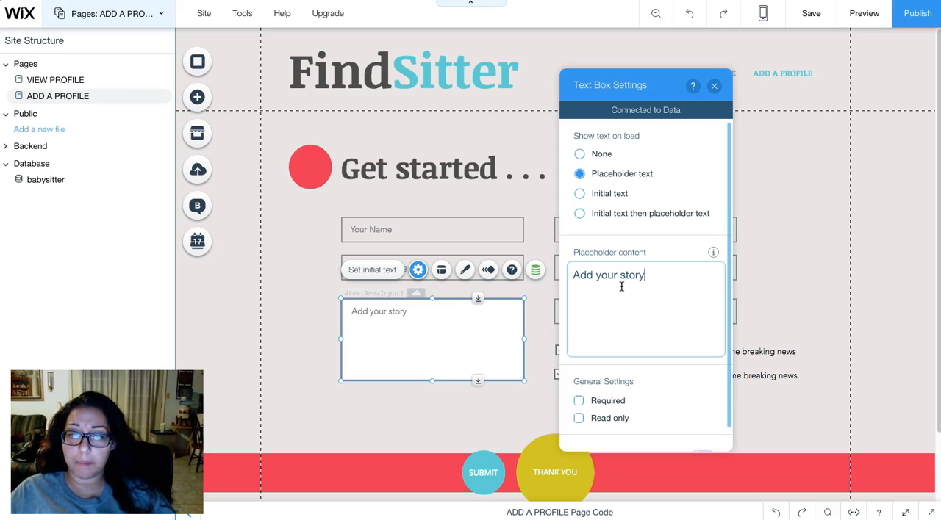
{"action": "type", "text": ". . ."}
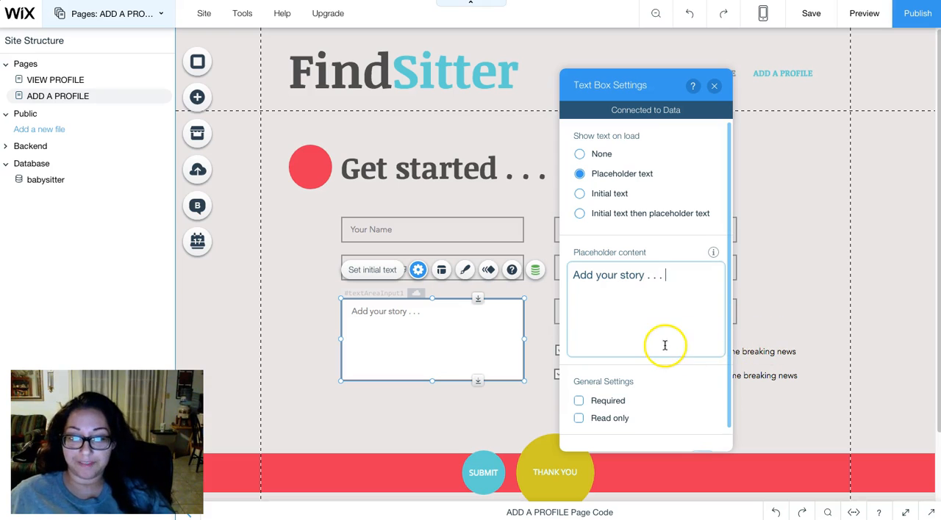
{"action": "scroll", "coordinate": [663, 343], "scroll_direction": "down", "scroll_amount": 1}
{"action": "left_click", "coordinate": [578, 379]}
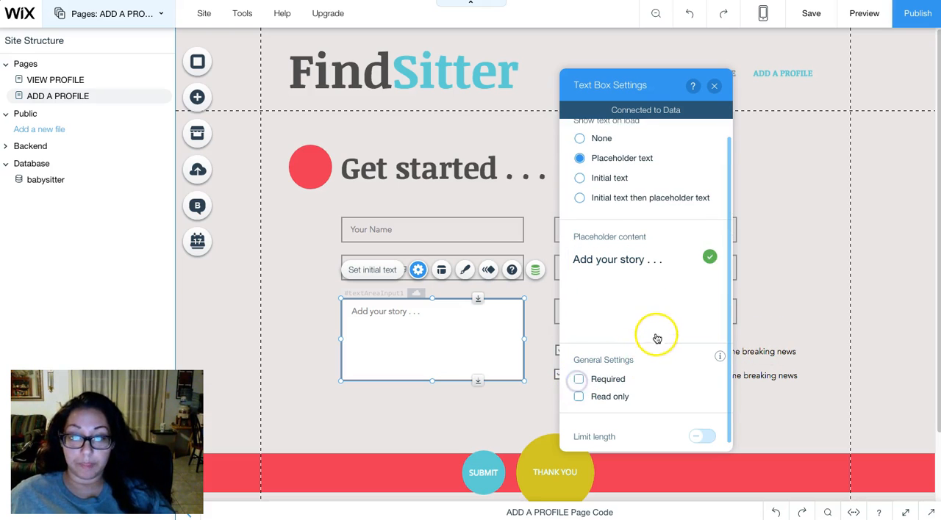
{"action": "scroll", "coordinate": [665, 309], "scroll_direction": "up", "scroll_amount": 1}
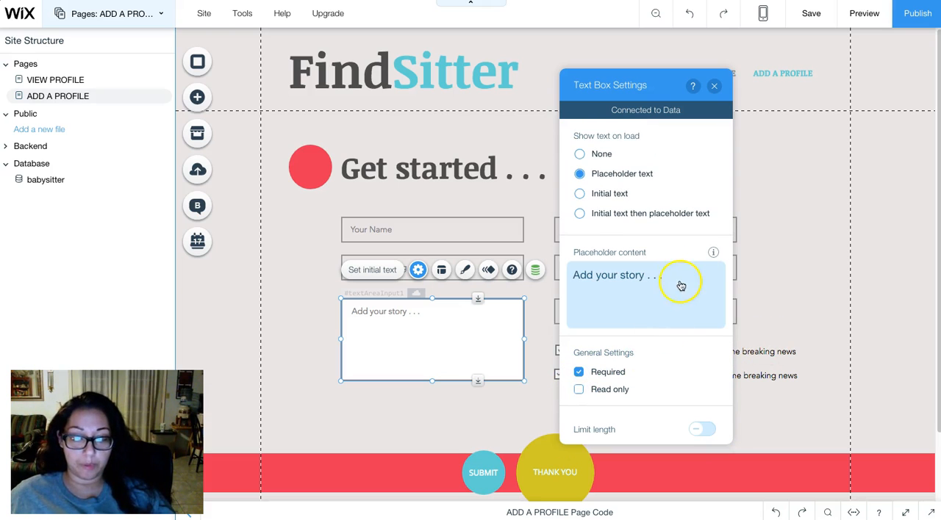
{"action": "left_click", "coordinate": [714, 86]}
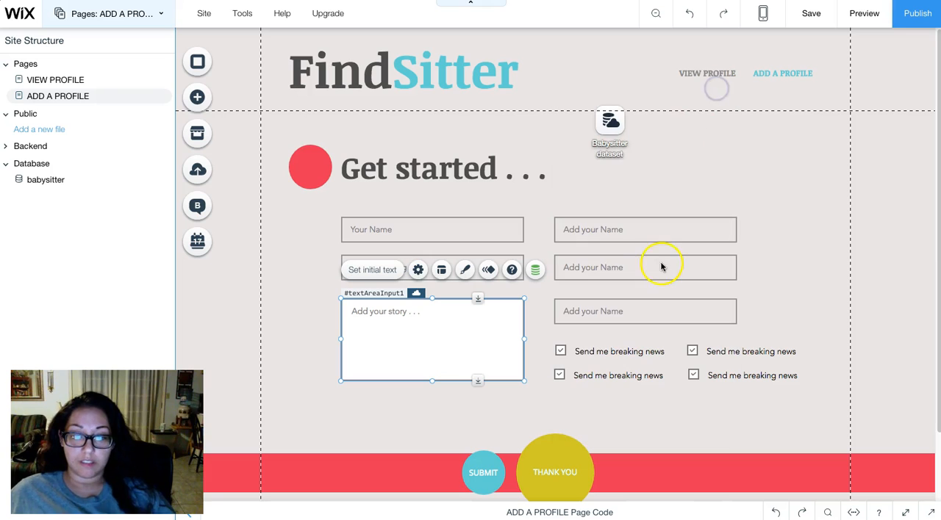
- Set the placeholder text of the form's upper-right input to "Phone Number" and keep the input required
{"action": "left_click", "coordinate": [614, 233]}
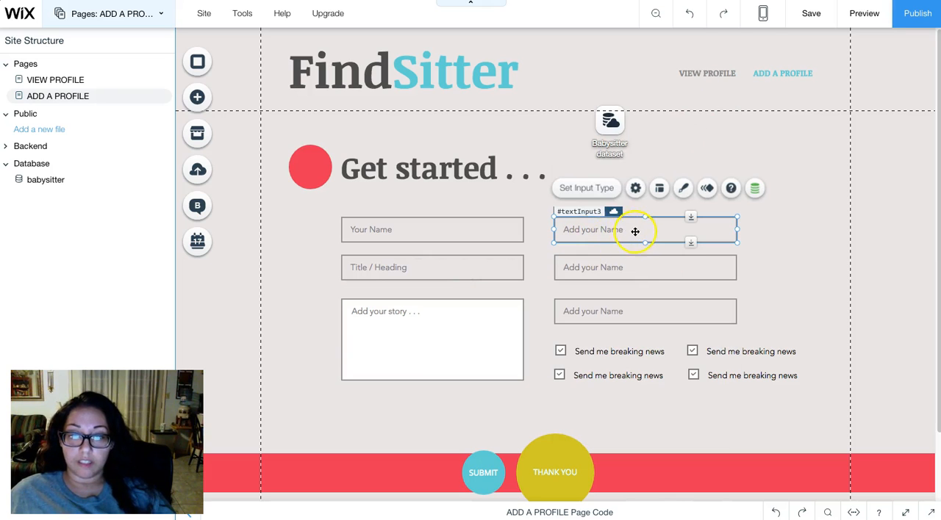
{"action": "left_click", "coordinate": [636, 189]}
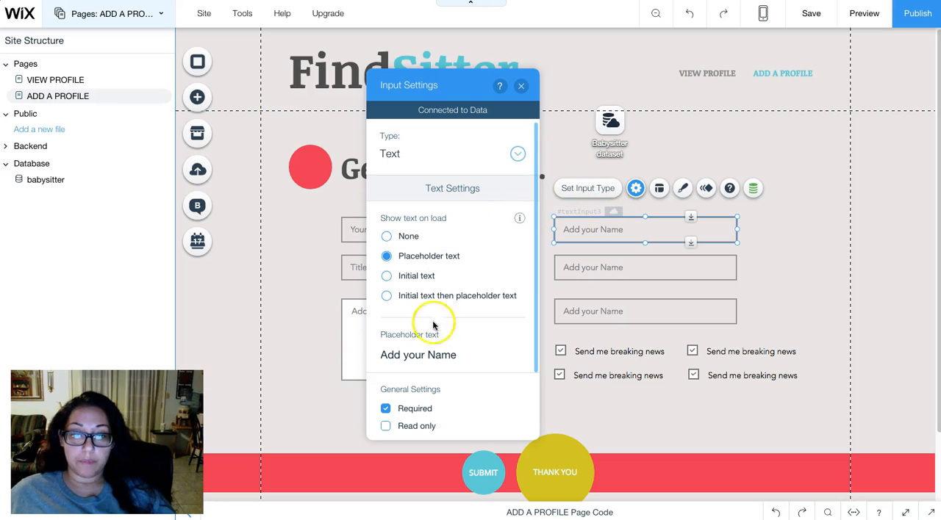
{"action": "left_click", "coordinate": [430, 357]}
{"action": "key", "text": "ctrl+a"}
{"action": "type", "text": "P"}
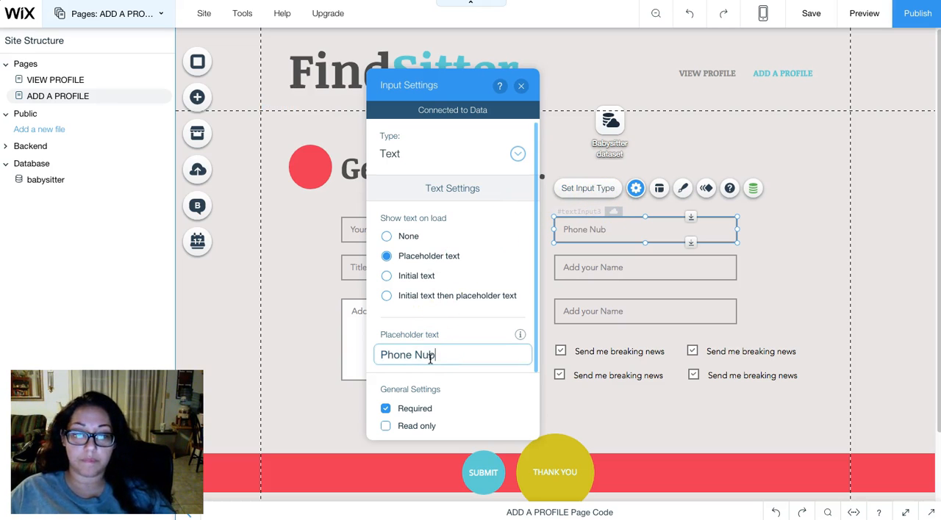
{"action": "type", "text": "hone Number"}
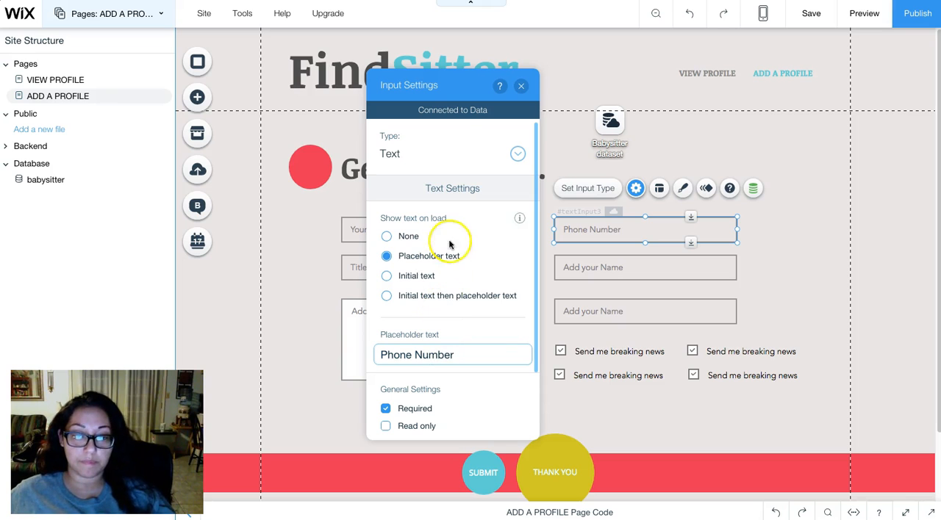
{"action": "left_click", "coordinate": [522, 86]}
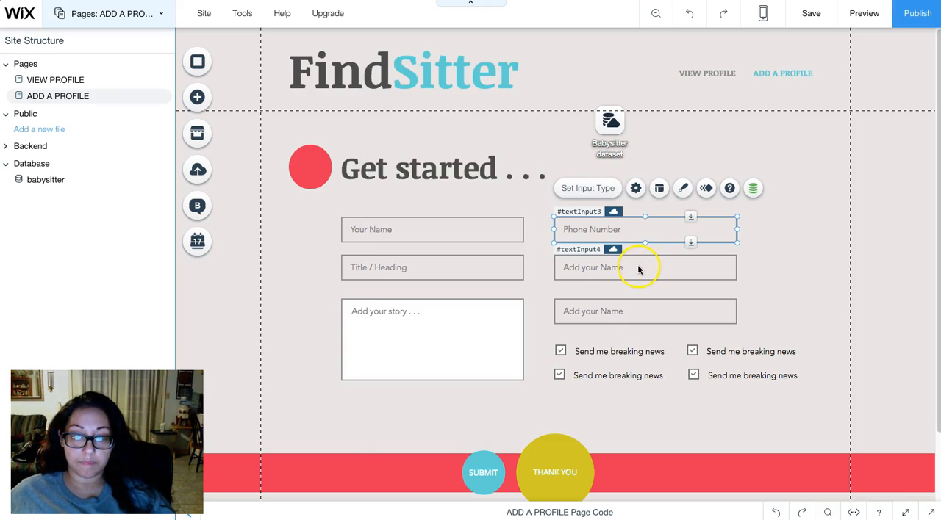
- Set the placeholder text of the input below "Phone Number" to "Email" and keep the input required
{"action": "left_click", "coordinate": [638, 267]}
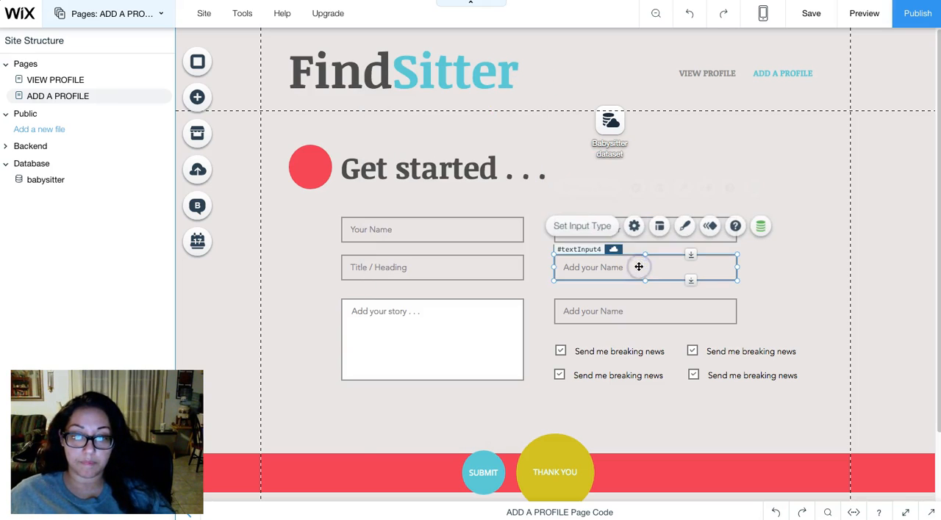
{"action": "left_click", "coordinate": [636, 227]}
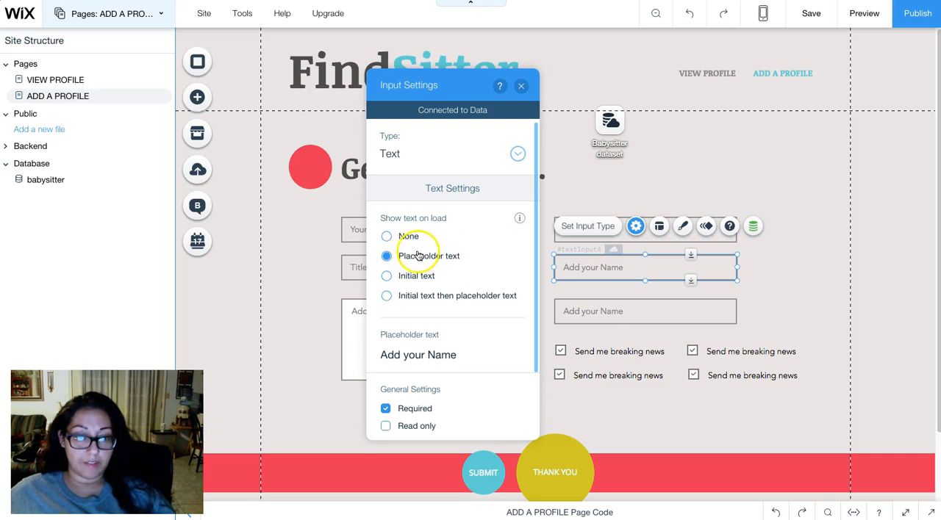
{"action": "left_click", "coordinate": [413, 358]}
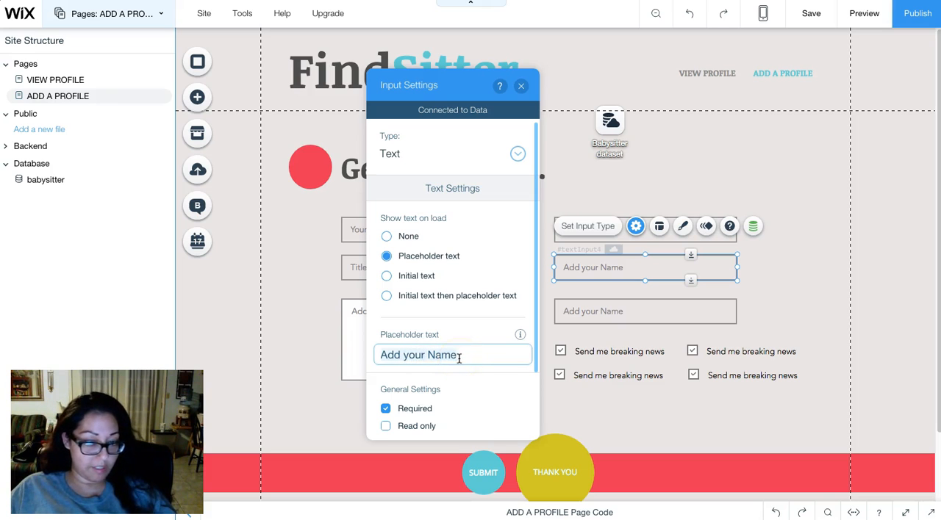
{"action": "key", "text": "ctrl+a"}
{"action": "type", "text": "Email"}
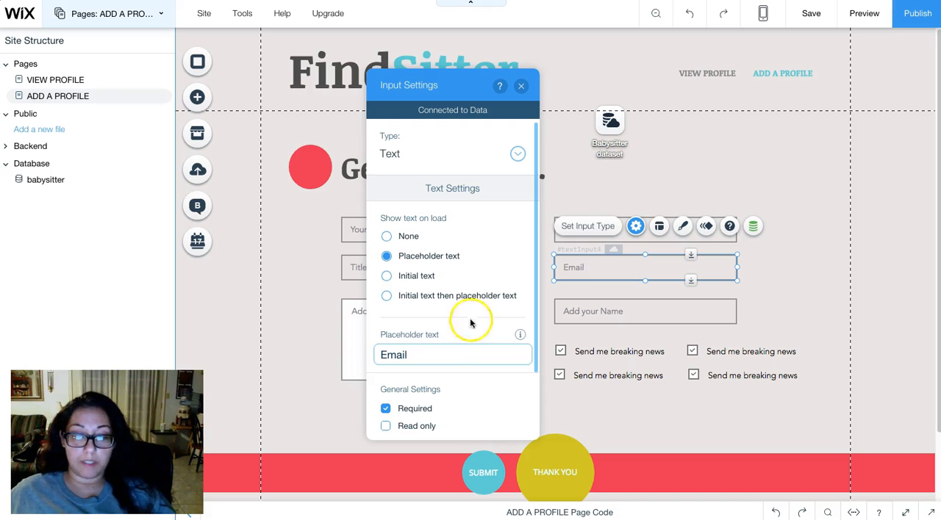
{"action": "left_click", "coordinate": [522, 89]}
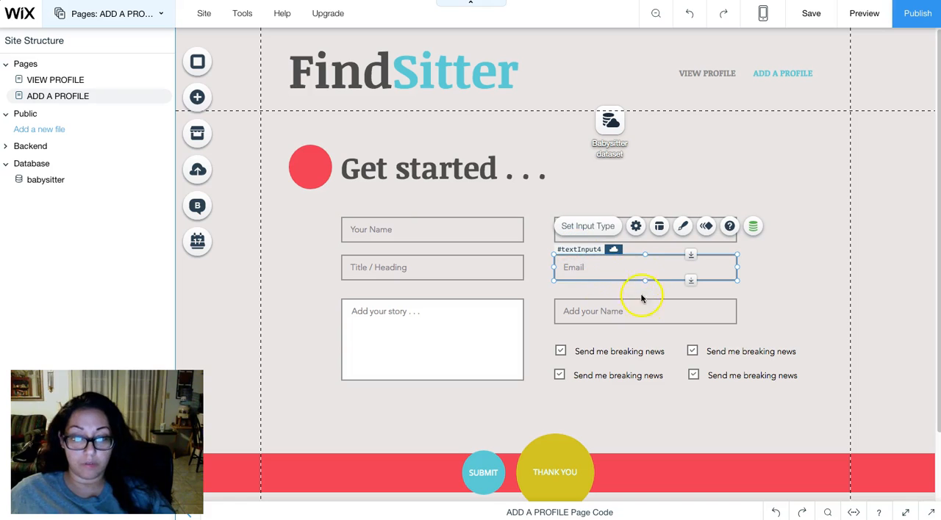
- Set the placeholder text of the input below "Email" to "Facebook URL" and make that input optional
{"action": "left_click", "coordinate": [614, 313]}
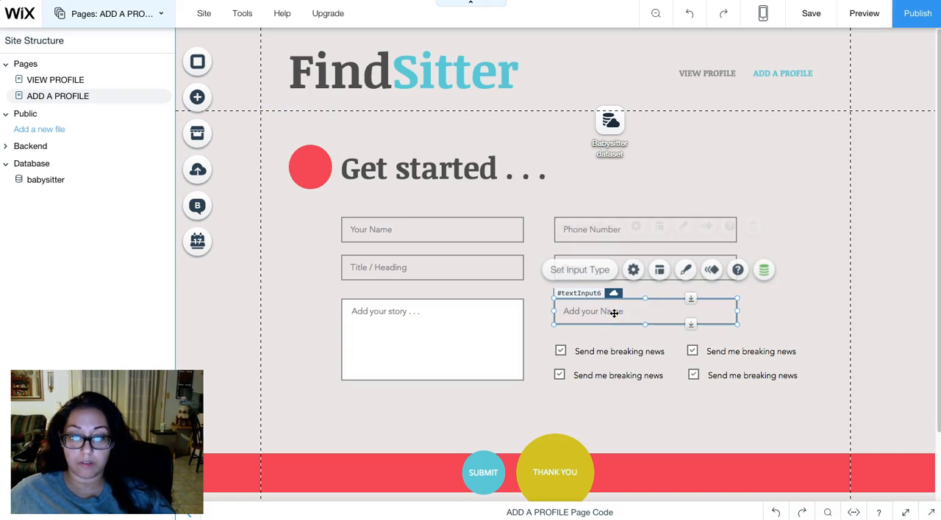
{"action": "left_click", "coordinate": [636, 271]}
{"action": "left_click", "coordinate": [448, 360]}
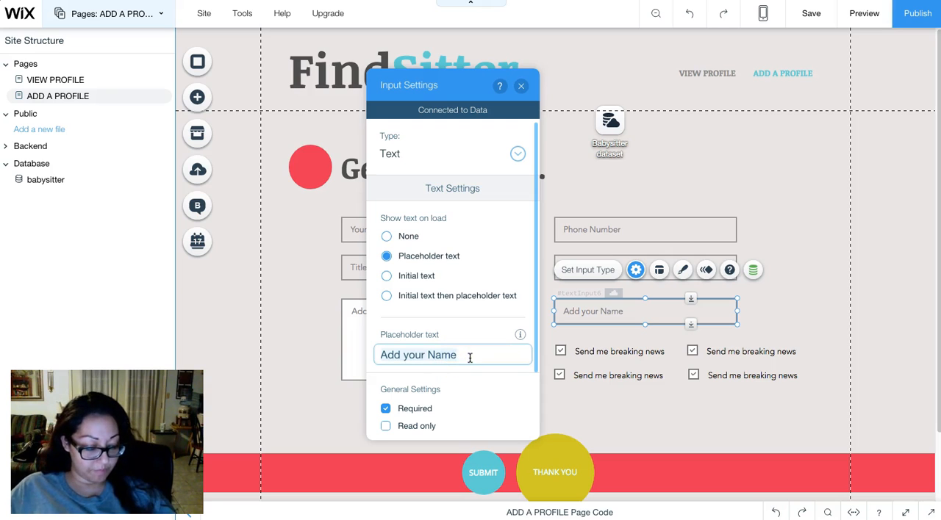
{"action": "type", "text": "Facebook URL"}
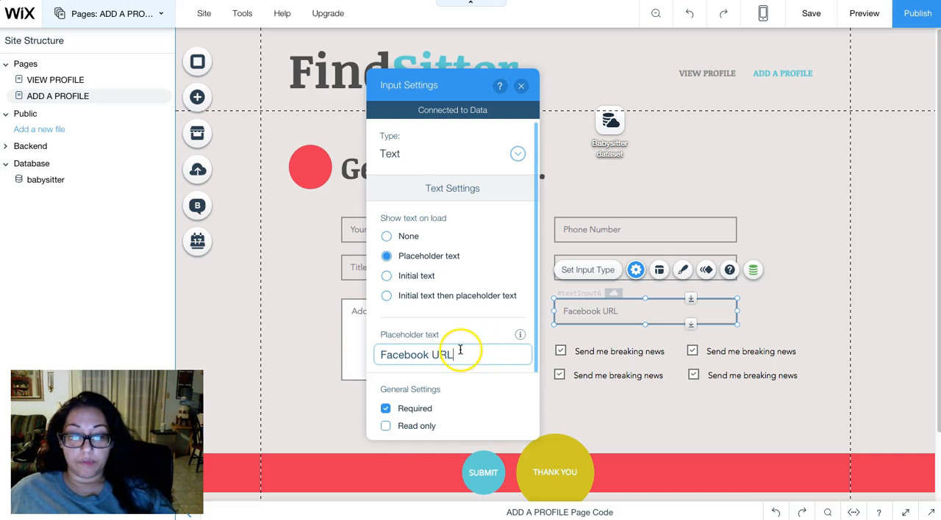
{"action": "scroll", "coordinate": [460, 360], "scroll_direction": "down", "scroll_amount": 1}
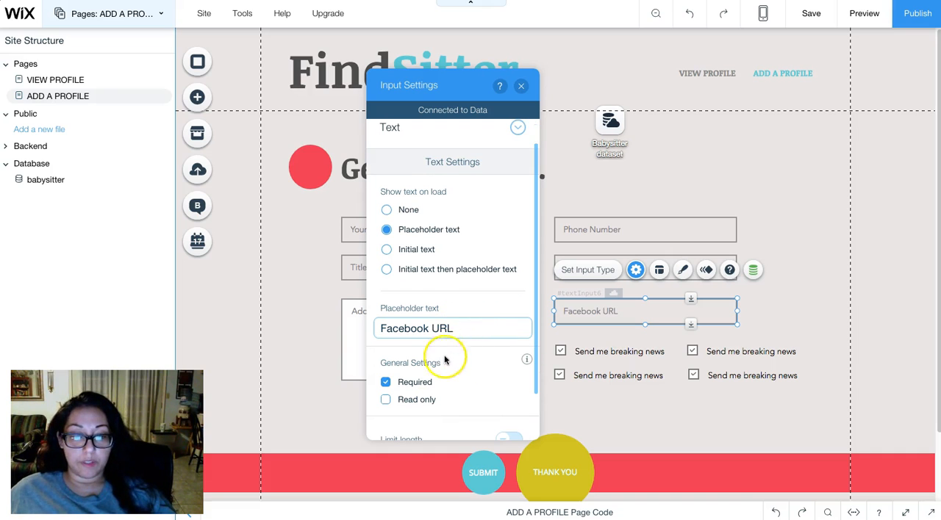
{"action": "left_click", "coordinate": [386, 383]}
{"action": "left_click", "coordinate": [520, 88]}
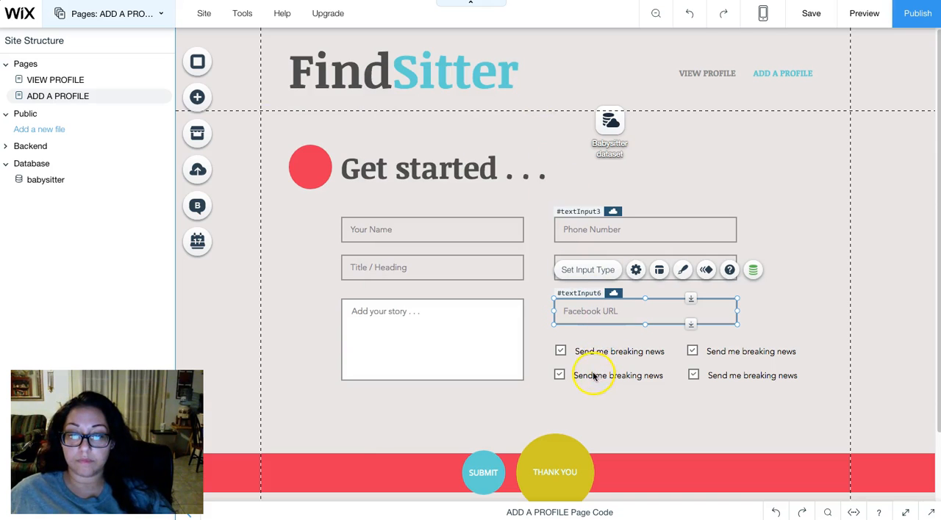
- Try enabling pattern validation on the "Facebook URL" input, and switch the validation off again
{"action": "scroll", "coordinate": [610, 340], "scroll_direction": "down", "scroll_amount": 1}
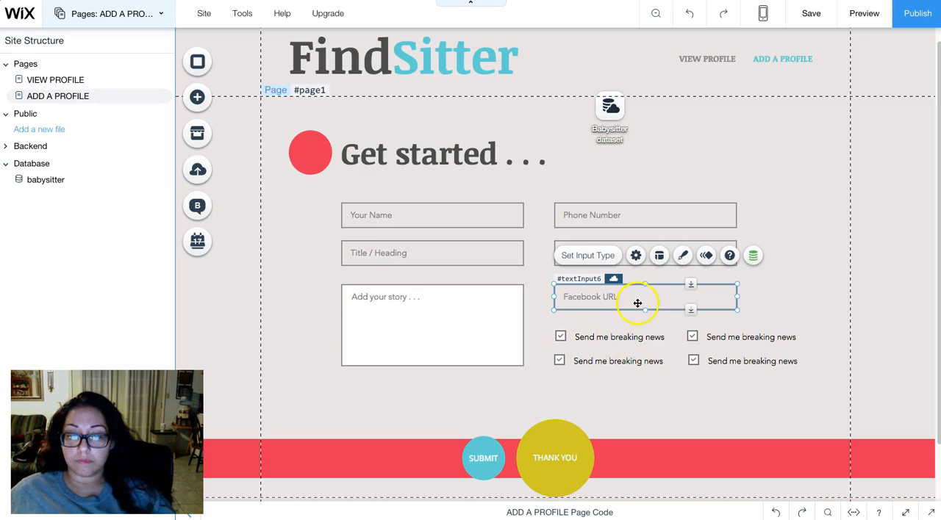
{"action": "left_click", "coordinate": [635, 256]}
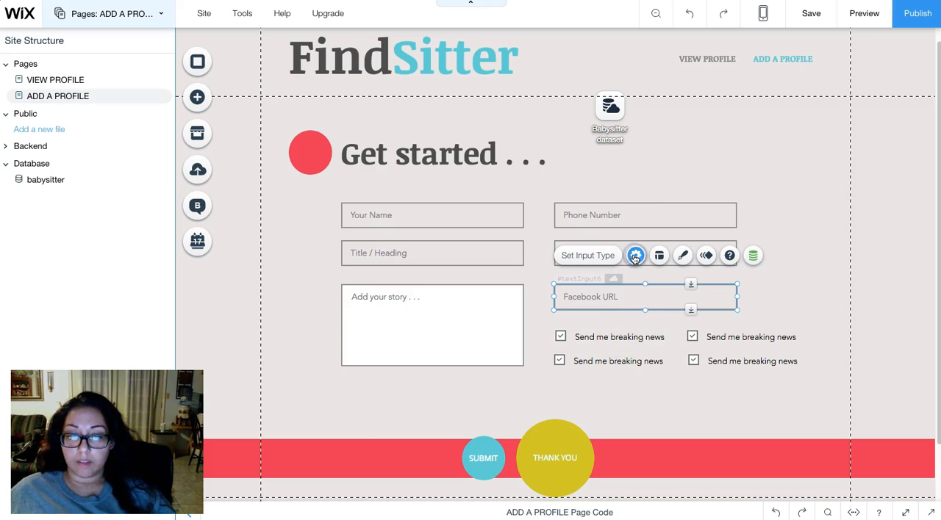
{"action": "scroll", "coordinate": [507, 339], "scroll_direction": "down", "scroll_amount": 2}
{"action": "left_click", "coordinate": [505, 424]}
{"action": "scroll", "coordinate": [486, 412], "scroll_direction": "down", "scroll_amount": 2}
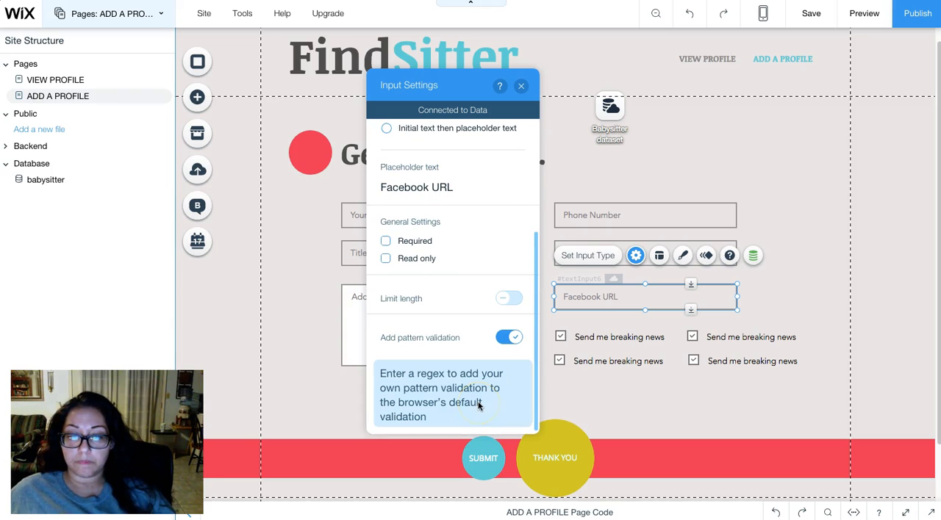
{"action": "scroll", "coordinate": [478, 406], "scroll_direction": "up", "scroll_amount": 3}
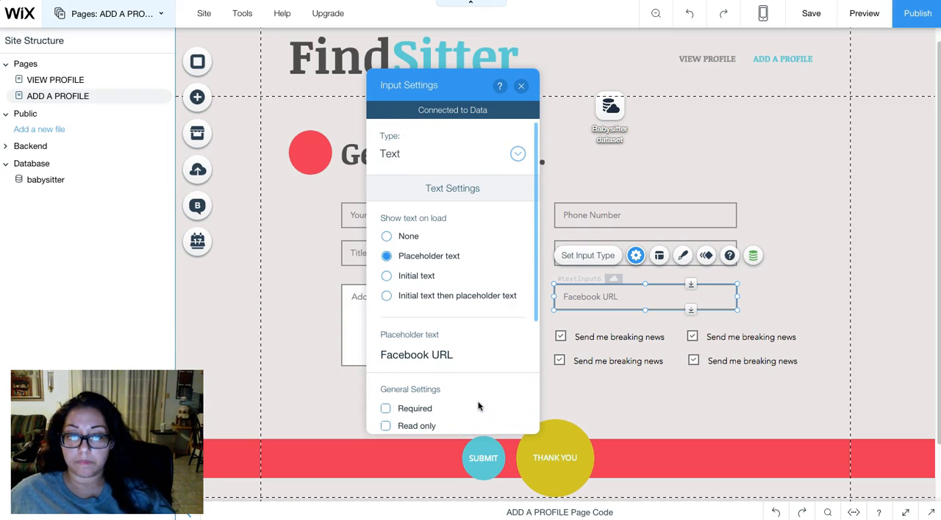
{"action": "scroll", "coordinate": [478, 394], "scroll_direction": "down", "scroll_amount": 3}
{"action": "left_click", "coordinate": [508, 336]}
{"action": "scroll", "coordinate": [495, 189], "scroll_direction": "up", "scroll_amount": 2}
{"action": "left_click", "coordinate": [520, 87]}
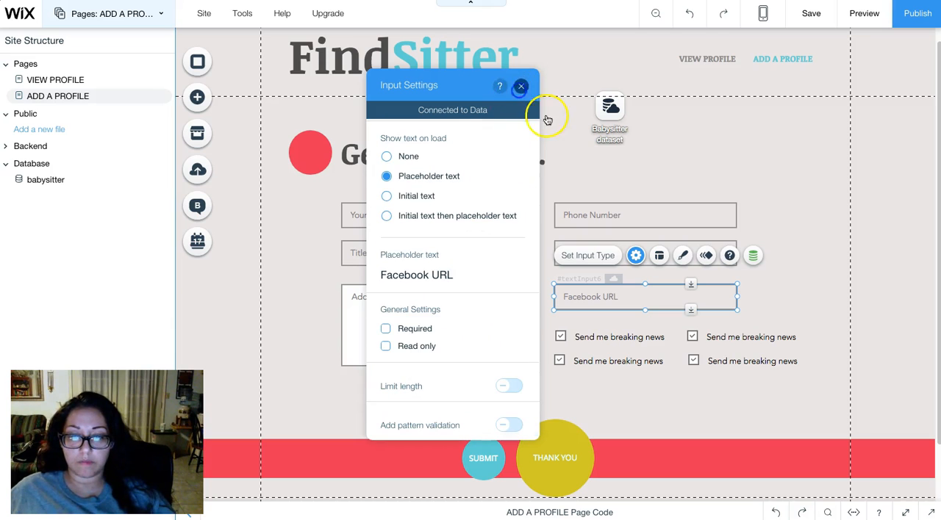
- Change the label of the form's upper-left checkbox to "AM Availability"
{"action": "left_click", "coordinate": [623, 337]}
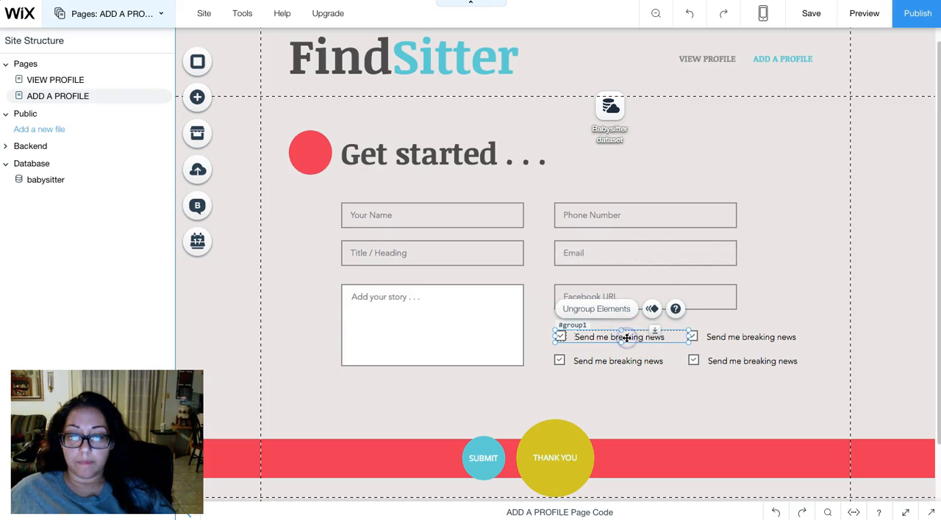
{"action": "left_click", "coordinate": [626, 338]}
{"action": "left_click", "coordinate": [602, 310]}
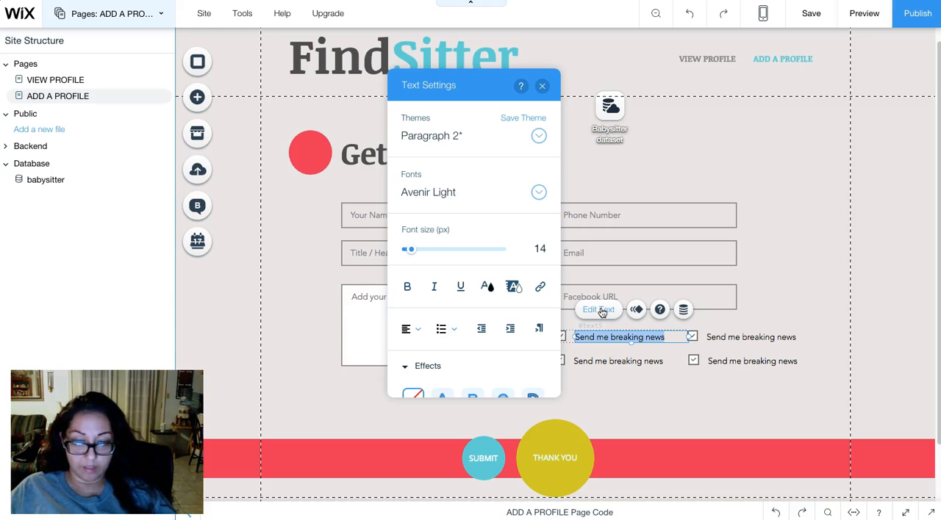
{"action": "type", "text": "A"}
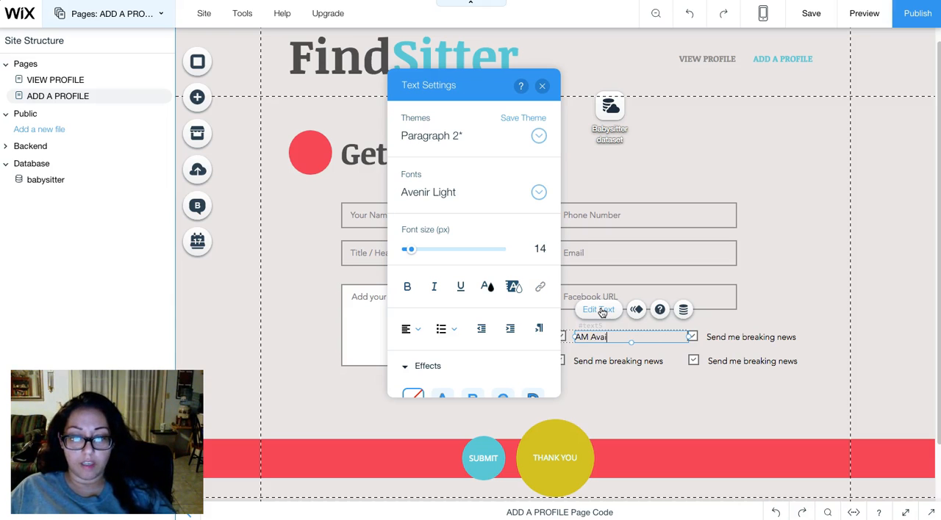
{"action": "type", "text": "M Availability"}
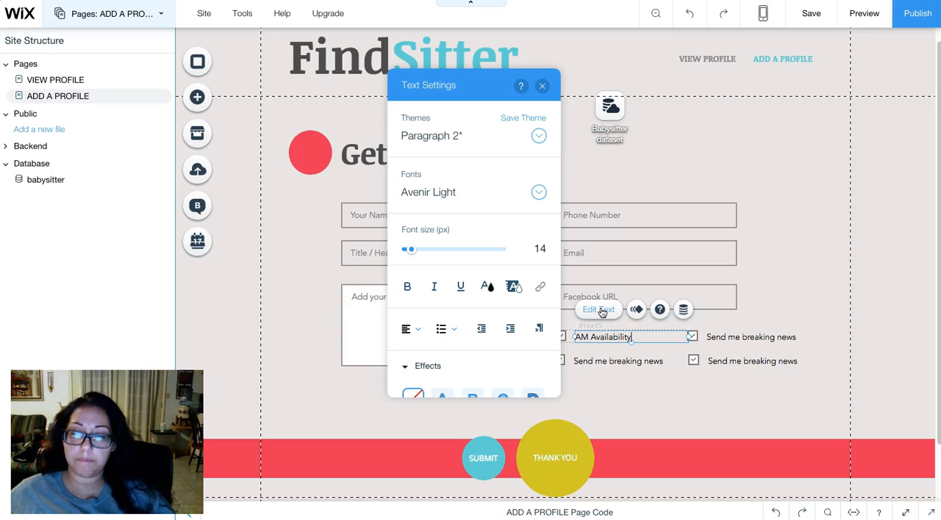
- Change the label of the checkbox below "AM Availability" to "PM Availability"
{"action": "left_click", "coordinate": [634, 362]}
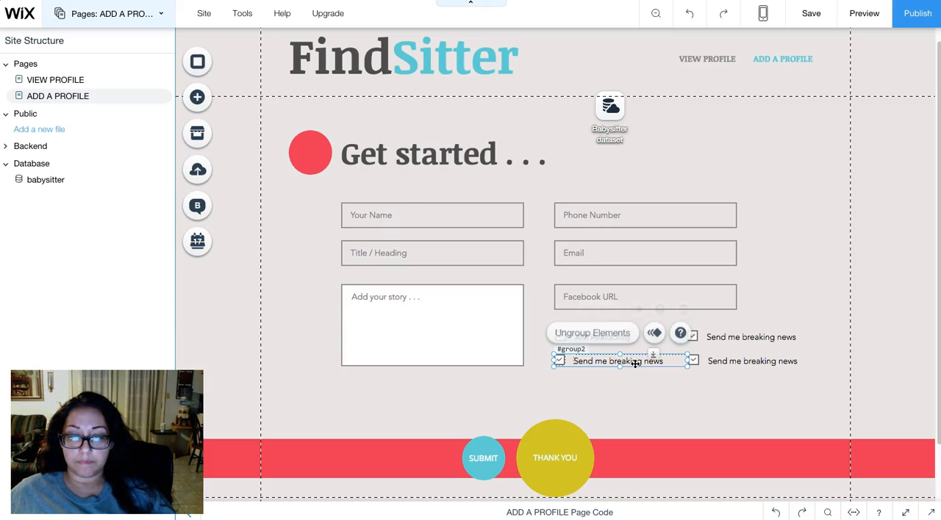
{"action": "left_click", "coordinate": [625, 361]}
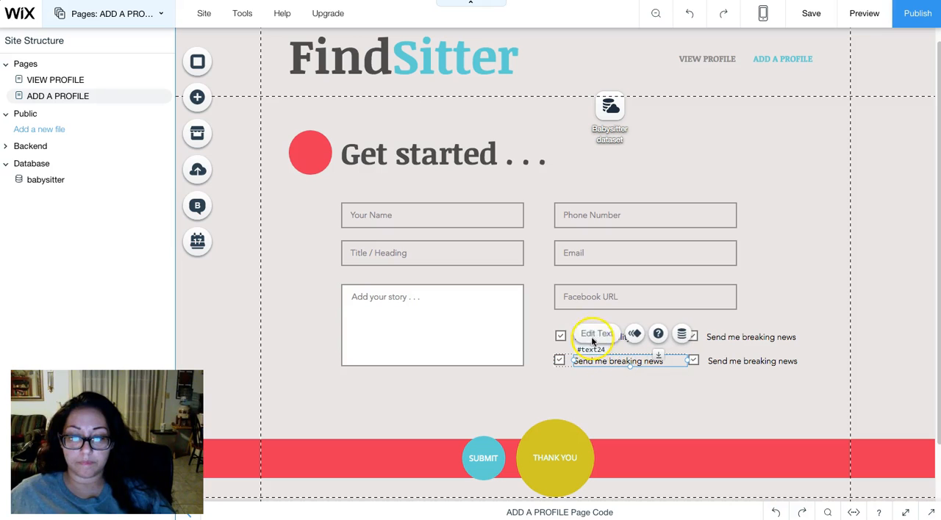
{"action": "left_click", "coordinate": [593, 335]}
{"action": "type", "text": "PM Availability"}
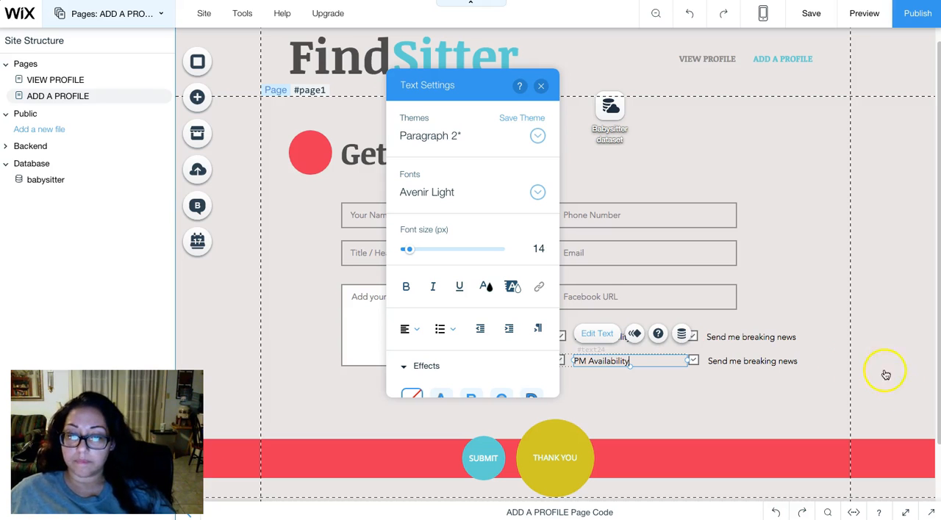
- Change the label of the checkbox beside "AM Availability" to "Weekend Availability"
{"action": "left_click", "coordinate": [752, 338]}
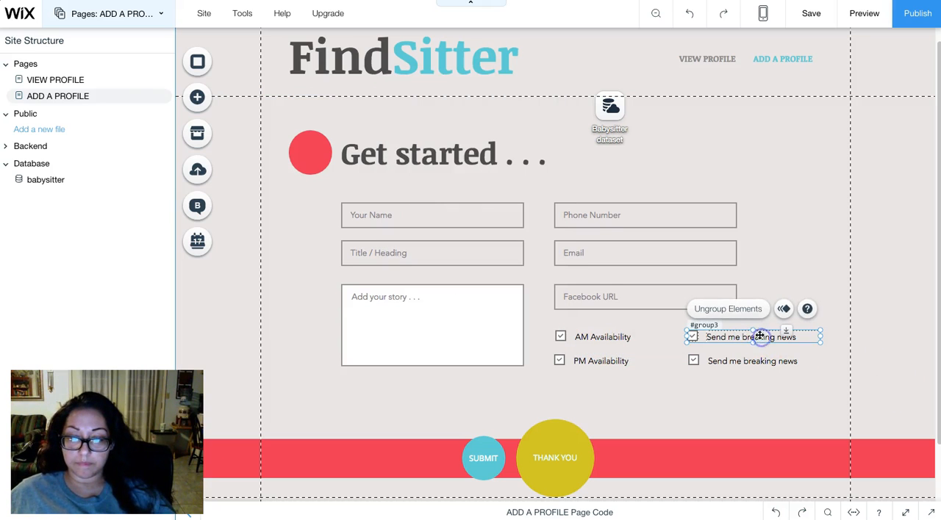
{"action": "left_click", "coordinate": [739, 324]}
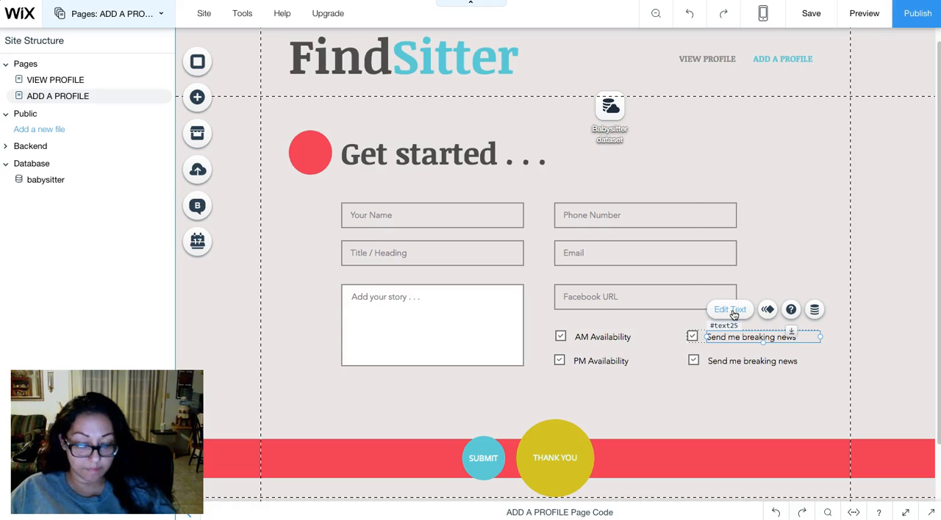
{"action": "left_click", "coordinate": [731, 311]}
{"action": "type", "text": "Weekend Ava"}
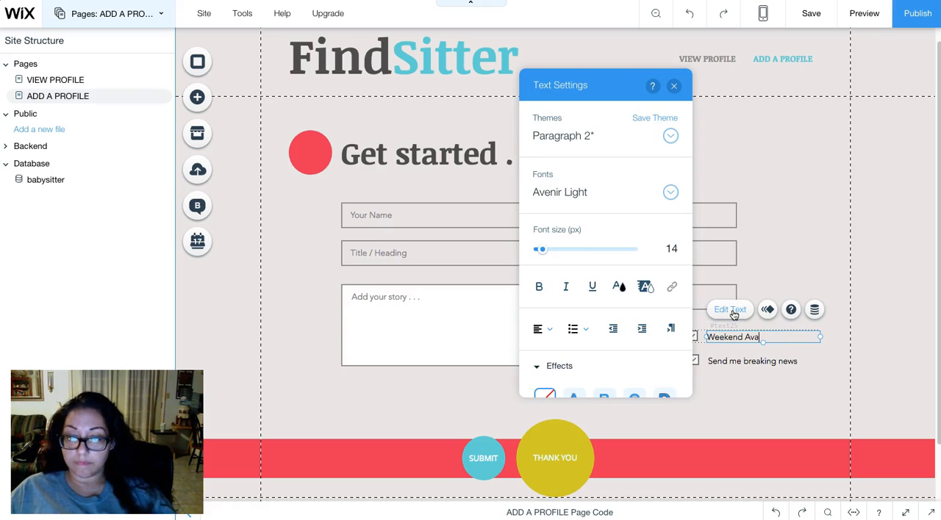
{"action": "type", "text": "ilability"}
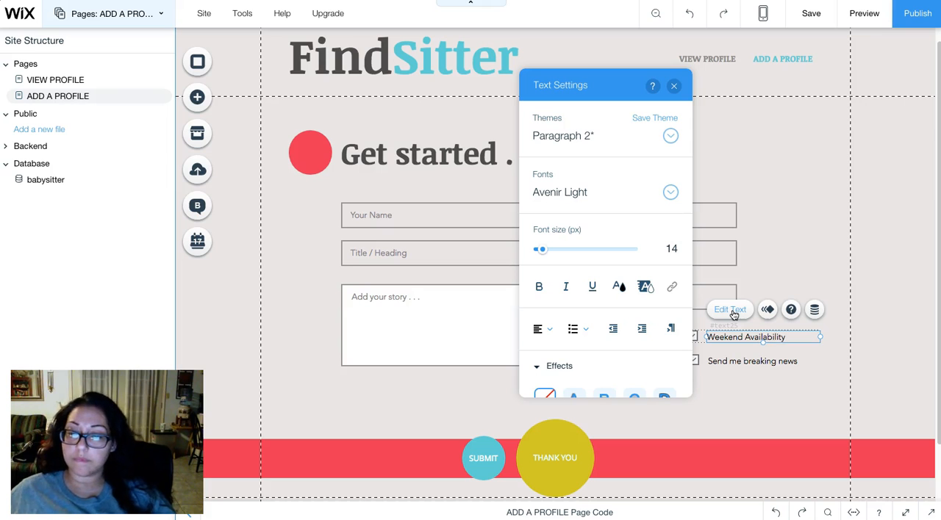
- Change the label of the remaining checkbox, beside "PM Availability", to "Weekend Availability"
{"action": "left_click", "coordinate": [746, 363]}
{"action": "left_click", "coordinate": [748, 361]}
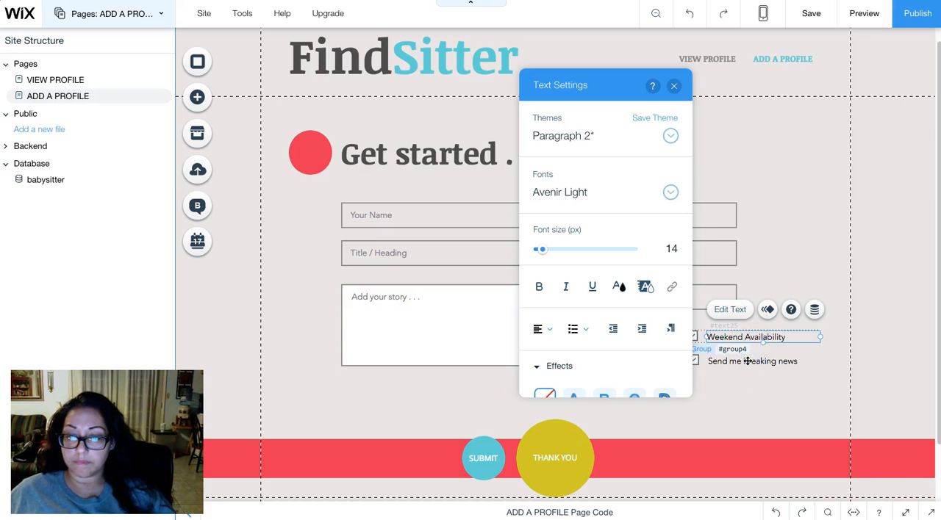
{"action": "left_click", "coordinate": [747, 362]}
{"action": "left_click", "coordinate": [734, 335]}
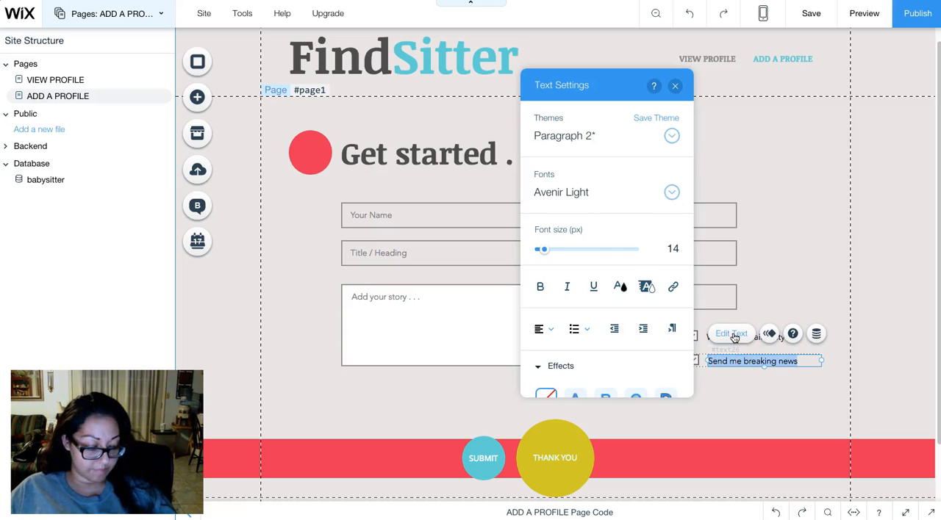
{"action": "type", "text": "Weekend Availability"}
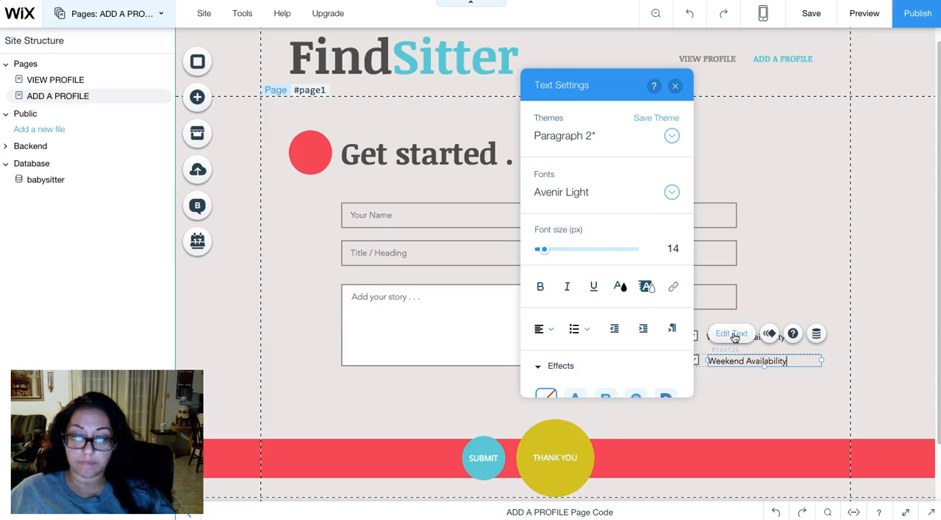
{"action": "left_click", "coordinate": [844, 413]}
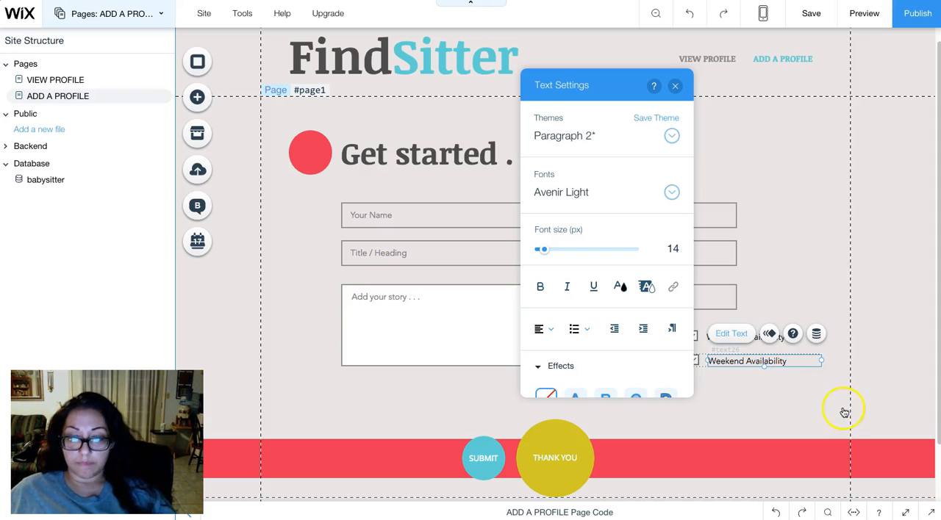
{"action": "left_click", "coordinate": [809, 402]}
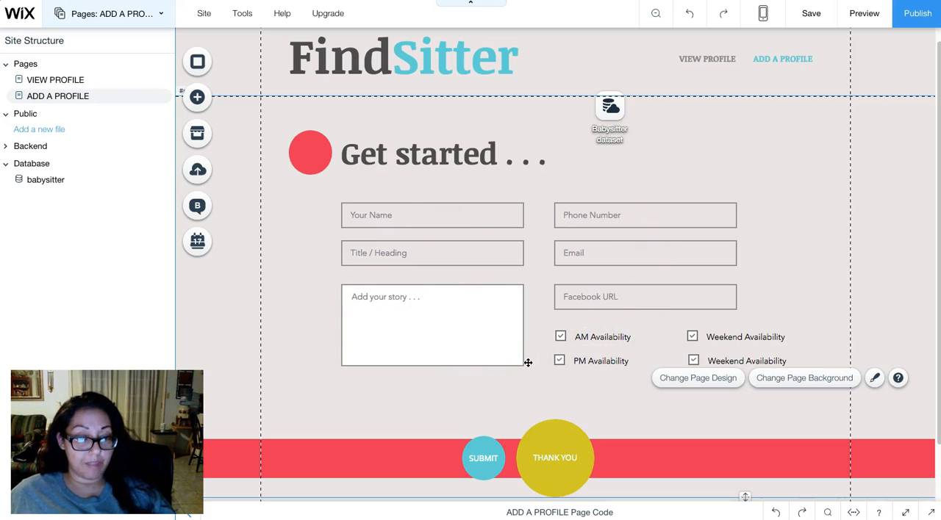
{"action": "left_click", "coordinate": [198, 101]}
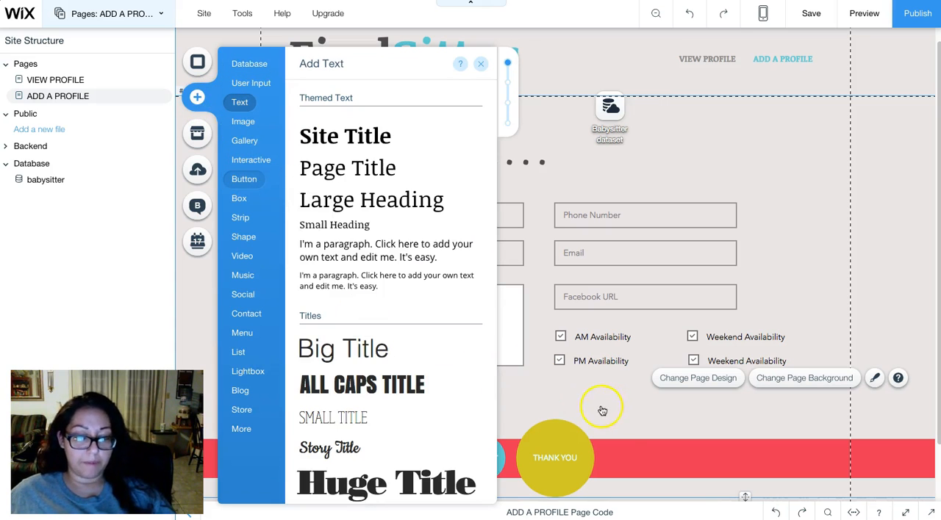
{"action": "left_click", "coordinate": [482, 64]}
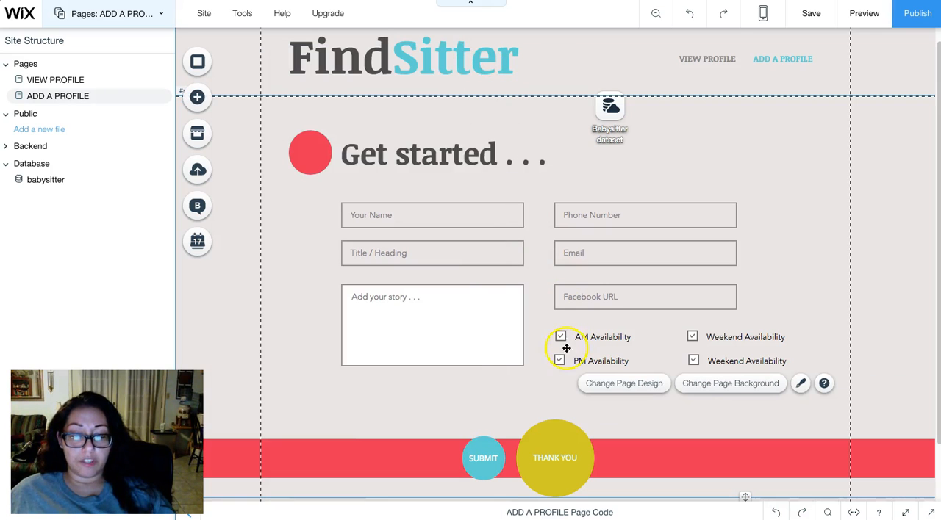
- Connect the THANK YOU button's link to the Submit action of the Babysitter dataset
{"action": "left_click", "coordinate": [546, 447]}
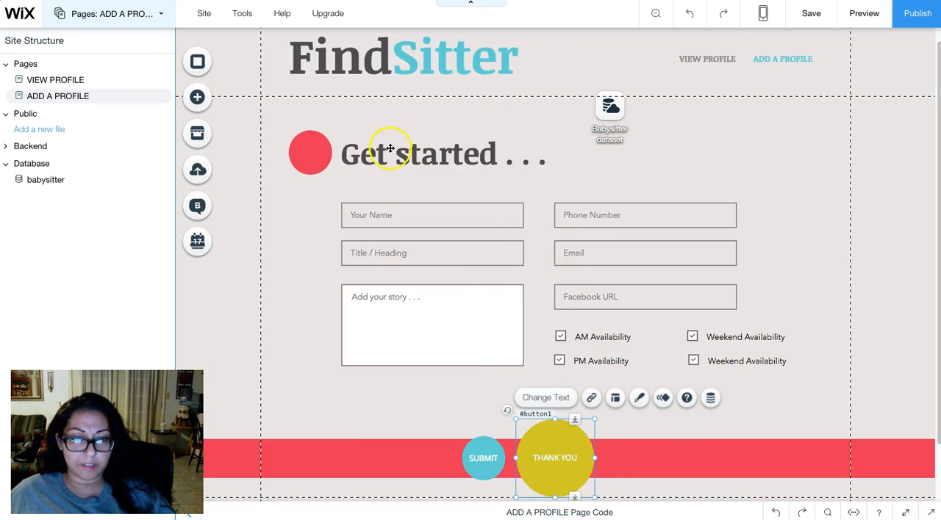
{"action": "scroll", "coordinate": [597, 257], "scroll_direction": "down", "scroll_amount": 2}
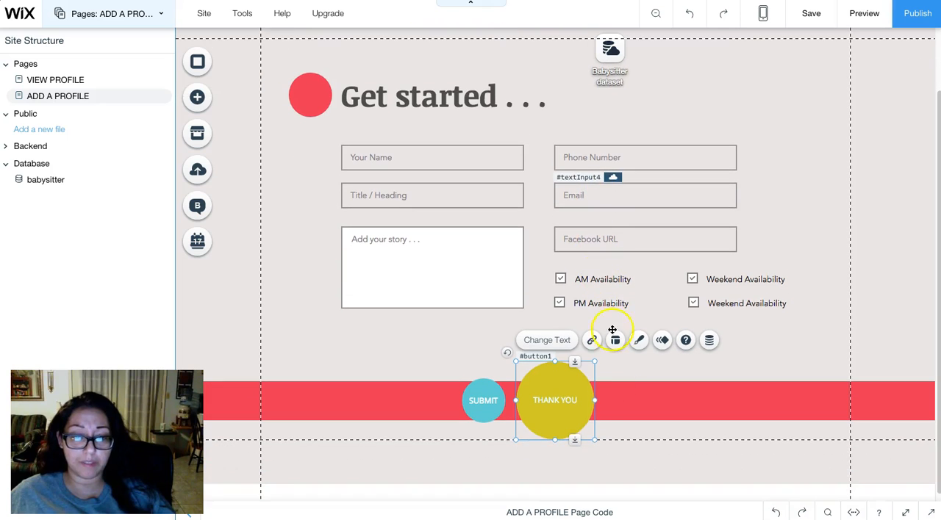
{"action": "scroll", "coordinate": [581, 399], "scroll_direction": "up", "scroll_amount": 2}
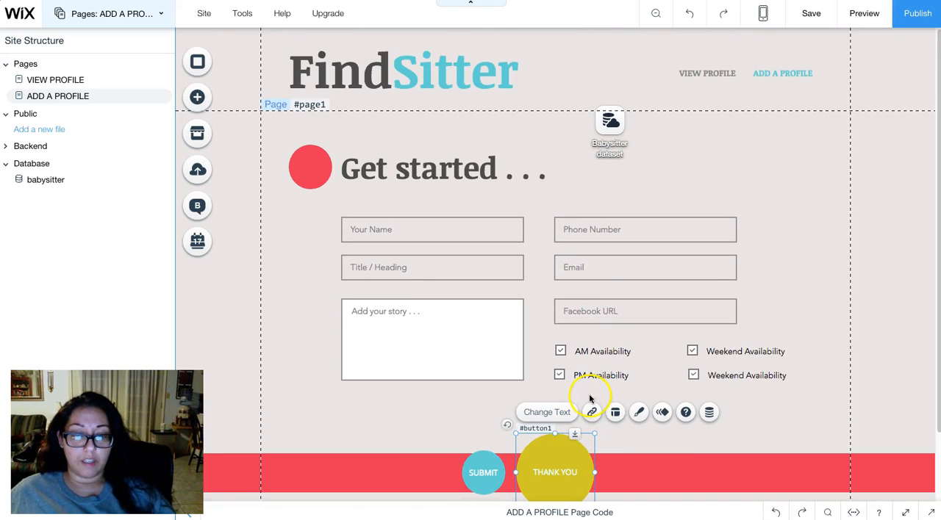
{"action": "scroll", "coordinate": [598, 403], "scroll_direction": "down", "scroll_amount": 1}
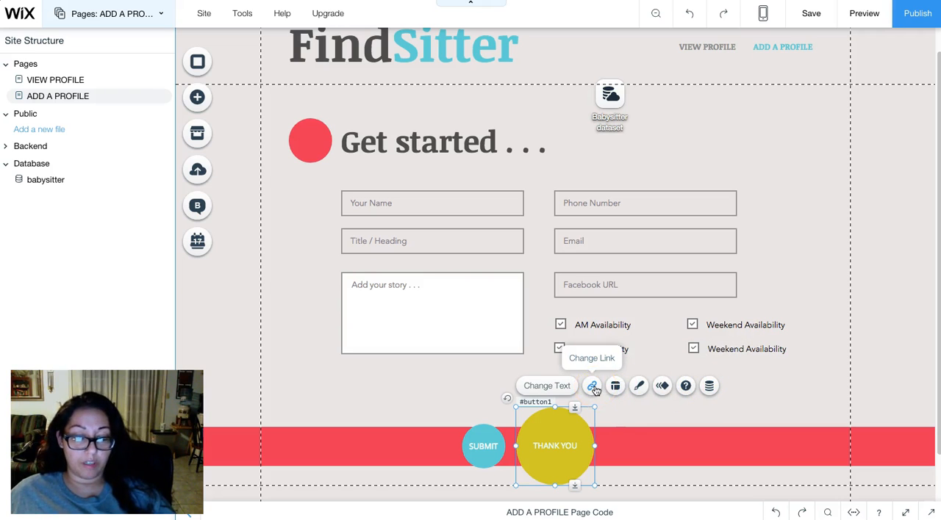
{"action": "left_click", "coordinate": [709, 386]}
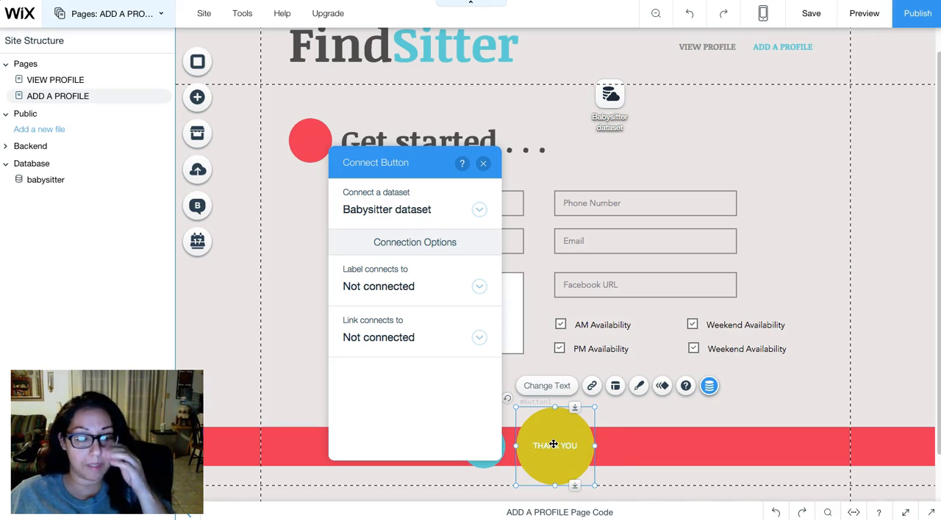
{"action": "left_click", "coordinate": [373, 339]}
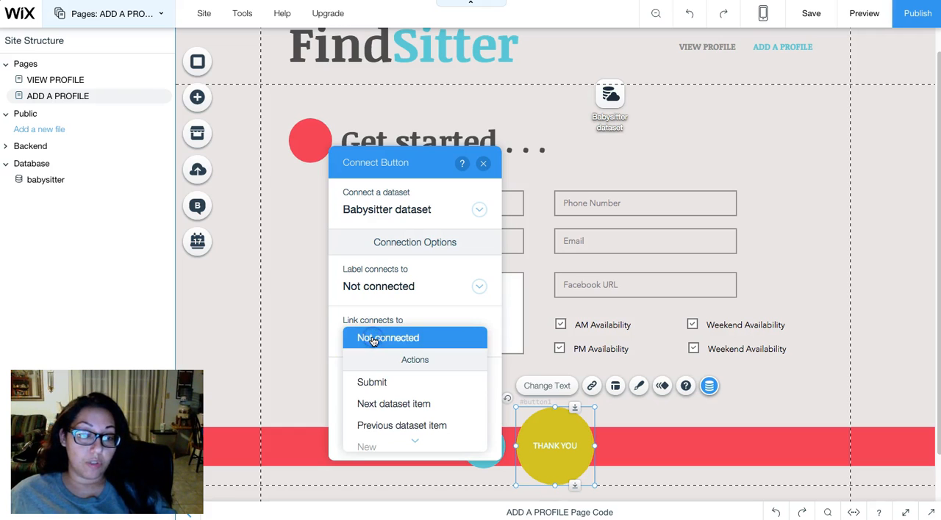
{"action": "left_click", "coordinate": [399, 389]}
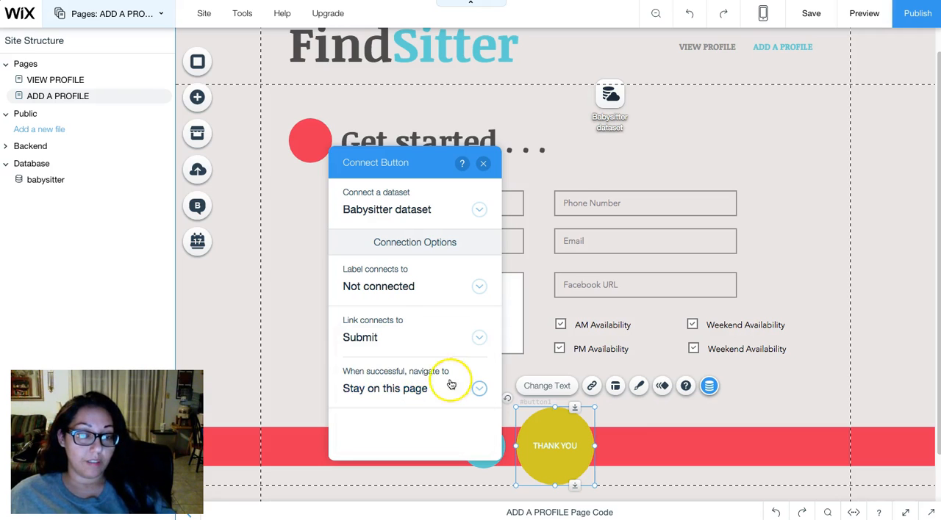
- Examine the dataset actions available for the THANK YOU button's link and the destinations offered after a successful submission
{"action": "left_click", "coordinate": [414, 390]}
{"action": "scroll", "coordinate": [426, 335], "scroll_direction": "down", "scroll_amount": 1}
{"action": "left_click", "coordinate": [400, 411]}
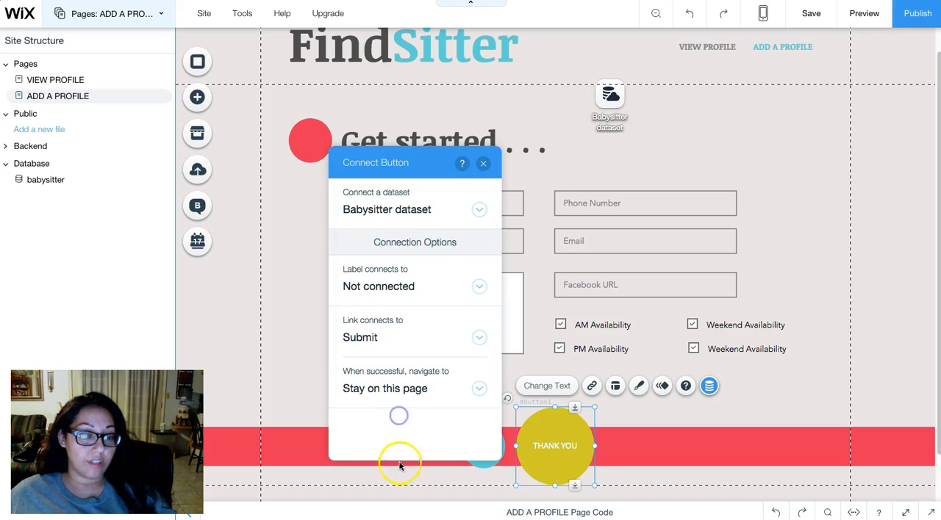
{"action": "left_click", "coordinate": [383, 336]}
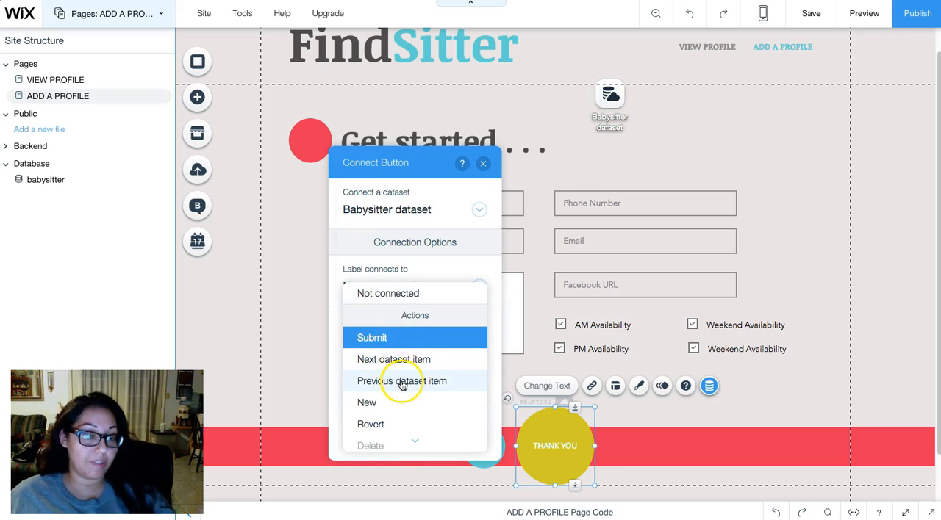
{"action": "scroll", "coordinate": [403, 385], "scroll_direction": "down", "scroll_amount": 1}
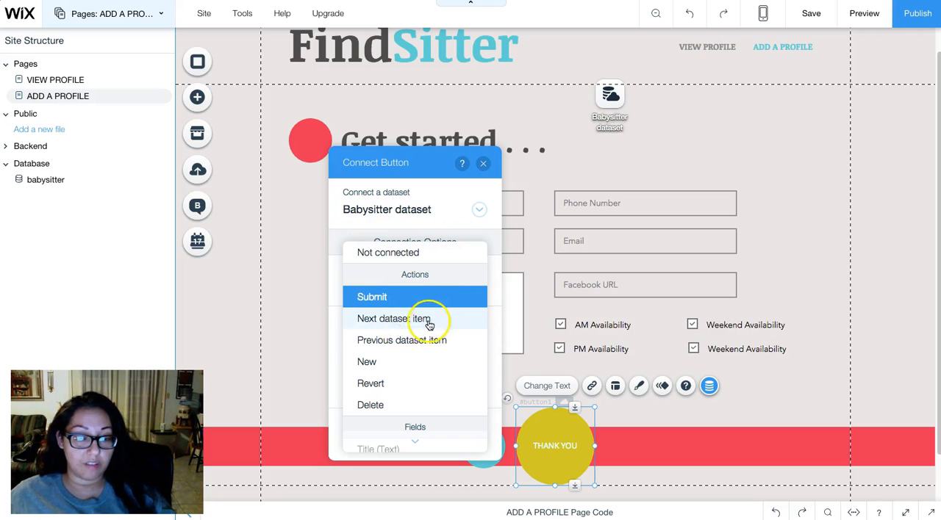
{"action": "left_click", "coordinate": [479, 234]}
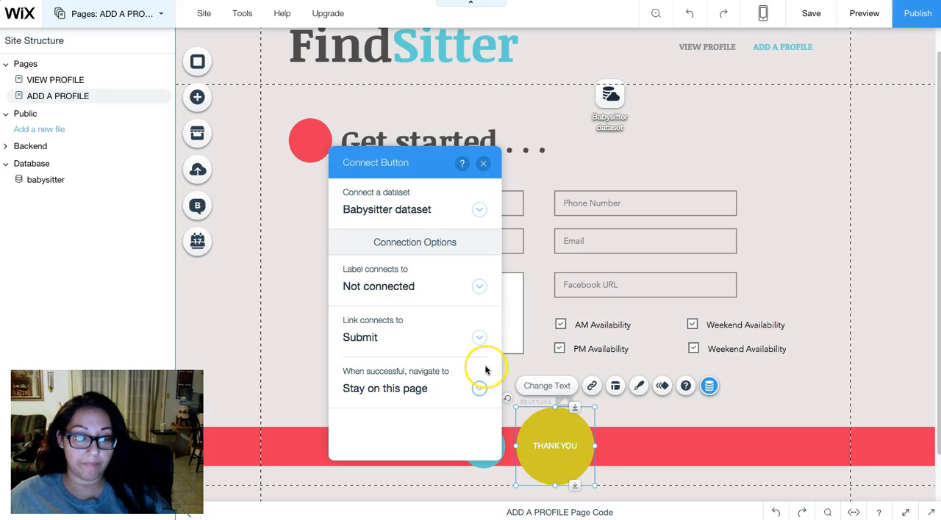
- Open the choices for where the THANK YOU button navigates after a successful submission
{"action": "left_click", "coordinate": [423, 392]}
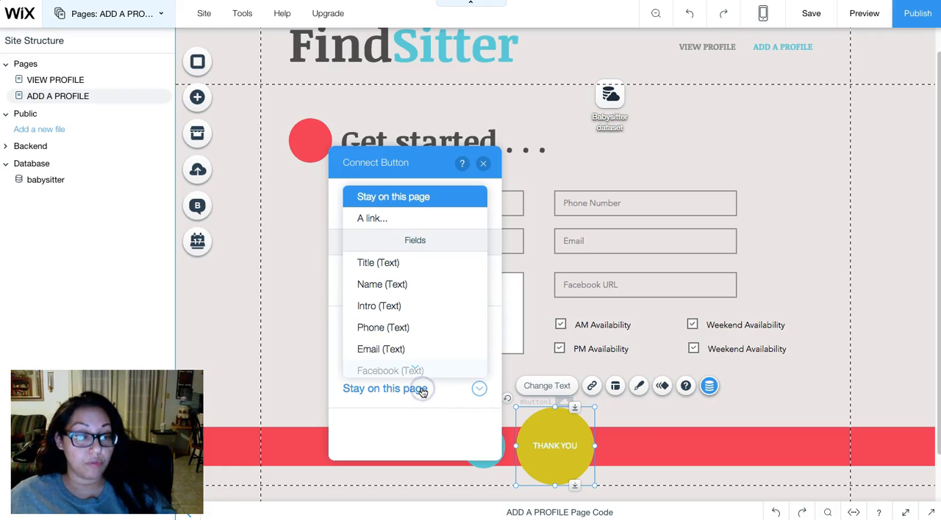
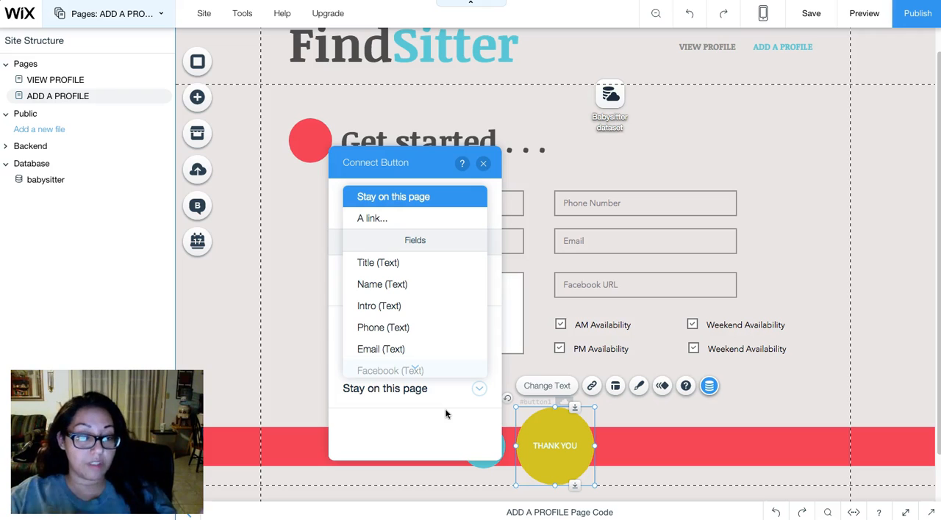
- Set the THANK YOU button to navigate to the VIEW PROFILE page through a link after a successful submission
{"action": "scroll", "coordinate": [415, 331], "scroll_direction": "down", "scroll_amount": 3}
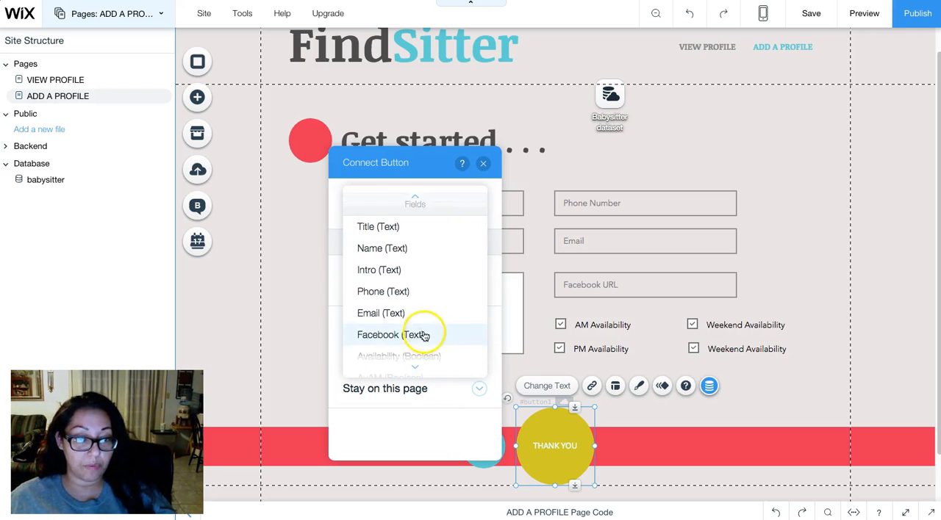
{"action": "scroll", "coordinate": [424, 335], "scroll_direction": "up", "scroll_amount": 5}
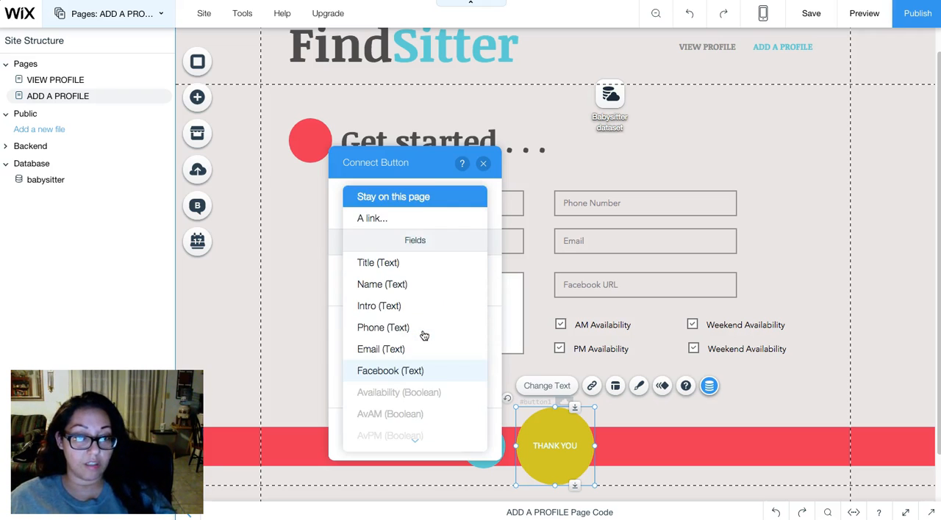
{"action": "left_click", "coordinate": [385, 216]}
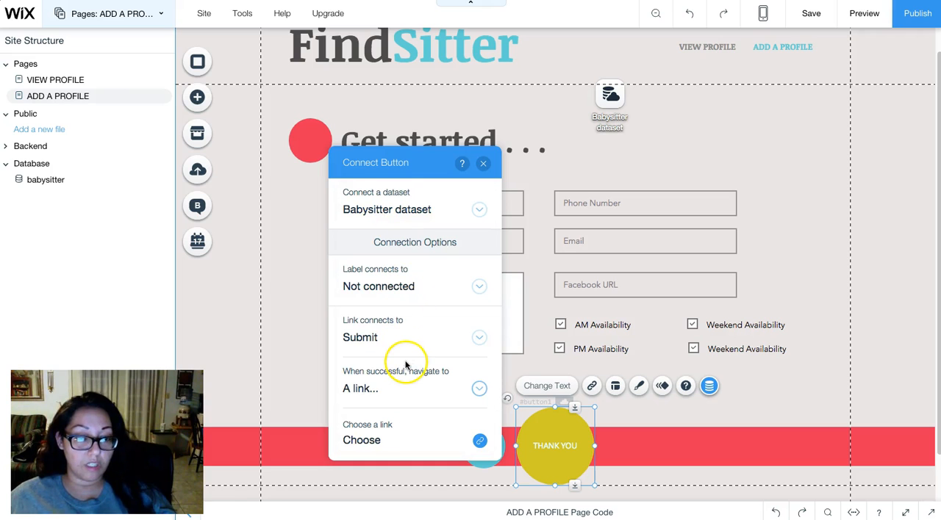
{"action": "left_click", "coordinate": [395, 441]}
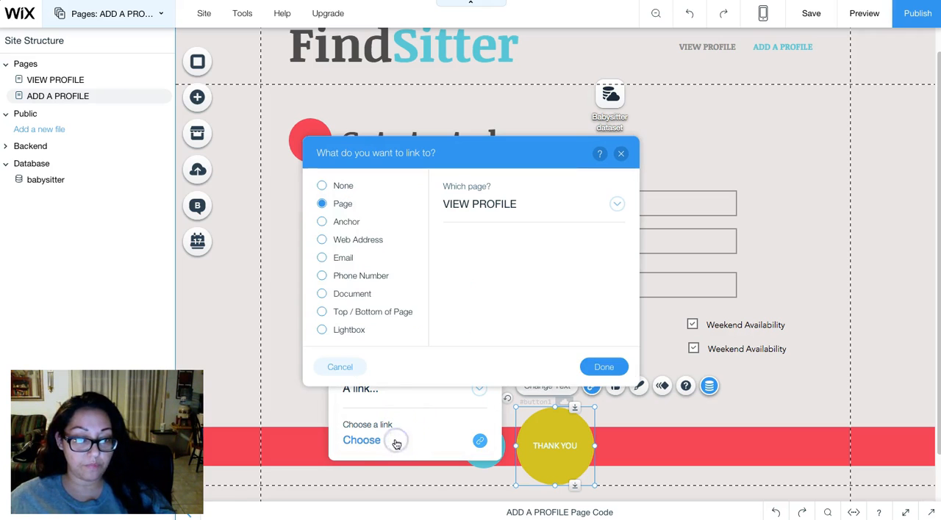
{"action": "left_click", "coordinate": [484, 209]}
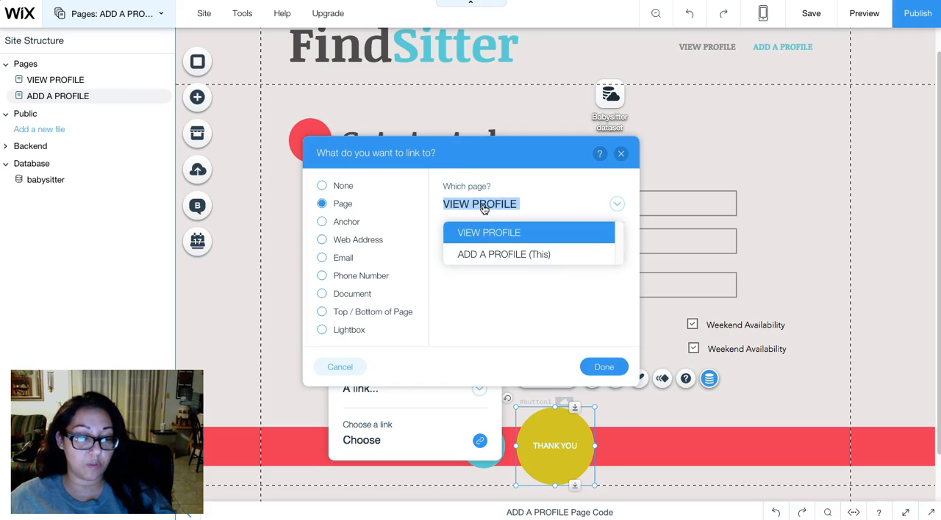
{"action": "left_click", "coordinate": [563, 205]}
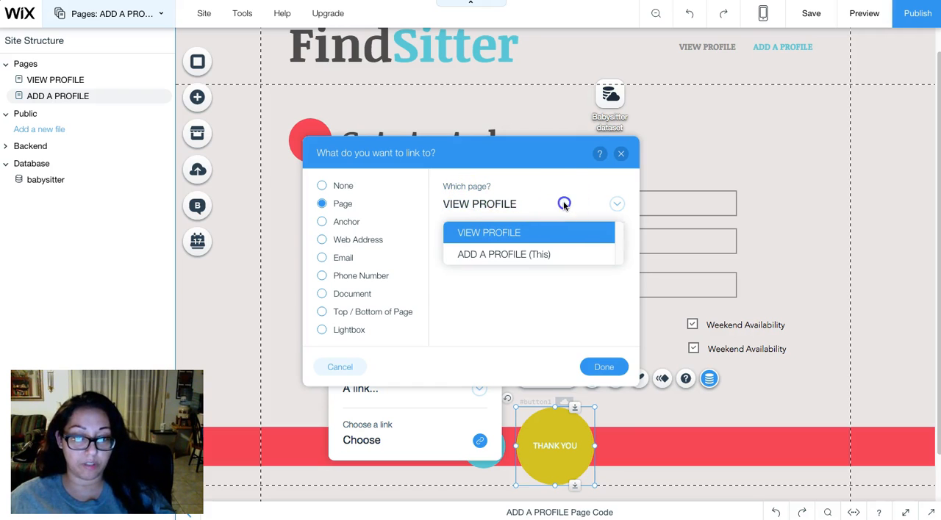
{"action": "left_click", "coordinate": [603, 366]}
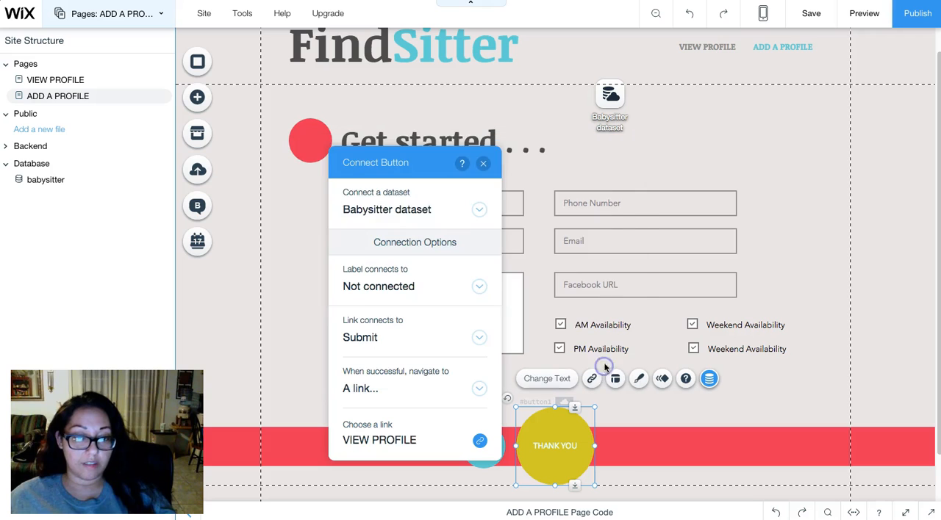
{"action": "left_click", "coordinate": [489, 168]}
{"action": "left_click", "coordinate": [676, 418]}
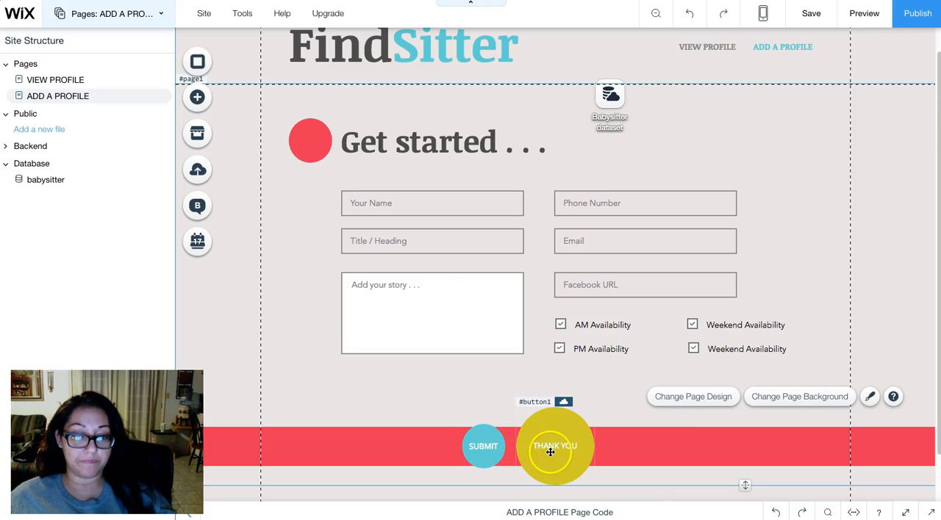
- Delete the blue SUBMIT button and centre the THANK YOU button on the red strip in its place
{"action": "left_click", "coordinate": [494, 446]}
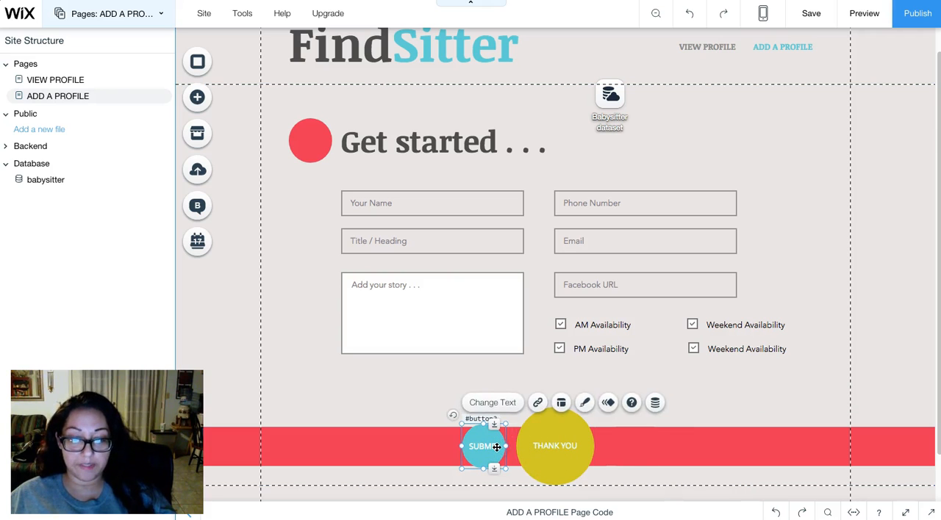
{"action": "key", "text": "Delete"}
{"action": "left_click_drag", "start_coordinate": [550, 444], "coordinate": [578, 446]}
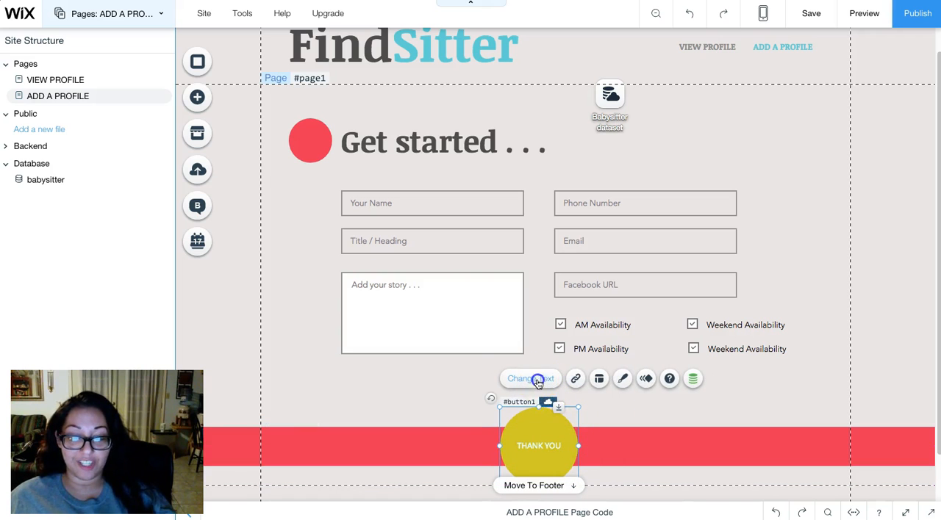
- Change the THANK YOU button's text to "SUBMIT"
{"action": "left_click", "coordinate": [537, 380]}
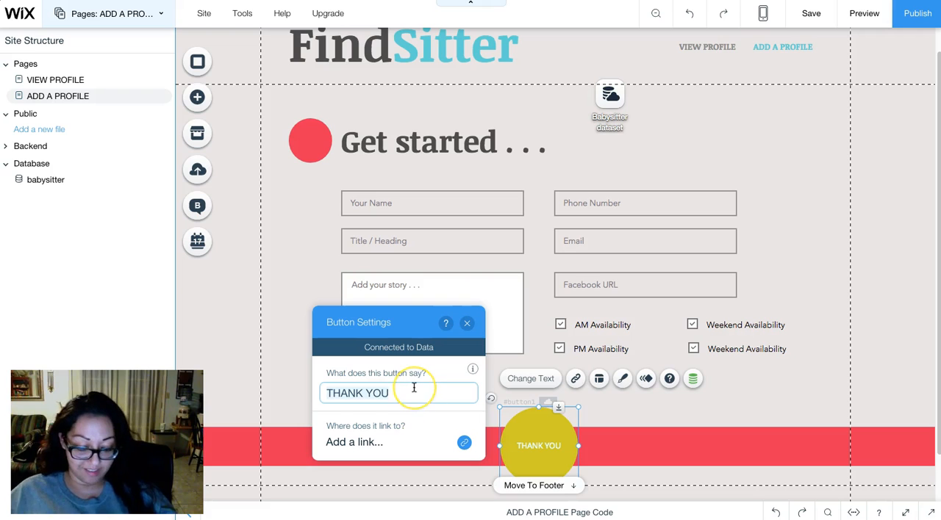
{"action": "type", "text": "s"}
{"action": "key", "text": "BackSpace"}
{"action": "type", "text": "SUBMIT"}
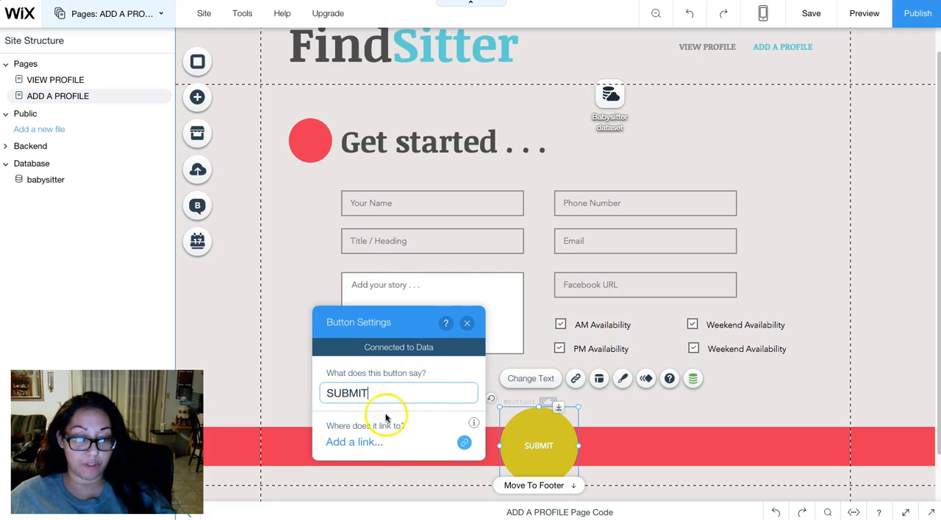
{"action": "left_click", "coordinate": [466, 328]}
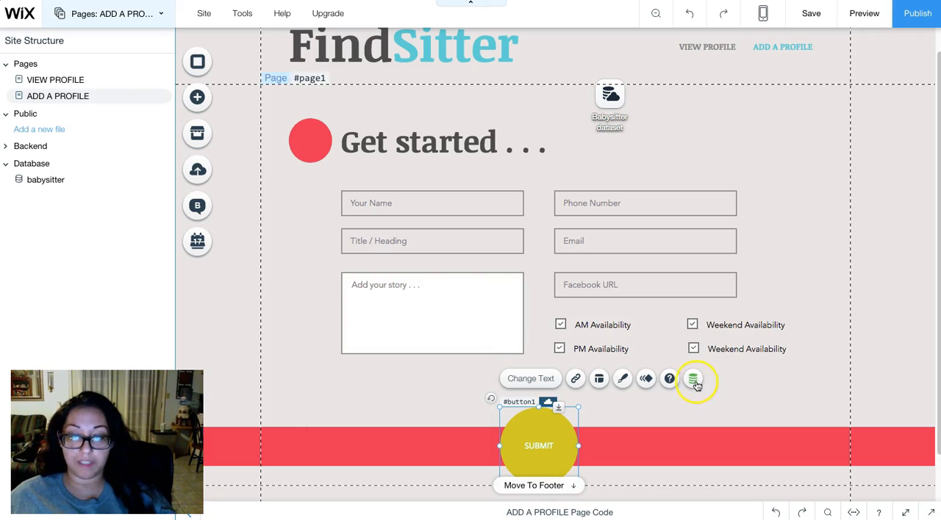
{"action": "left_click", "coordinate": [741, 384]}
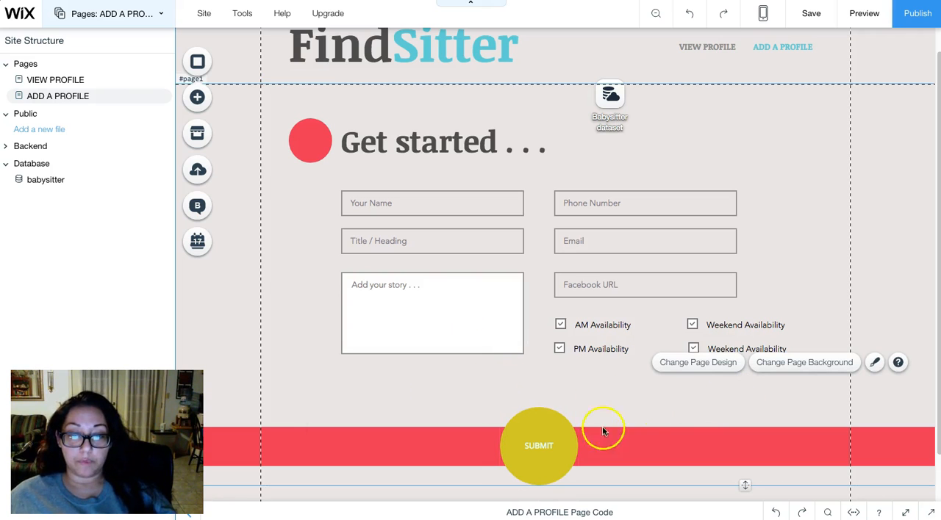
- Move the red strip up slightly and re-centre the SUBMIT button vertically on it
{"action": "left_click", "coordinate": [740, 434]}
{"action": "left_click_drag", "start_coordinate": [749, 425], "coordinate": [747, 416]}
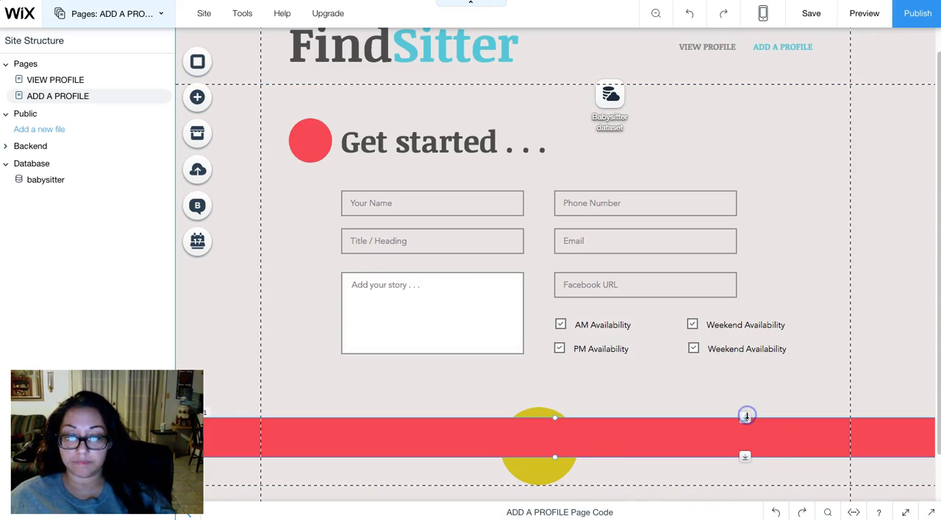
{"action": "left_click_drag", "start_coordinate": [531, 469], "coordinate": [540, 441]}
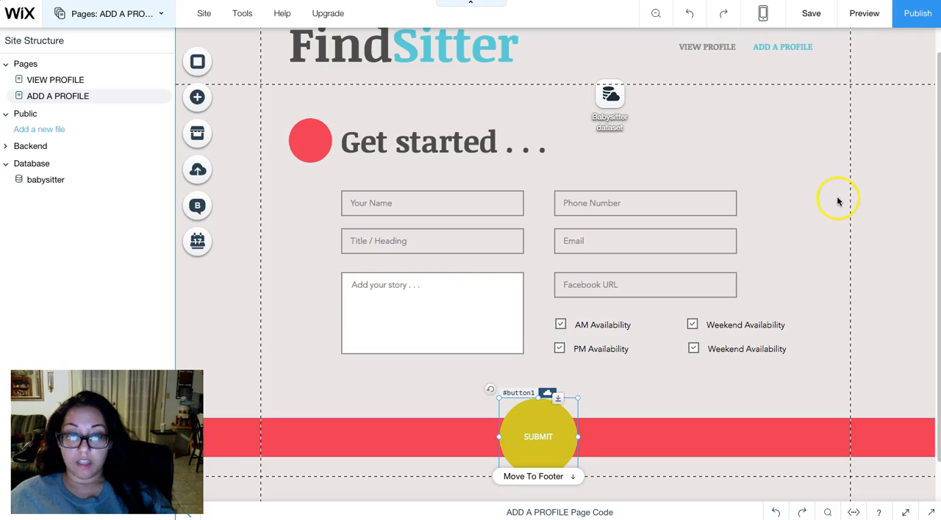
{"action": "left_click", "coordinate": [920, 151]}
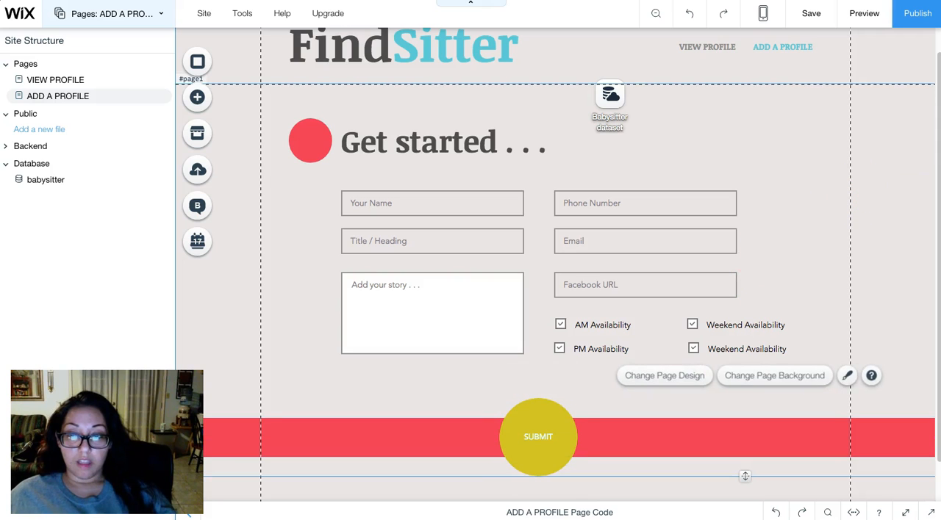
- Publish the site and dismiss the publishing confirmation
{"action": "left_click", "coordinate": [920, 15]}
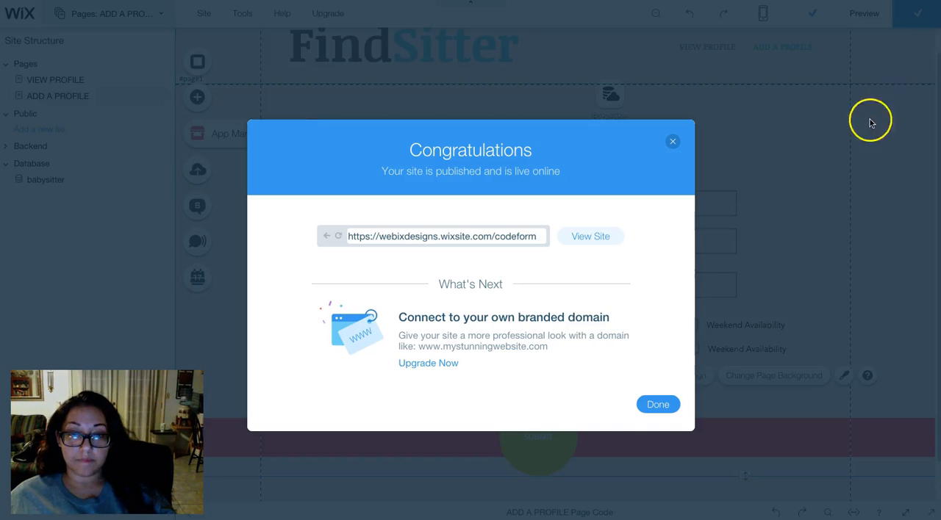
{"action": "left_click", "coordinate": [658, 404]}
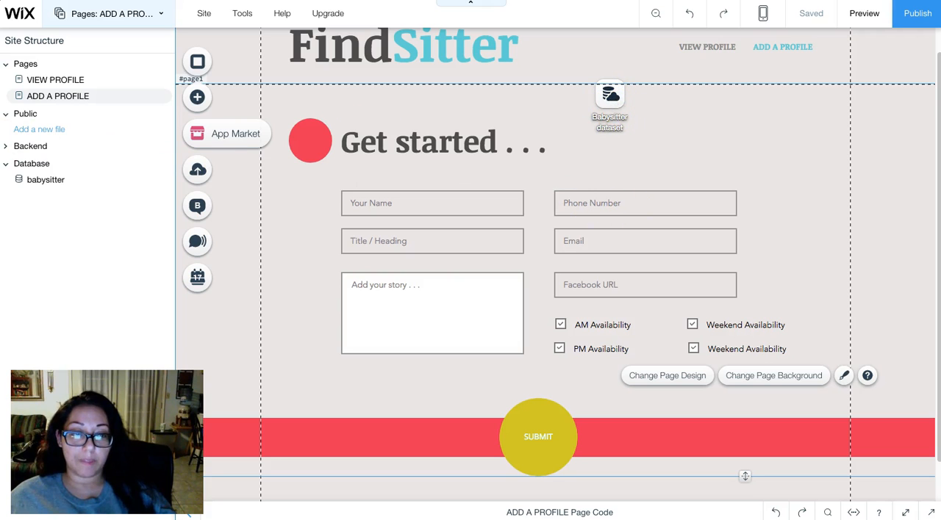
- Preview the site and look over the form on the ADD A PROFILE page
{"action": "left_click", "coordinate": [865, 17]}
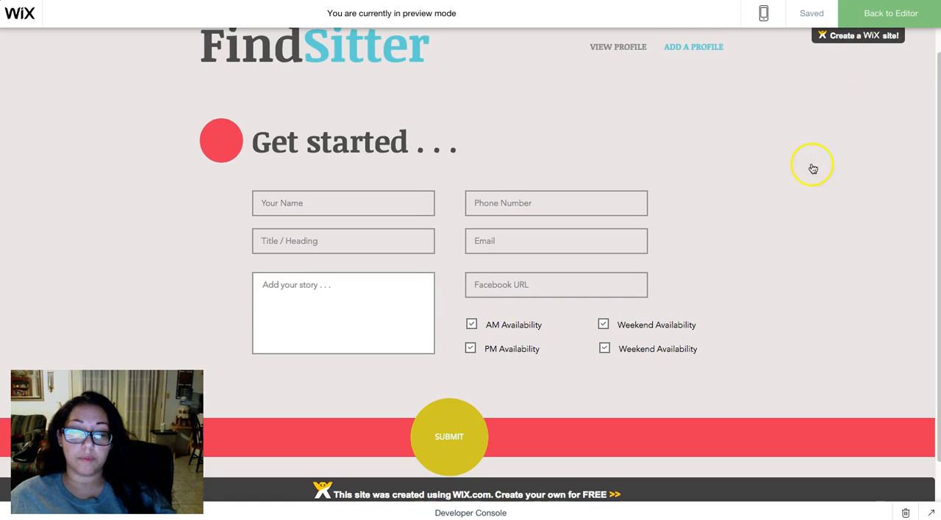
{"action": "left_click", "coordinate": [314, 232]}
{"action": "scroll", "coordinate": [414, 248], "scroll_direction": "down", "scroll_amount": 1}
{"action": "scroll", "coordinate": [414, 247], "scroll_direction": "up", "scroll_amount": 2}
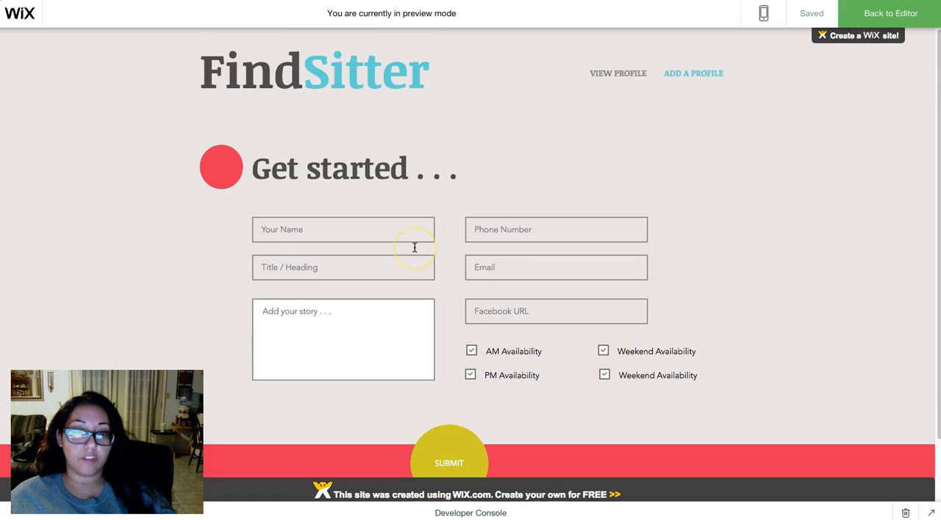
{"action": "left_click", "coordinate": [887, 14]}
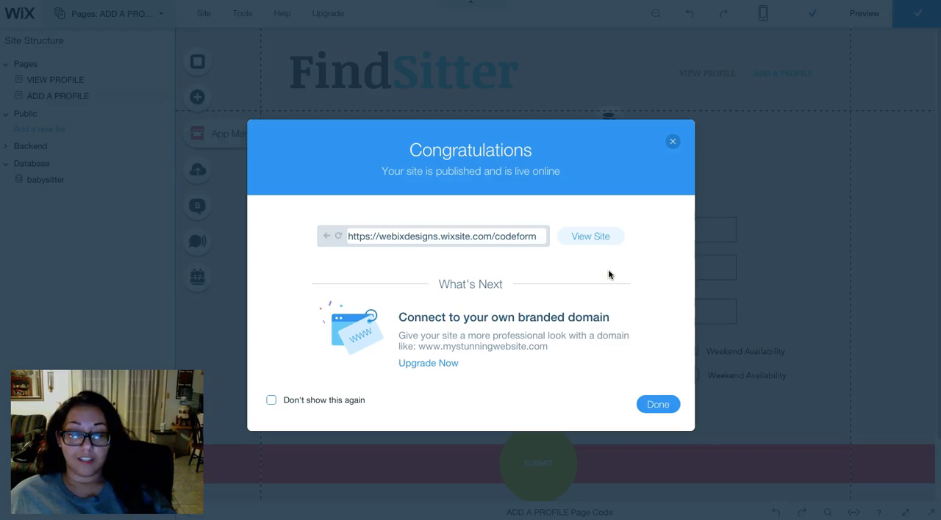
{"action": "triple_click", "coordinate": [446, 237]}
{"action": "key", "text": "super+c"}
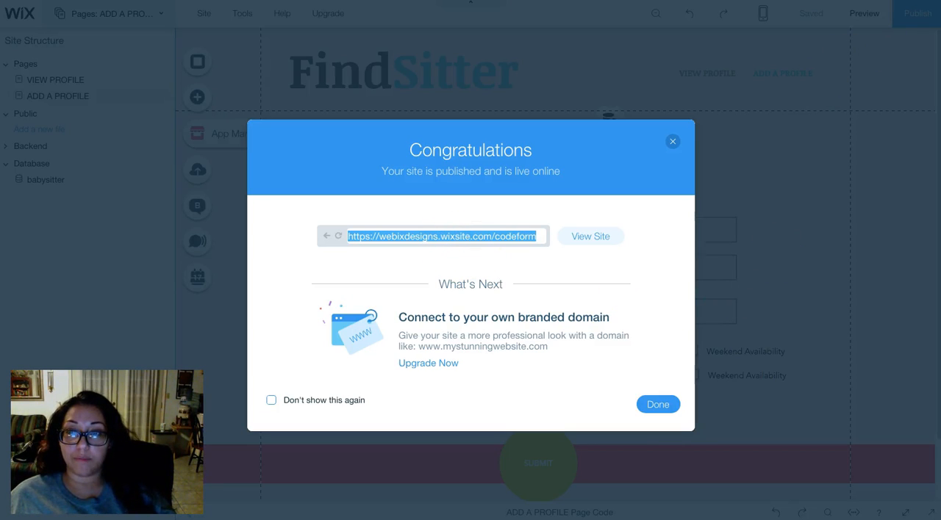
{"action": "key", "text": "super+t"}
{"action": "key", "text": "super+v"}
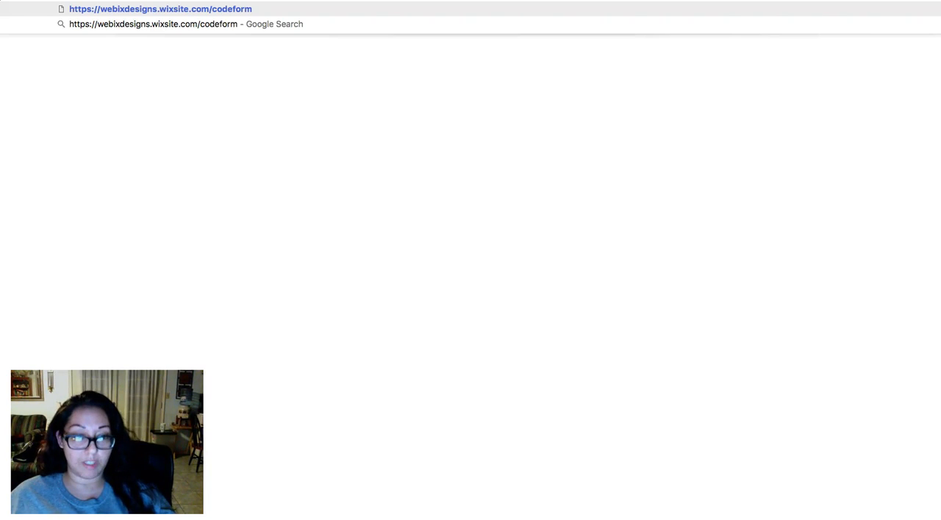
{"action": "key", "text": "Return"}
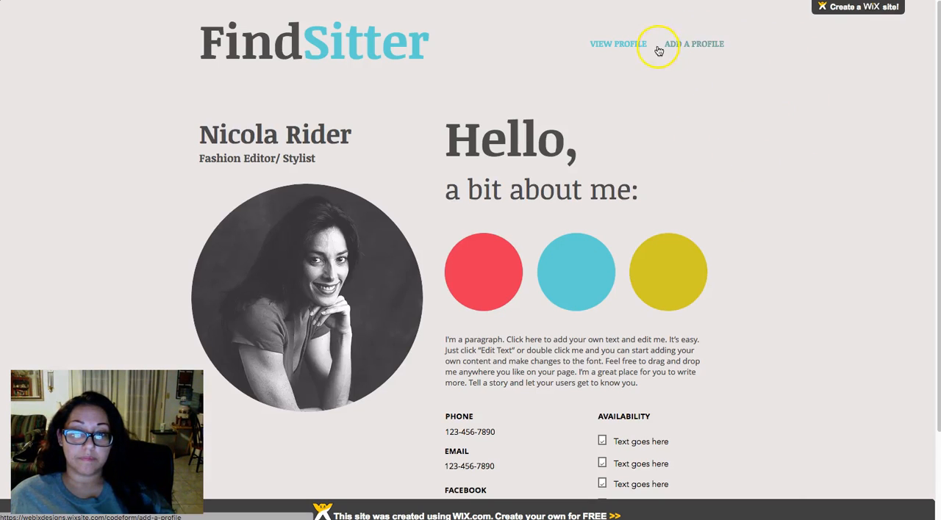
{"action": "left_click", "coordinate": [696, 46]}
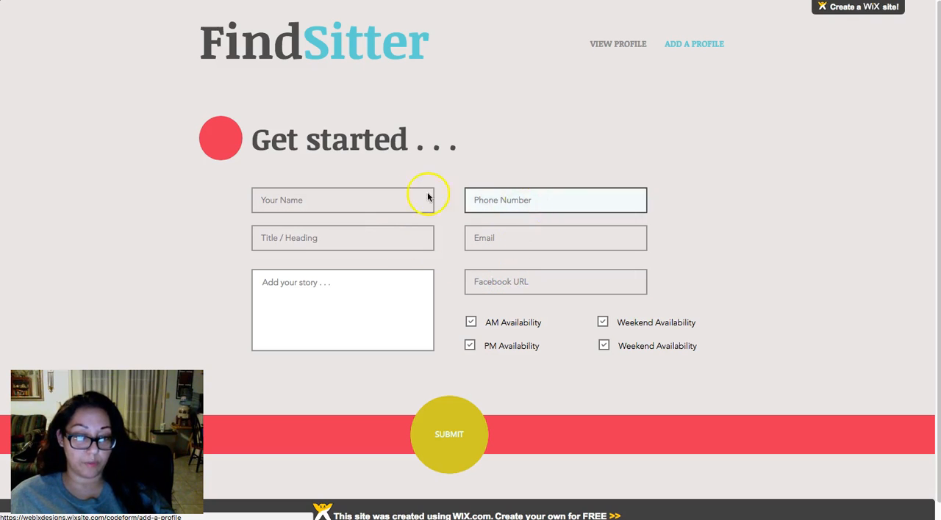
- Fill in the form's name, phone number and email fields with test contact details, and enter "This is a test" as the title
{"action": "left_click", "coordinate": [343, 193]}
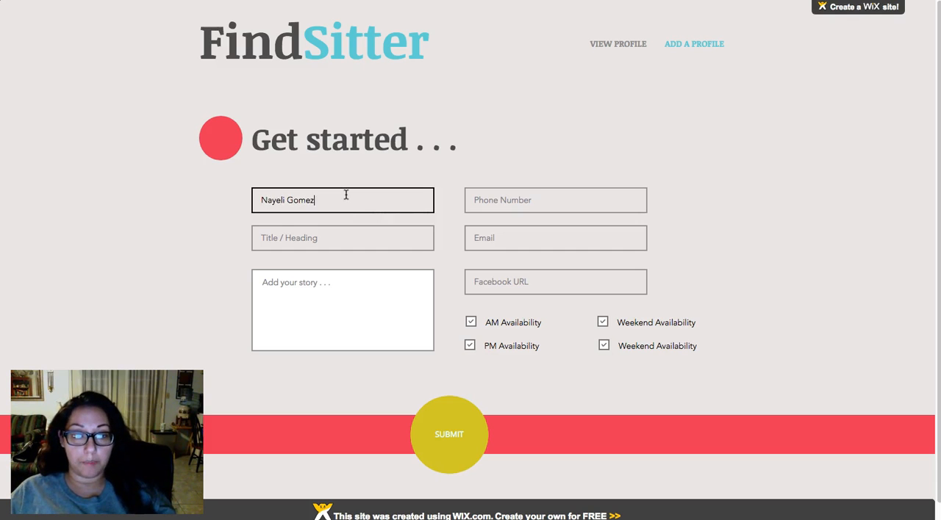
{"action": "key", "text": "Tab"}
{"action": "type", "text": "Thi"}
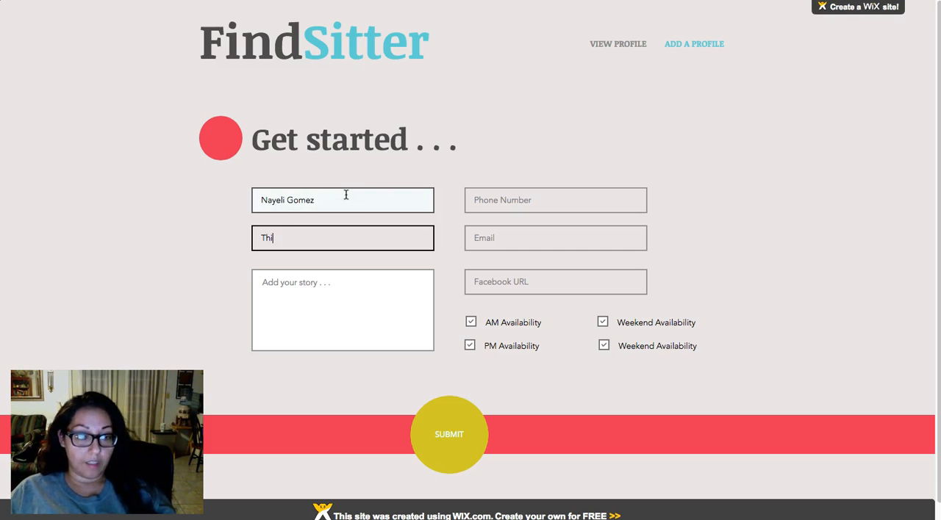
{"action": "key", "text": "Tab"}
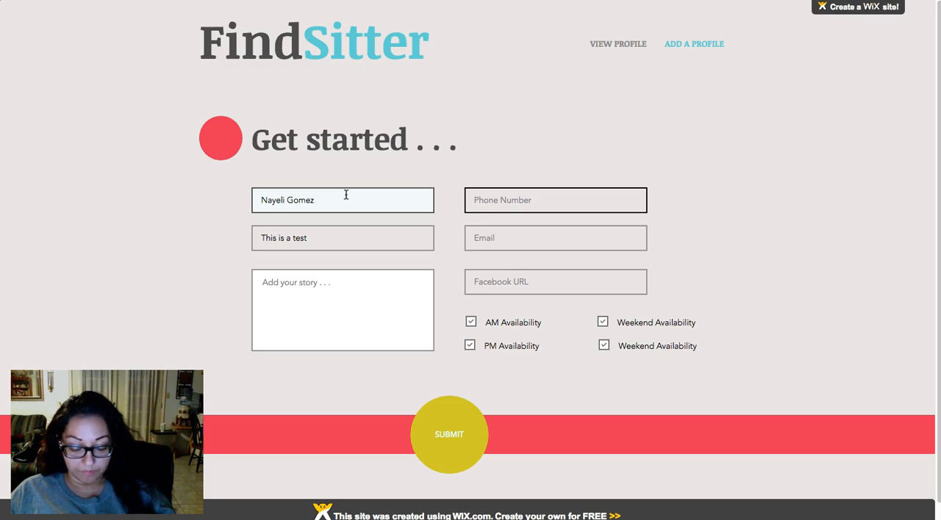
{"action": "type", "text": "000-000-5555"}
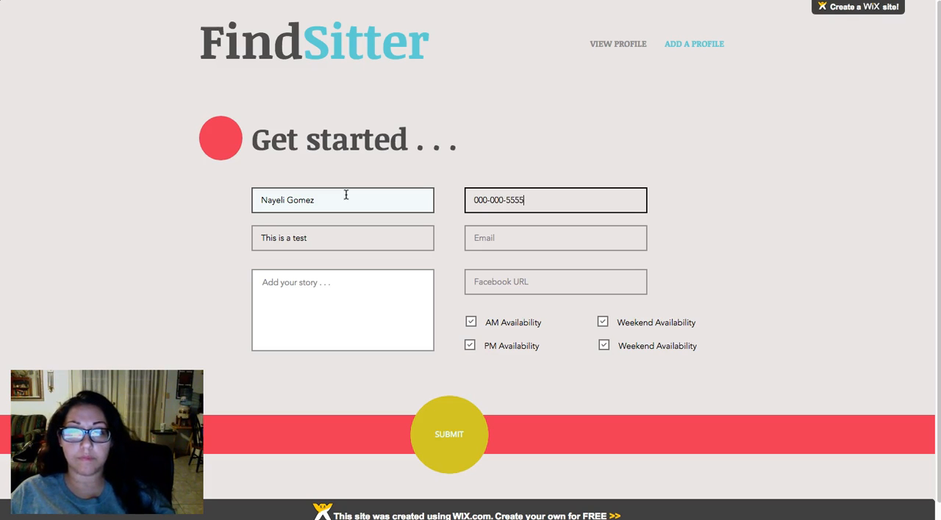
{"action": "key", "text": "Tab"}
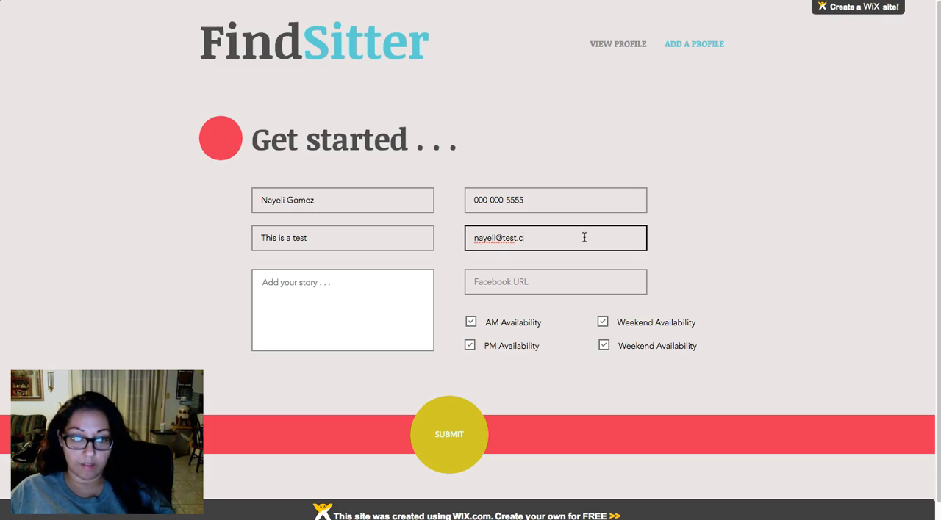
- Enter "This is my story, this is where we will be testing the form." as the profile's story
{"action": "left_click", "coordinate": [544, 283]}
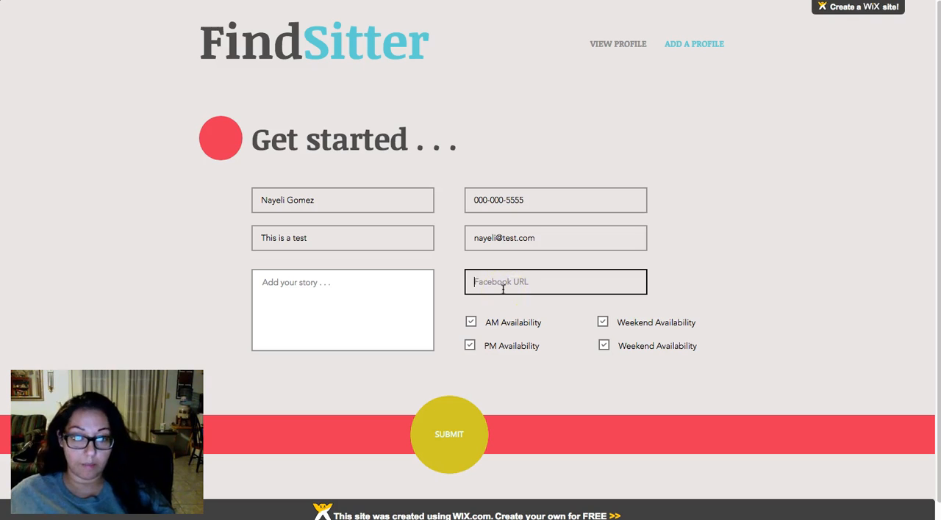
{"action": "left_click", "coordinate": [339, 297]}
{"action": "type", "text": "This is my story, this is where we will b"}
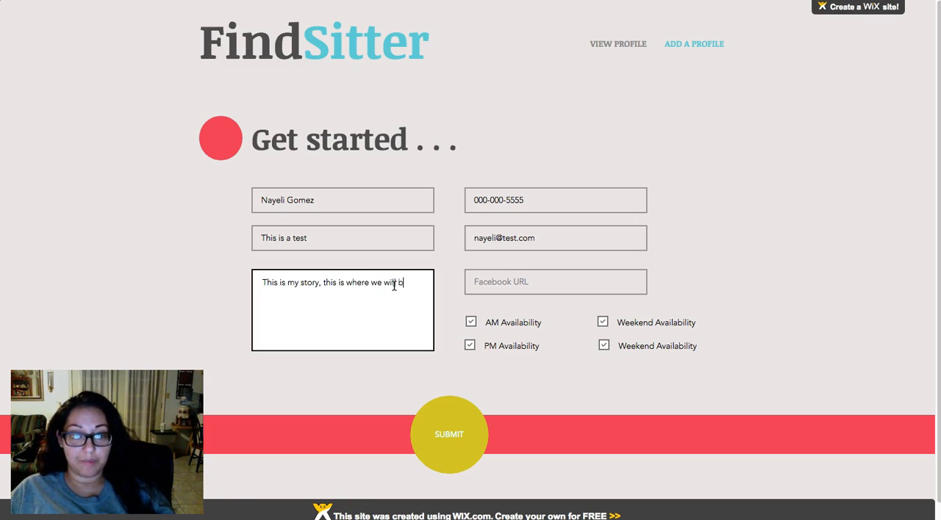
{"action": "type", "text": "ting the form."}
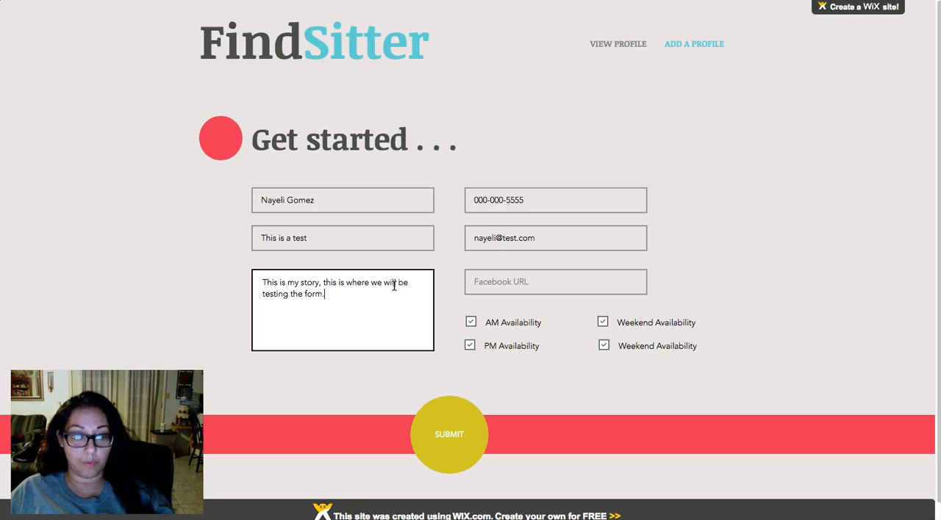
{"action": "key", "text": "super+a"}
{"action": "key", "text": "super+c"}
{"action": "key", "text": "Right"}
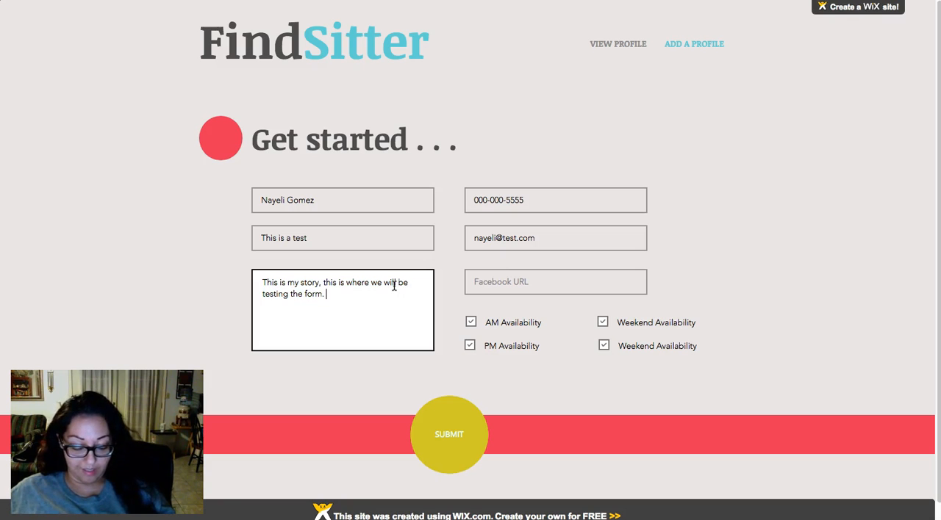
- Lengthen the profile's story by repeating its test sentence four more times
{"action": "key", "text": "super+v"}
{"action": "key", "text": "super+v"}
{"action": "key", "text": "super+v"}
{"action": "key", "text": "super+v"}
{"action": "key", "text": "super+v"}
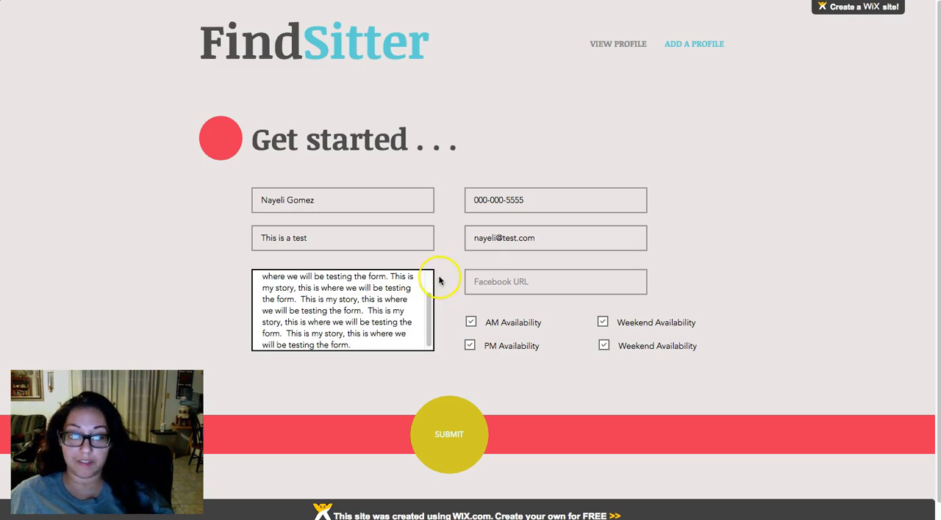
- Clear the AM Availability and lower Weekend Availability options, keep PM Availability selected, and submit the form
{"action": "left_click", "coordinate": [582, 358]}
{"action": "left_click", "coordinate": [472, 325]}
{"action": "left_click", "coordinate": [470, 349]}
{"action": "left_click", "coordinate": [469, 347]}
{"action": "left_click", "coordinate": [470, 349]}
{"action": "left_click", "coordinate": [604, 347]}
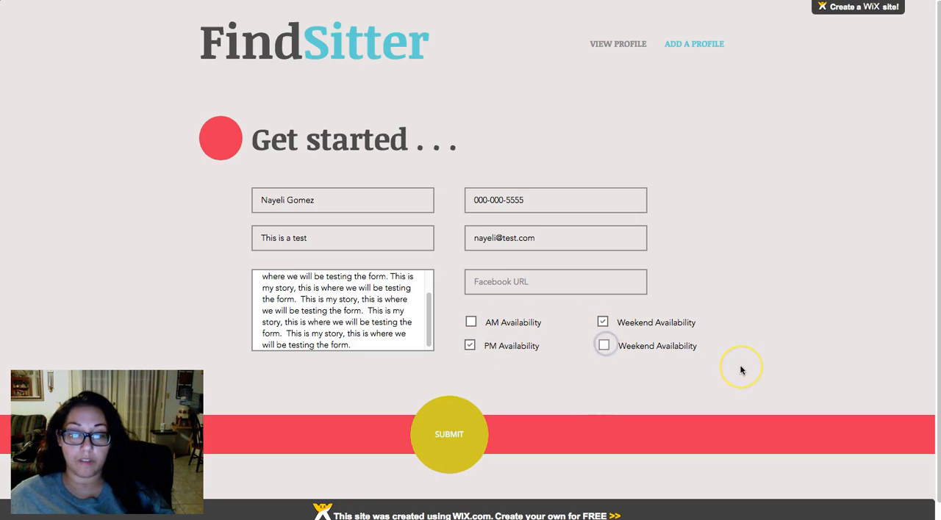
{"action": "left_click", "coordinate": [449, 437]}
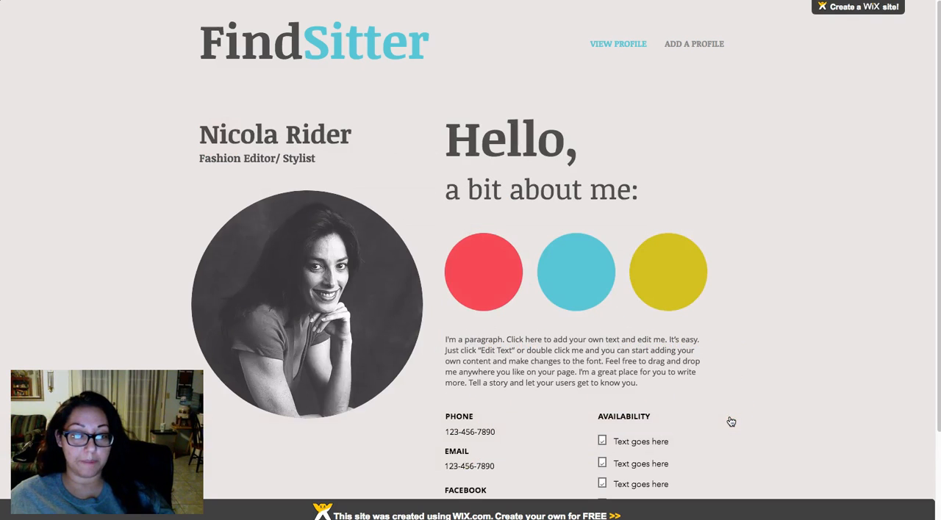
- Look over the profile layout, contact details and availability list on the live VIEW PROFILE page
{"action": "scroll", "coordinate": [731, 422], "scroll_direction": "down", "scroll_amount": 3}
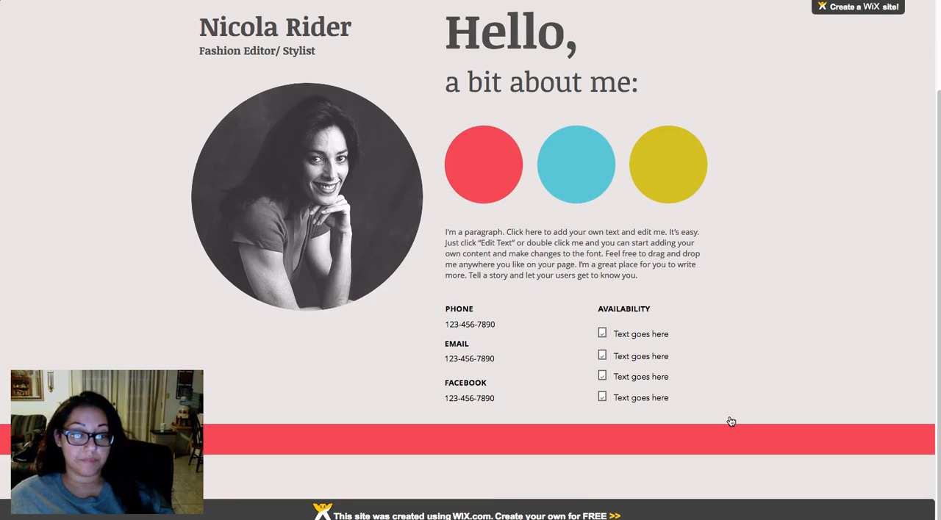
{"action": "scroll", "coordinate": [594, 316], "scroll_direction": "up", "scroll_amount": 3}
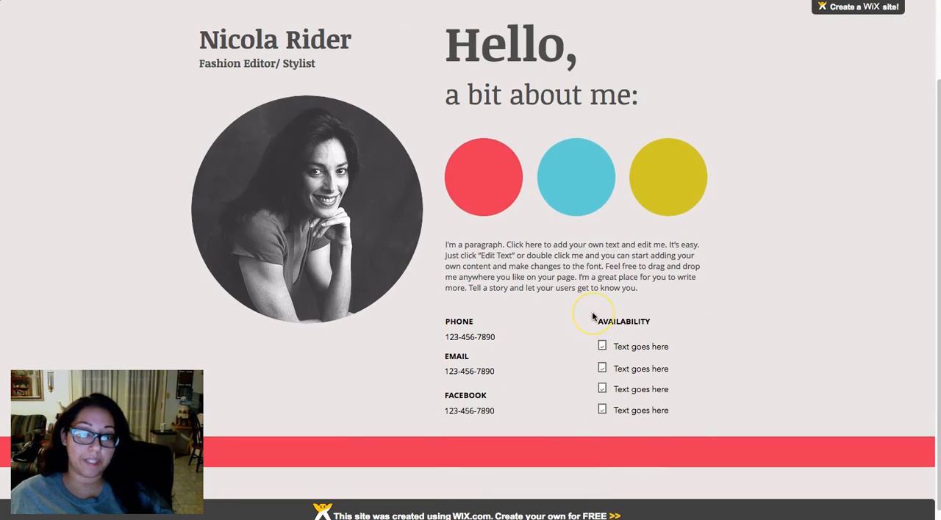
{"action": "scroll", "coordinate": [488, 287], "scroll_direction": "down", "scroll_amount": 3}
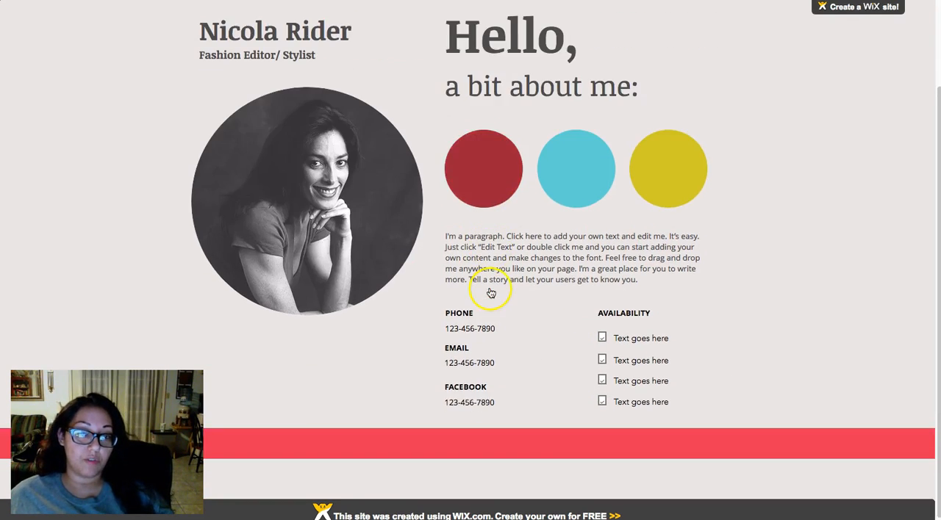
{"action": "scroll", "coordinate": [526, 264], "scroll_direction": "up", "scroll_amount": 3}
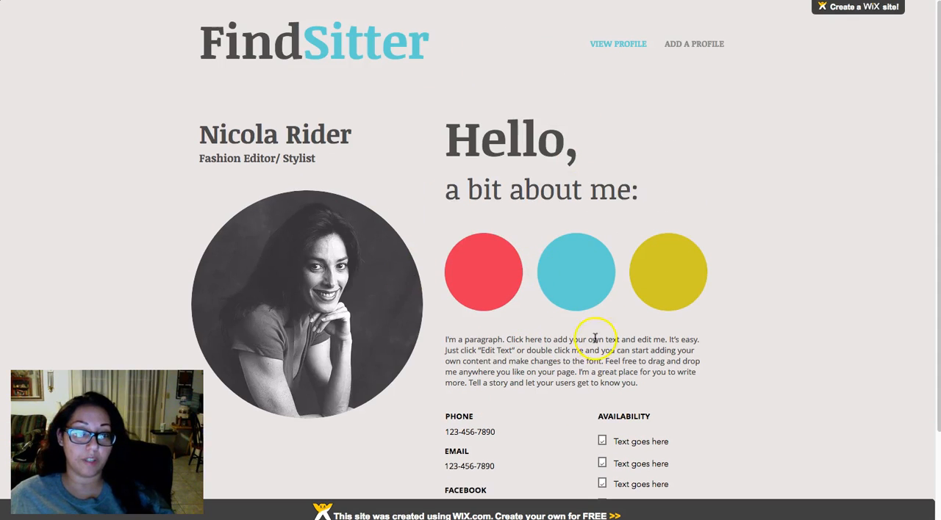
- Switch back to the Wix editor, dismissing the publish dialog, and open the VIEW PROFILE page
{"action": "left_click", "coordinate": [647, 2]}
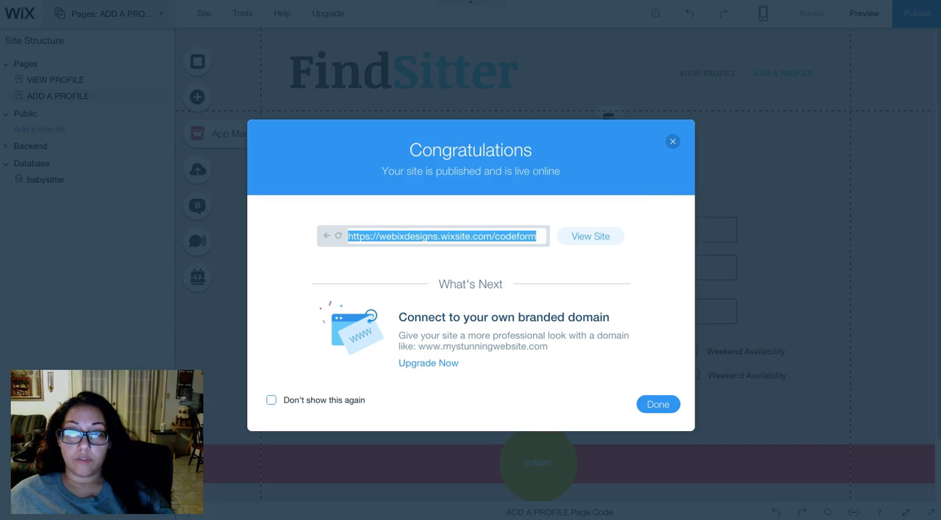
{"action": "left_click", "coordinate": [668, 397]}
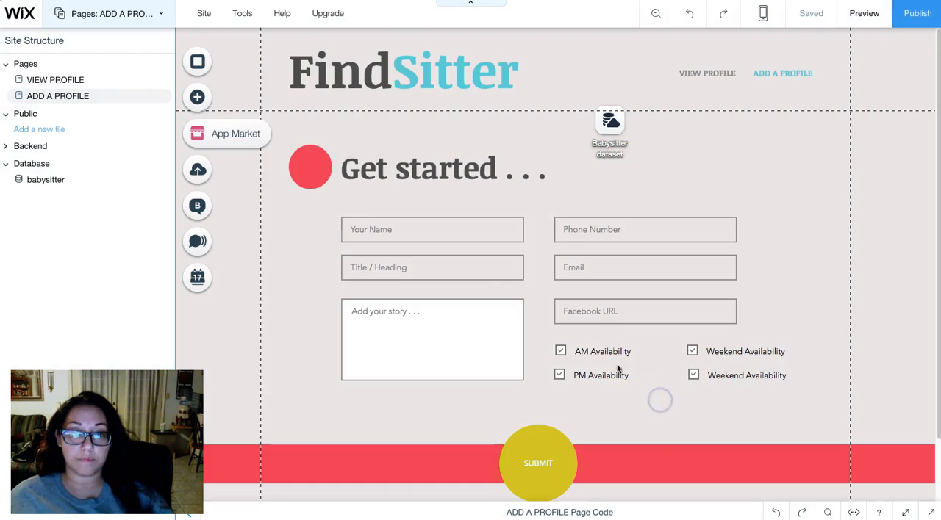
{"action": "left_click", "coordinate": [64, 81]}
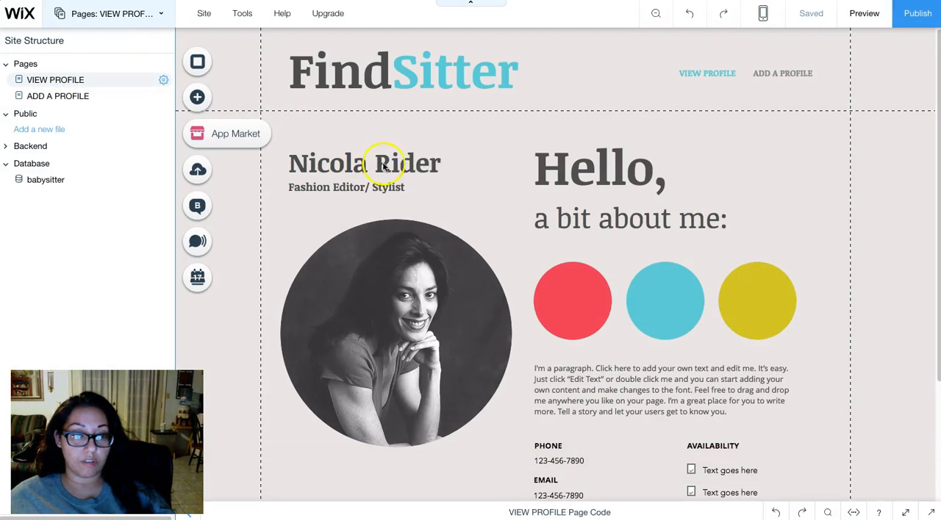
- Examine the VIEW PROFILE page's layout in the editor, from the heading to the contact and availability details
{"action": "scroll", "coordinate": [461, 166], "scroll_direction": "down", "scroll_amount": 2}
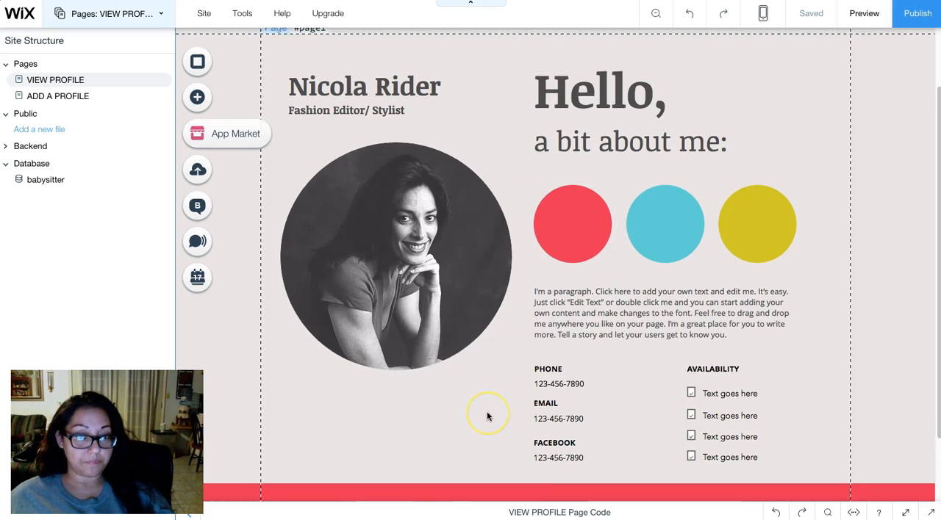
{"action": "scroll", "coordinate": [487, 416], "scroll_direction": "up", "scroll_amount": 2}
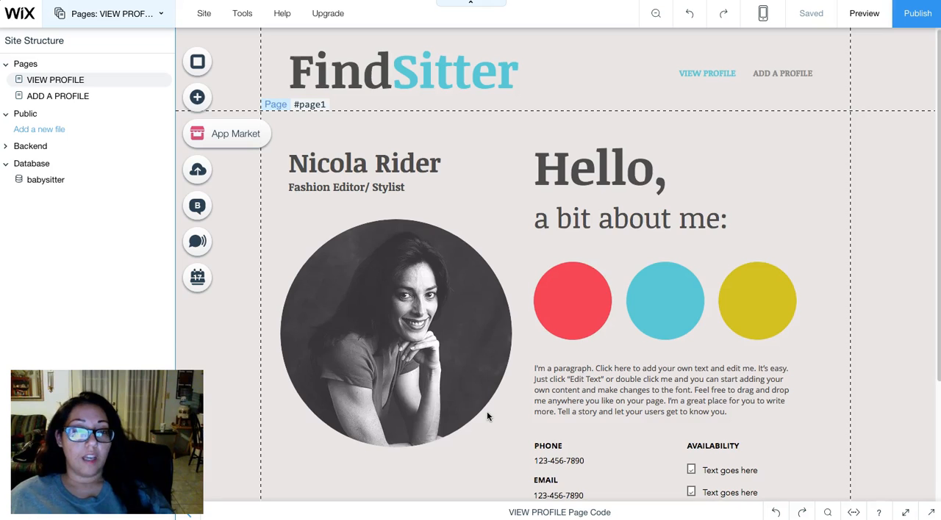
{"action": "scroll", "coordinate": [486, 417], "scroll_direction": "down", "scroll_amount": 4}
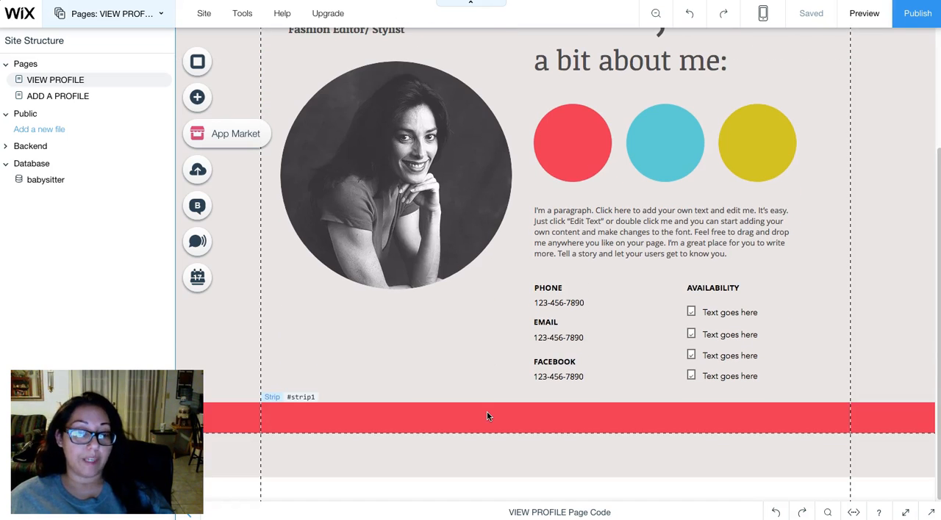
{"action": "scroll", "coordinate": [486, 416], "scroll_direction": "up", "scroll_amount": 4}
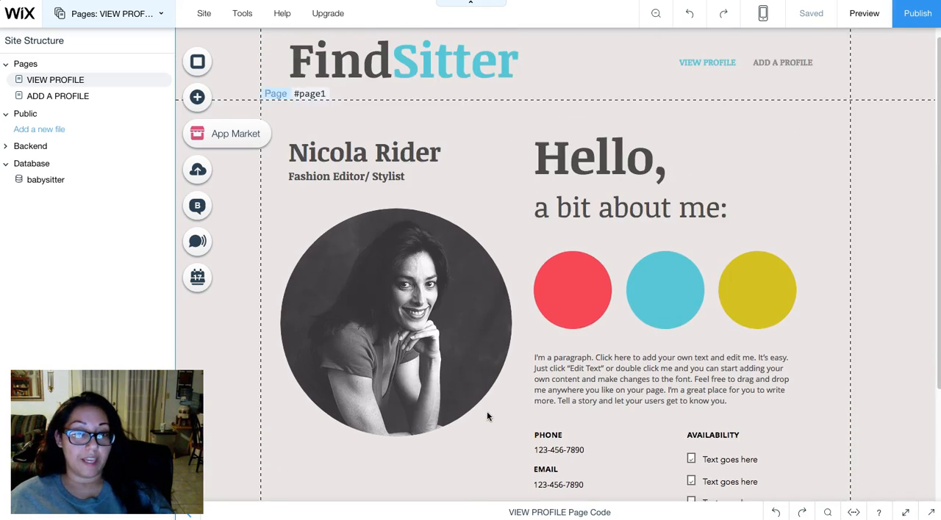
{"action": "scroll", "coordinate": [487, 416], "scroll_direction": "down", "scroll_amount": 2}
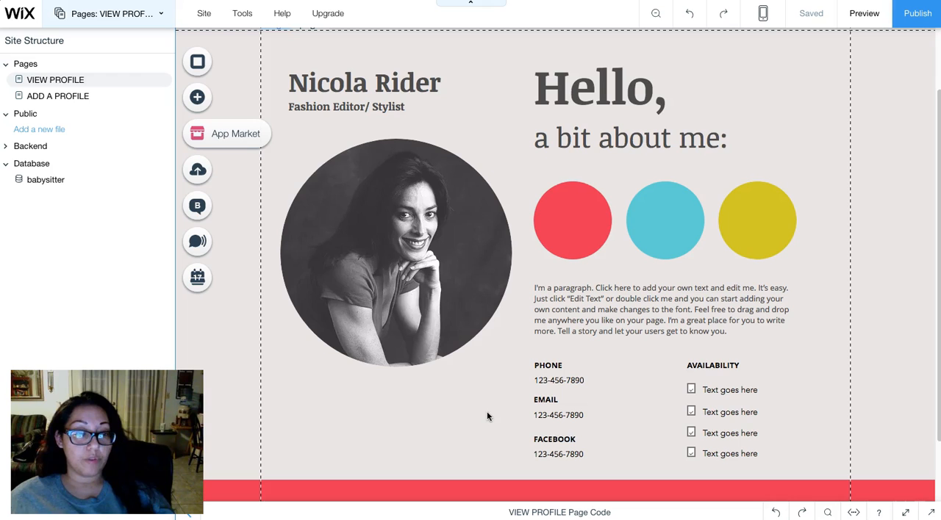
{"action": "scroll", "coordinate": [487, 417], "scroll_direction": "up", "scroll_amount": 2}
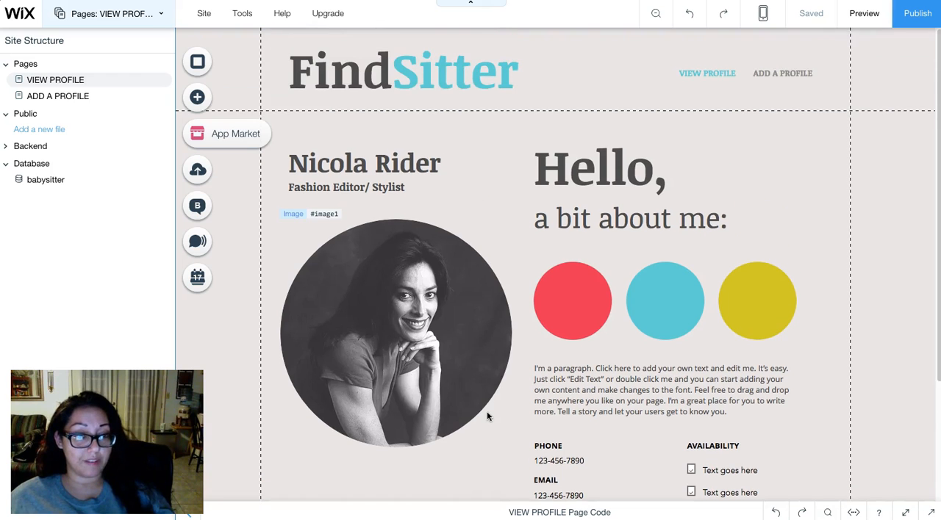
{"action": "scroll", "coordinate": [487, 417], "scroll_direction": "down", "scroll_amount": 1}
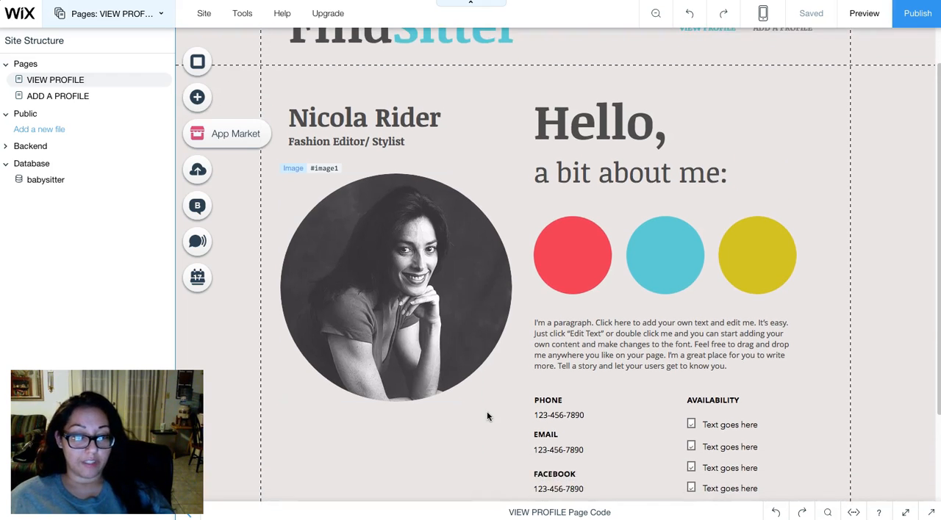
{"action": "scroll", "coordinate": [487, 417], "scroll_direction": "up", "scroll_amount": 2}
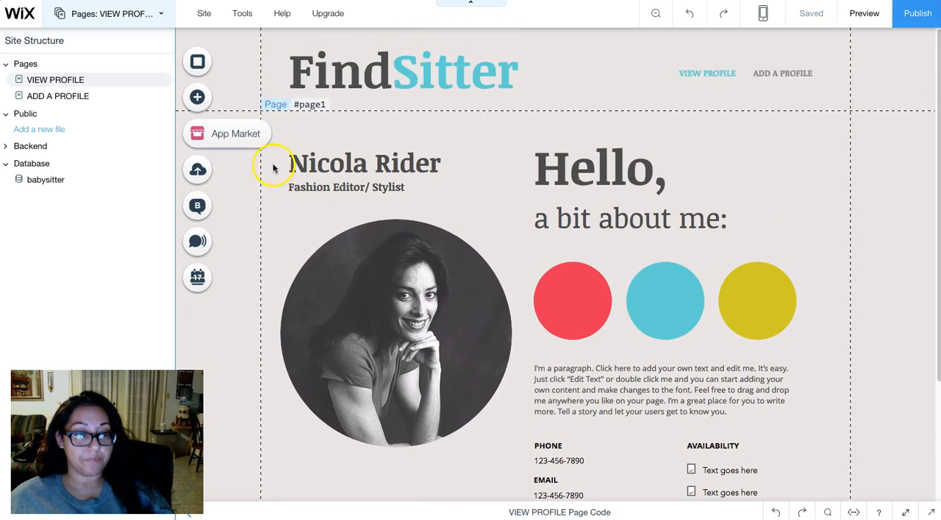
- Review the VIEW PROFILE page's Permissions and SEO (Google) settings without changing them
{"action": "left_click", "coordinate": [163, 82]}
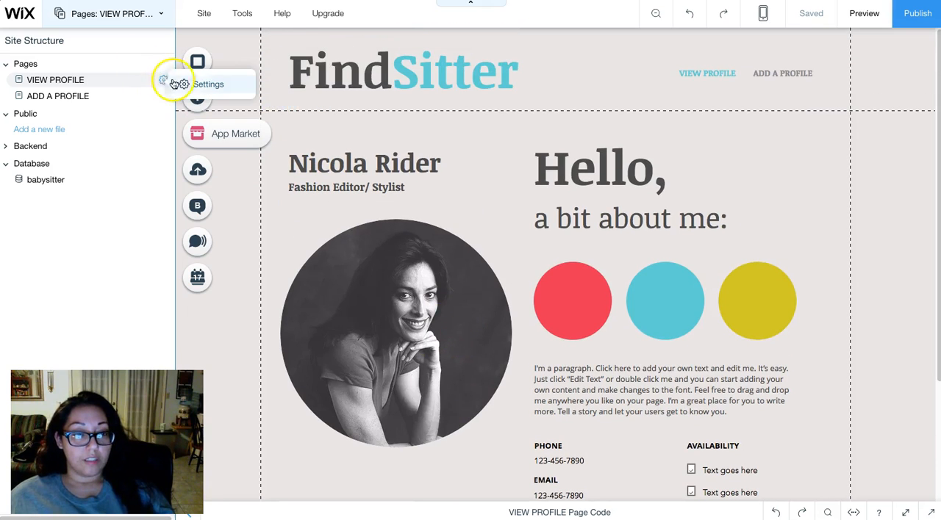
{"action": "left_click", "coordinate": [185, 84]}
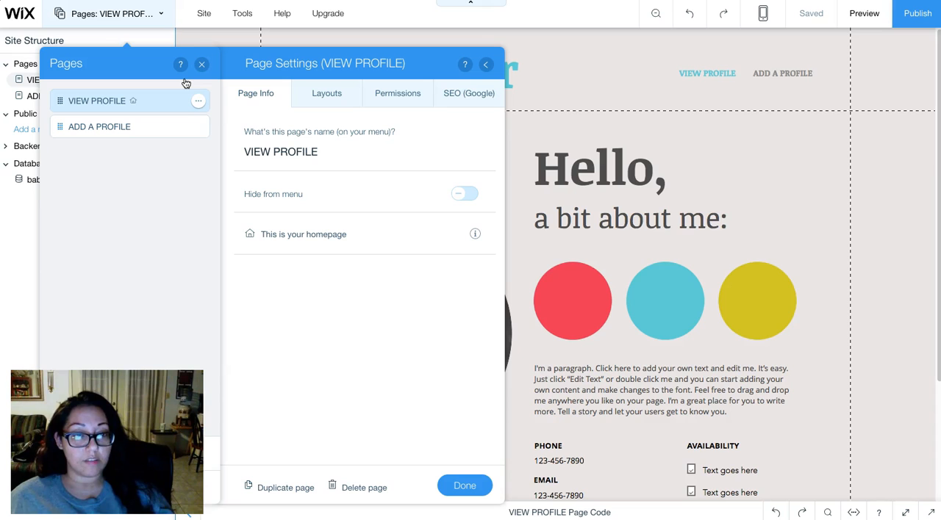
{"action": "left_click", "coordinate": [390, 93]}
{"action": "left_click", "coordinate": [450, 96]}
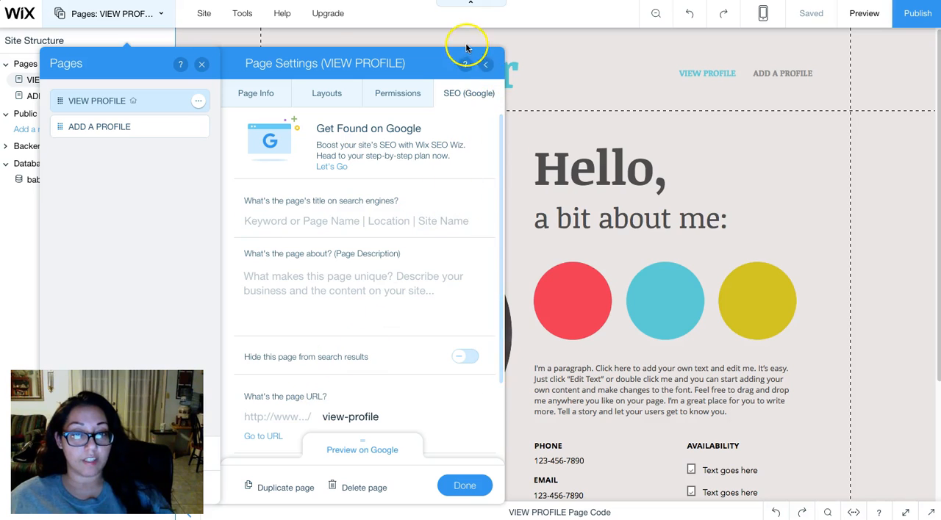
{"action": "left_click", "coordinate": [486, 66]}
{"action": "left_click", "coordinate": [202, 64]}
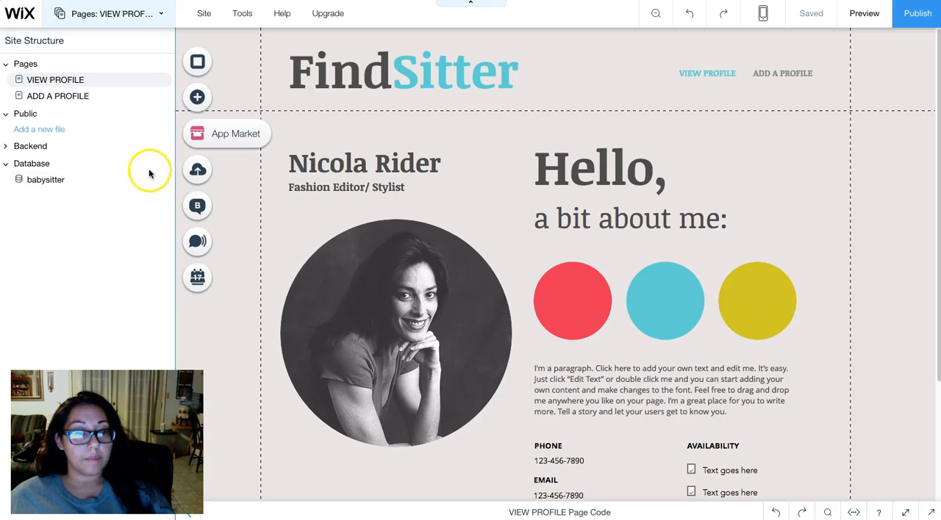
- Check which database elements can be added to the VIEW PROFILE page
{"action": "left_click", "coordinate": [197, 101]}
{"action": "left_click", "coordinate": [251, 65]}
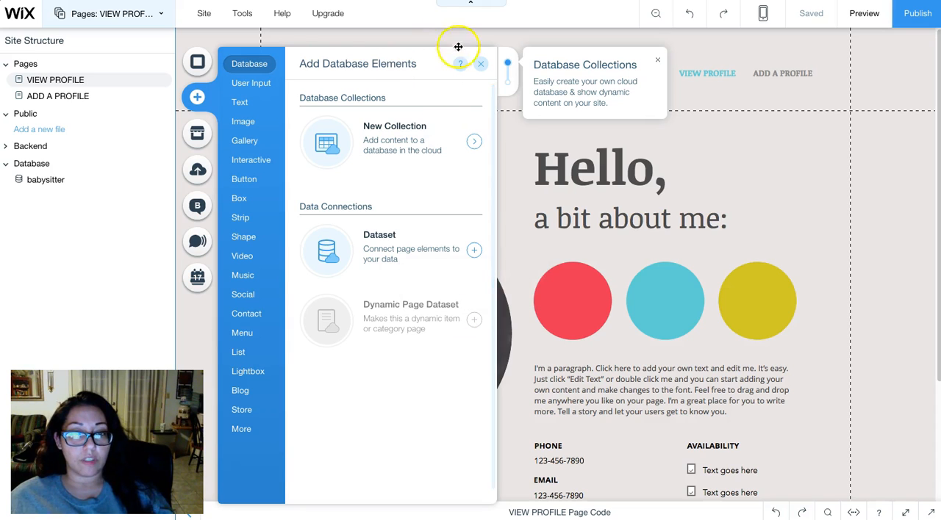
{"action": "left_click", "coordinate": [480, 68]}
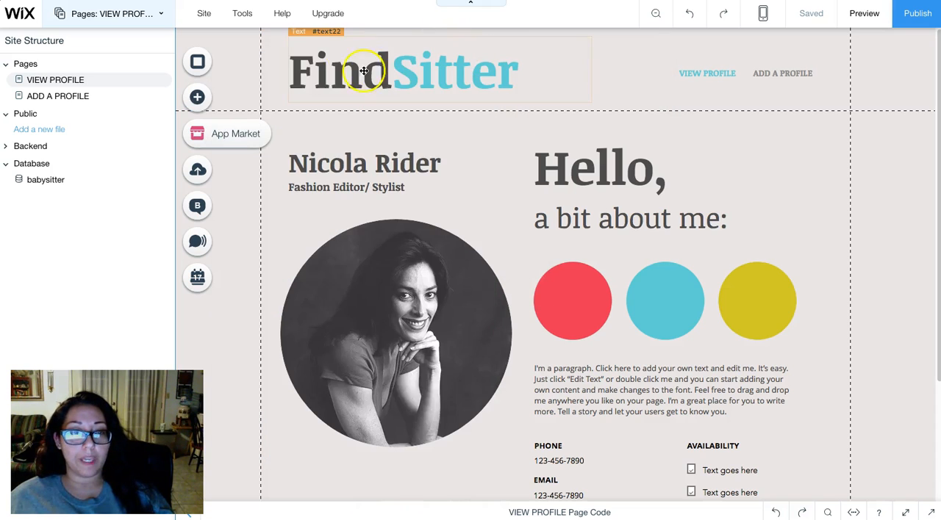
- Duplicate the VIEW PROFILE page and name the copy PROFILE TEST
{"action": "left_click", "coordinate": [164, 14]}
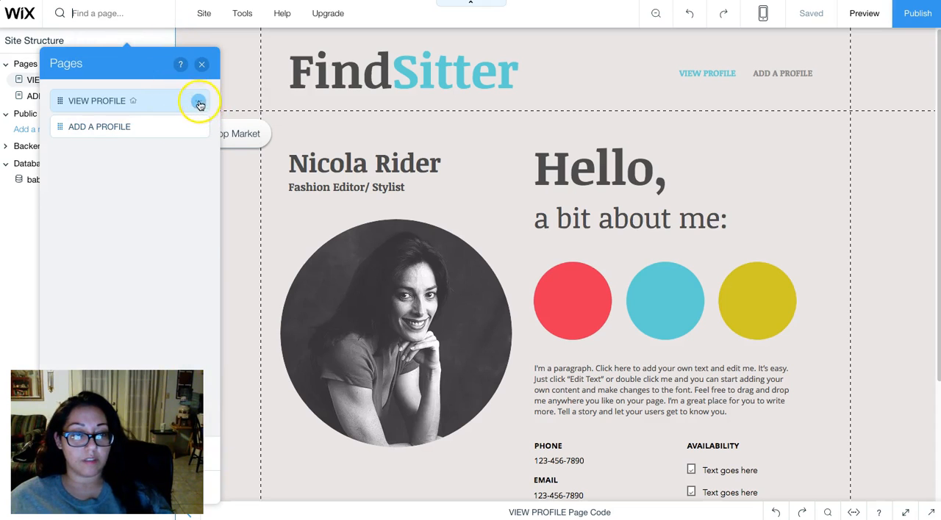
{"action": "left_click", "coordinate": [198, 101]}
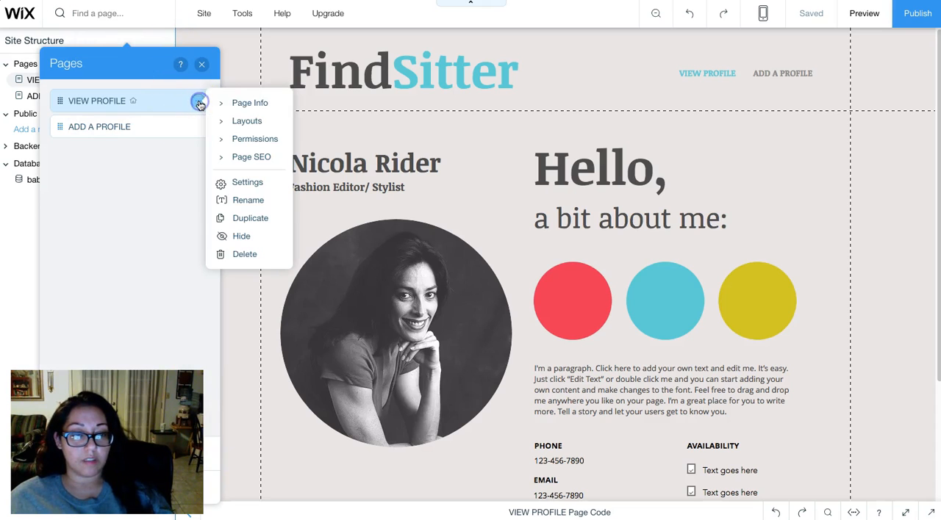
{"action": "left_click", "coordinate": [245, 223]}
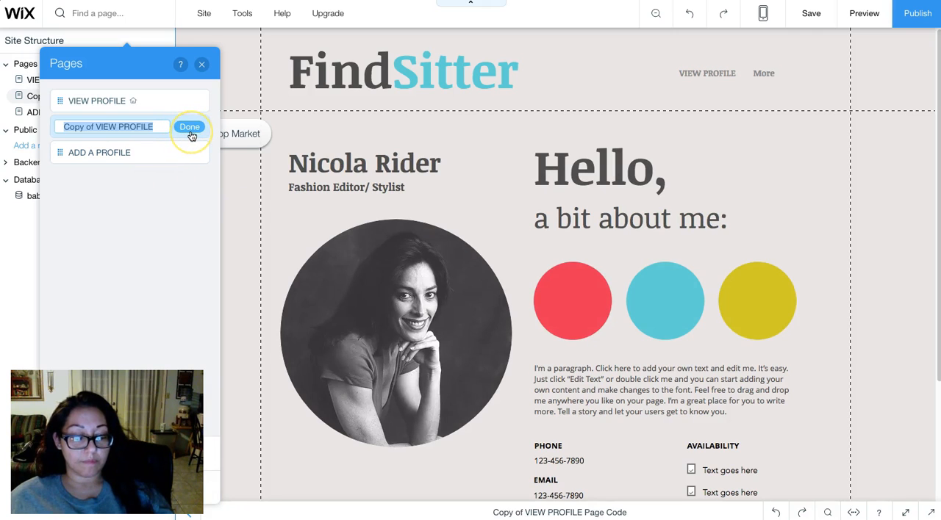
{"action": "type", "text": "PRO"}
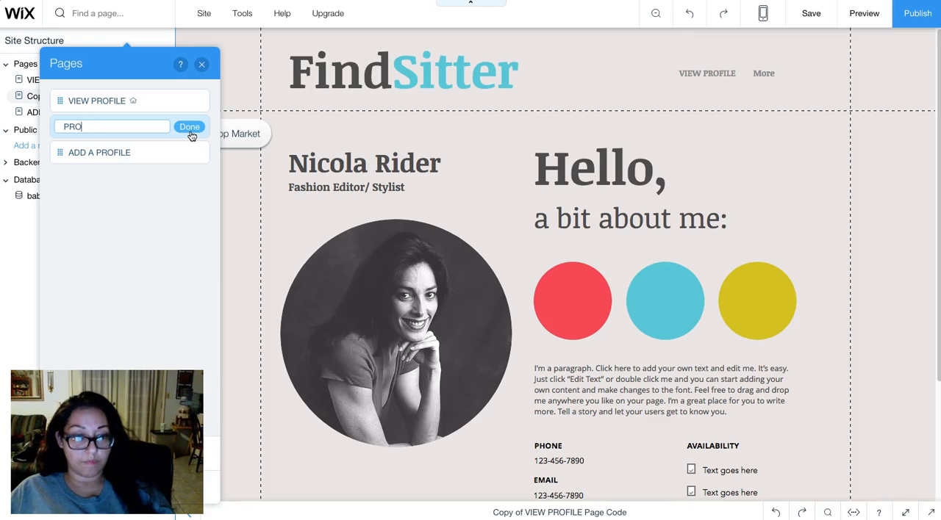
{"action": "left_click", "coordinate": [189, 130]}
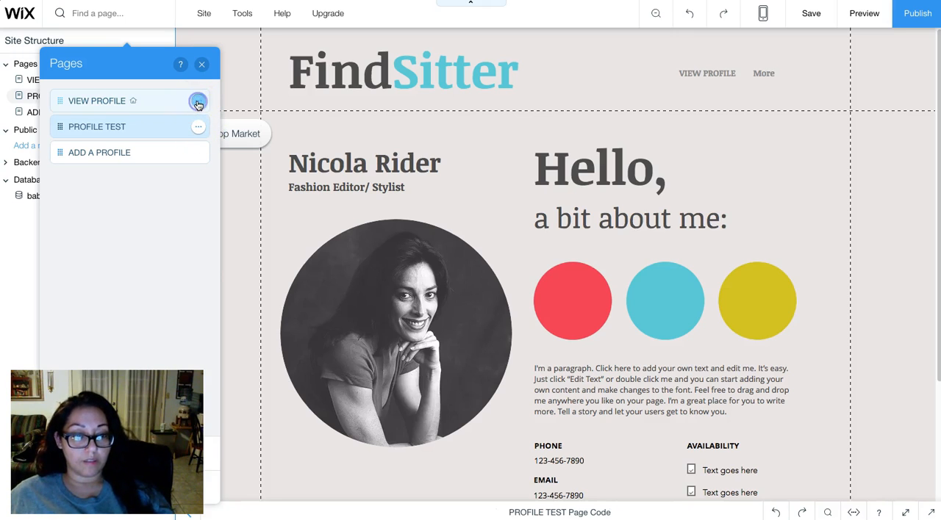
- Rename the original VIEW PROFILE page as HOME
{"action": "left_click", "coordinate": [198, 103]}
{"action": "left_click", "coordinate": [240, 203]}
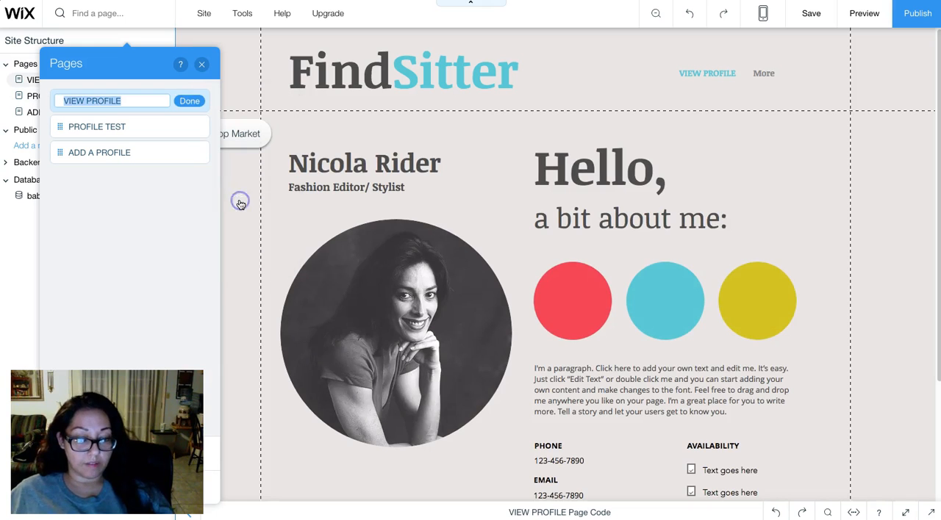
{"action": "type", "text": "HOME"}
{"action": "key", "text": "Return"}
{"action": "left_click", "coordinate": [215, 163]}
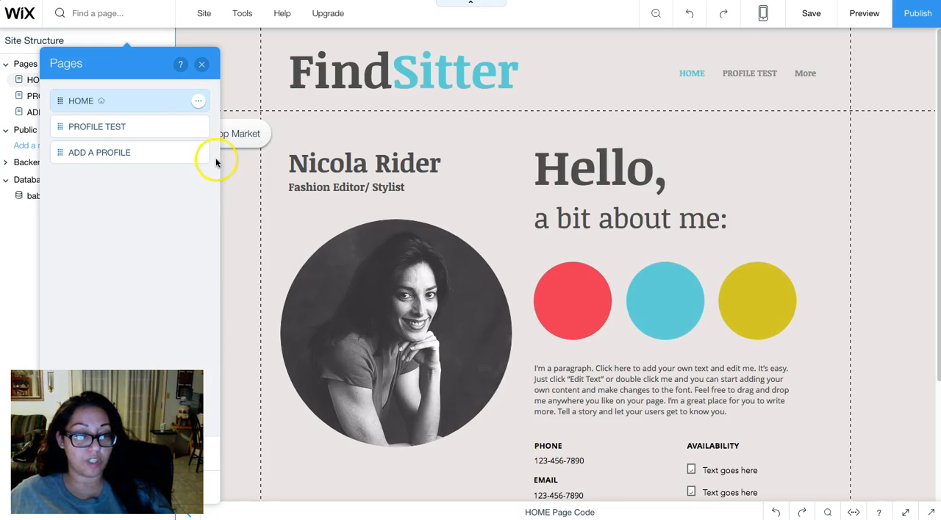
- Add a Dynamic Page Dataset to the PROFILE TEST page, using the babysitter collection and the Item Page type
{"action": "left_click", "coordinate": [162, 127]}
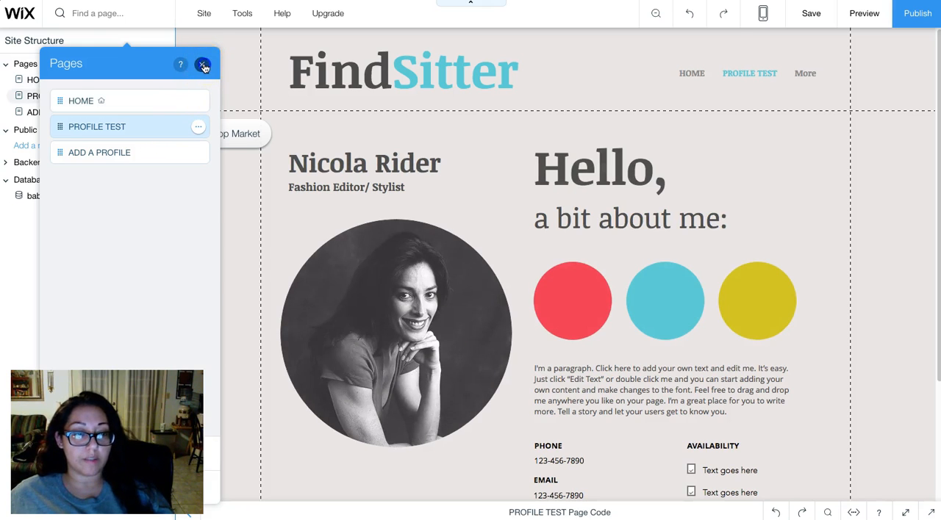
{"action": "left_click", "coordinate": [203, 67]}
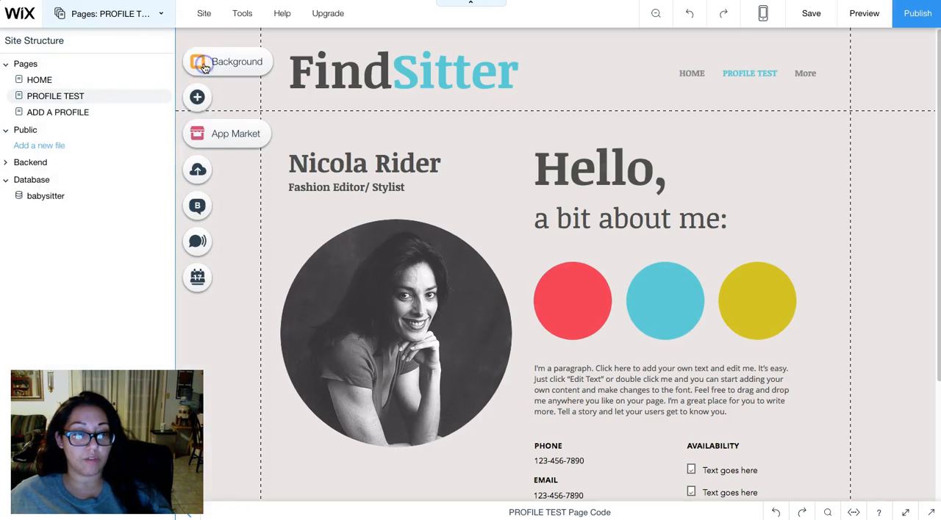
{"action": "left_click", "coordinate": [199, 103]}
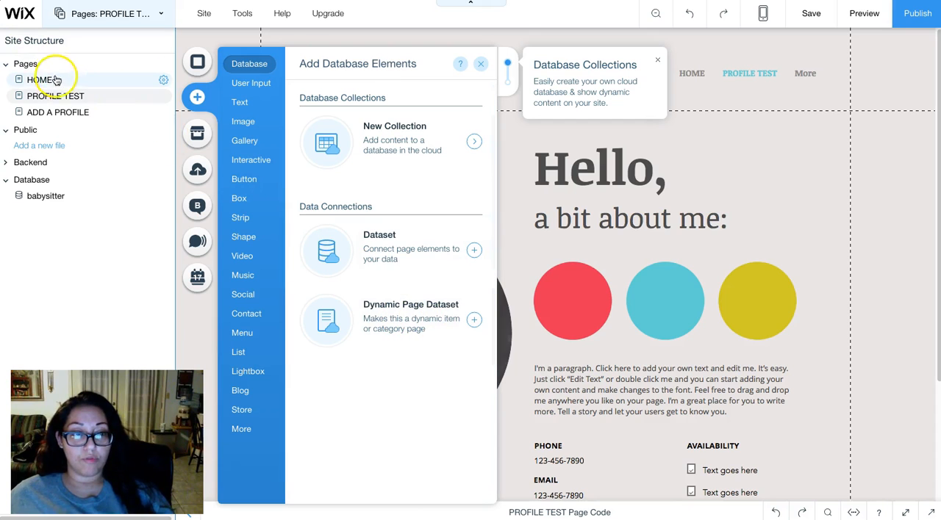
{"action": "left_click", "coordinate": [403, 322]}
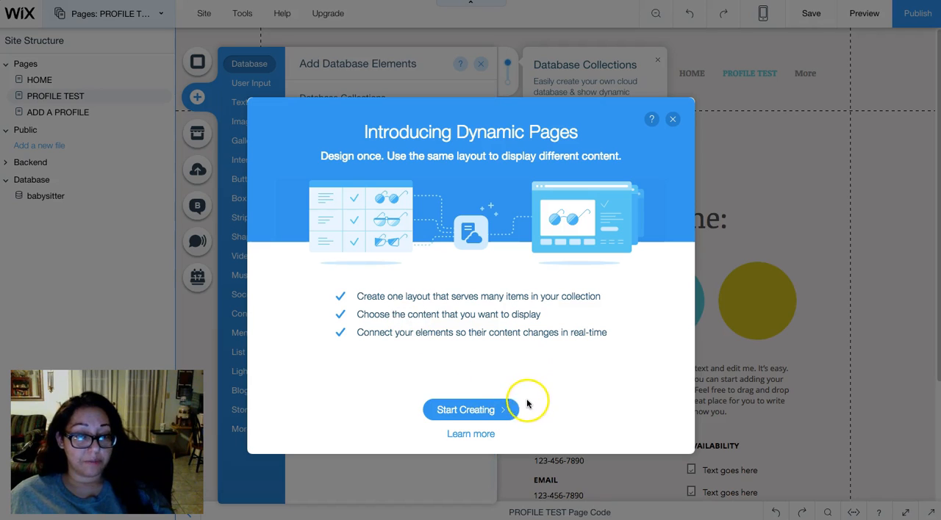
{"action": "left_click", "coordinate": [464, 412]}
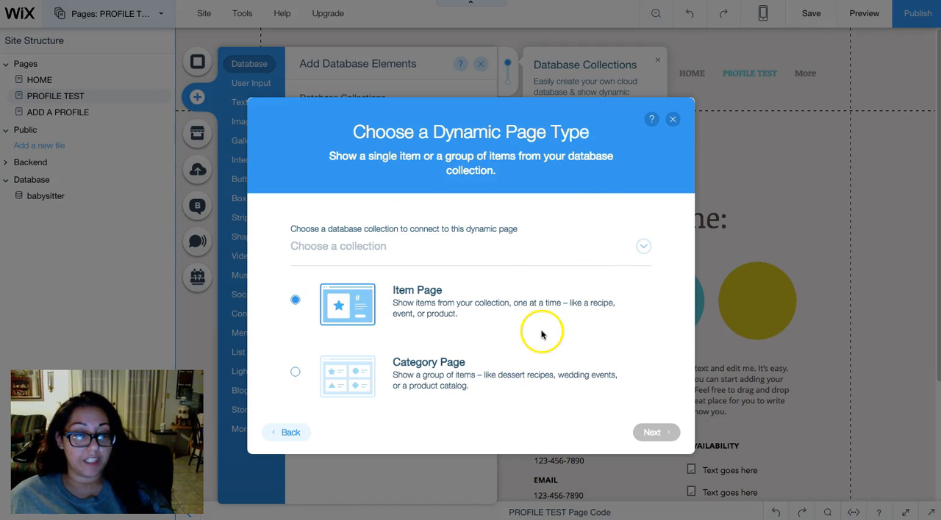
{"action": "left_click", "coordinate": [372, 247]}
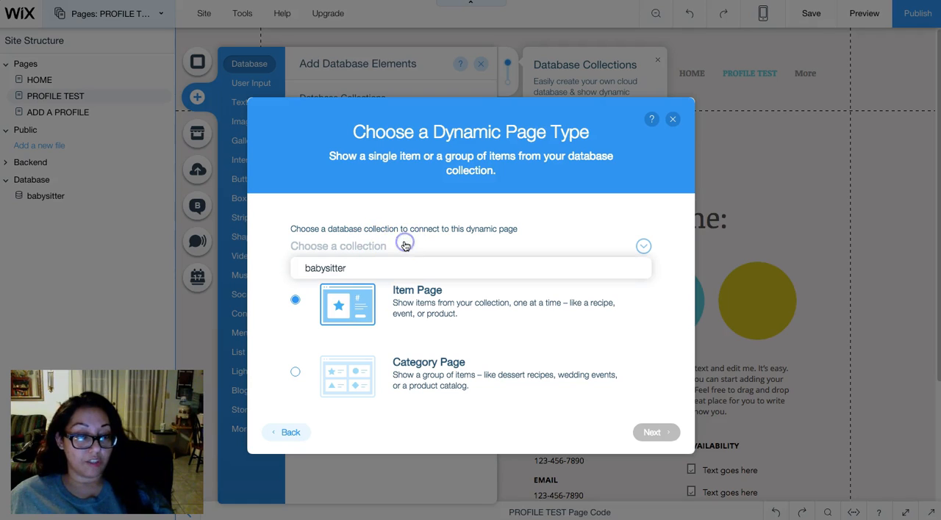
{"action": "left_click", "coordinate": [359, 268]}
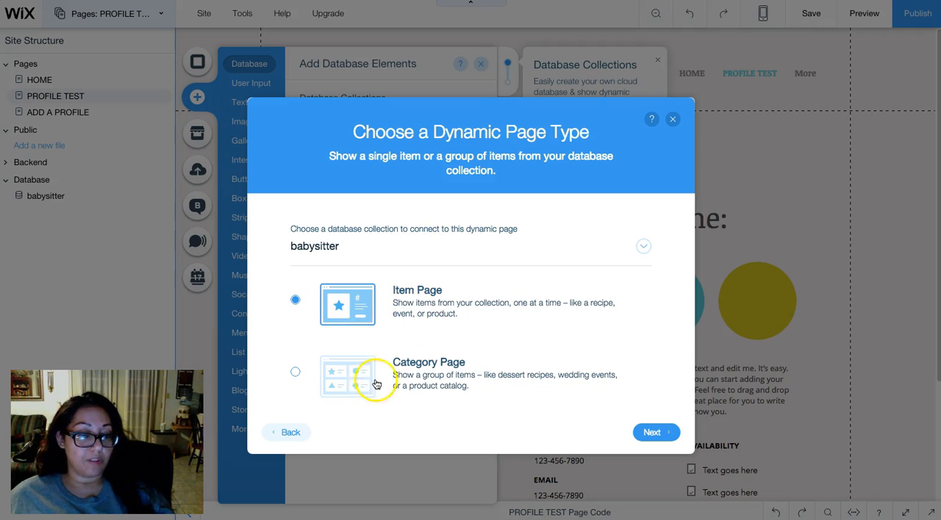
{"action": "left_click", "coordinate": [660, 436]}
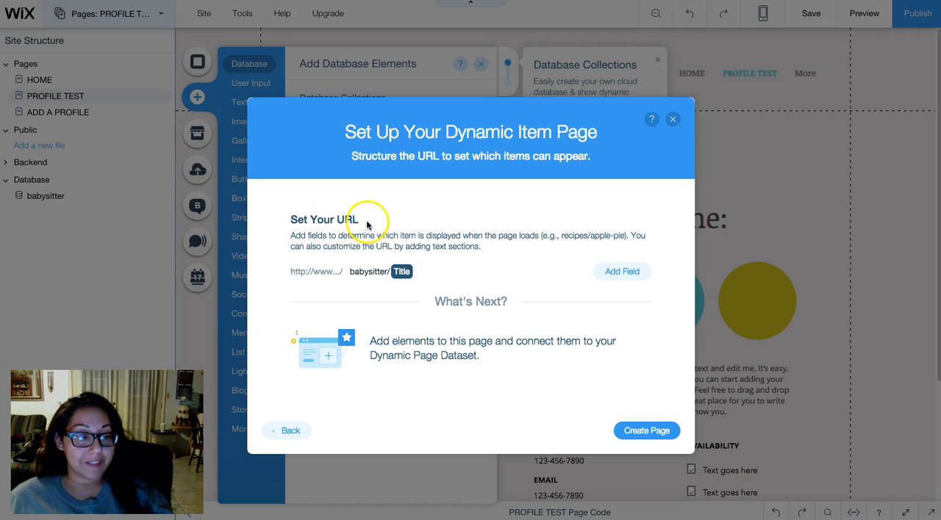
- Replace the Title field in the dynamic page URL with Name, giving babysitter/{Name}, and create the page
{"action": "left_click", "coordinate": [436, 275]}
{"action": "left_click", "coordinate": [430, 273]}
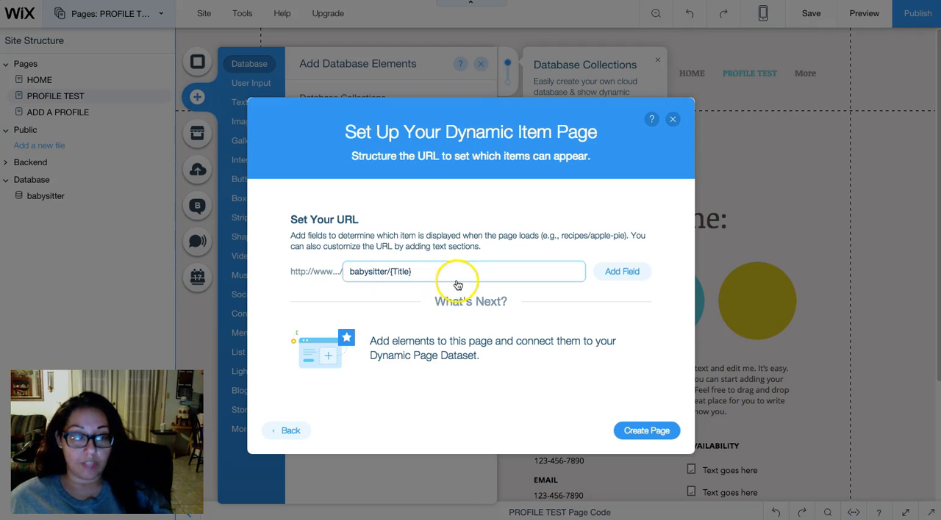
{"action": "key", "text": "BackSpace"}
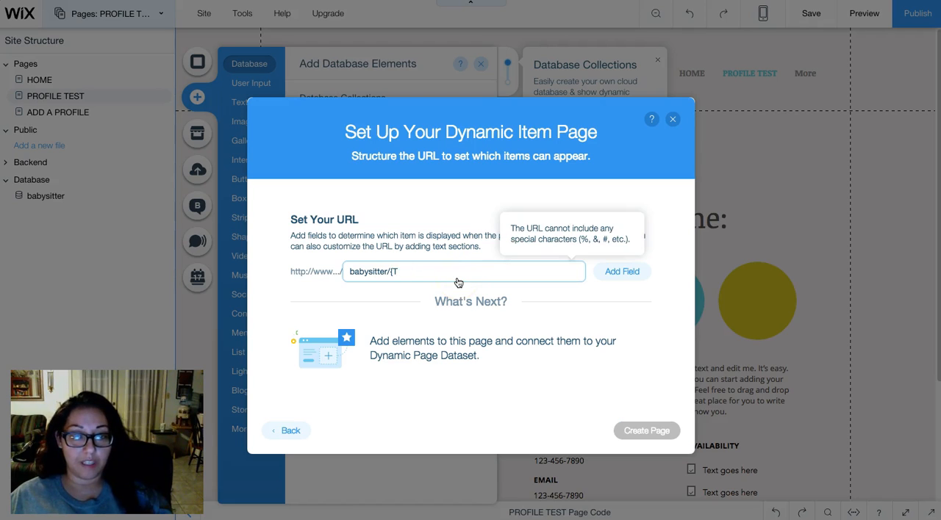
{"action": "key", "text": "BackSpace"}
{"action": "left_click", "coordinate": [622, 270]}
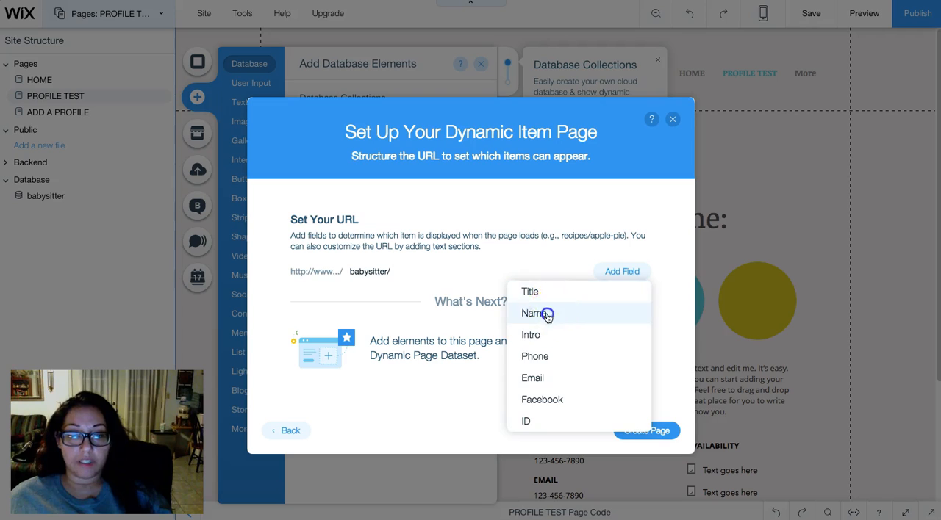
{"action": "left_click", "coordinate": [546, 314]}
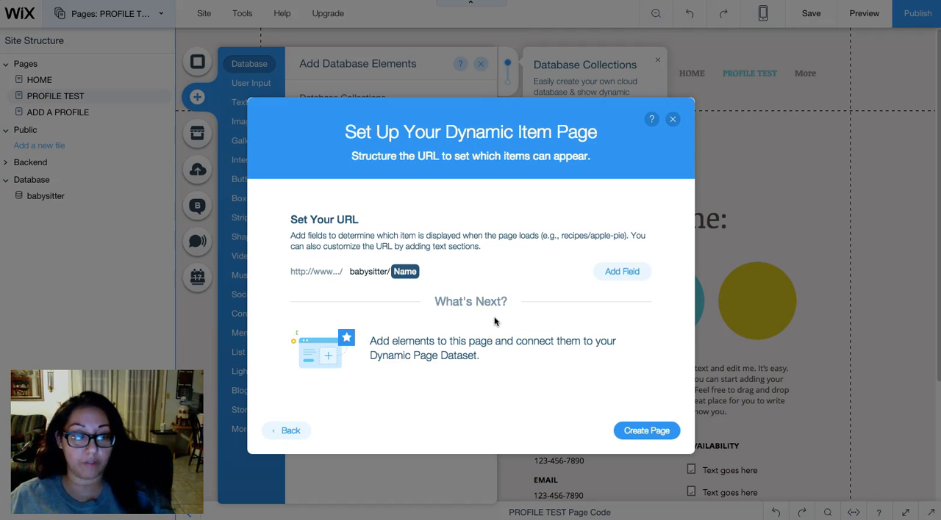
{"action": "left_click", "coordinate": [656, 437]}
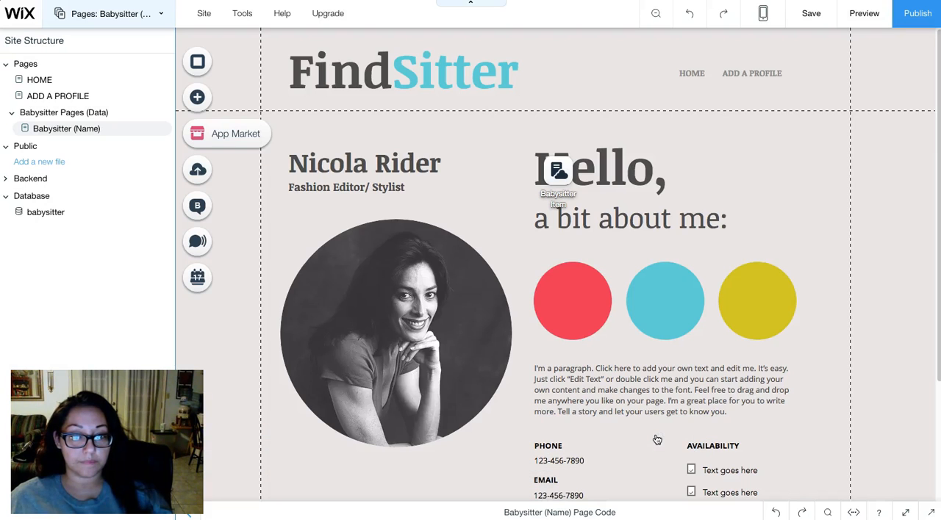
- Move the Babysitter Item dataset icon off the heading into the page header, beside the ADD A PROFILE link
{"action": "left_click_drag", "start_coordinate": [562, 186], "coordinate": [829, 77]}
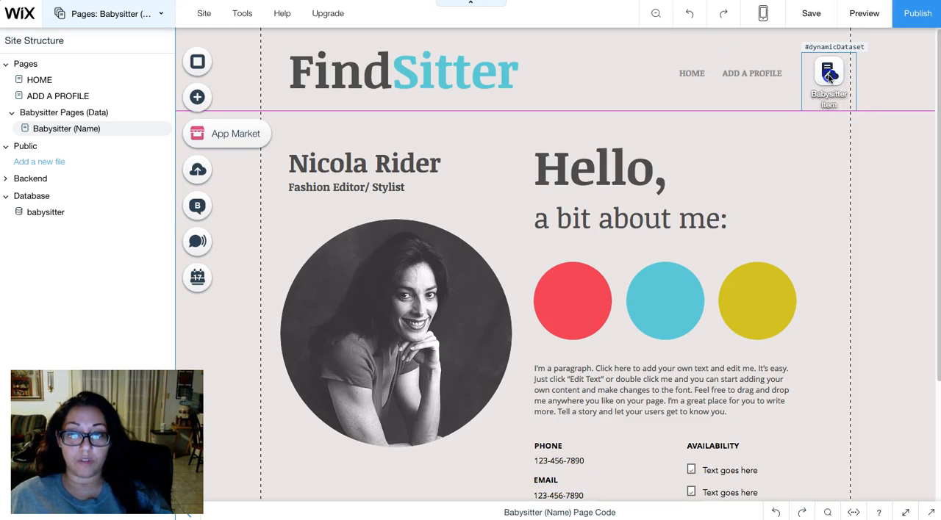
{"action": "left_click_drag", "start_coordinate": [825, 109], "coordinate": [828, 96]}
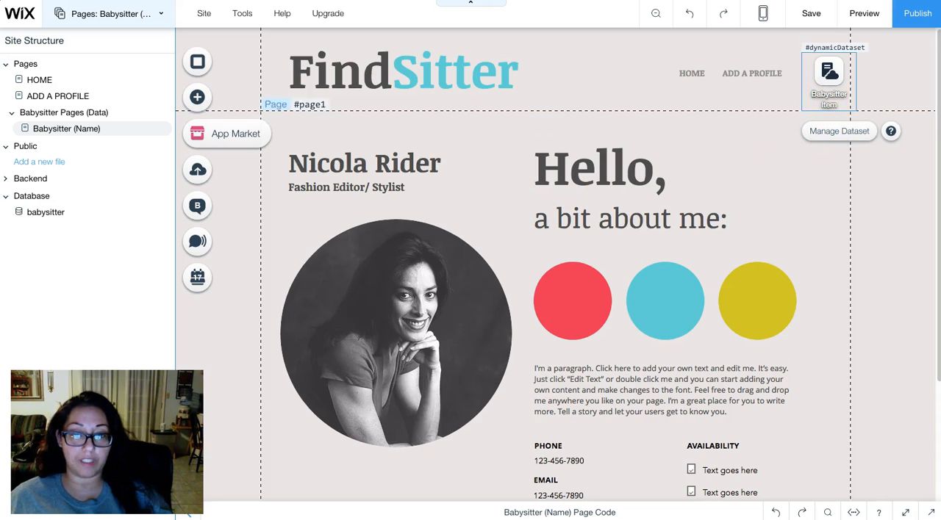
- Examine the profile page's elements and check whether the name and job title lines are in separate text boxes
{"action": "scroll", "coordinate": [558, 254], "scroll_direction": "down", "scroll_amount": 2}
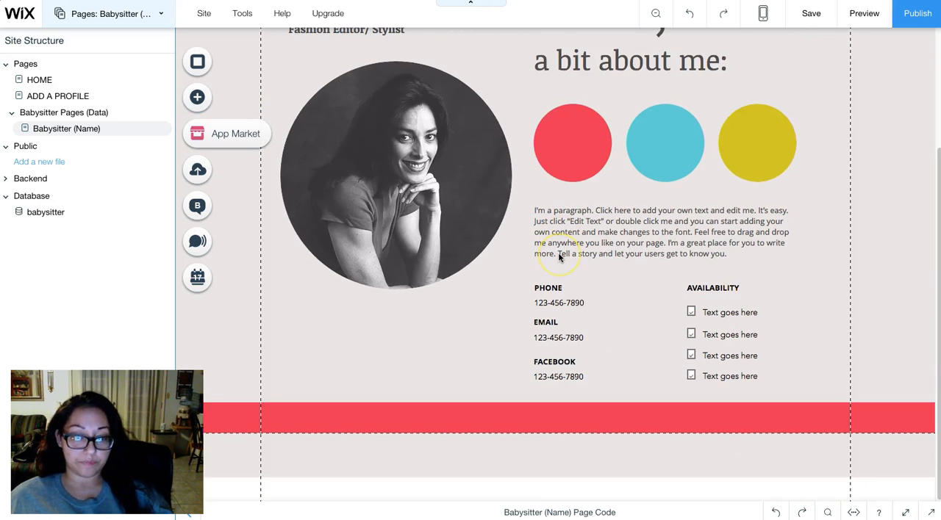
{"action": "scroll", "coordinate": [558, 254], "scroll_direction": "up", "scroll_amount": 2}
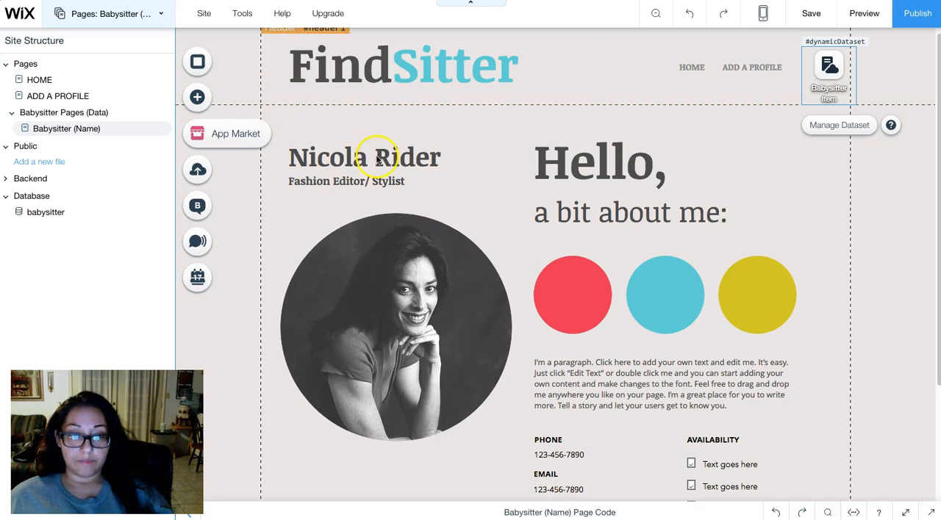
{"action": "scroll", "coordinate": [471, 162], "scroll_direction": "down", "scroll_amount": 2}
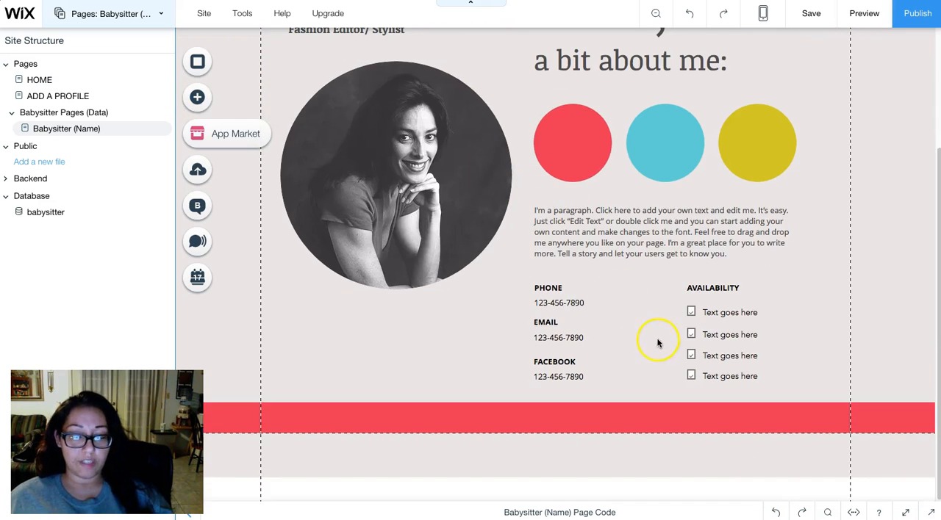
{"action": "scroll", "coordinate": [634, 338], "scroll_direction": "up", "scroll_amount": 2}
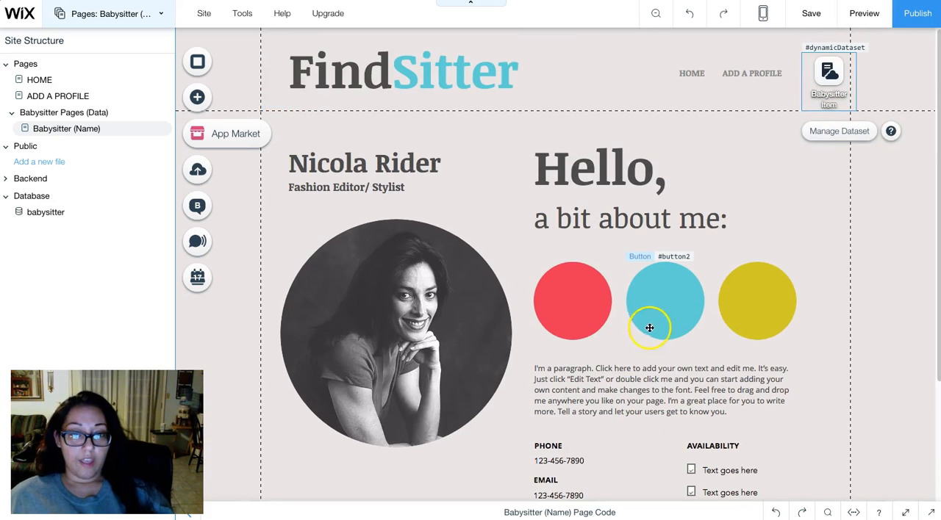
{"action": "left_click", "coordinate": [403, 168]}
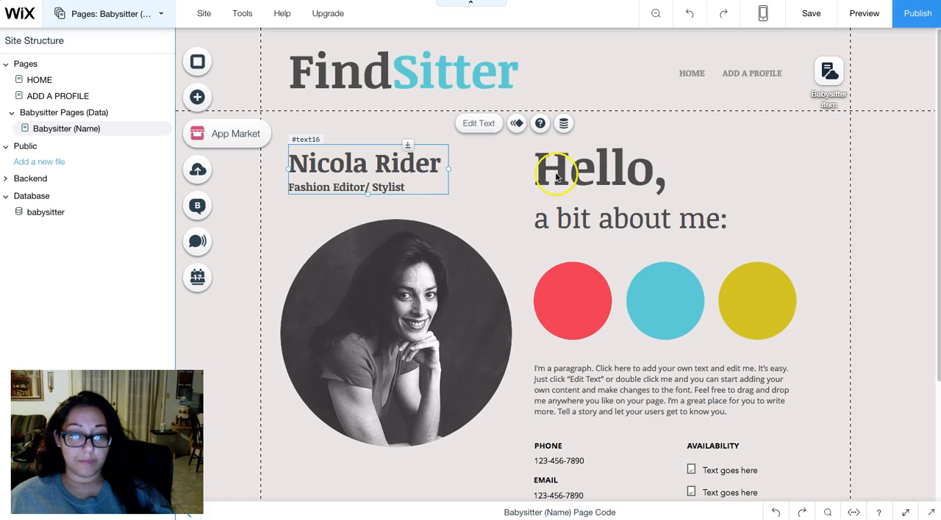
{"action": "left_click", "coordinate": [357, 165]}
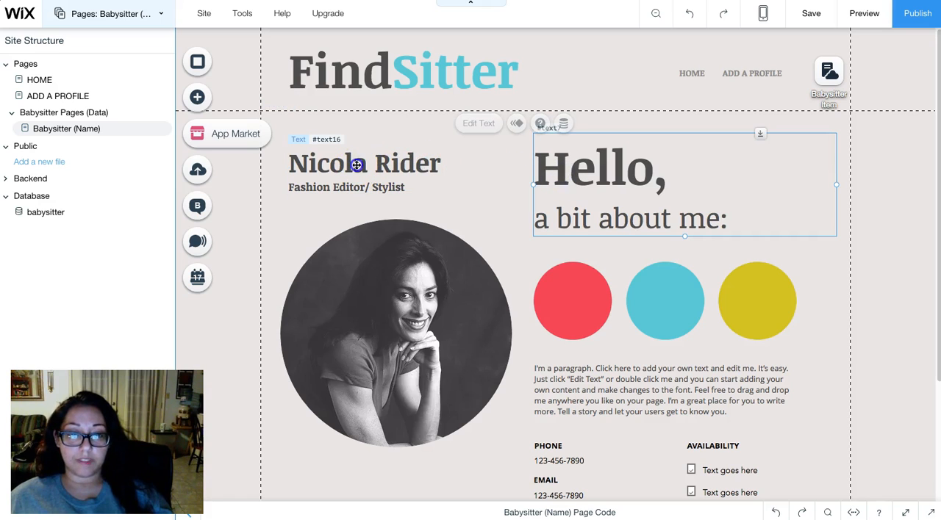
{"action": "left_click", "coordinate": [291, 161]}
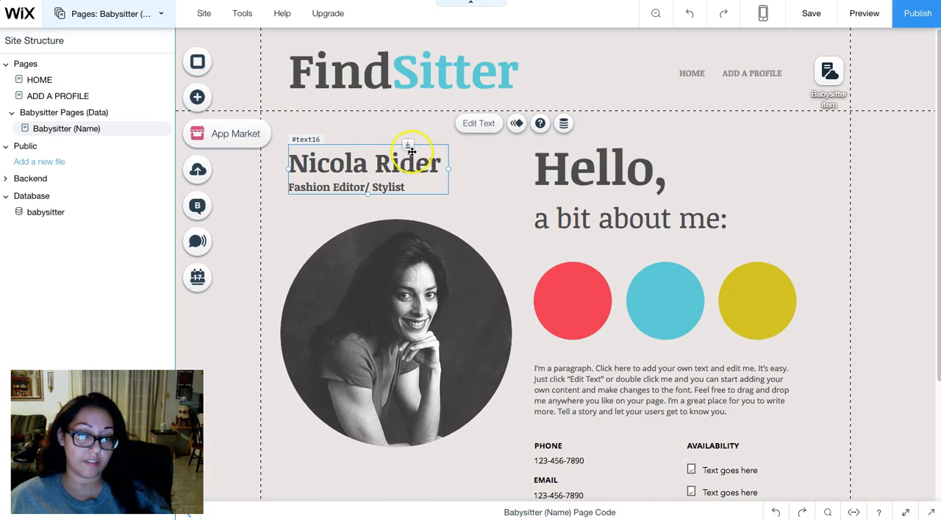
{"action": "double_click", "coordinate": [360, 158]}
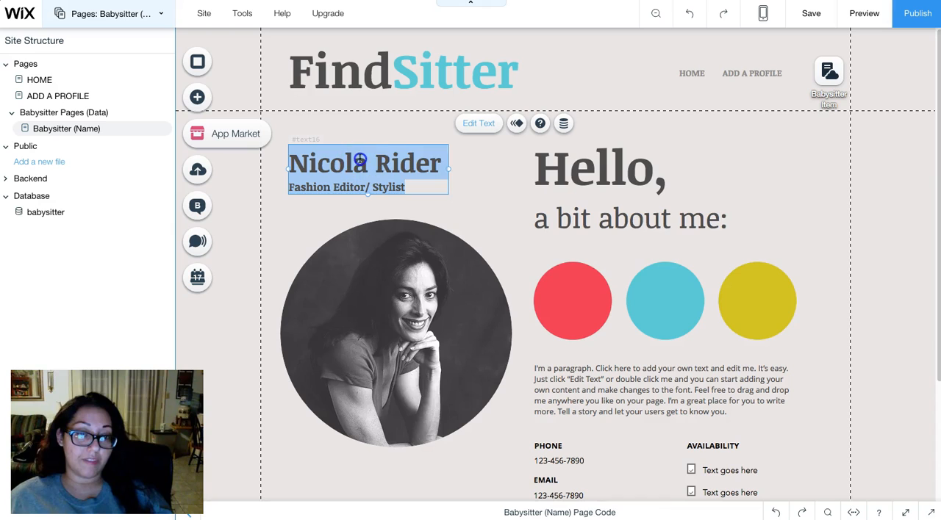
{"action": "triple_click", "coordinate": [360, 158]}
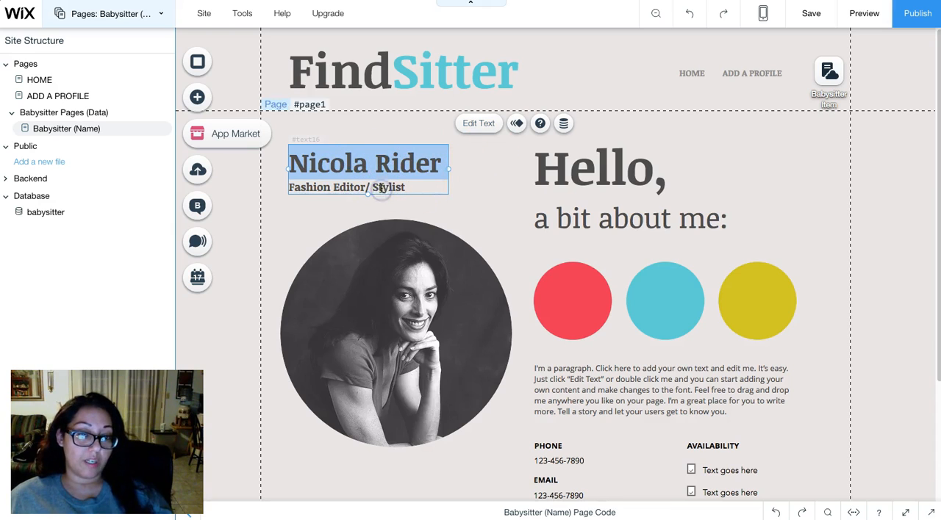
{"action": "triple_click", "coordinate": [382, 188]}
{"action": "left_click", "coordinate": [489, 180]}
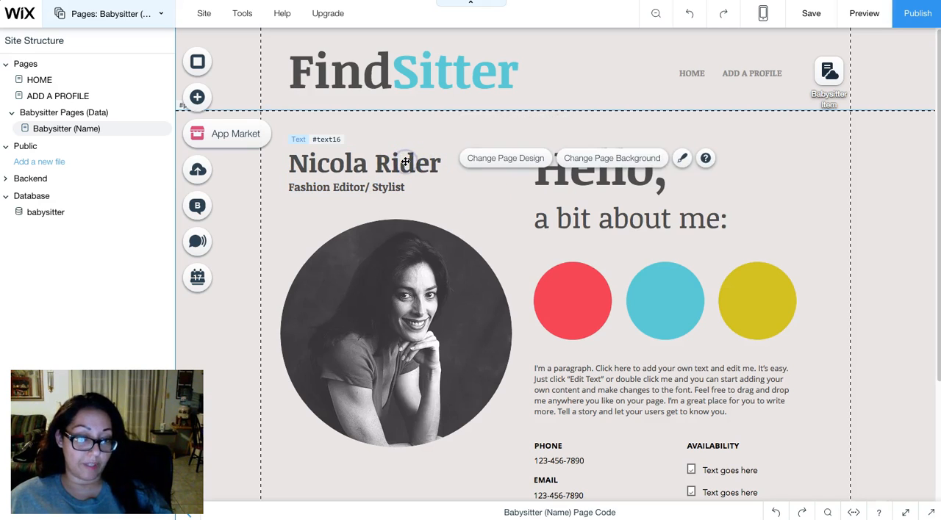
- Duplicate the text box holding the name and job title, and delete the name line from the copy
{"action": "left_click", "coordinate": [406, 162]}
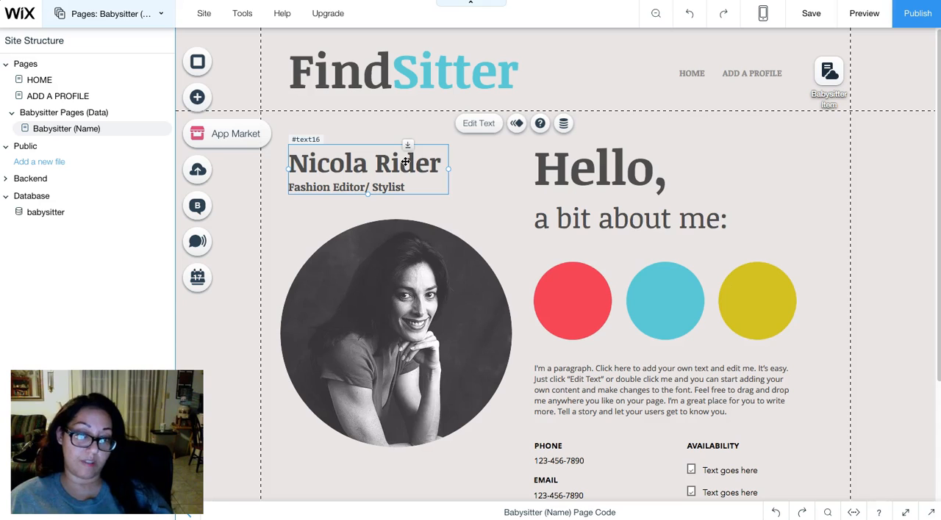
{"action": "key", "text": "ctrl+v"}
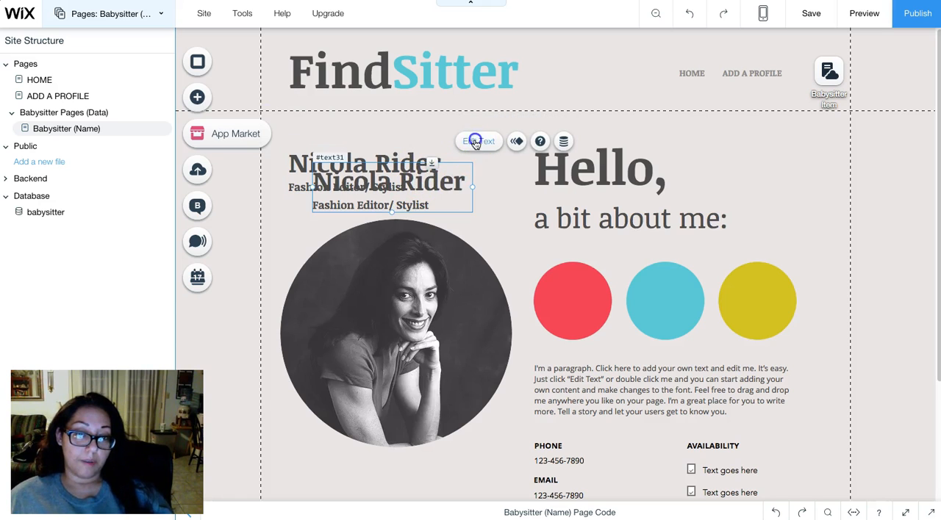
{"action": "double_click", "coordinate": [416, 181]}
{"action": "triple_click", "coordinate": [416, 181]}
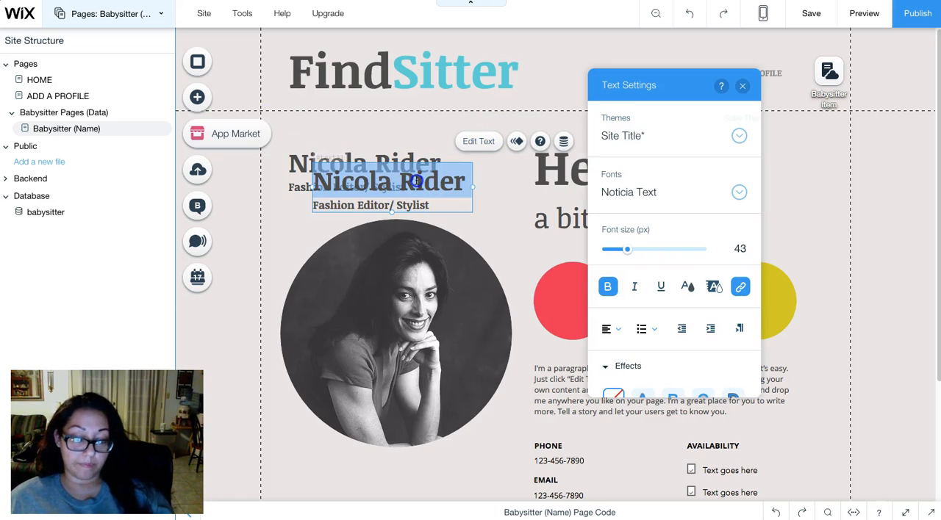
{"action": "key", "text": "BackSpace"}
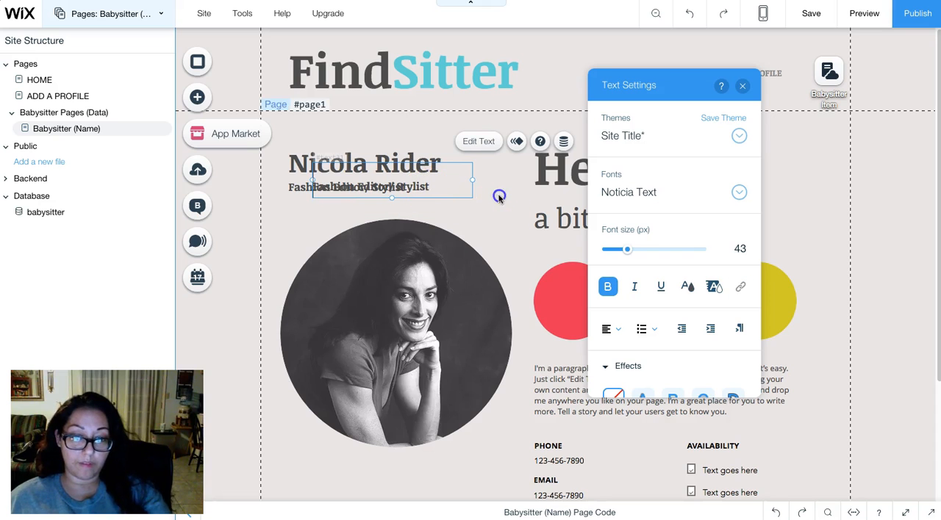
- Delete the "Fashion Editor/ Stylist" line from the original text box so it holds only the name
{"action": "left_click", "coordinate": [280, 189]}
{"action": "left_click", "coordinate": [293, 185]}
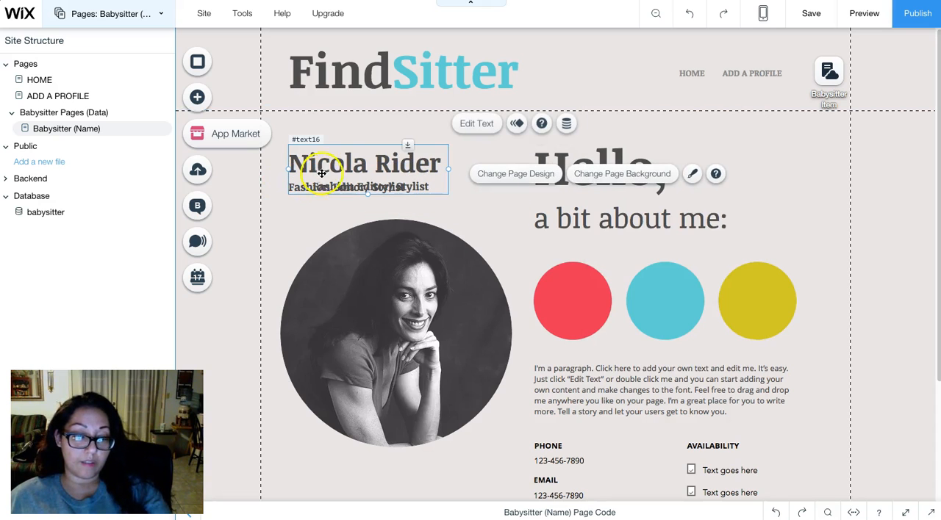
{"action": "left_click", "coordinate": [363, 192]}
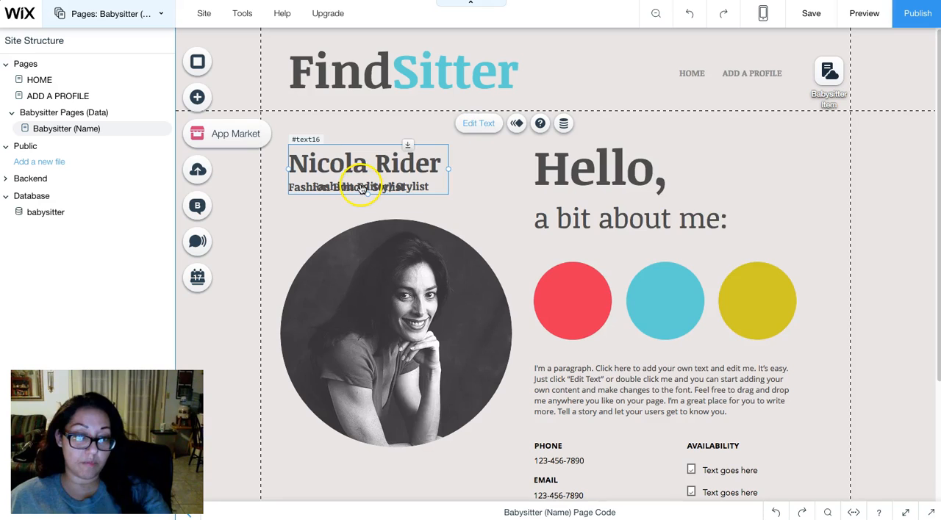
{"action": "double_click", "coordinate": [362, 189]}
{"action": "triple_click", "coordinate": [361, 185]}
{"action": "left_click", "coordinate": [445, 188]}
- Align the separate "Fashion Editor/ Stylist" text box directly beneath the name, flush with its left edge
{"action": "left_click", "coordinate": [405, 188]}
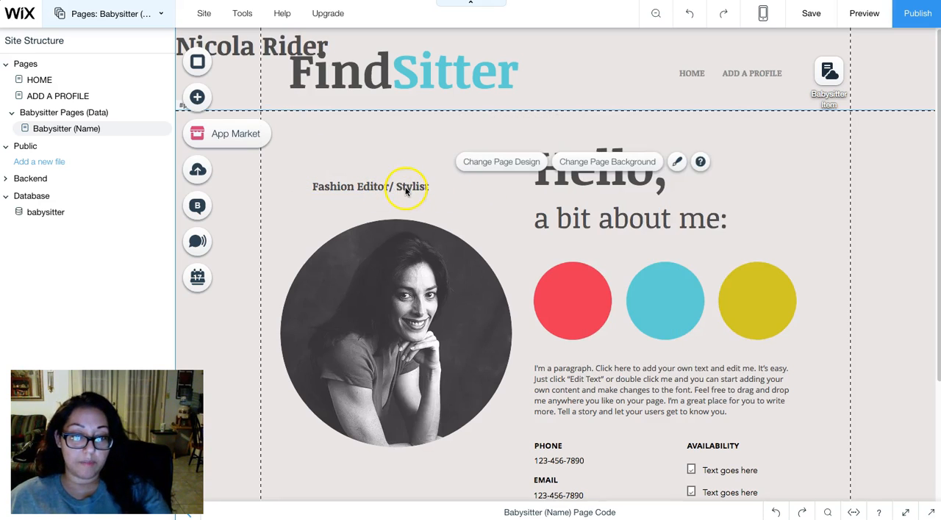
{"action": "left_click_drag", "start_coordinate": [405, 189], "coordinate": [368, 194]}
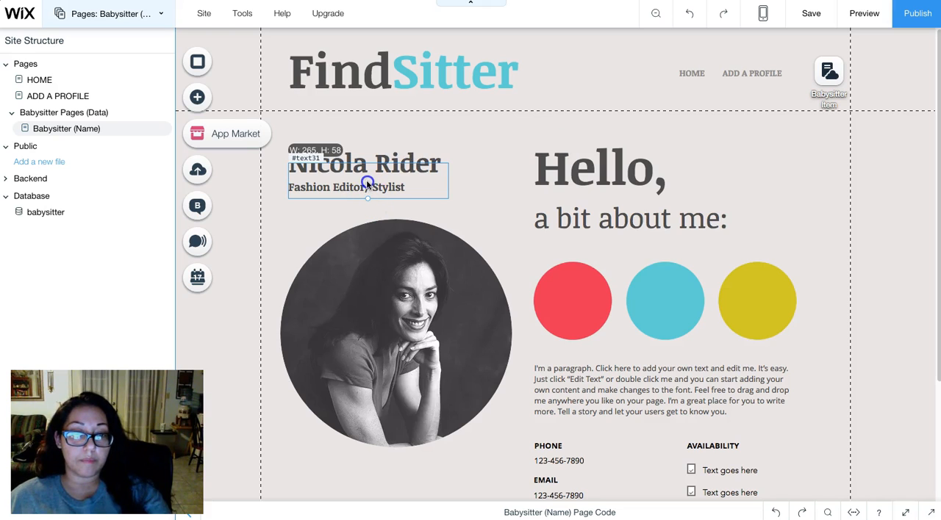
{"action": "left_click_drag", "start_coordinate": [367, 181], "coordinate": [367, 182]}
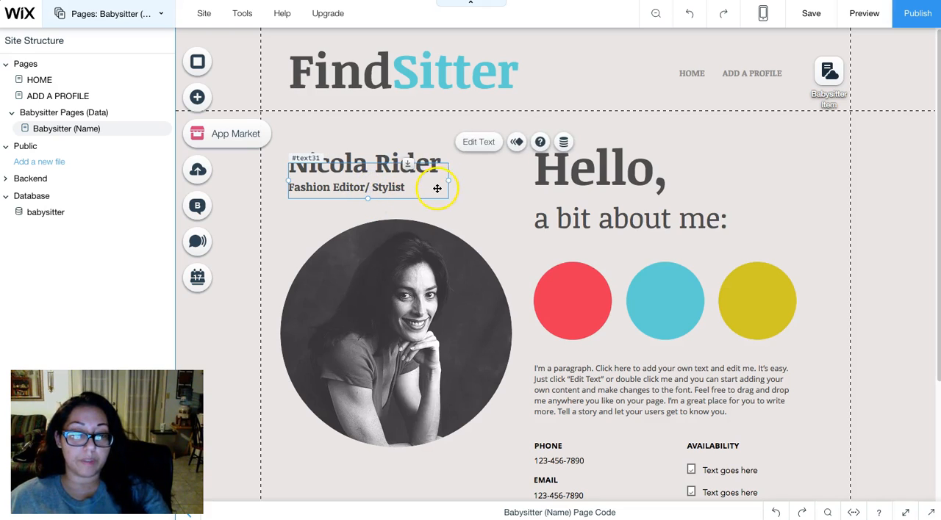
{"action": "left_click", "coordinate": [472, 213]}
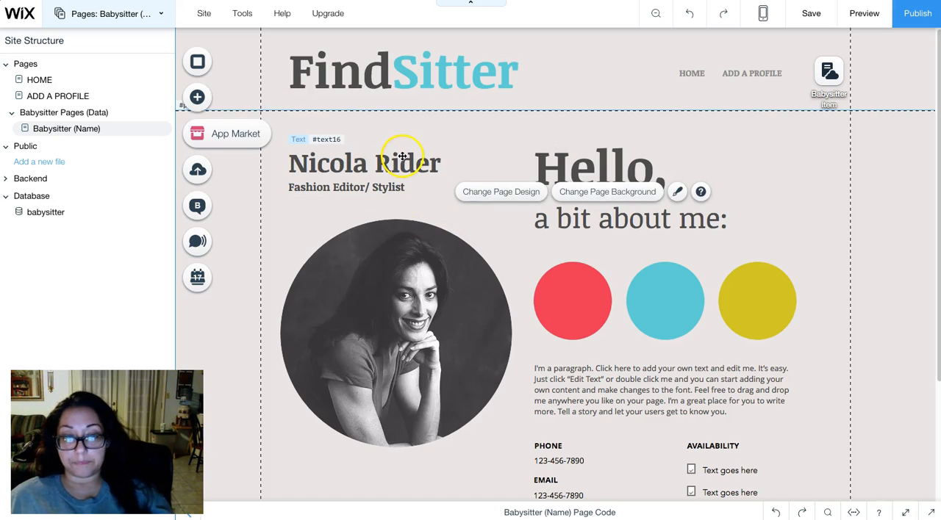
- Connect the name text box at the head of the profile to the Name field of the Babysitter Item dataset
{"action": "left_click", "coordinate": [402, 157]}
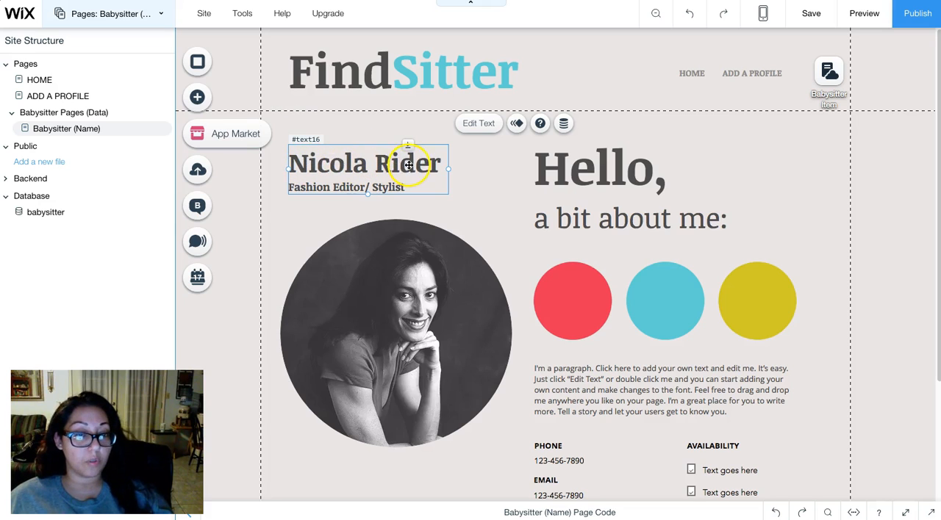
{"action": "left_click", "coordinate": [564, 125]}
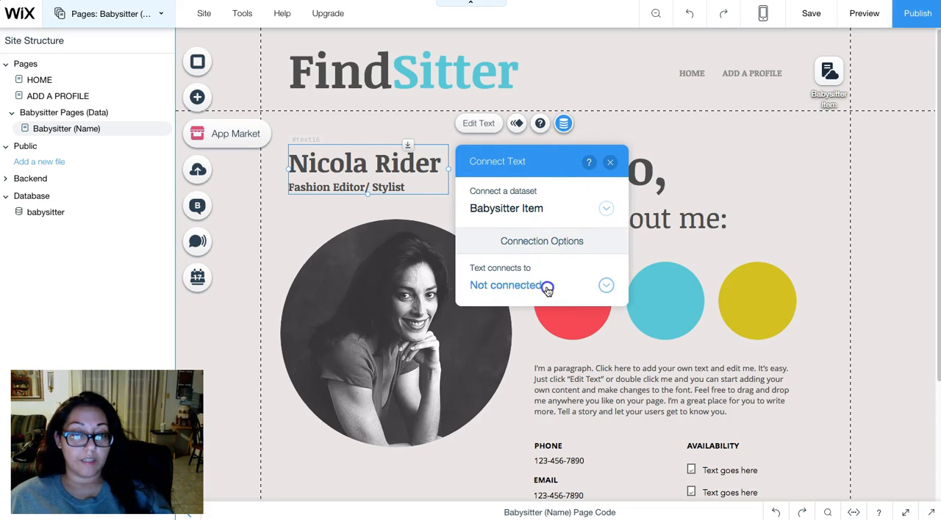
{"action": "left_click", "coordinate": [546, 288]}
{"action": "scroll", "coordinate": [563, 272], "scroll_direction": "down", "scroll_amount": 3}
{"action": "scroll", "coordinate": [544, 242], "scroll_direction": "up", "scroll_amount": 1}
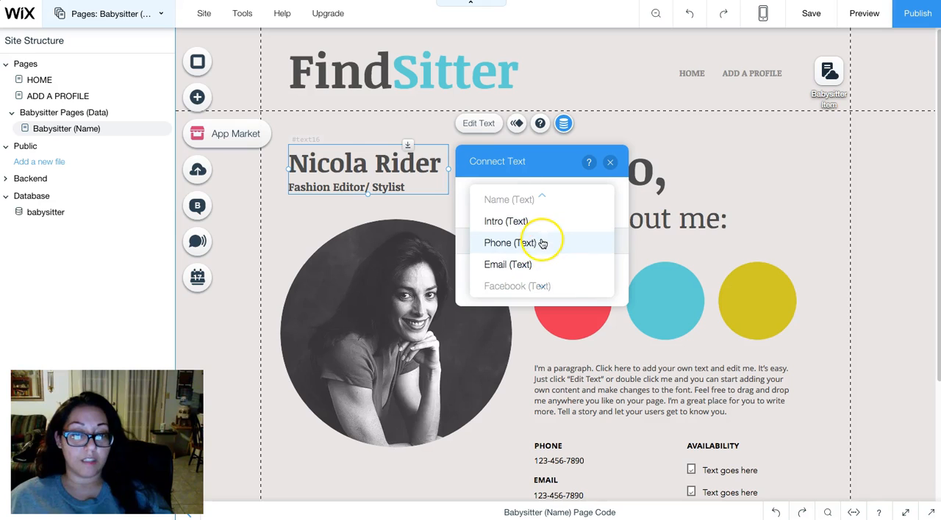
{"action": "scroll", "coordinate": [523, 230], "scroll_direction": "up", "scroll_amount": 1}
{"action": "left_click", "coordinate": [537, 216]}
{"action": "left_click", "coordinate": [609, 162]}
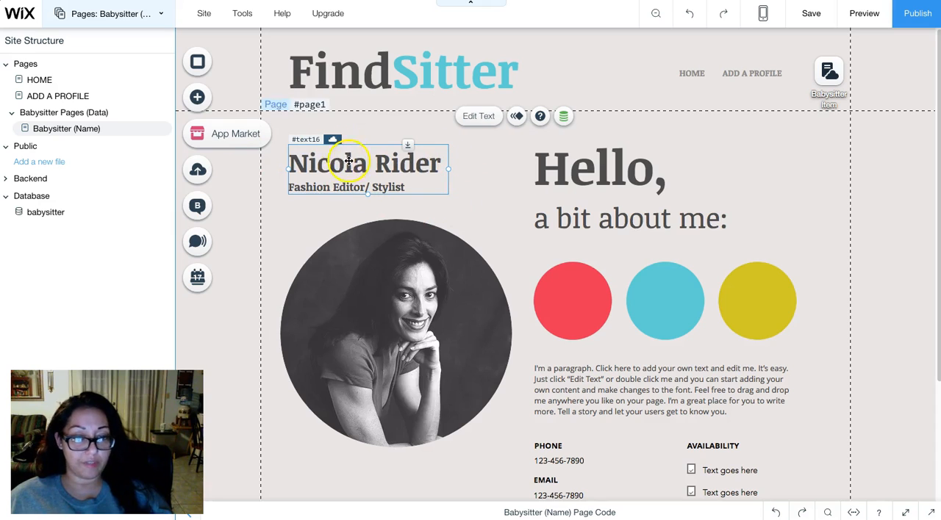
- Connect the "Fashion Editor/ Stylist" text box to the Title field of the Babysitter Item dataset
{"action": "left_click", "coordinate": [325, 188]}
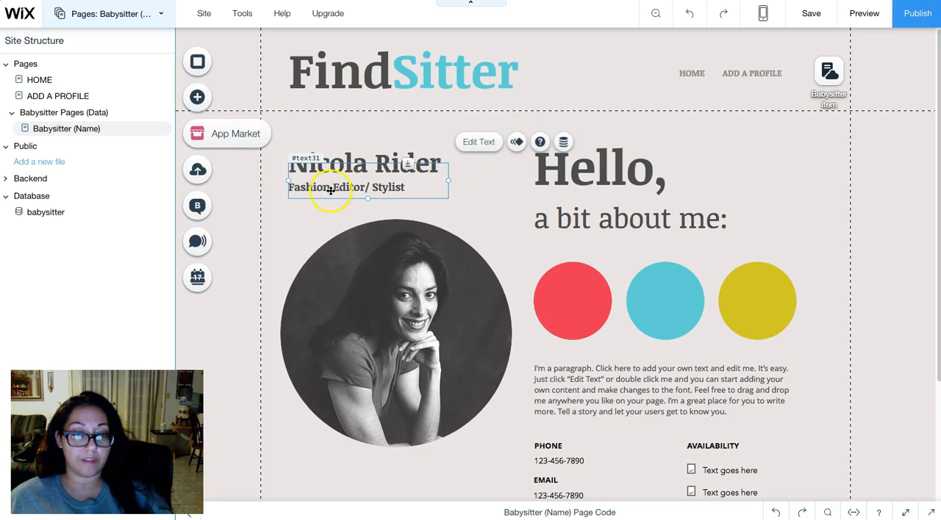
{"action": "left_click", "coordinate": [564, 143]}
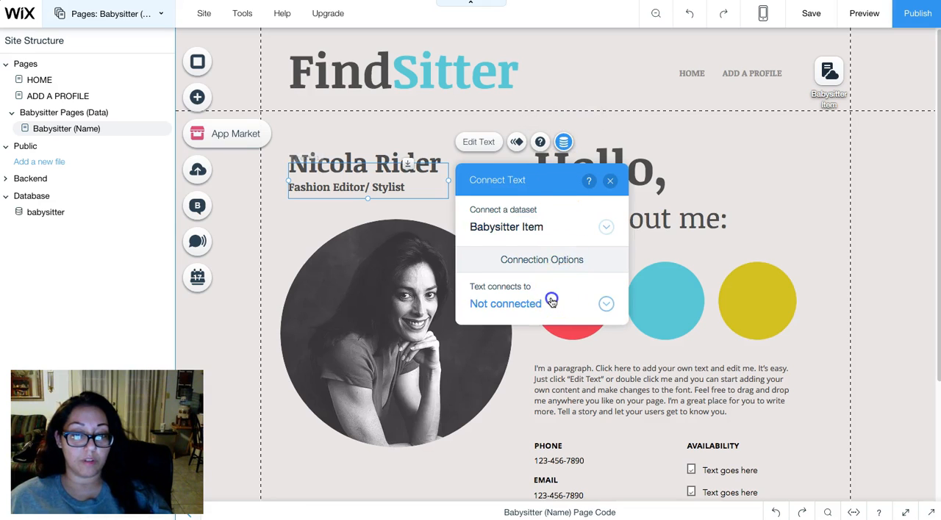
{"action": "left_click", "coordinate": [549, 300]}
{"action": "left_click", "coordinate": [533, 230]}
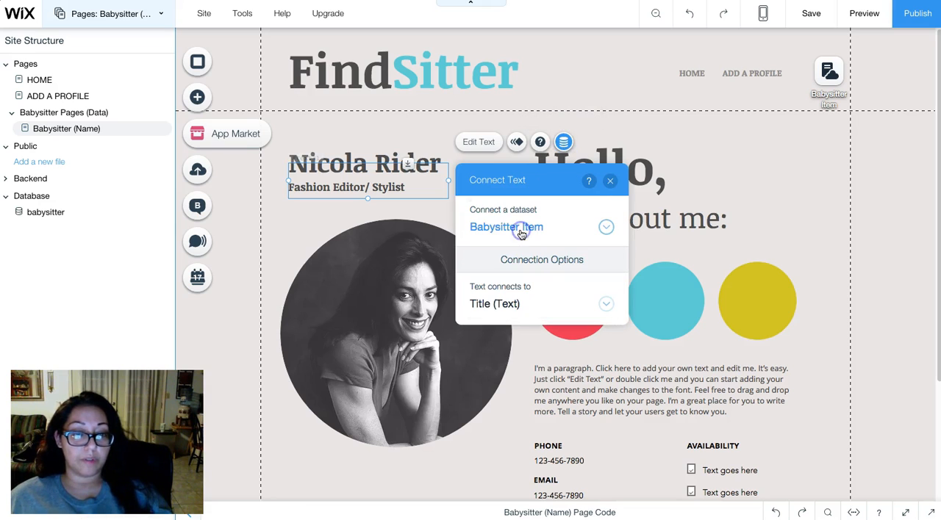
{"action": "left_click", "coordinate": [610, 180]}
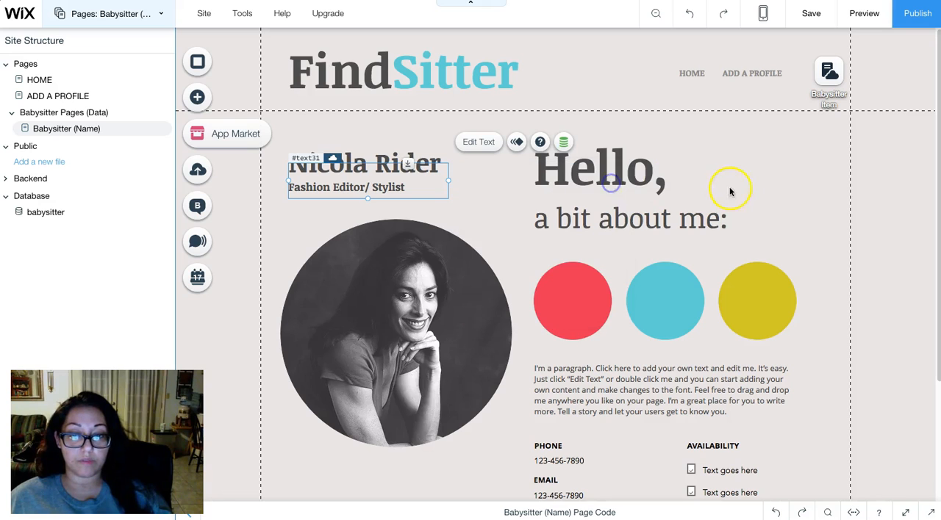
{"action": "scroll", "coordinate": [619, 224], "scroll_direction": "down", "scroll_amount": 2}
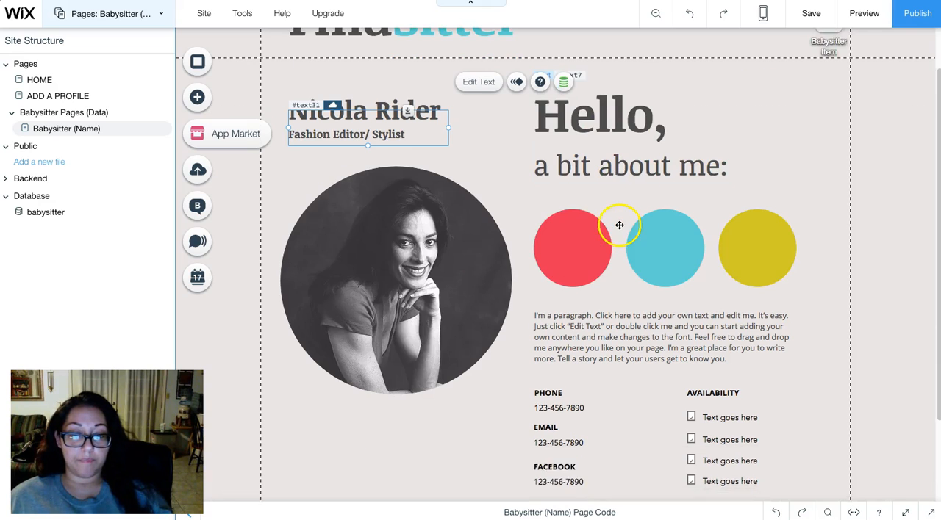
{"action": "left_click", "coordinate": [567, 218]}
{"action": "left_click", "coordinate": [671, 213]}
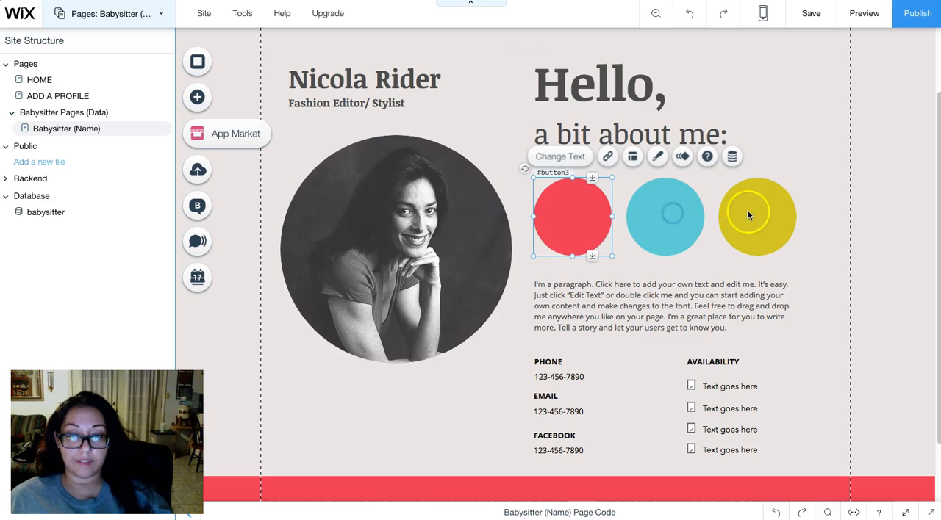
{"action": "left_click", "coordinate": [750, 213]}
- Connect the paragraph beneath the coloured circles to the Intro field of the Babysitter Item dataset
{"action": "scroll", "coordinate": [696, 295], "scroll_direction": "down", "scroll_amount": 1}
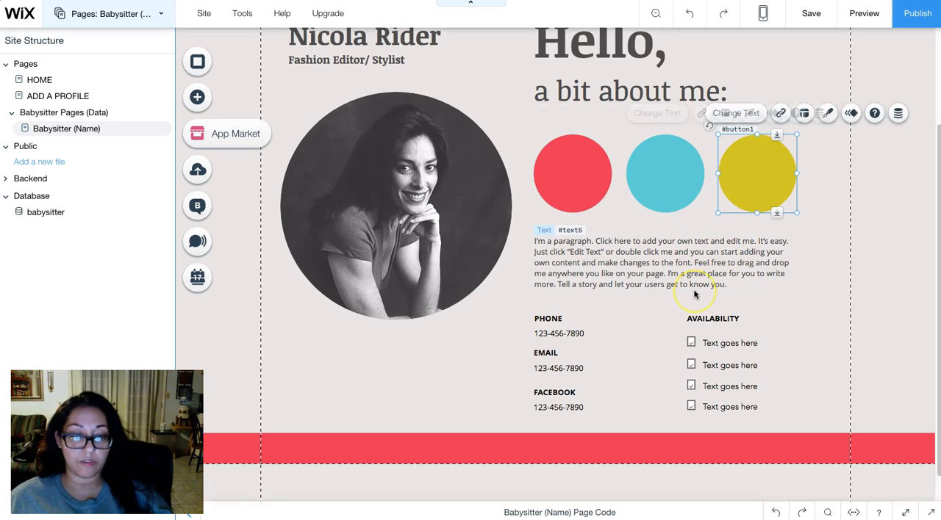
{"action": "left_click", "coordinate": [643, 238]}
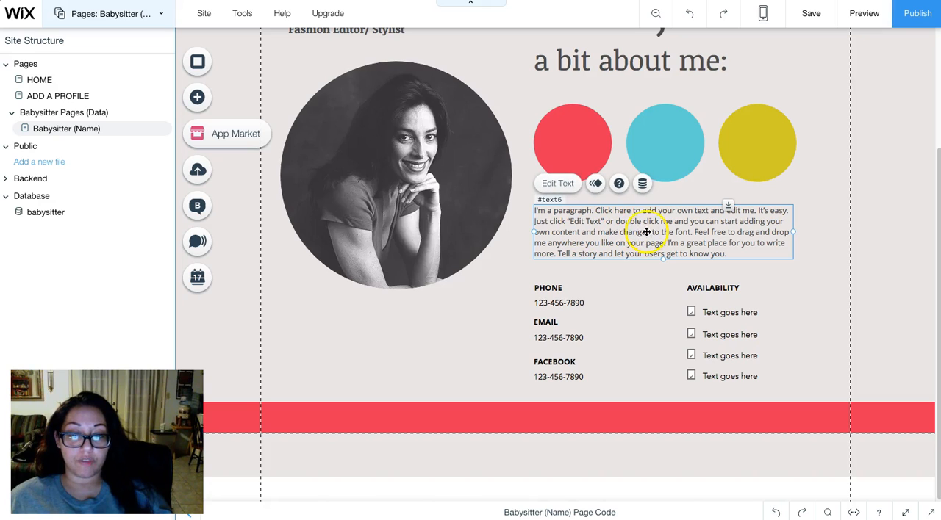
{"action": "left_click", "coordinate": [643, 185]}
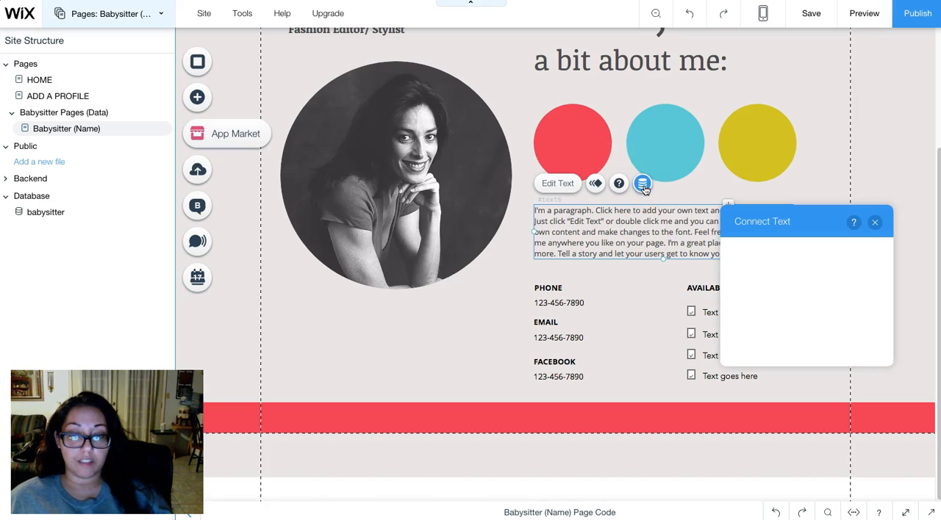
{"action": "left_click", "coordinate": [805, 360]}
{"action": "scroll", "coordinate": [798, 338], "scroll_direction": "down", "scroll_amount": 1}
{"action": "left_click", "coordinate": [790, 311]}
{"action": "left_click", "coordinate": [875, 222]}
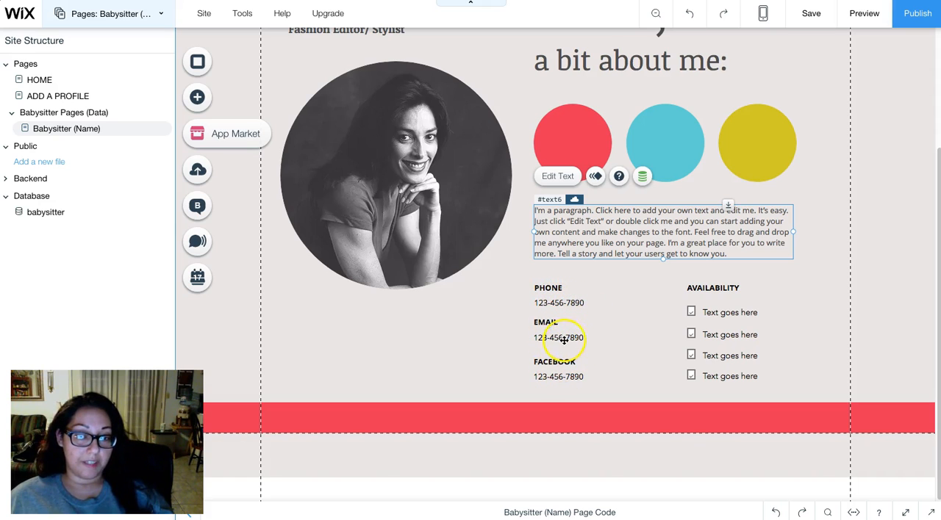
- Widen the text boxes beneath the Phone, Email and Facebook headings to about 230 px, nearly reaching the Availability column
{"action": "left_click", "coordinate": [568, 303]}
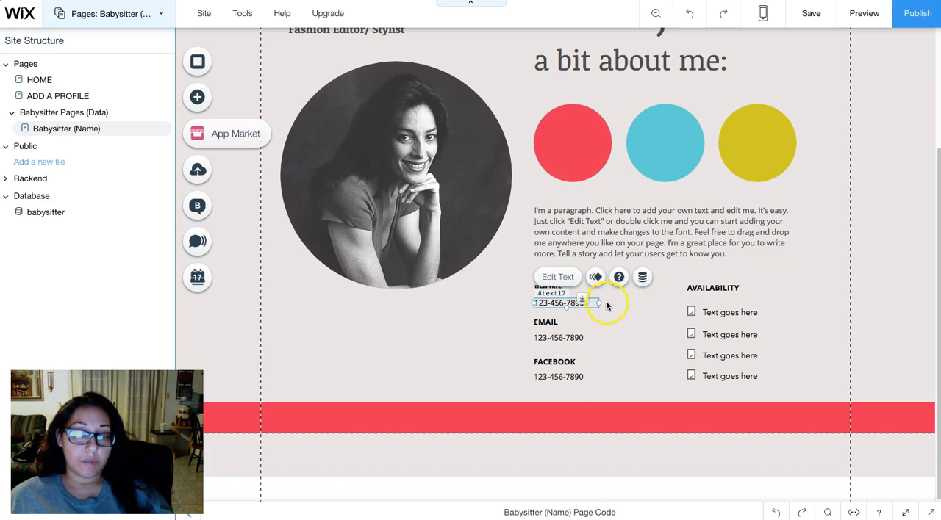
{"action": "left_click_drag", "start_coordinate": [600, 303], "coordinate": [676, 304]}
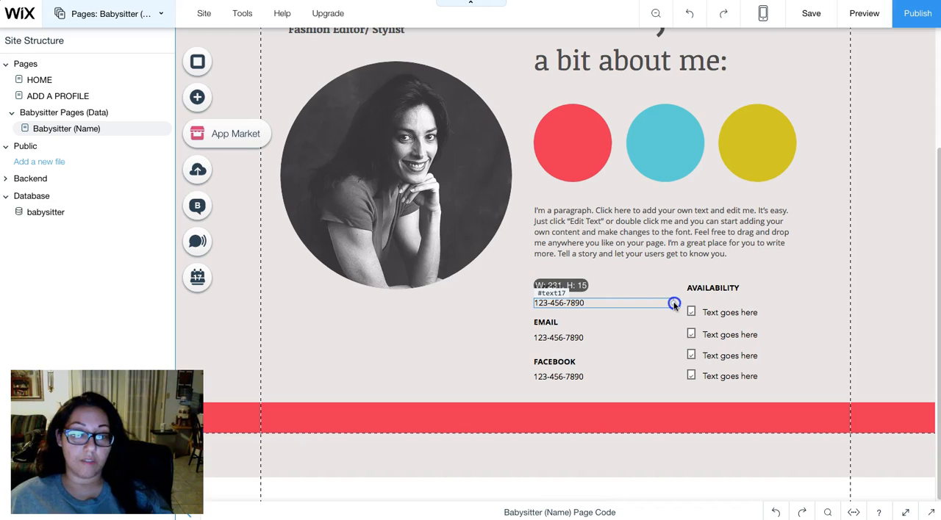
{"action": "left_click", "coordinate": [585, 337]}
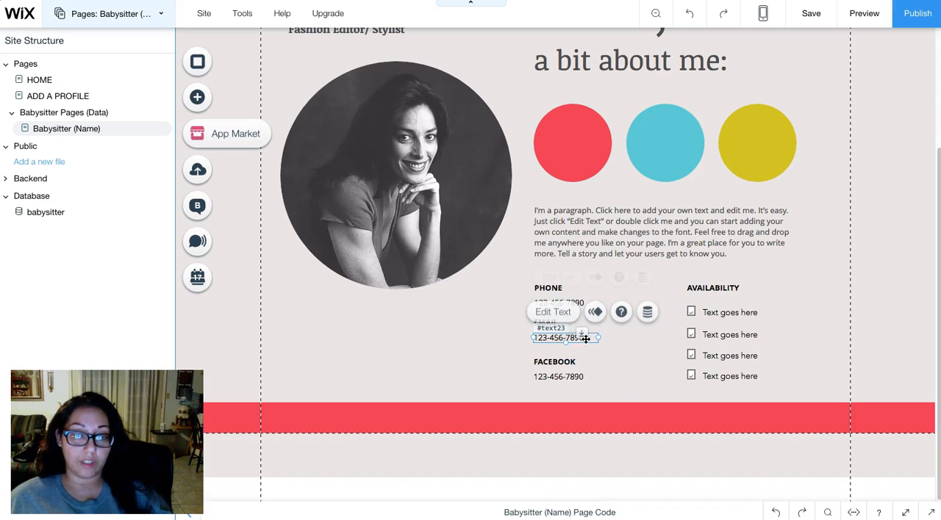
{"action": "left_click_drag", "start_coordinate": [597, 337], "coordinate": [673, 339]}
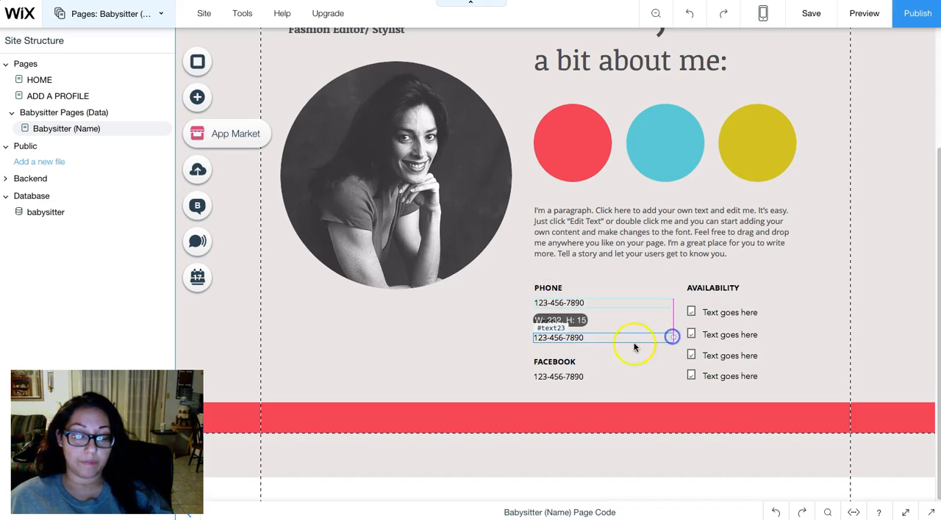
{"action": "left_click", "coordinate": [569, 380]}
{"action": "left_click_drag", "start_coordinate": [601, 377], "coordinate": [669, 377]}
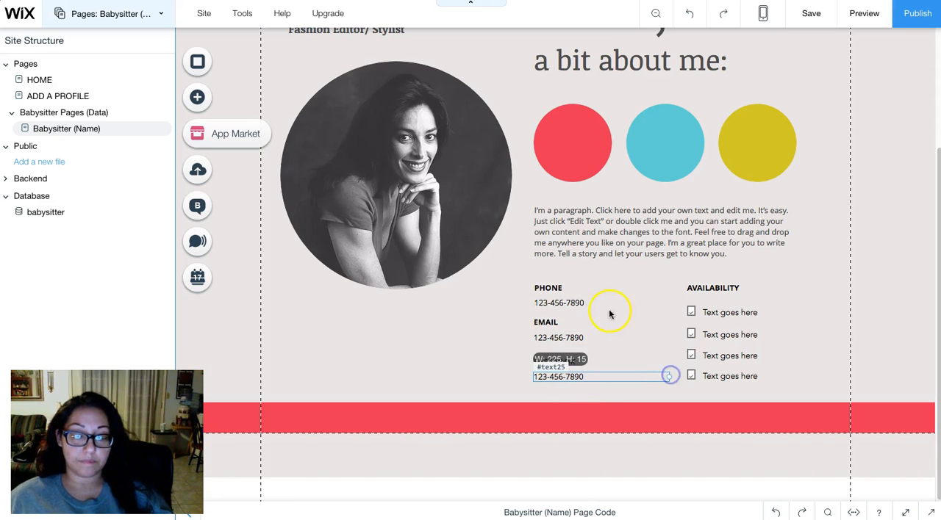
- Connect the text box beneath the Phone heading to the Phone field of the Babysitter Item dataset
{"action": "left_click", "coordinate": [572, 303]}
{"action": "left_click", "coordinate": [643, 280]}
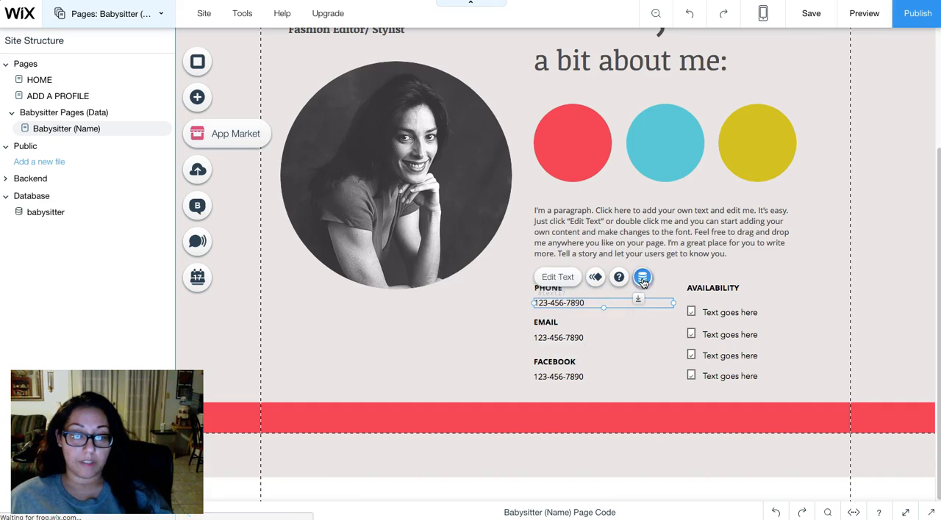
{"action": "left_click", "coordinate": [737, 438]}
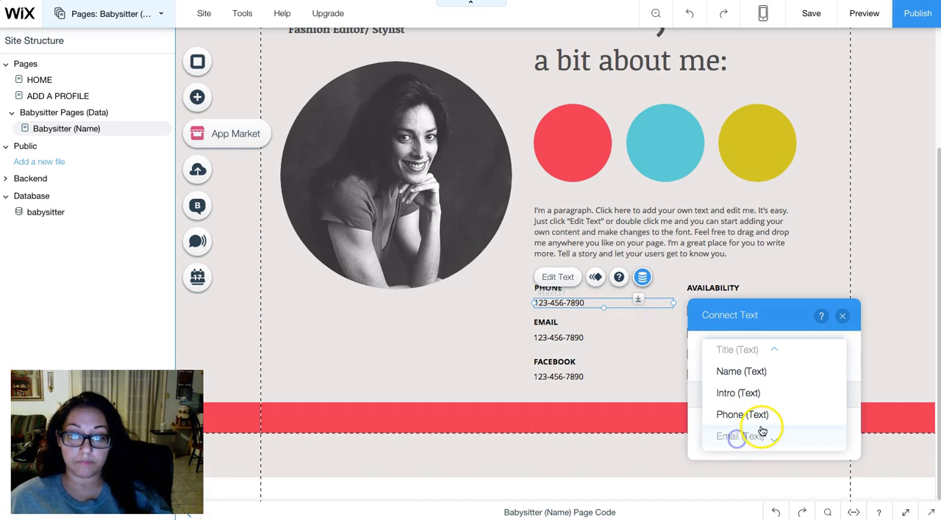
{"action": "left_click", "coordinate": [764, 415]}
{"action": "left_click", "coordinate": [842, 316]}
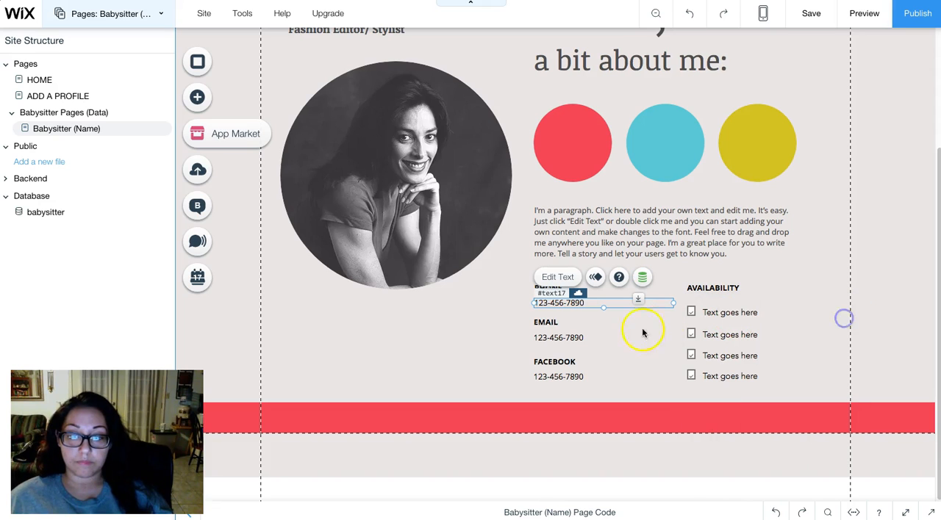
- Connect the text box beneath the Email heading to the Email field of the Babysitter Item dataset
{"action": "left_click", "coordinate": [581, 338]}
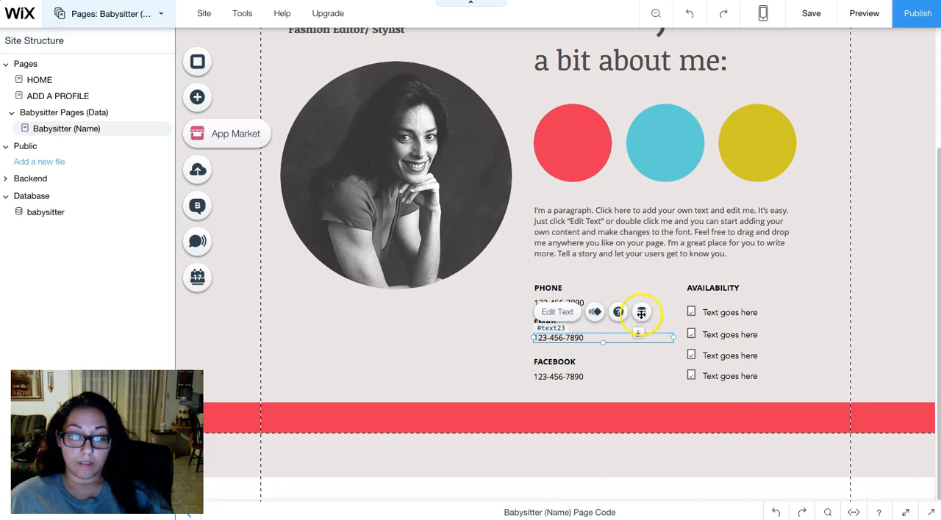
{"action": "left_click", "coordinate": [642, 313]}
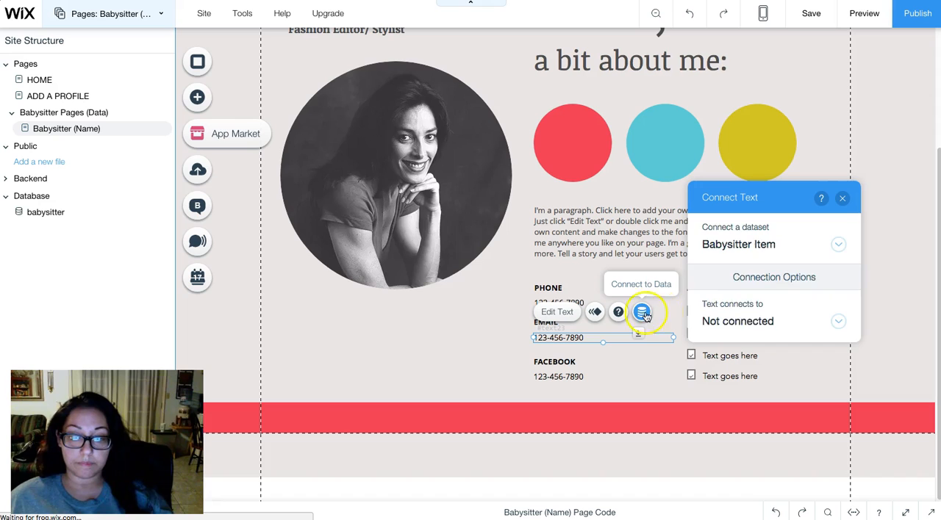
{"action": "left_click", "coordinate": [742, 322]}
{"action": "scroll", "coordinate": [765, 298], "scroll_direction": "down", "scroll_amount": 3}
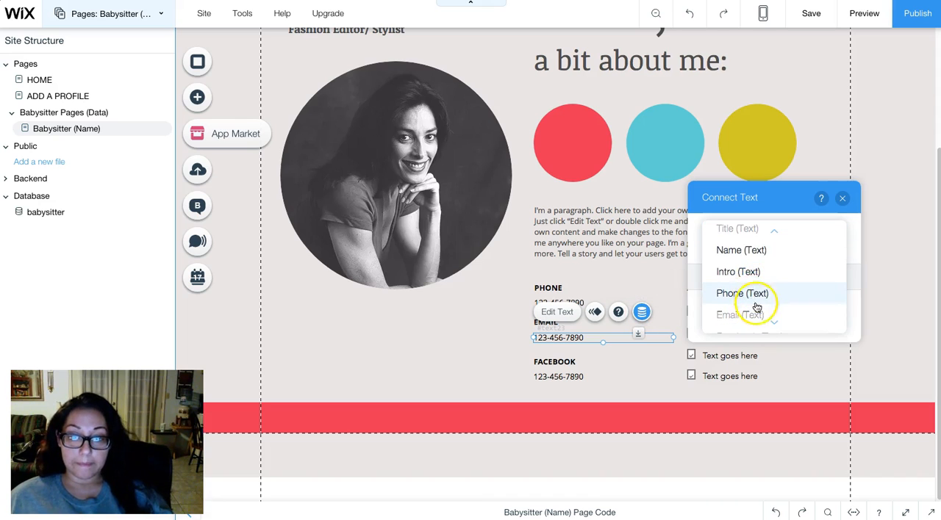
{"action": "left_click", "coordinate": [775, 276]}
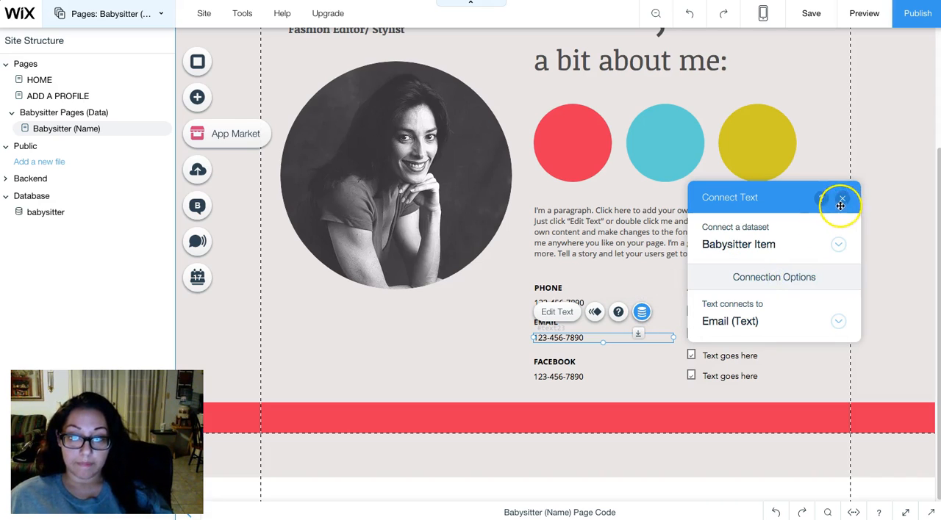
{"action": "left_click", "coordinate": [843, 199]}
- Connect the text box beneath the Facebook heading to the Facebook field of the Babysitter Item dataset
{"action": "left_click", "coordinate": [585, 375]}
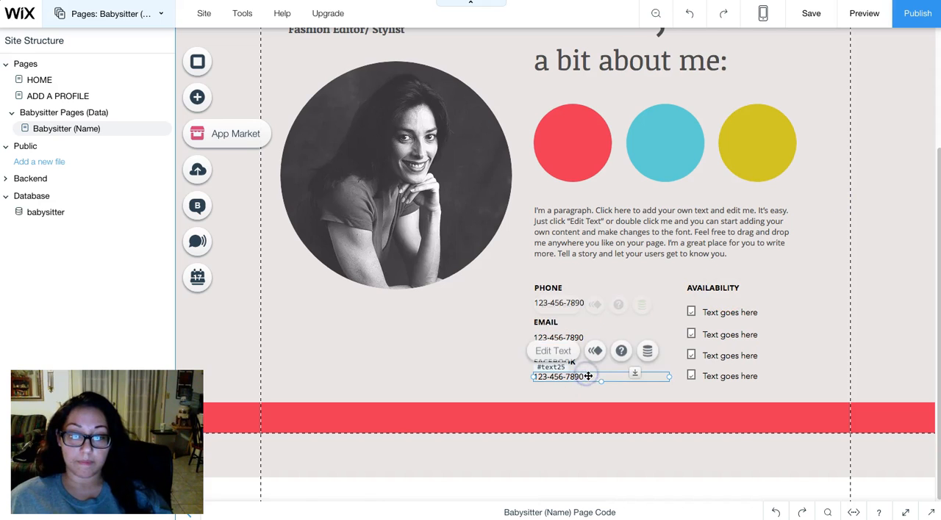
{"action": "left_click", "coordinate": [644, 353]}
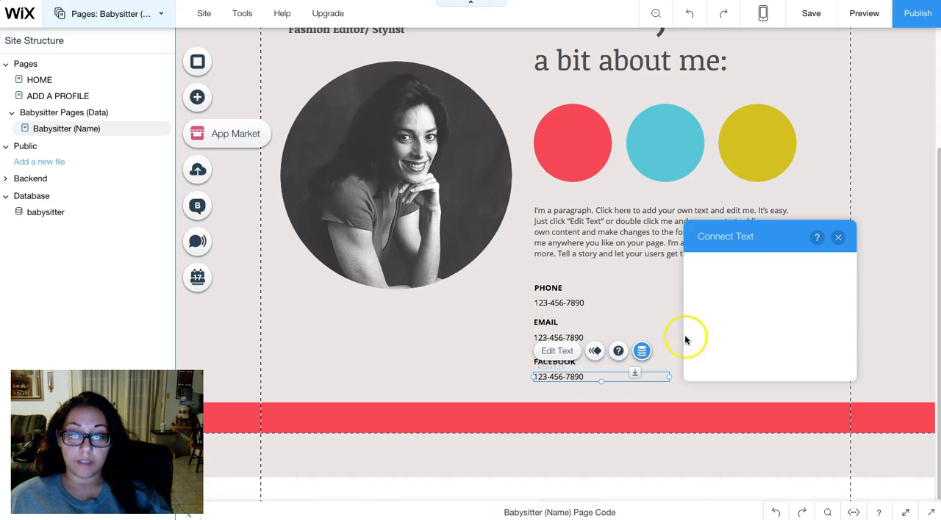
{"action": "left_click", "coordinate": [745, 363]}
{"action": "scroll", "coordinate": [769, 333], "scroll_direction": "down", "scroll_amount": 3}
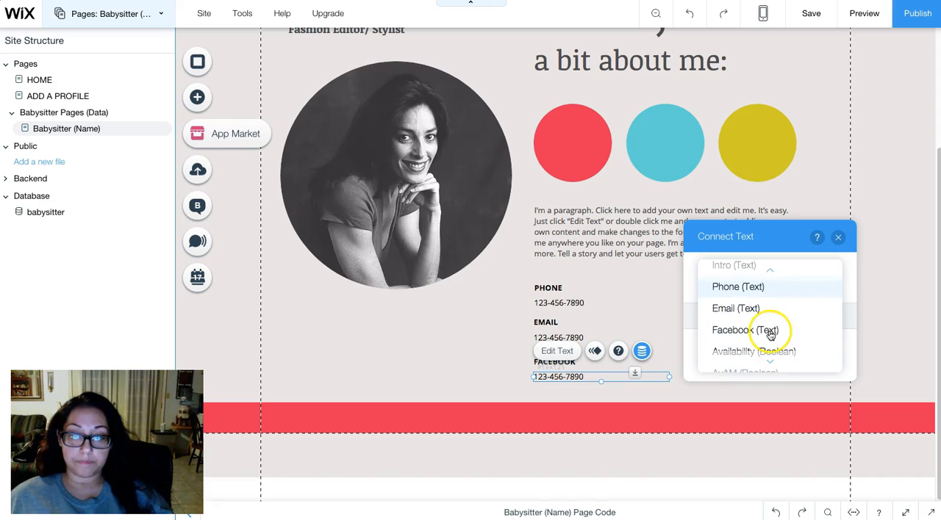
{"action": "left_click", "coordinate": [769, 331]}
{"action": "left_click", "coordinate": [838, 237]}
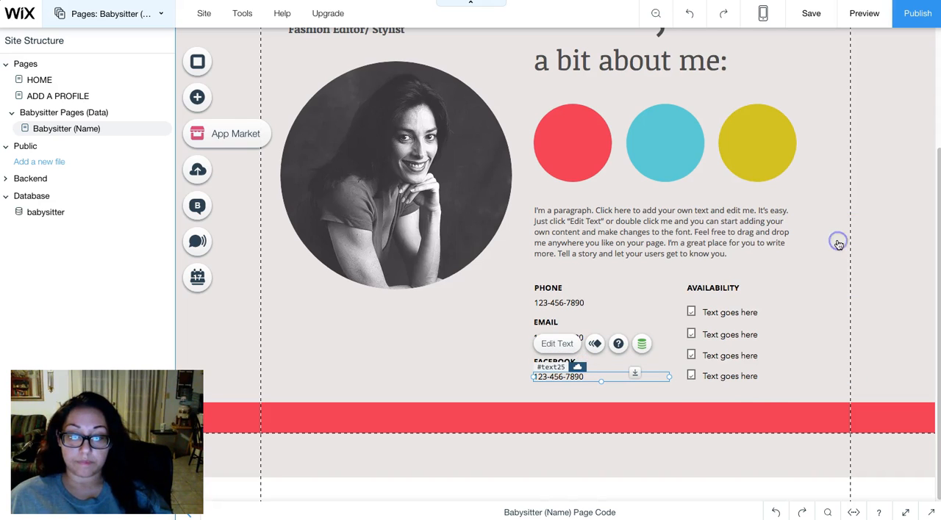
- Replace the placeholder text of the first item under Availability with "AM Availibility"
{"action": "left_click", "coordinate": [810, 312]}
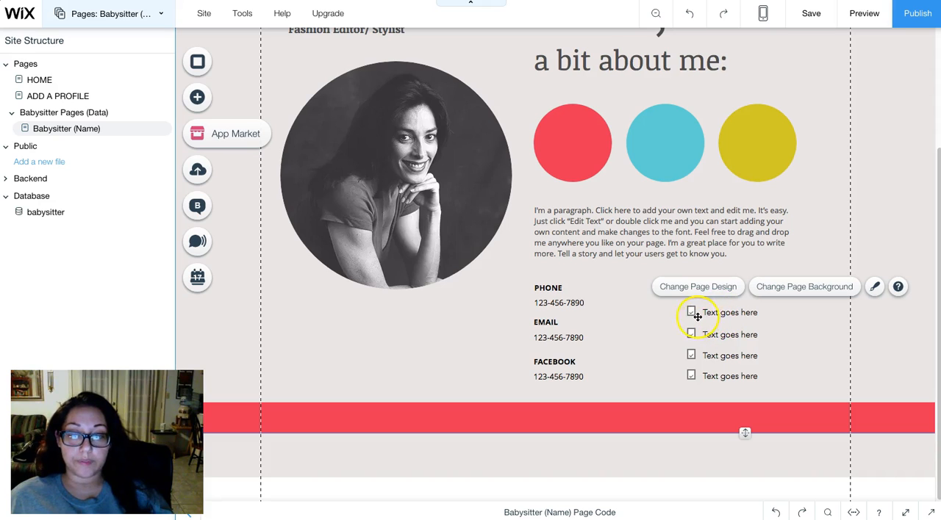
{"action": "left_click", "coordinate": [736, 313]}
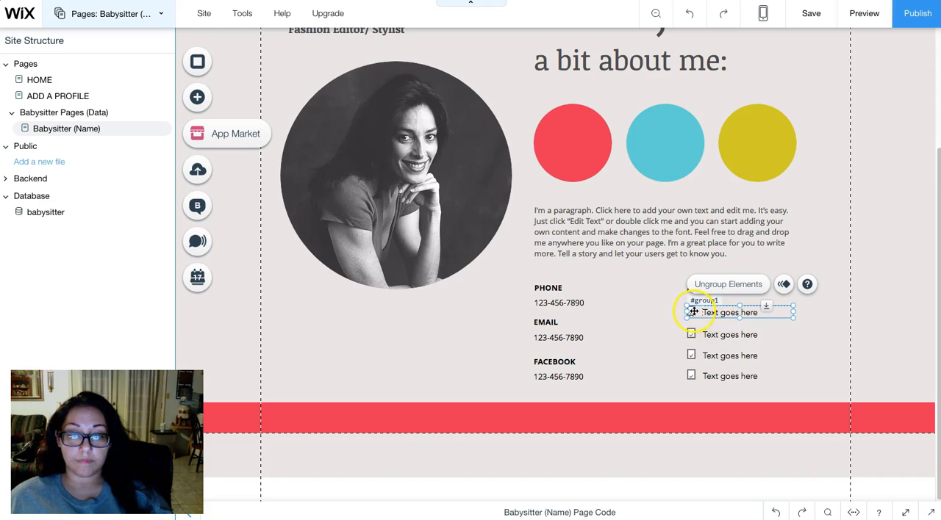
{"action": "left_click", "coordinate": [729, 312]}
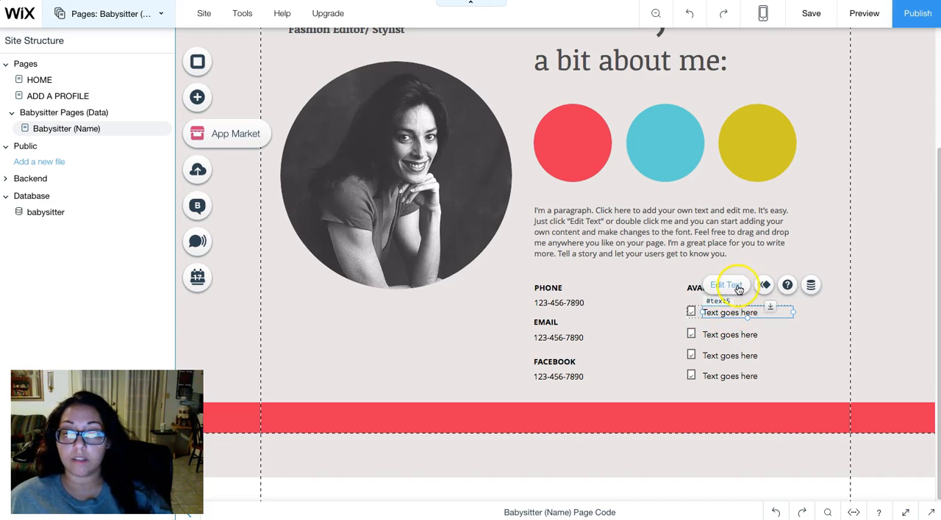
{"action": "left_click", "coordinate": [733, 289]}
{"action": "type", "text": "AM Availibity"}
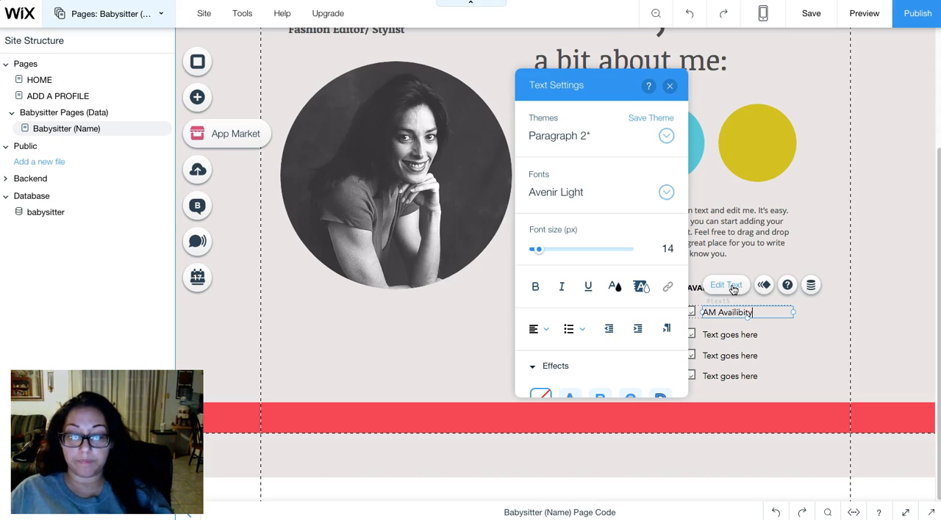
{"action": "left_click", "coordinate": [744, 294]}
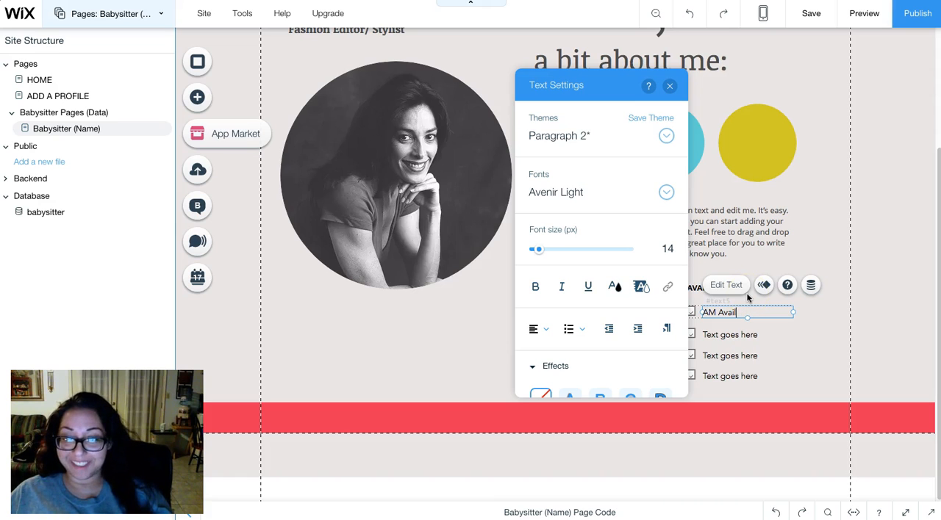
{"action": "type", "text": "ty"}
- Replace the placeholder text of the second item under Availability with "PM Availability"
{"action": "left_click", "coordinate": [748, 336]}
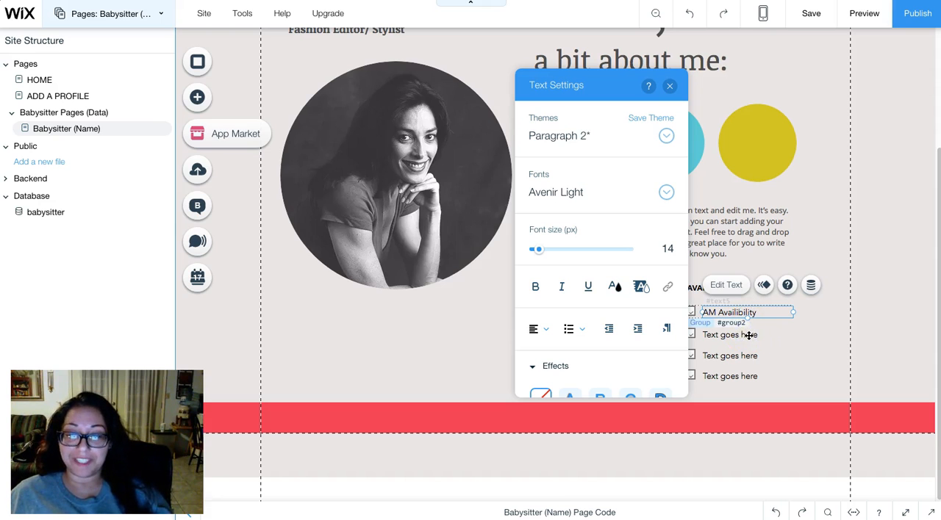
{"action": "left_click", "coordinate": [739, 334]}
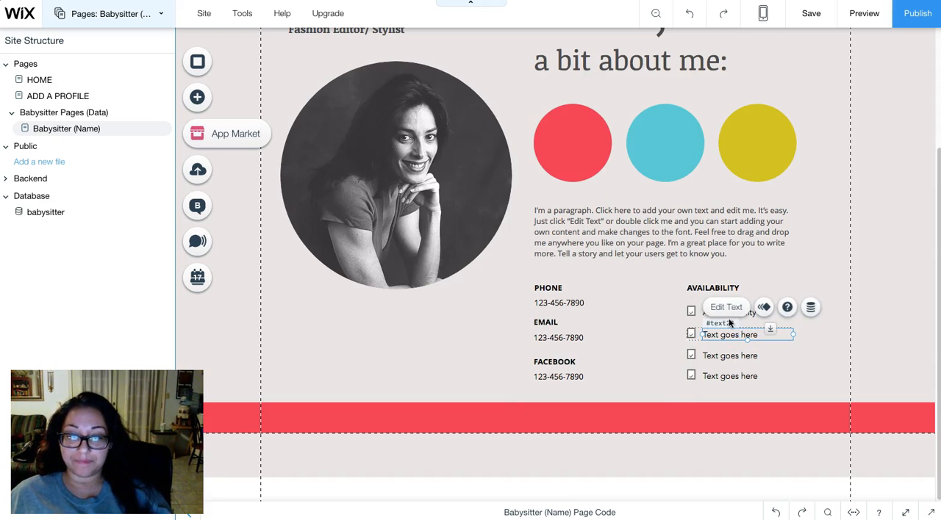
{"action": "left_click", "coordinate": [728, 309]}
{"action": "type", "text": "PM Availa"}
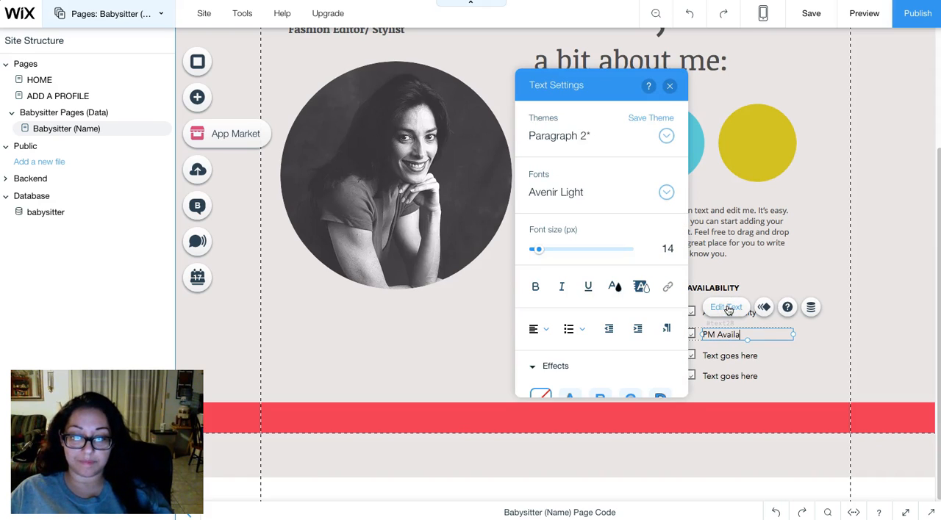
{"action": "type", "text": "bility"}
{"action": "left_click", "coordinate": [739, 365]}
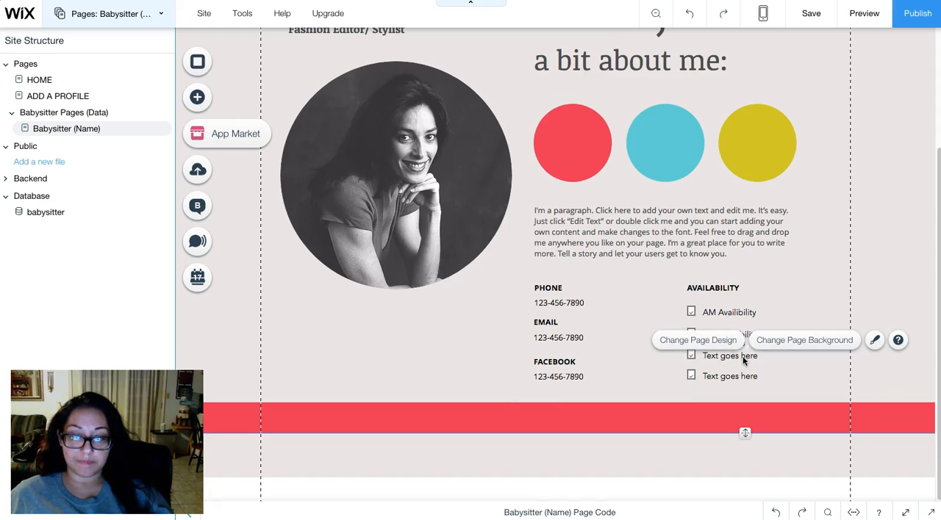
- Replace the placeholder text of the third item under Availability with "Weekday Availability"
{"action": "left_click", "coordinate": [744, 357]}
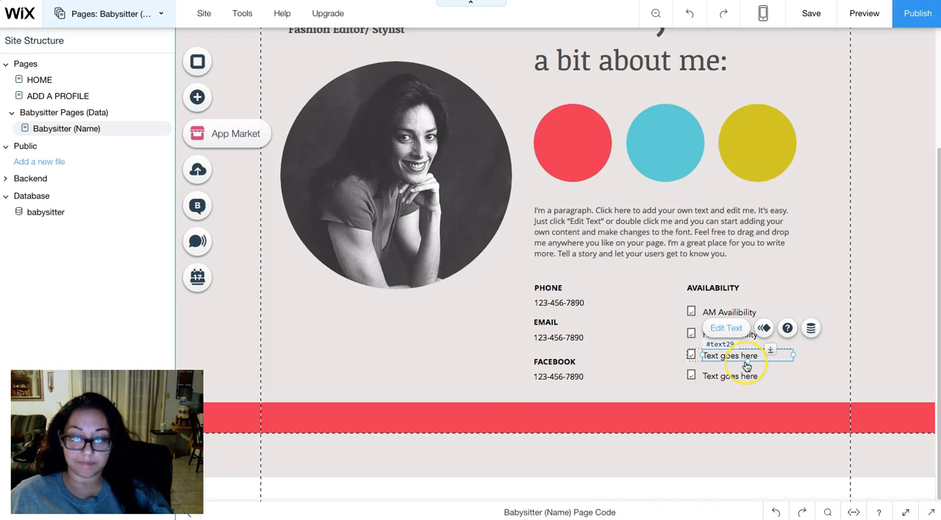
{"action": "double_click", "coordinate": [746, 366]}
{"action": "type", "text": "Weekday Availability"}
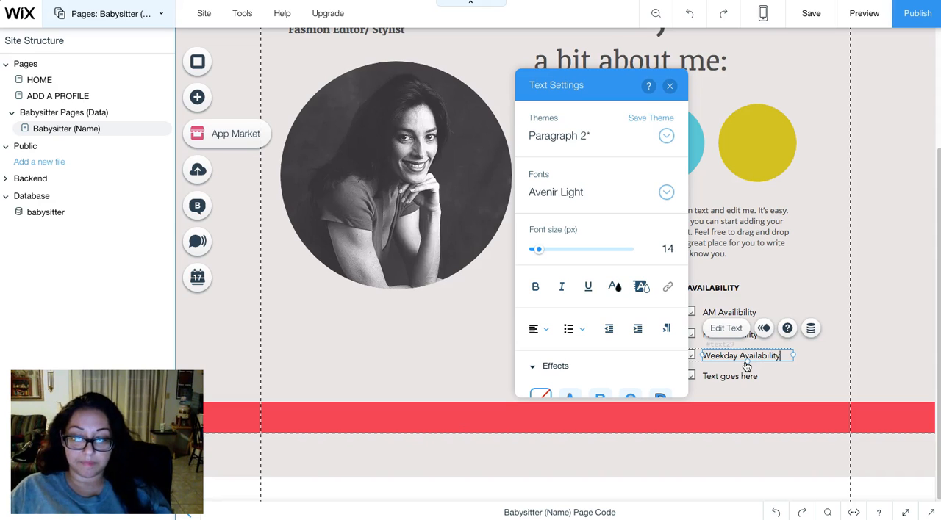
- Replace the placeholder text of the fourth item under Availability with "Weekened Avaibility"
{"action": "left_click", "coordinate": [745, 375]}
{"action": "left_click", "coordinate": [737, 378]}
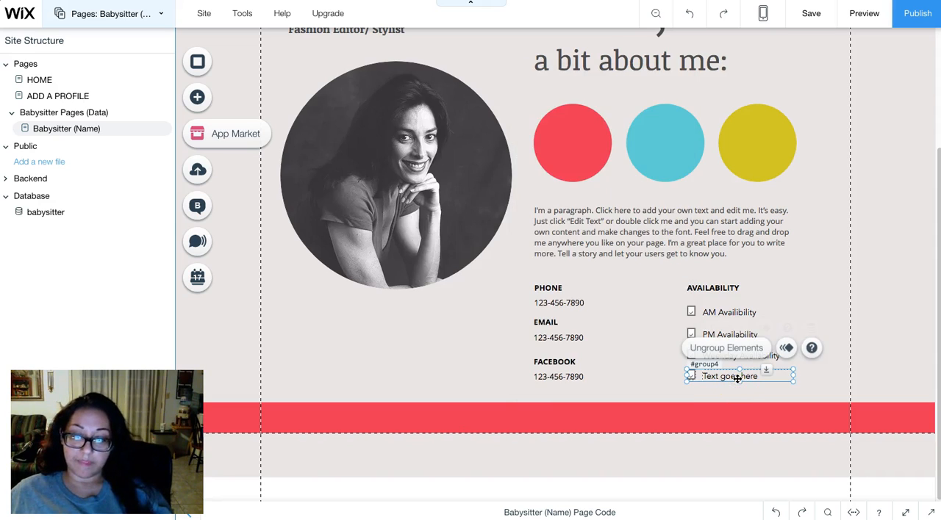
{"action": "left_click", "coordinate": [748, 375]}
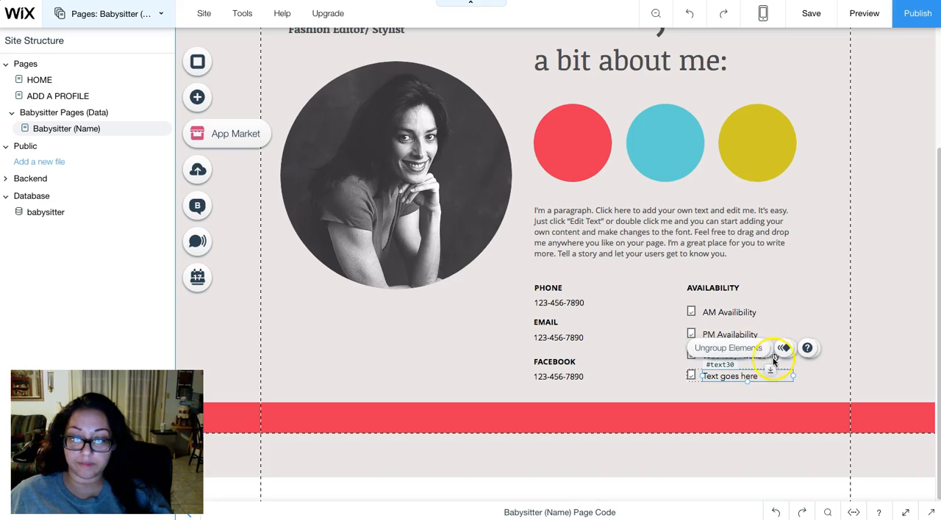
{"action": "left_click", "coordinate": [735, 349]}
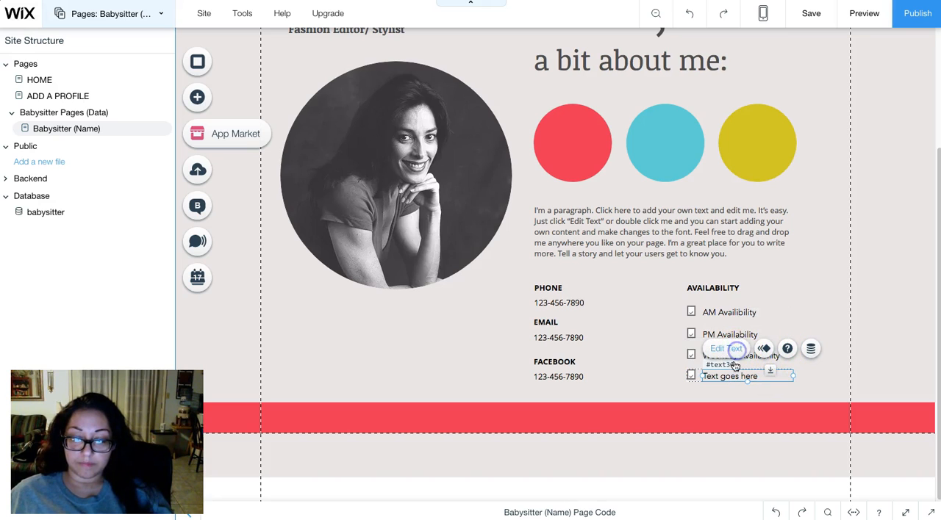
{"action": "type", "text": "Weekened Avaibility"}
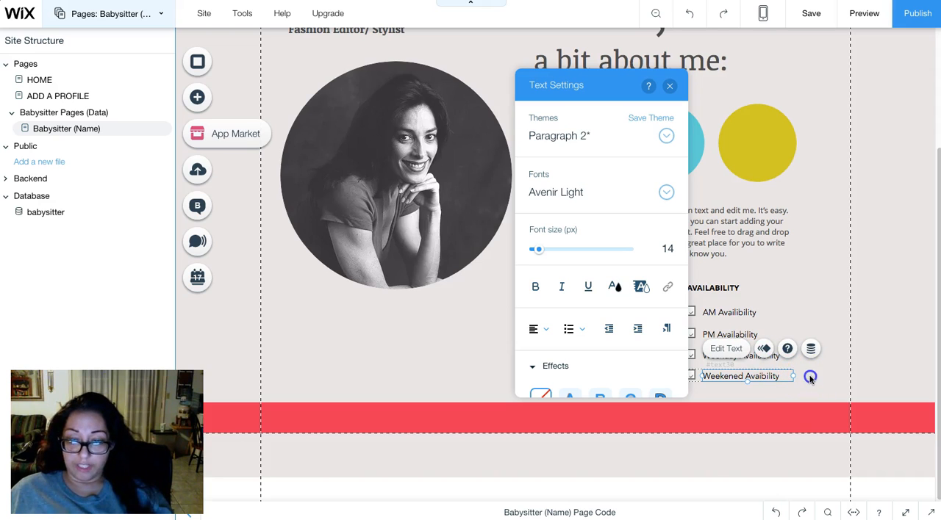
{"action": "left_click", "coordinate": [810, 378]}
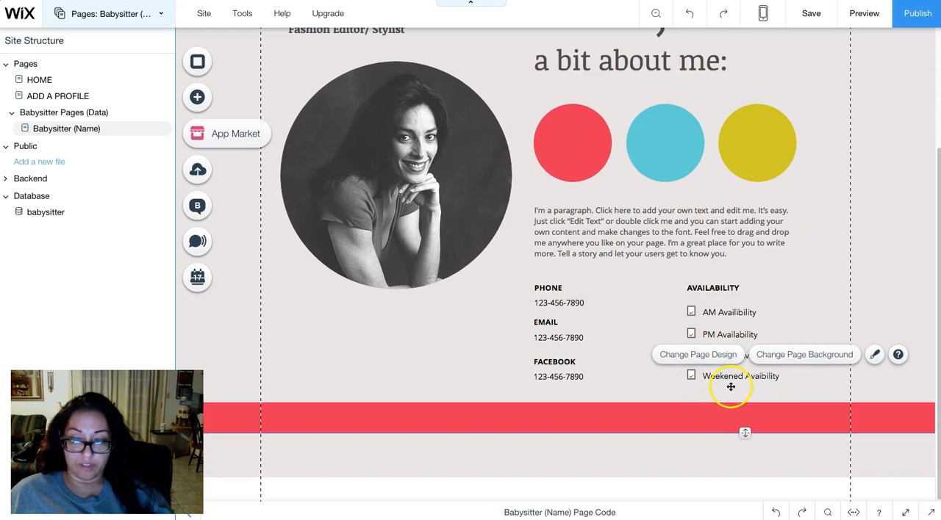
- Connect the checked state of the AM availability checkbox to the AvAM field of the Babysitter Item dataset
{"action": "left_click", "coordinate": [735, 311]}
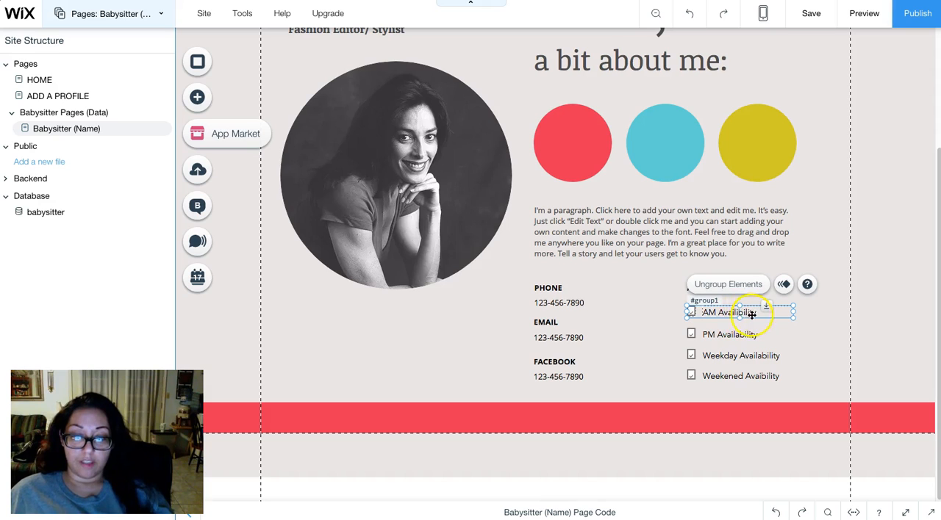
{"action": "left_click", "coordinate": [688, 314]}
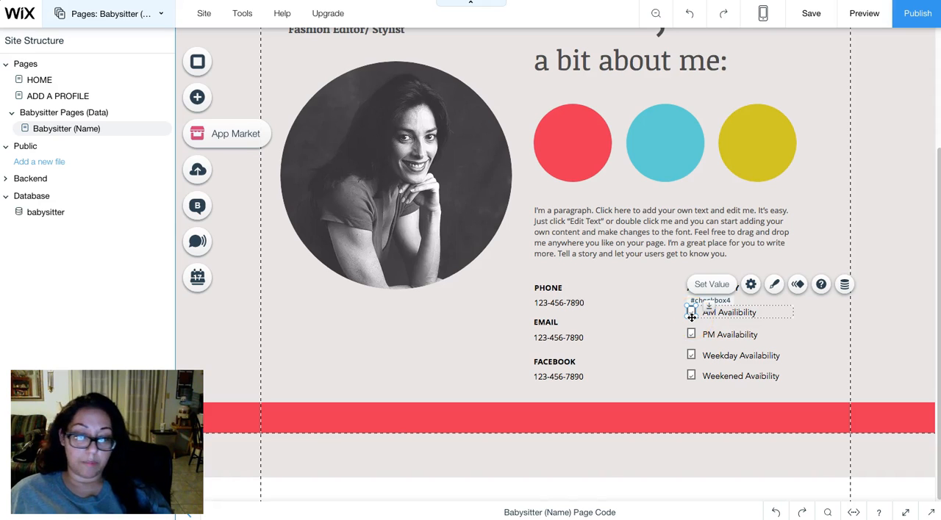
{"action": "left_click", "coordinate": [844, 285]}
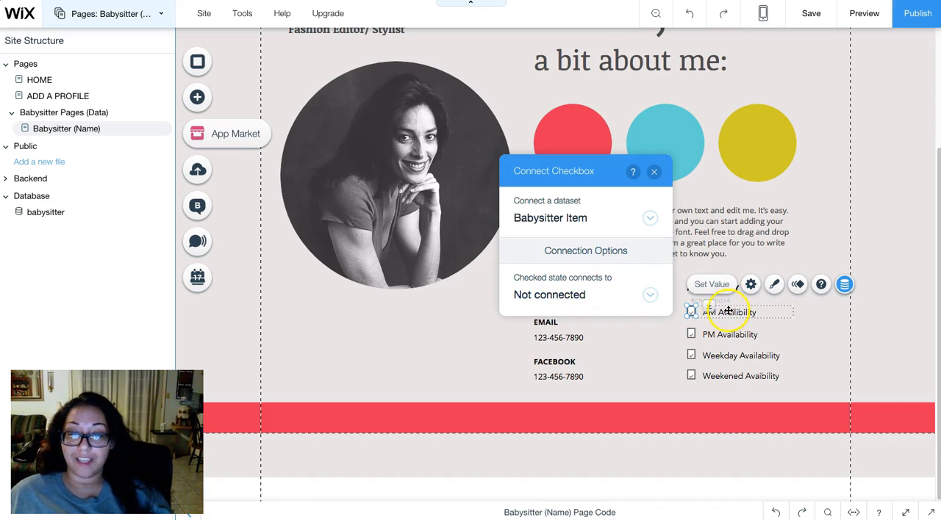
{"action": "left_click", "coordinate": [544, 295]}
{"action": "scroll", "coordinate": [573, 257], "scroll_direction": "down", "scroll_amount": 3}
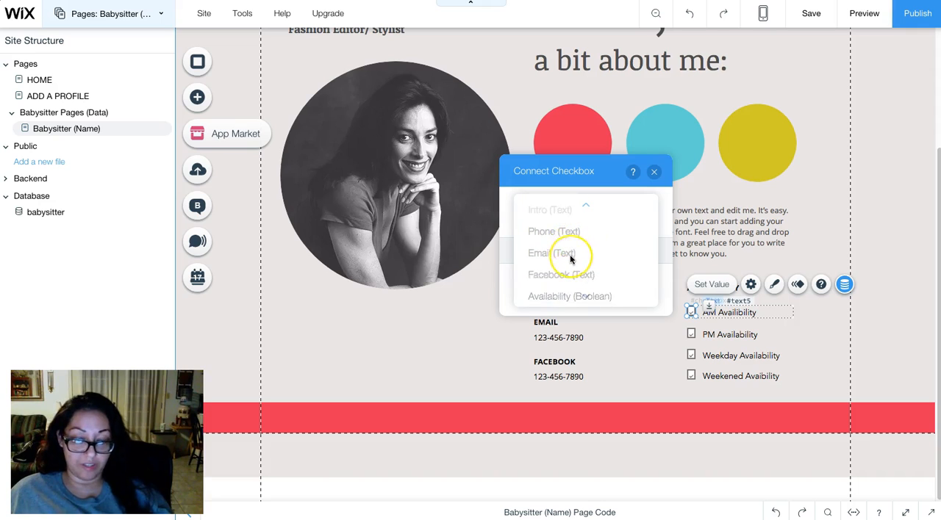
{"action": "scroll", "coordinate": [571, 258], "scroll_direction": "down", "scroll_amount": 1}
{"action": "left_click", "coordinate": [570, 255]}
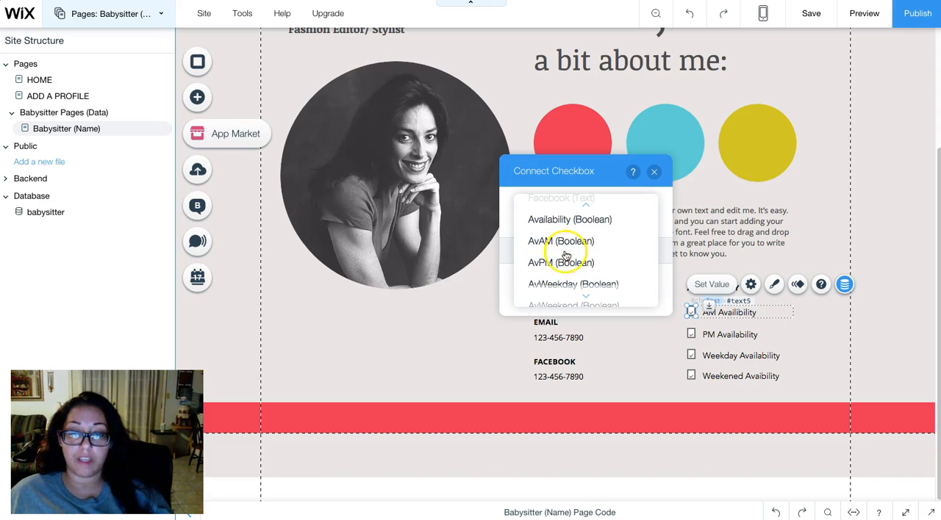
{"action": "left_click", "coordinate": [653, 172]}
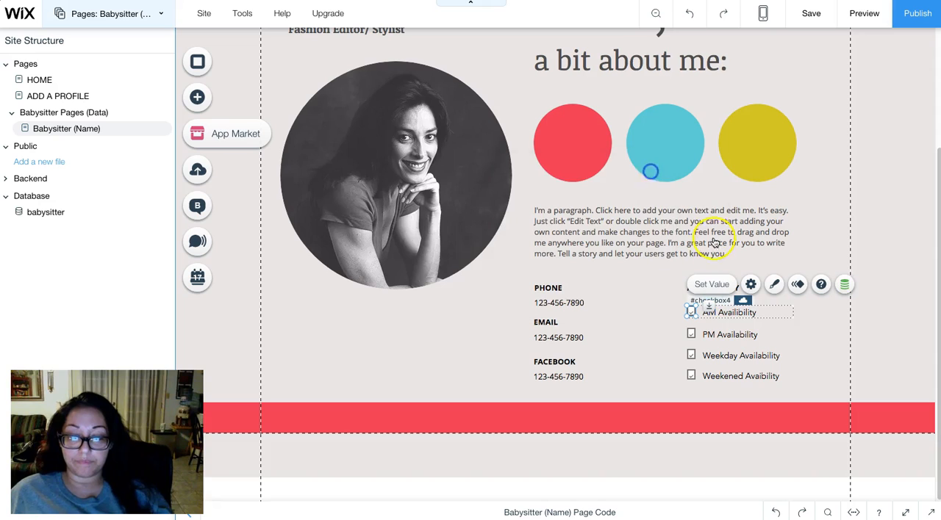
- Connect the checked state of the PM Availability checkbox to the AvPM field of the Babysitter Item dataset
{"action": "left_click", "coordinate": [692, 335]}
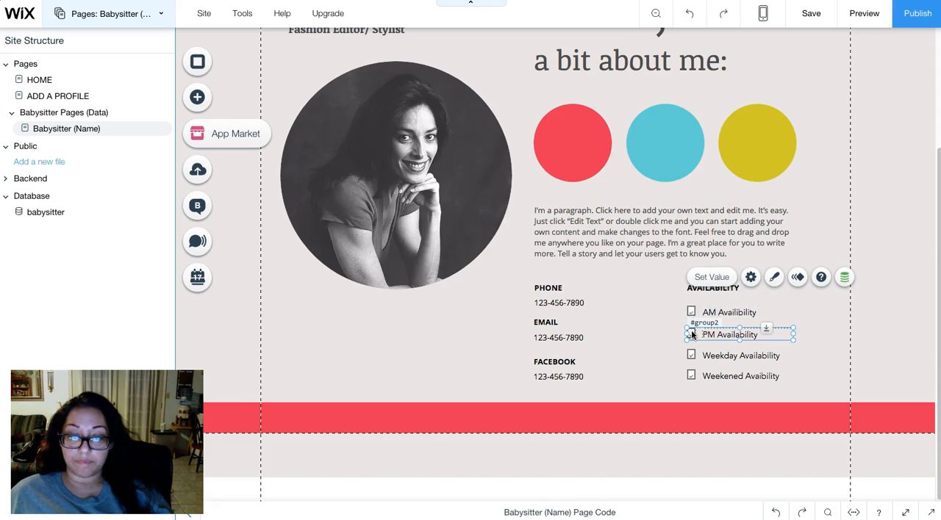
{"action": "left_click", "coordinate": [702, 333]}
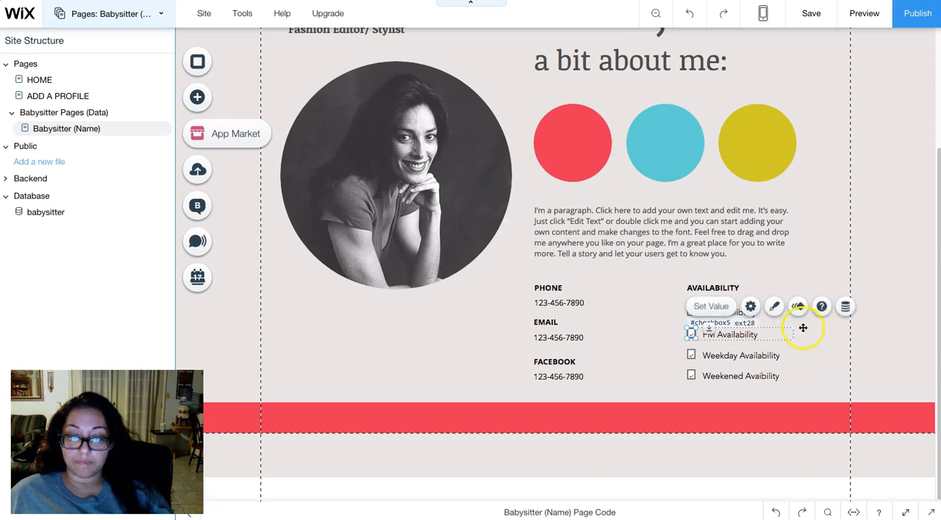
{"action": "left_click", "coordinate": [844, 307]}
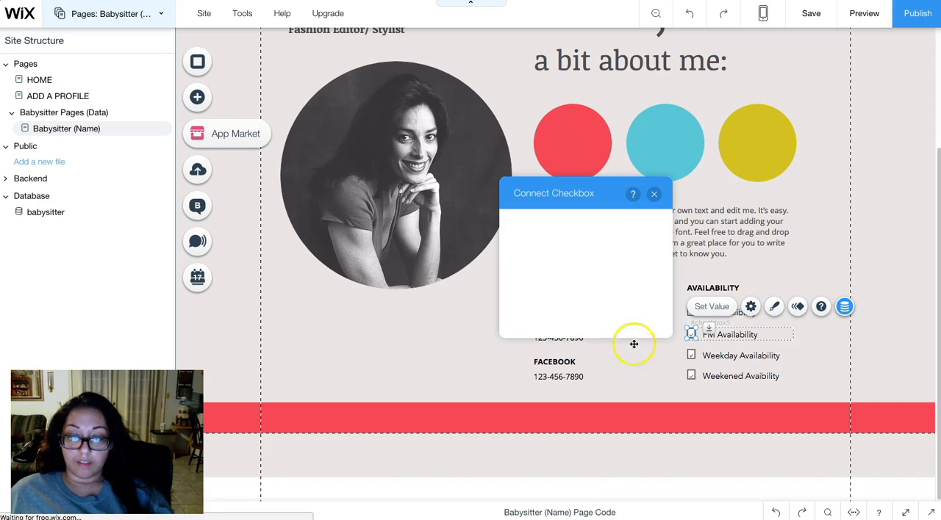
{"action": "left_click", "coordinate": [583, 300]}
{"action": "scroll", "coordinate": [574, 311], "scroll_direction": "down", "scroll_amount": 3}
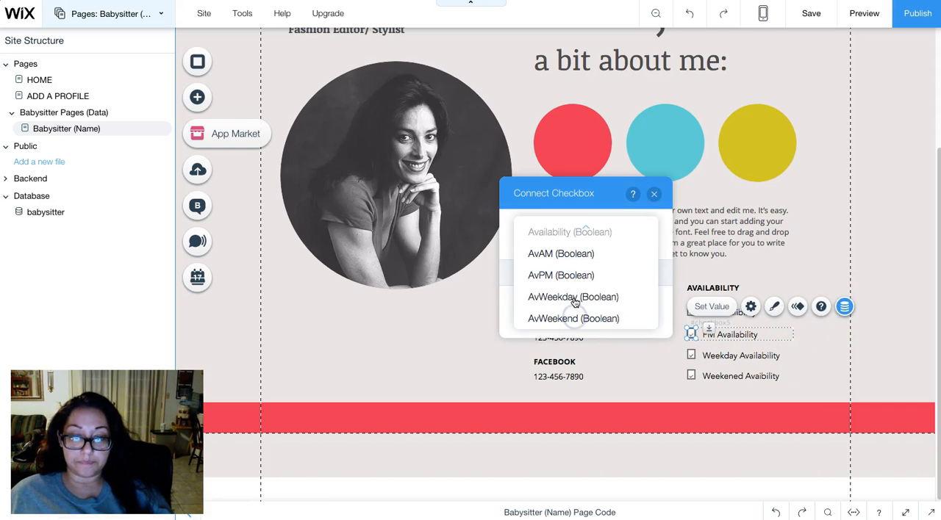
{"action": "left_click", "coordinate": [575, 275]}
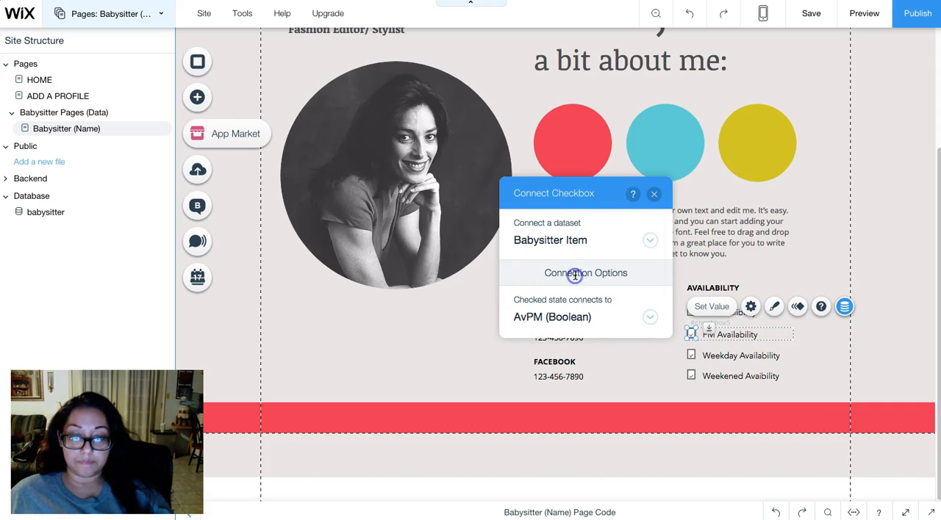
{"action": "left_click", "coordinate": [654, 193]}
- Connect the checked state of the Weekday Availability checkbox to the AvWeekday field of the Babysitter Item dataset
{"action": "left_click", "coordinate": [695, 356]}
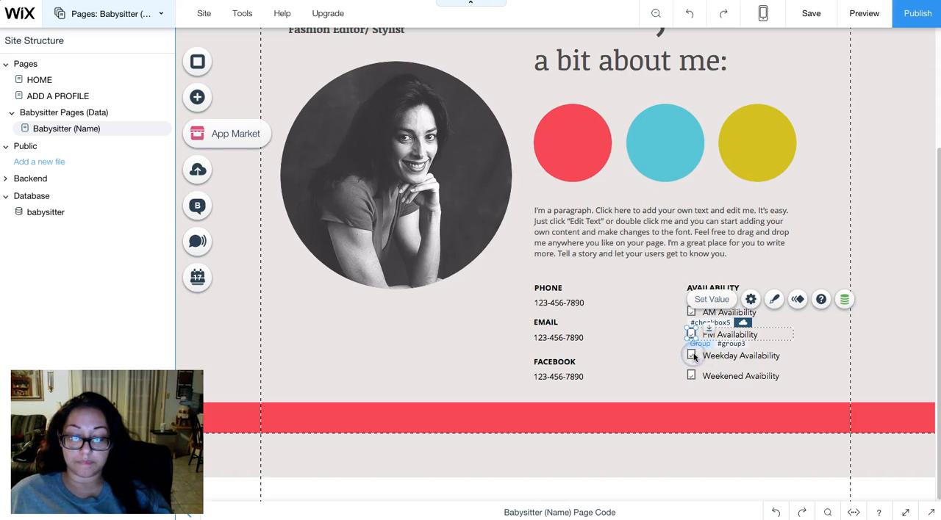
{"action": "left_click", "coordinate": [694, 356]}
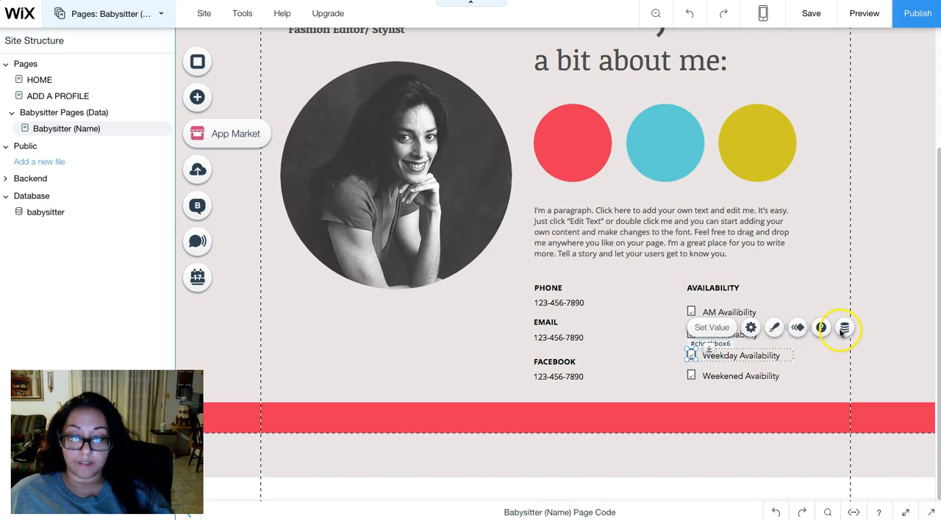
{"action": "left_click", "coordinate": [844, 328]}
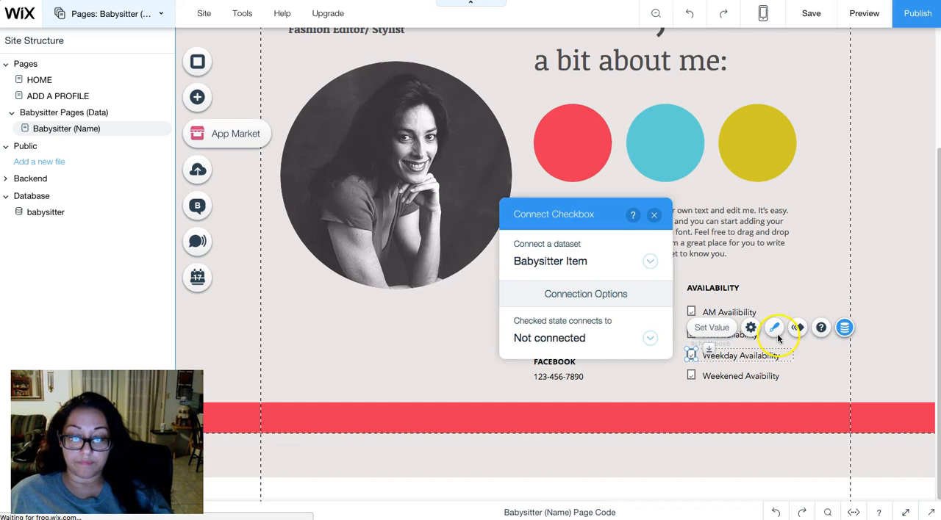
{"action": "left_click", "coordinate": [547, 337]}
{"action": "scroll", "coordinate": [544, 319], "scroll_direction": "down", "scroll_amount": 5}
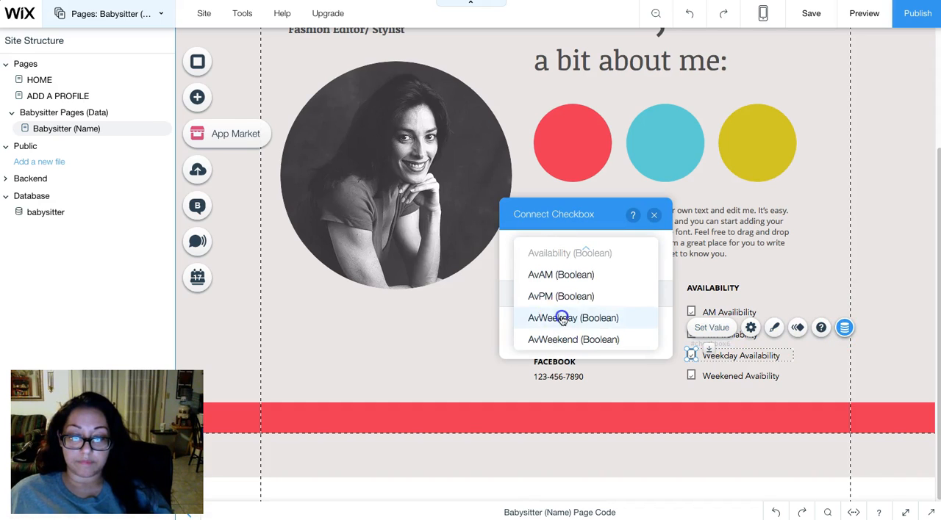
{"action": "left_click", "coordinate": [562, 319]}
{"action": "left_click", "coordinate": [654, 215]}
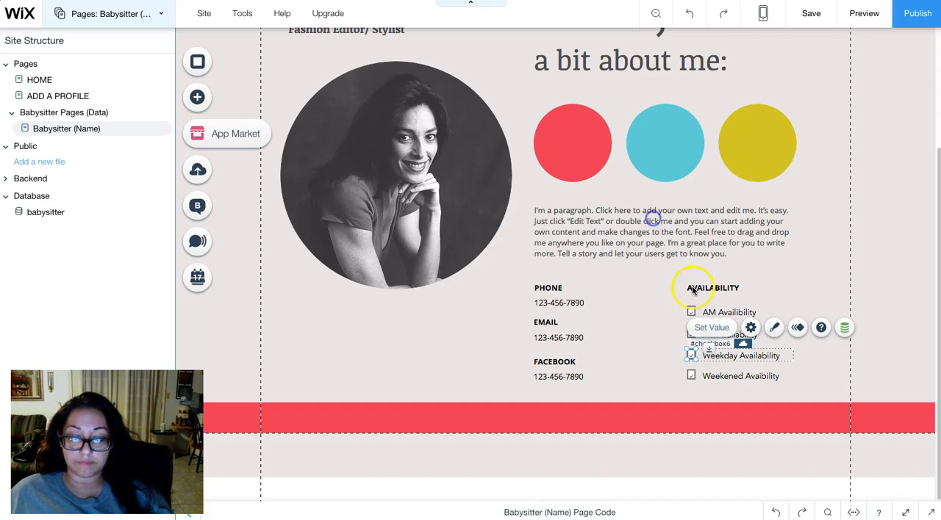
- Connect the checked state of the Weekened Avaibility checkbox to the AvWeekend field of the Babysitter Item dataset
{"action": "left_click", "coordinate": [691, 378]}
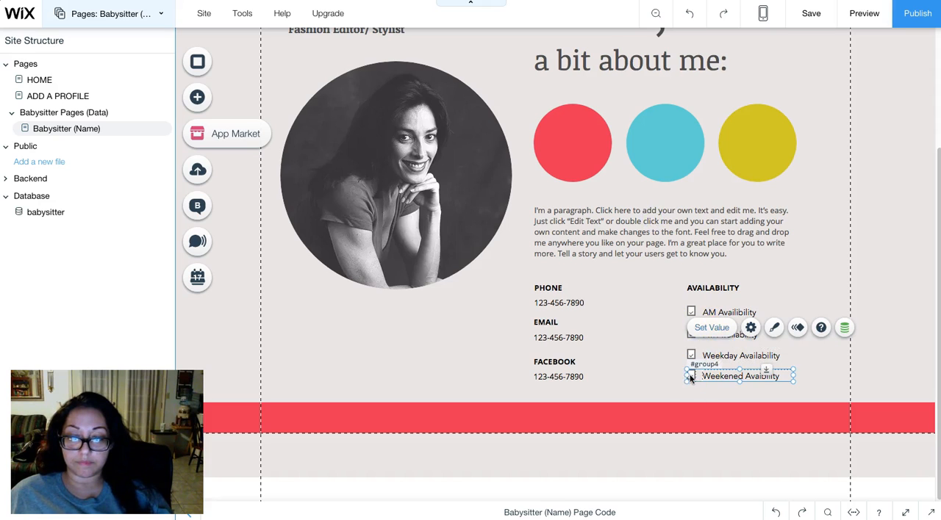
{"action": "left_click", "coordinate": [844, 348]}
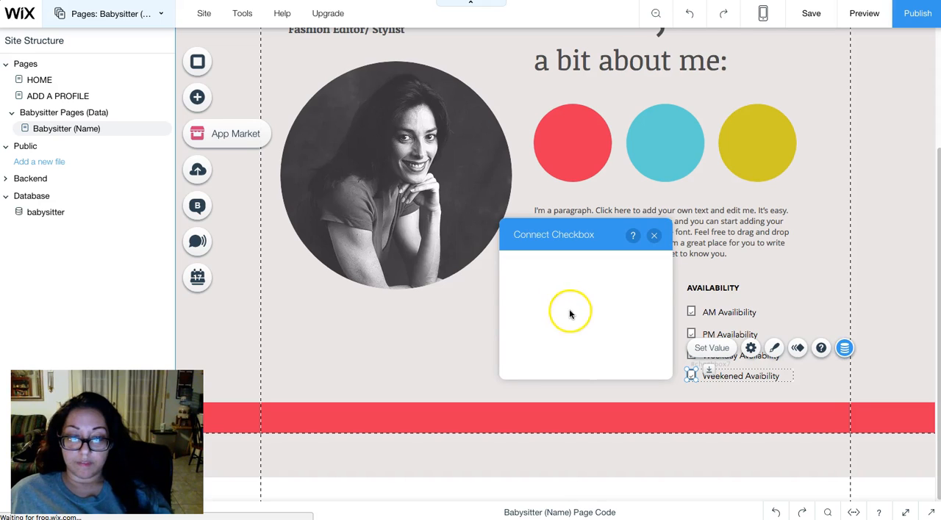
{"action": "left_click", "coordinate": [568, 356]}
{"action": "scroll", "coordinate": [575, 328], "scroll_direction": "down", "scroll_amount": 3}
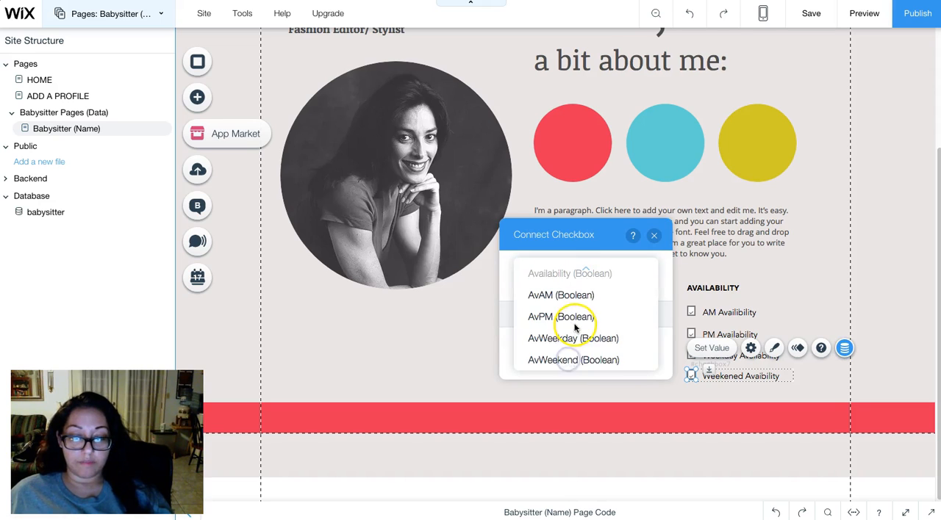
{"action": "left_click", "coordinate": [566, 360]}
{"action": "left_click", "coordinate": [654, 236]}
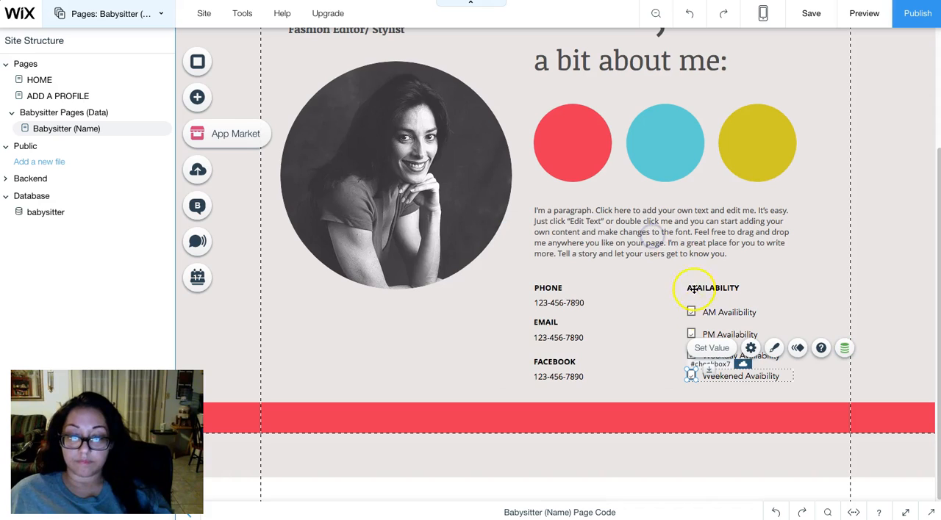
- Check the settings of the Weekened Avaibility checkbox and look over the whole profile page
{"action": "left_click", "coordinate": [753, 341]}
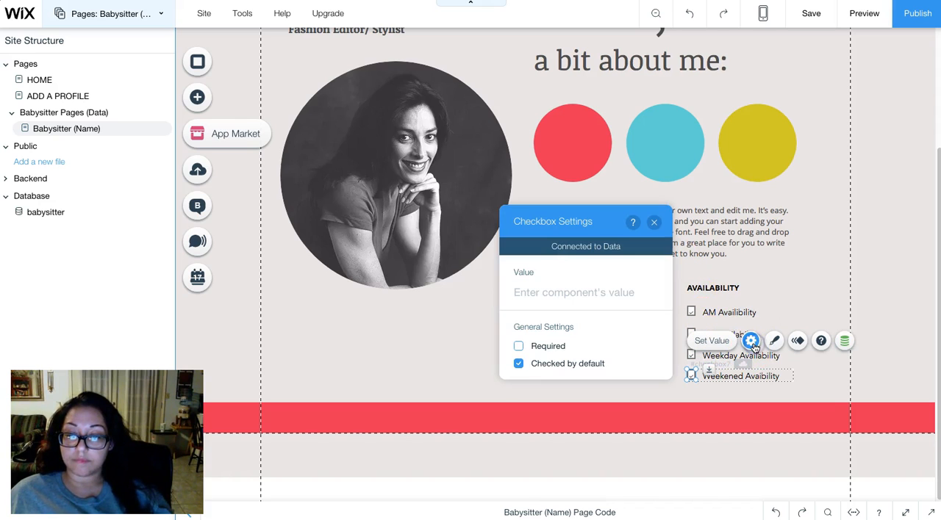
{"action": "left_click", "coordinate": [730, 337]}
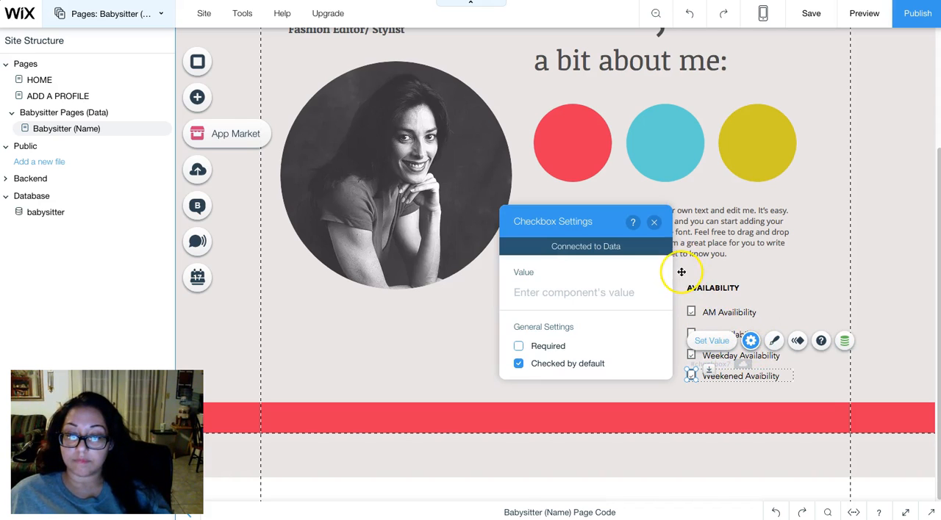
{"action": "left_click", "coordinate": [653, 222]}
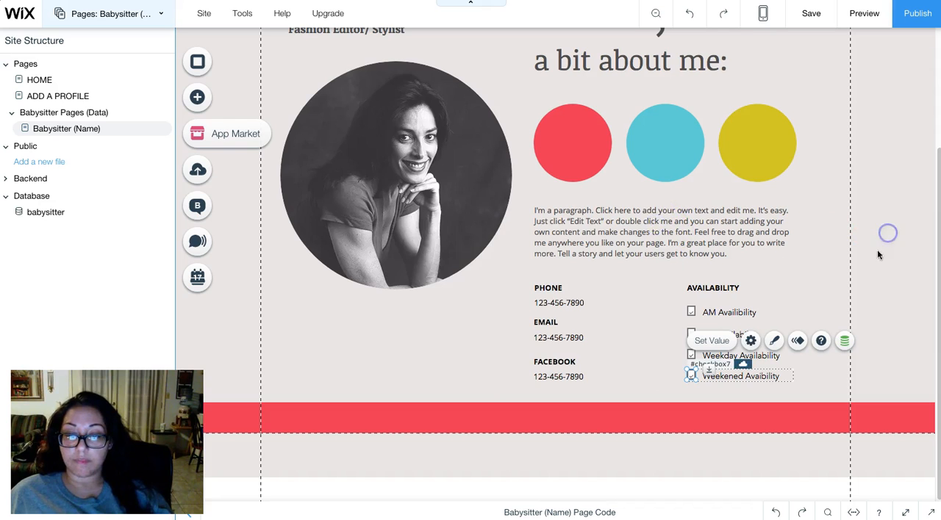
{"action": "left_click", "coordinate": [877, 254]}
{"action": "scroll", "coordinate": [633, 379], "scroll_direction": "up", "scroll_amount": 4}
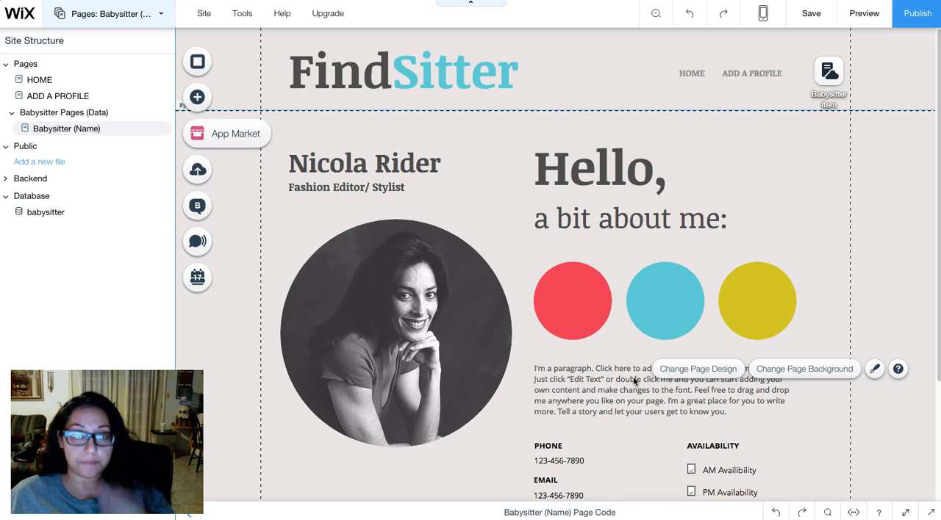
{"action": "scroll", "coordinate": [634, 380], "scroll_direction": "down", "scroll_amount": 4}
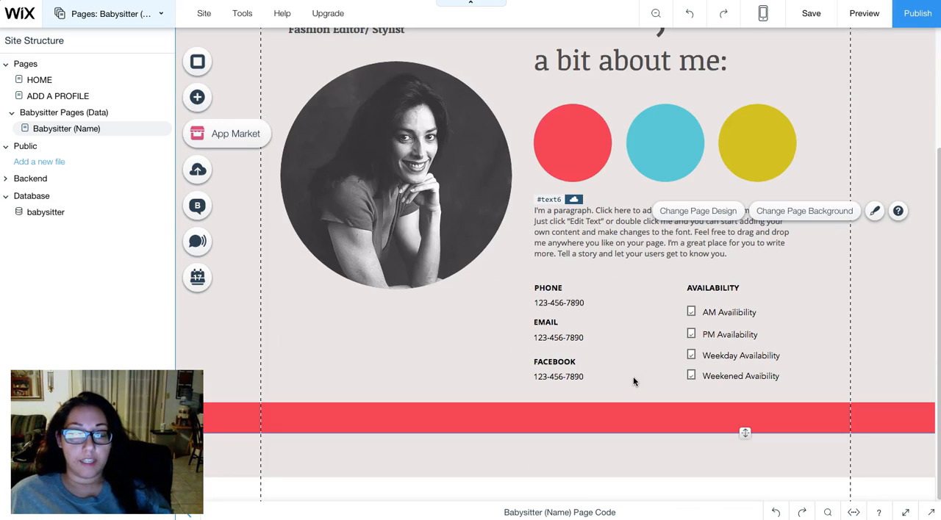
{"action": "scroll", "coordinate": [633, 382], "scroll_direction": "up", "scroll_amount": 4}
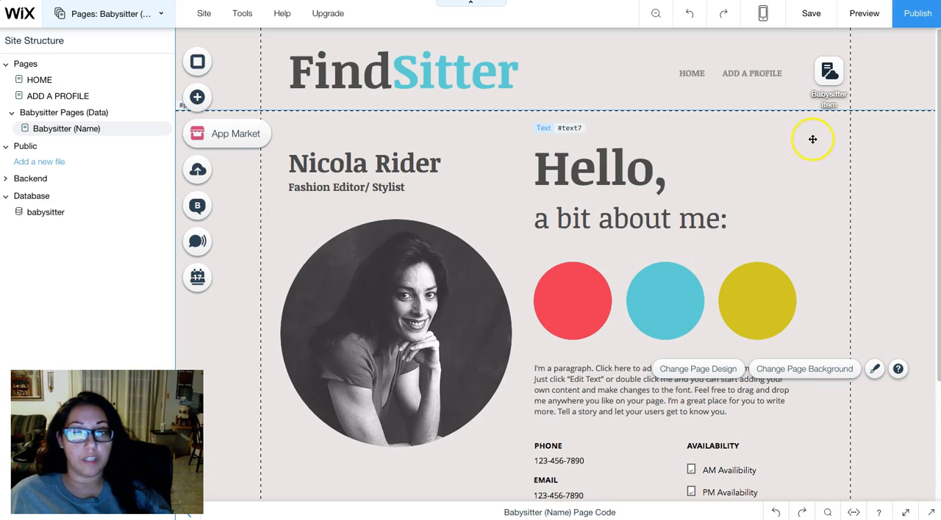
- Add a red themed button to the profile page, just below the header and beside the "Hello," heading
{"action": "left_click", "coordinate": [195, 103]}
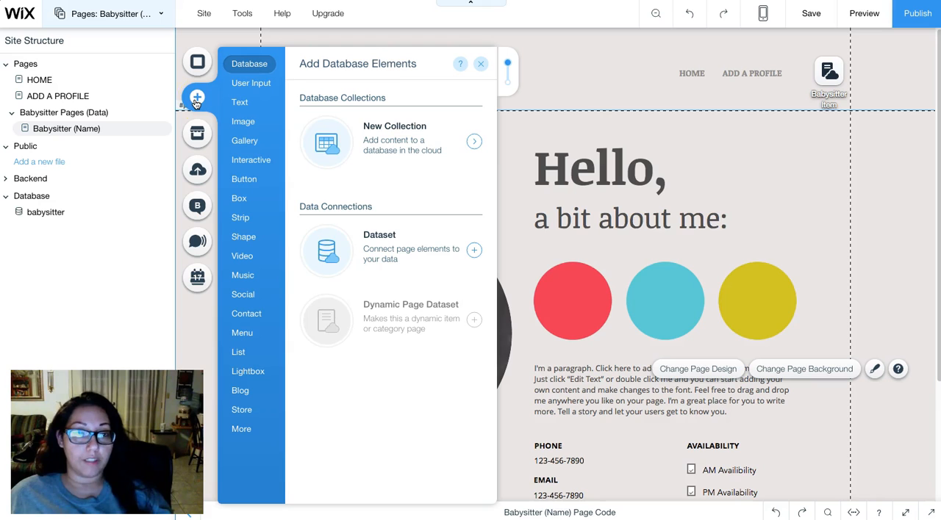
{"action": "left_click", "coordinate": [241, 103]}
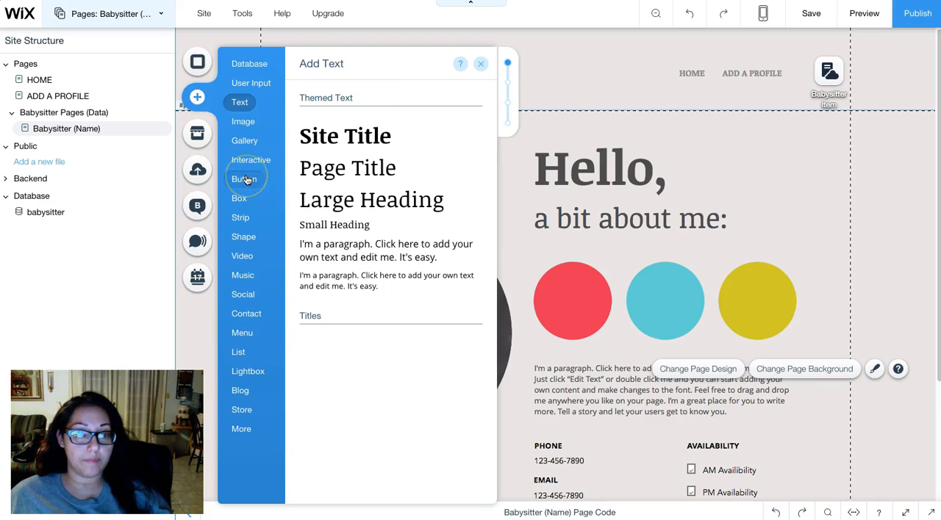
{"action": "left_click", "coordinate": [245, 180]}
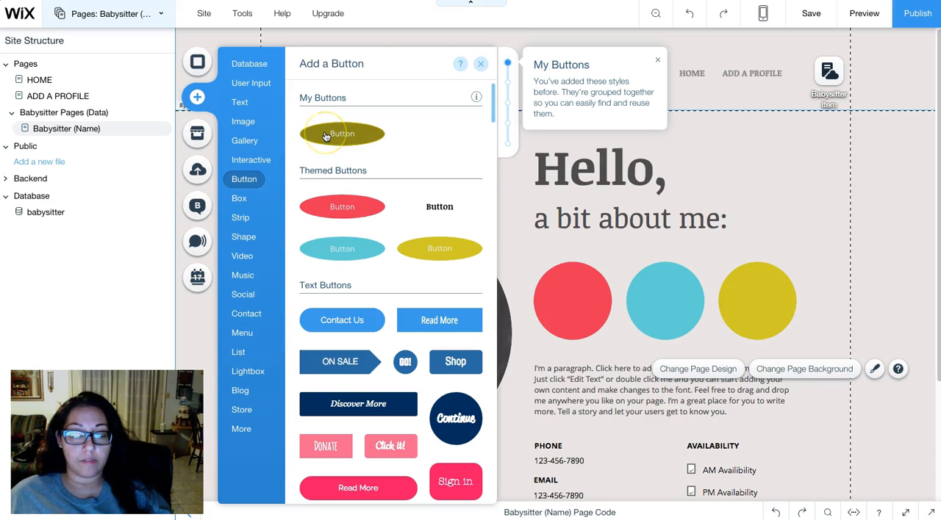
{"action": "left_click_drag", "start_coordinate": [767, 147], "coordinate": [785, 136]}
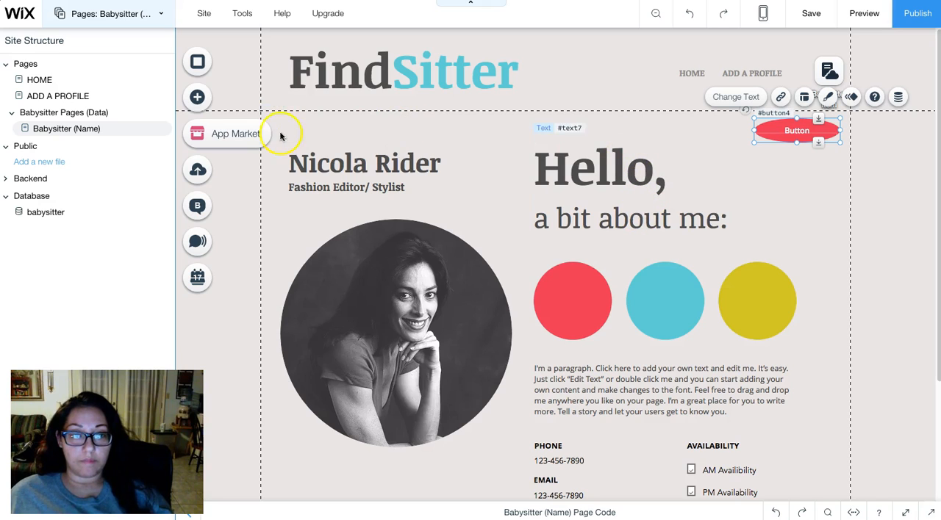
- Add a turquoise themed button directly below the red button on the profile page
{"action": "left_click", "coordinate": [197, 99]}
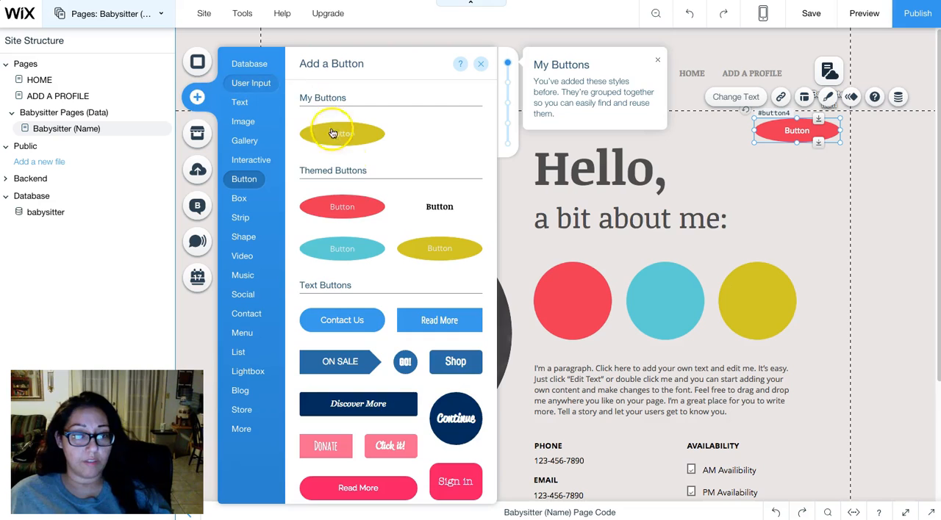
{"action": "left_click", "coordinate": [252, 83]}
{"action": "left_click", "coordinate": [241, 102]}
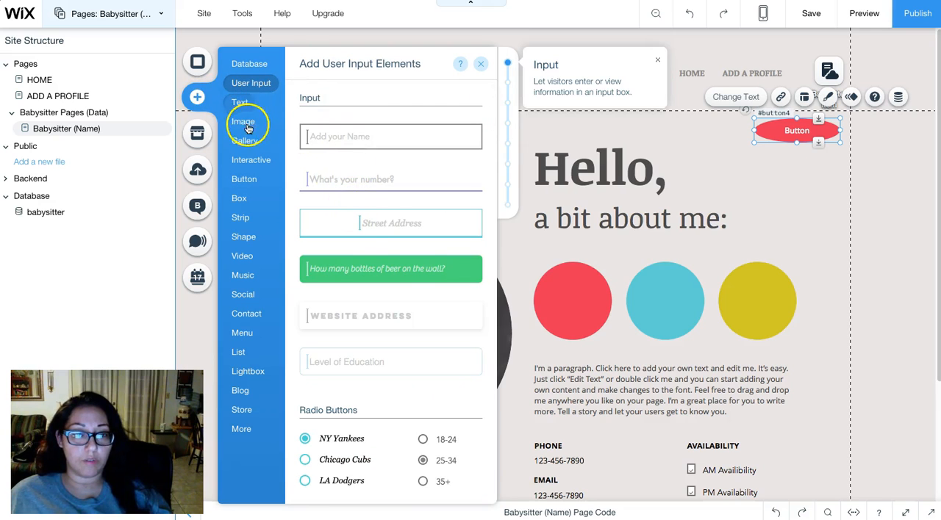
{"action": "left_click", "coordinate": [245, 180]}
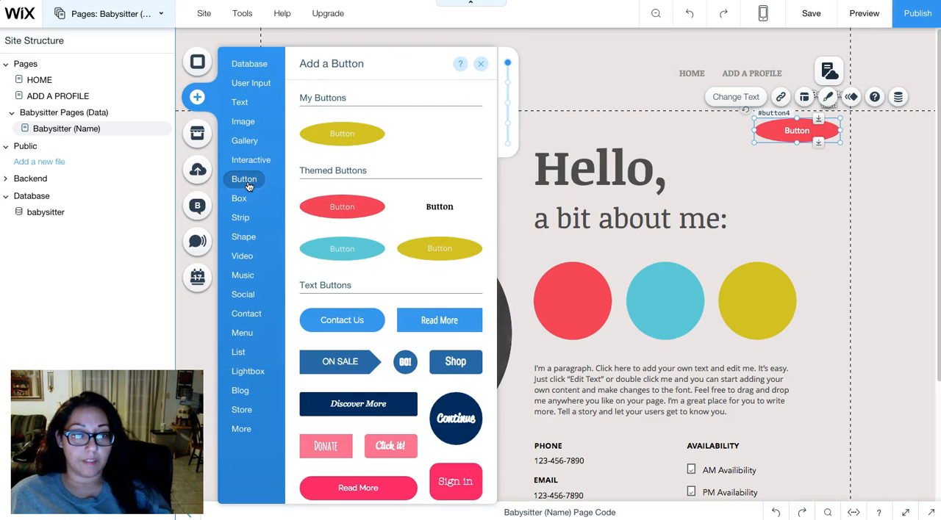
{"action": "left_click_drag", "start_coordinate": [795, 167], "coordinate": [799, 196]}
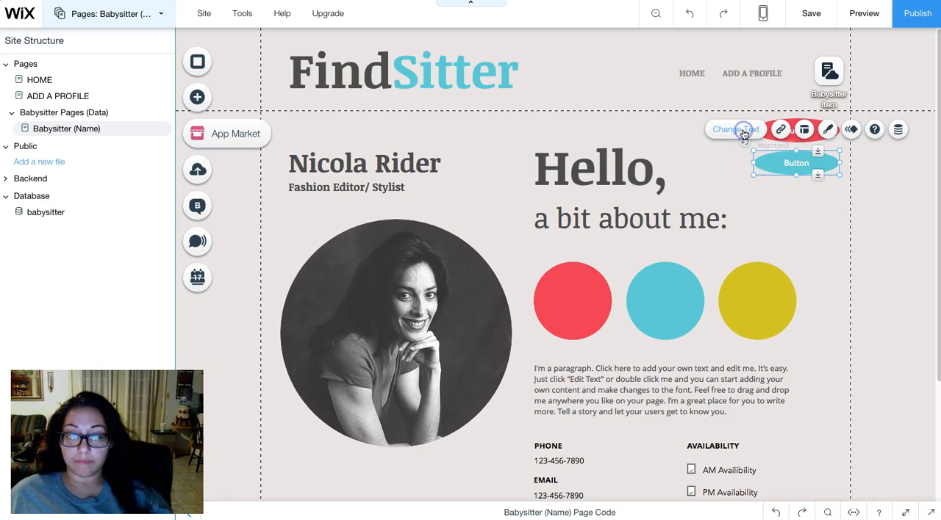
- Change the turquoise button's label to "NEXT"
{"action": "left_click", "coordinate": [741, 131]}
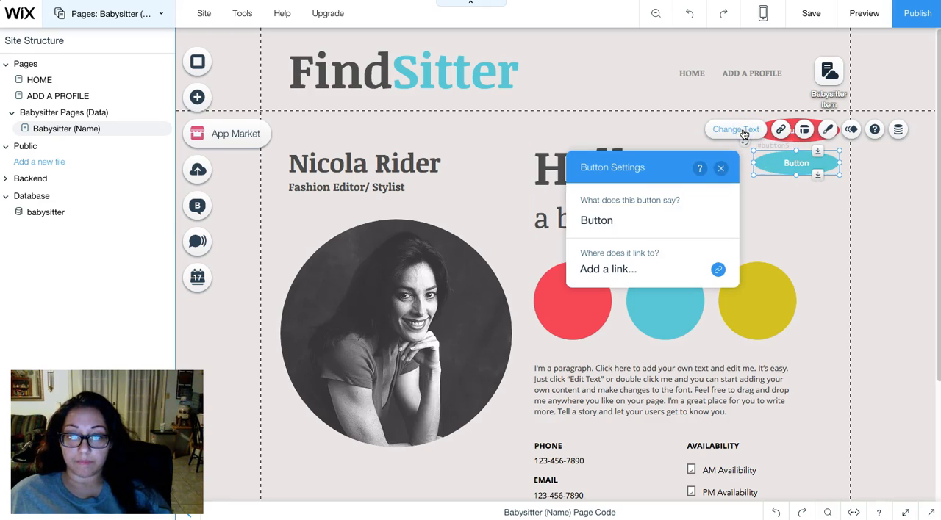
{"action": "left_click", "coordinate": [654, 219]}
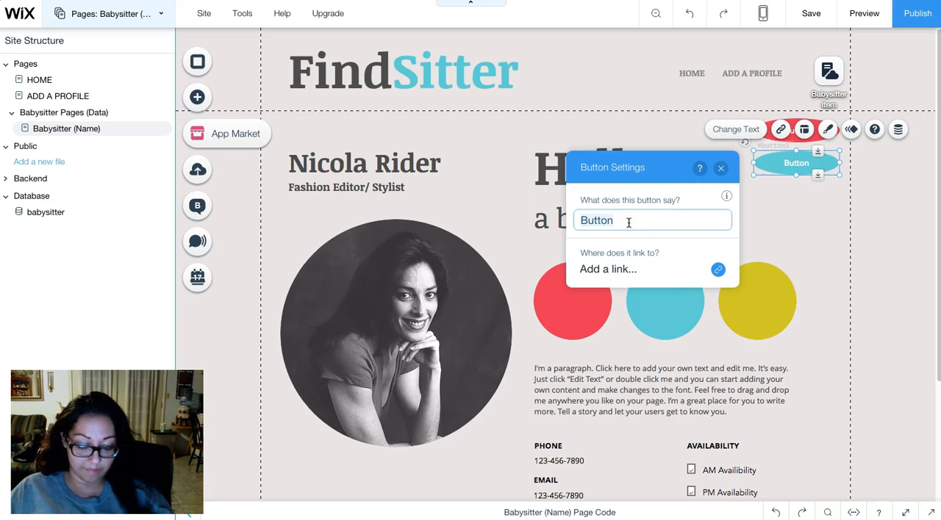
{"action": "type", "text": "Next"}
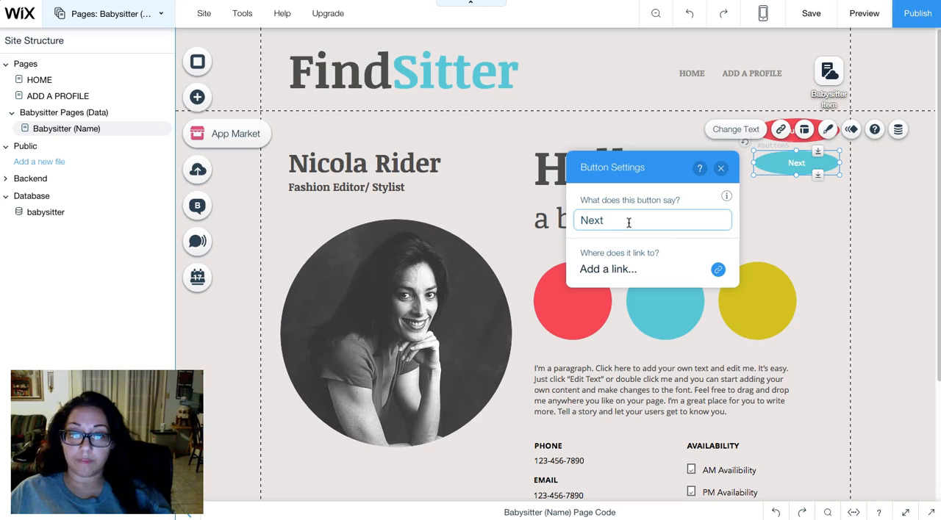
{"action": "type", "text": "e"}
{"action": "key", "text": "BackSpace"}
{"action": "key", "text": "BackSpace"}
{"action": "type", "text": "E"}
{"action": "key", "text": "BackSpace"}
{"action": "type", "text": "NEXT"}
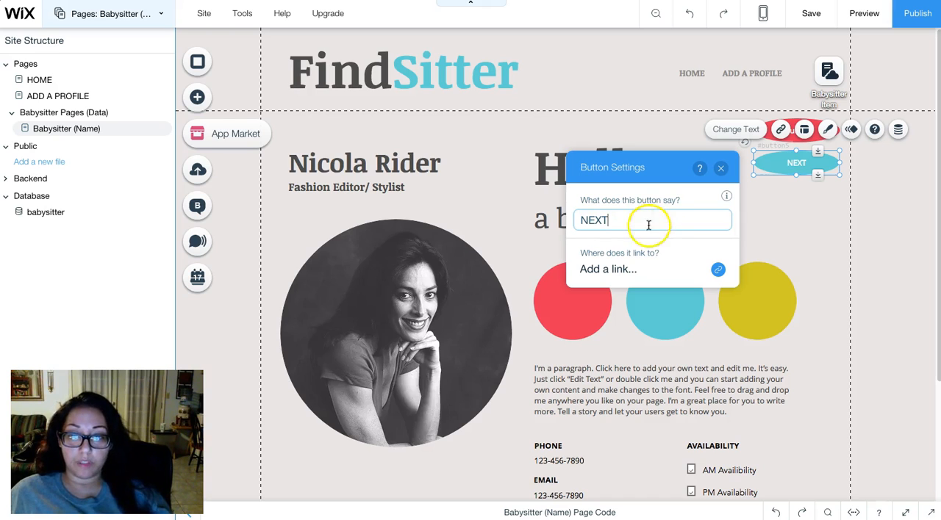
{"action": "left_click", "coordinate": [721, 168]}
{"action": "left_click", "coordinate": [862, 193]}
- Change the red button's label to "PREVIOUS"
{"action": "left_click", "coordinate": [802, 131]}
{"action": "left_click", "coordinate": [744, 100]}
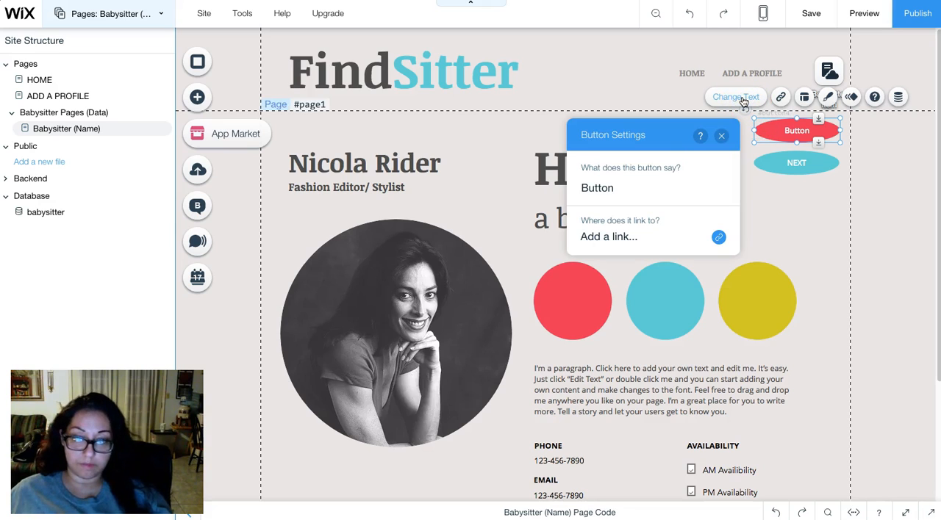
{"action": "left_click", "coordinate": [625, 185]}
{"action": "key", "text": "ctrl+a"}
{"action": "type", "text": "P"}
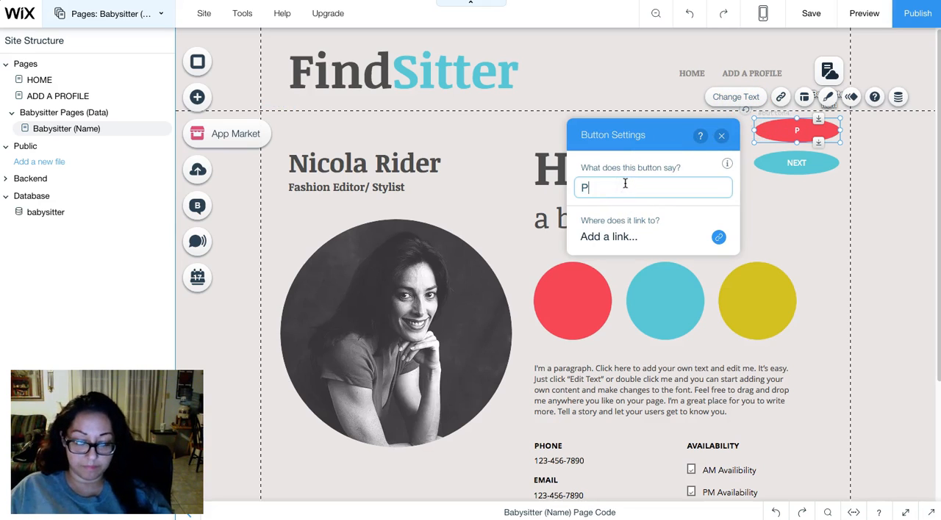
{"action": "left_click", "coordinate": [721, 139]}
{"action": "left_click", "coordinate": [826, 199]}
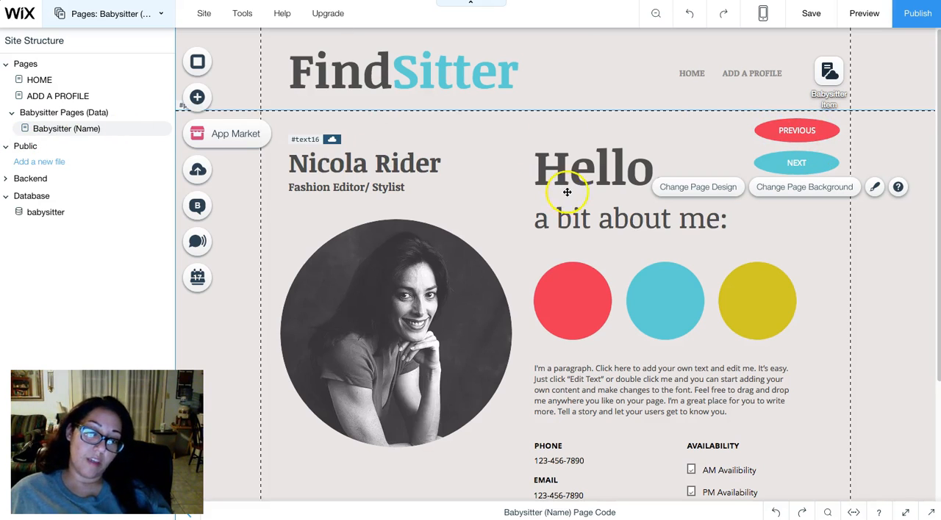
- Connect the PREVIOUS button's link to the Previous dataset item action of the Babysitter Item dataset
{"action": "left_click", "coordinate": [798, 136]}
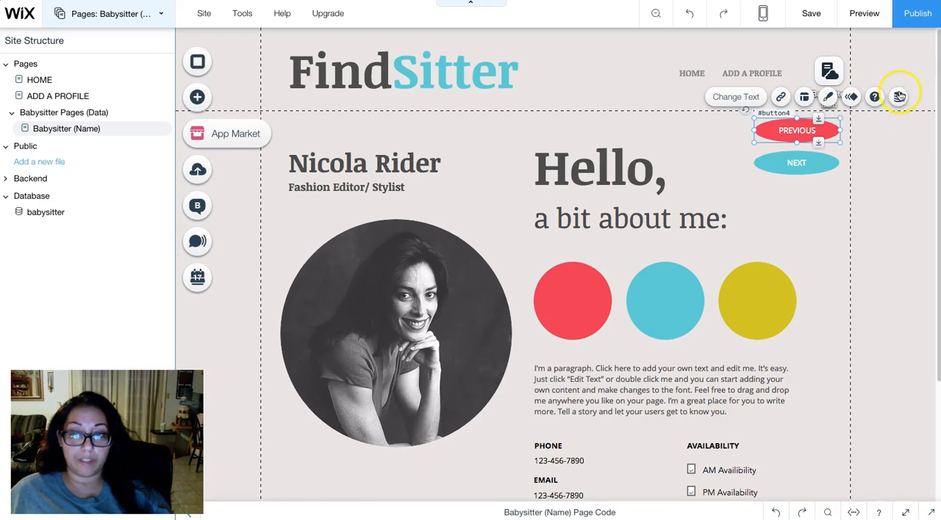
{"action": "left_click", "coordinate": [898, 97]}
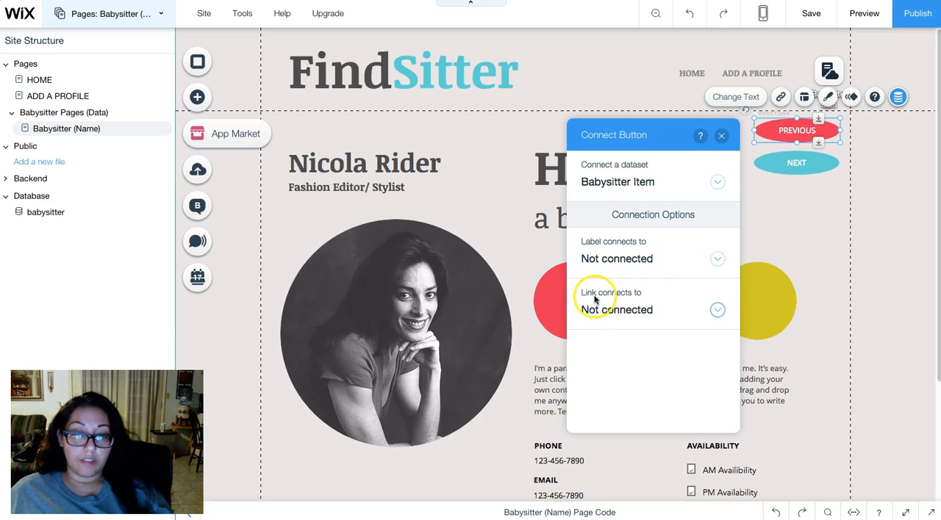
{"action": "left_click", "coordinate": [624, 312]}
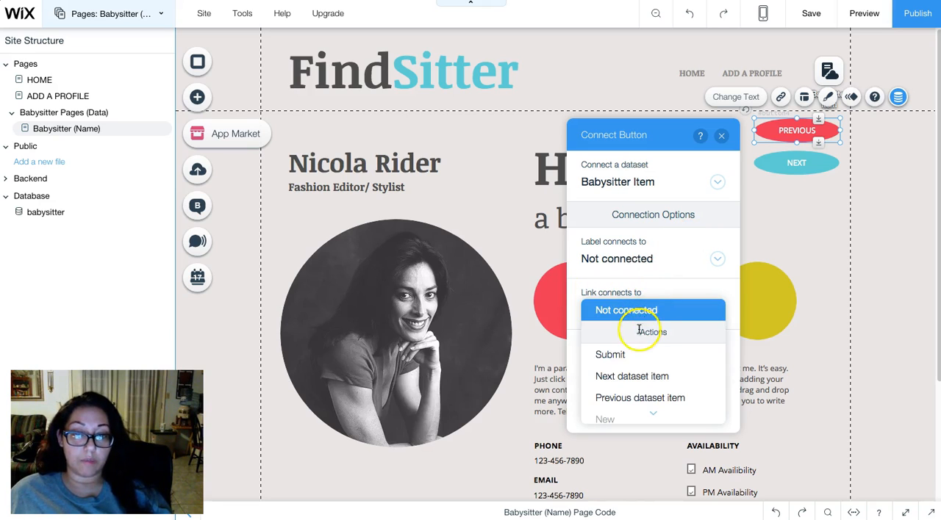
{"action": "scroll", "coordinate": [644, 332], "scroll_direction": "down", "scroll_amount": 1}
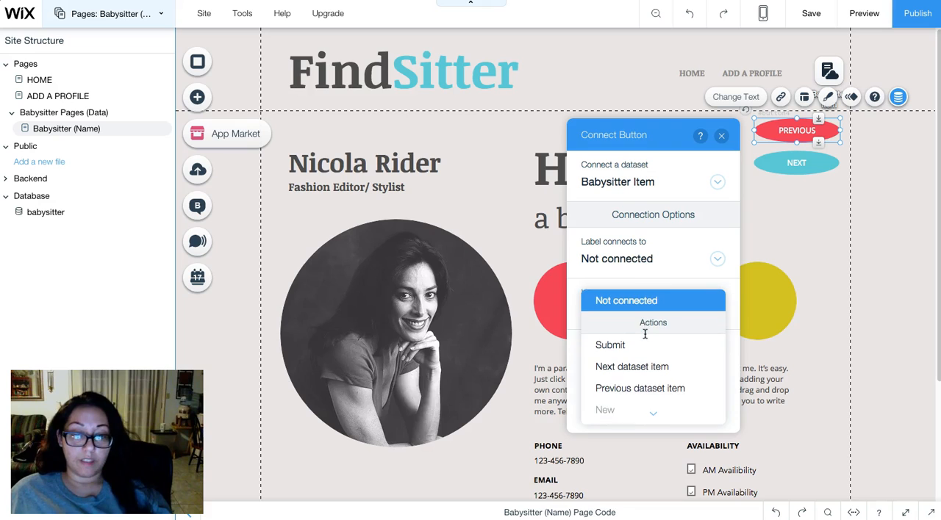
{"action": "scroll", "coordinate": [669, 371], "scroll_direction": "down", "scroll_amount": 1}
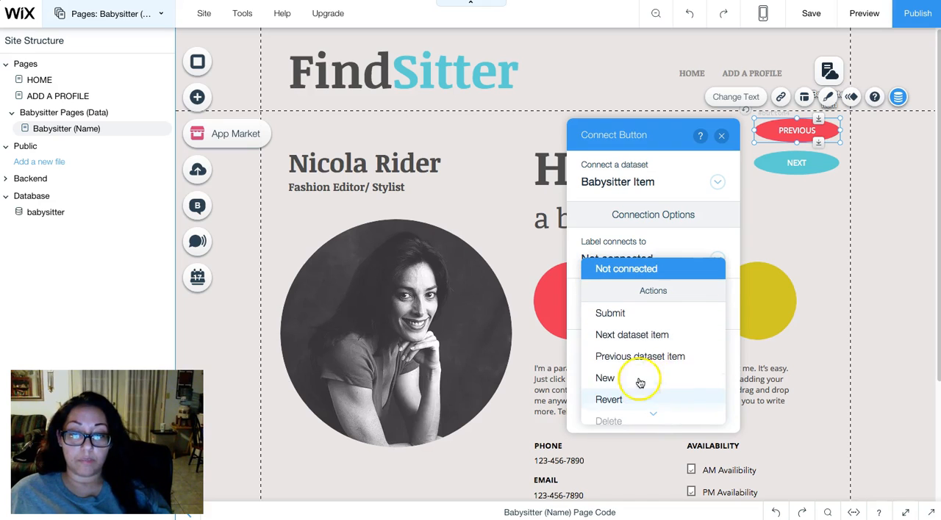
{"action": "left_click", "coordinate": [674, 357]}
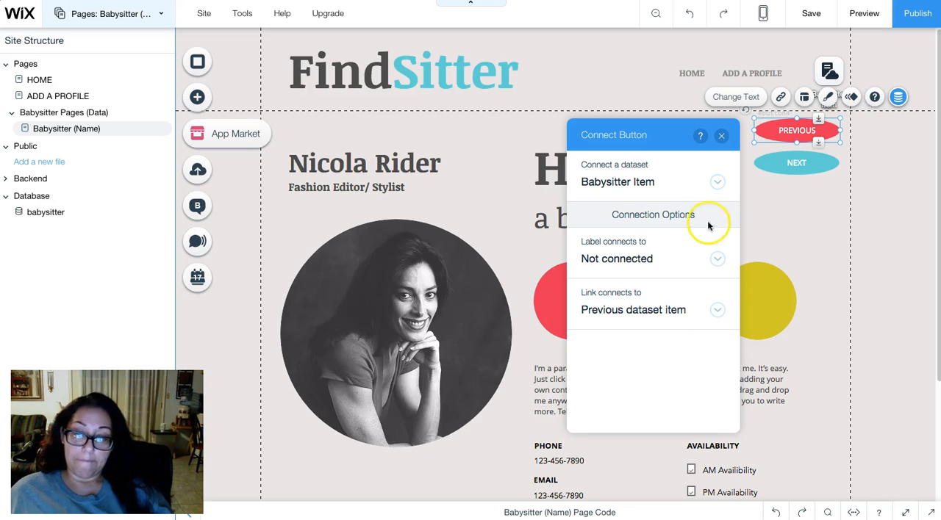
{"action": "left_click", "coordinate": [722, 136]}
- Connect the NEXT button's link to the Next dataset item action of the Babysitter Item dataset
{"action": "left_click", "coordinate": [794, 168]}
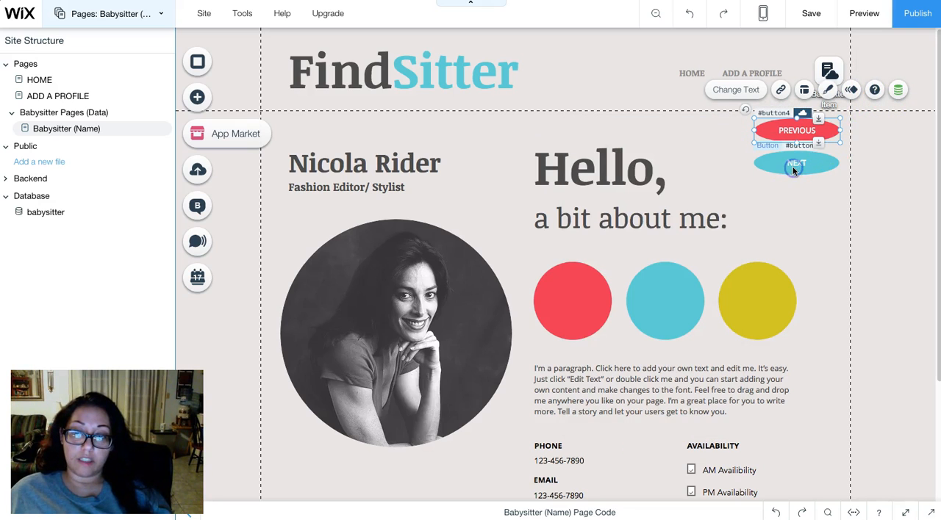
{"action": "left_click", "coordinate": [897, 132]}
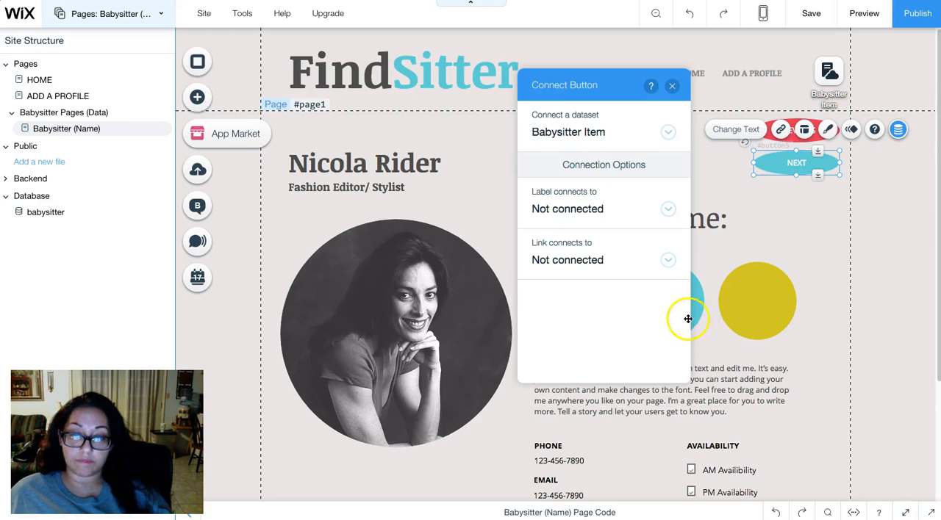
{"action": "left_click", "coordinate": [578, 260]}
{"action": "left_click", "coordinate": [598, 325]}
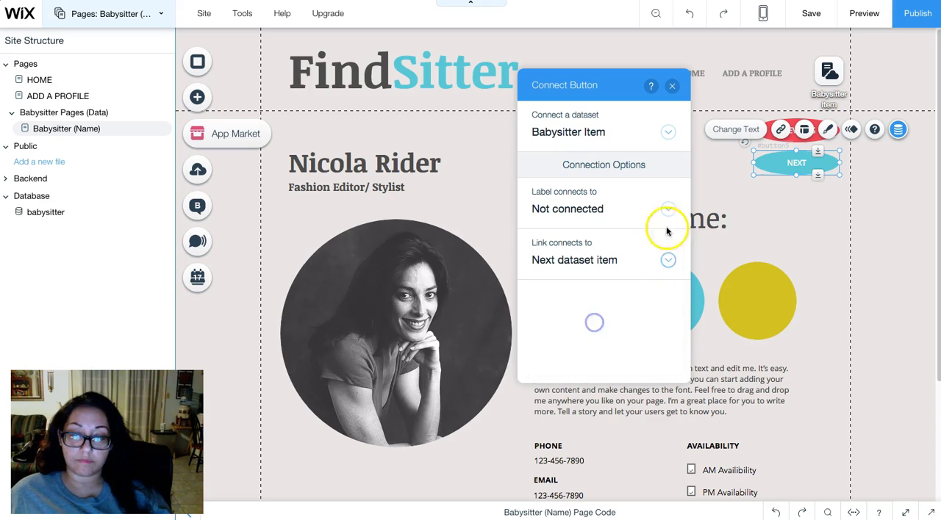
{"action": "left_click", "coordinate": [671, 88]}
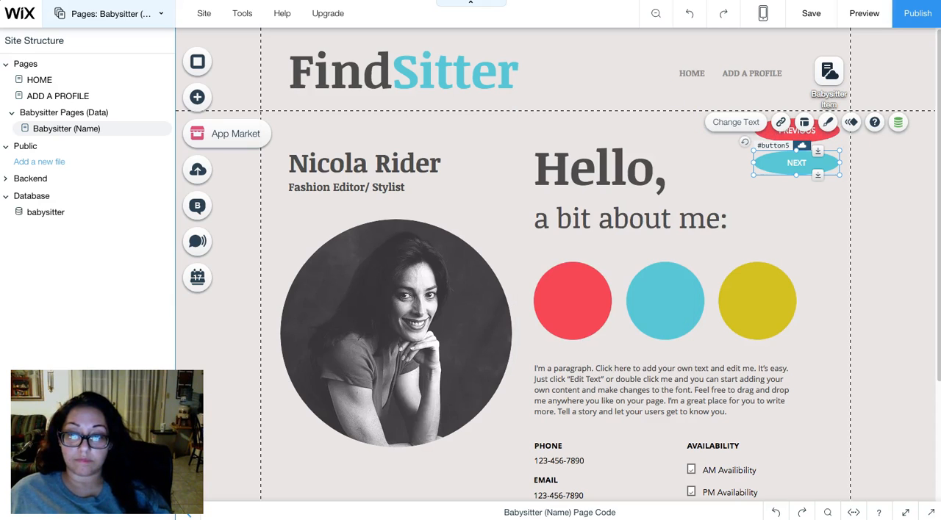
- Publish the site with the connected PREVIOUS and NEXT buttons
{"action": "left_click", "coordinate": [917, 16]}
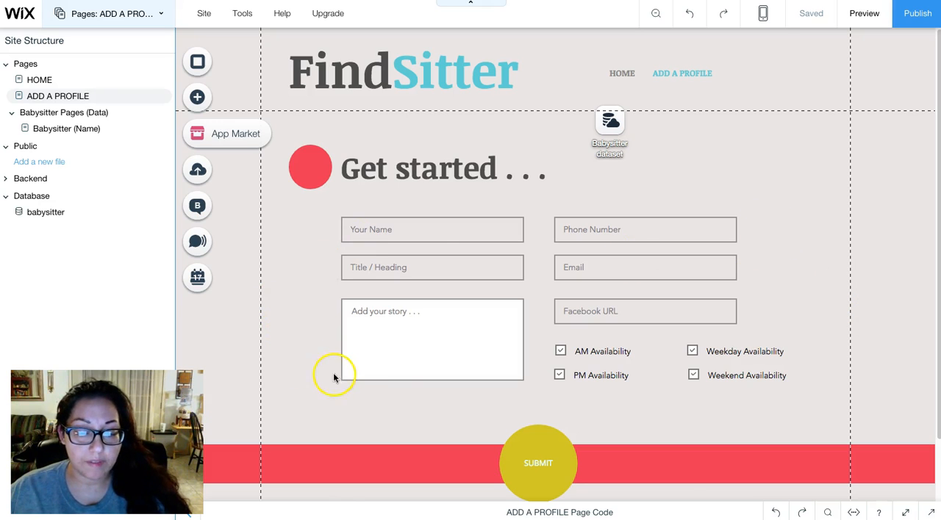
- Review the SUBMIT button's dataset connection on the ADD A PROFILE page, keeping its link on the Submit action
{"action": "left_click", "coordinate": [553, 467]}
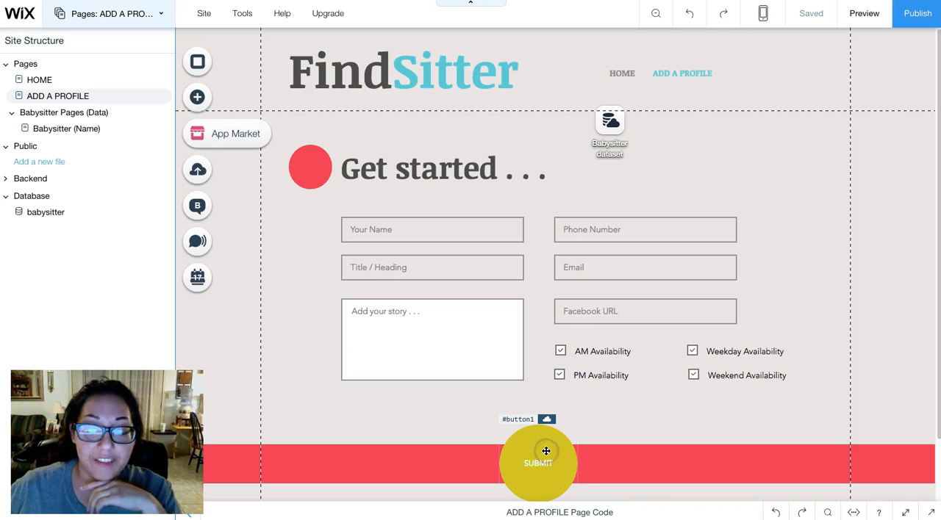
{"action": "left_click", "coordinate": [546, 451]}
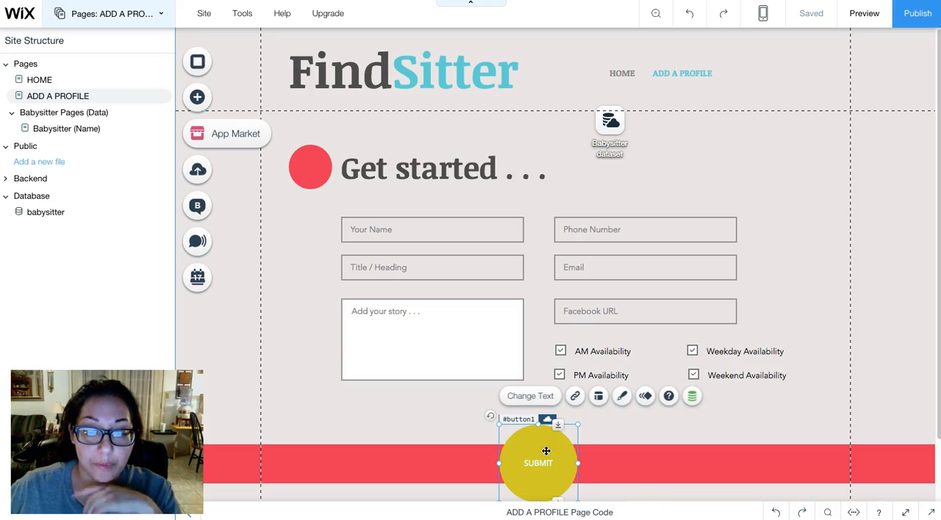
{"action": "left_click", "coordinate": [693, 401]}
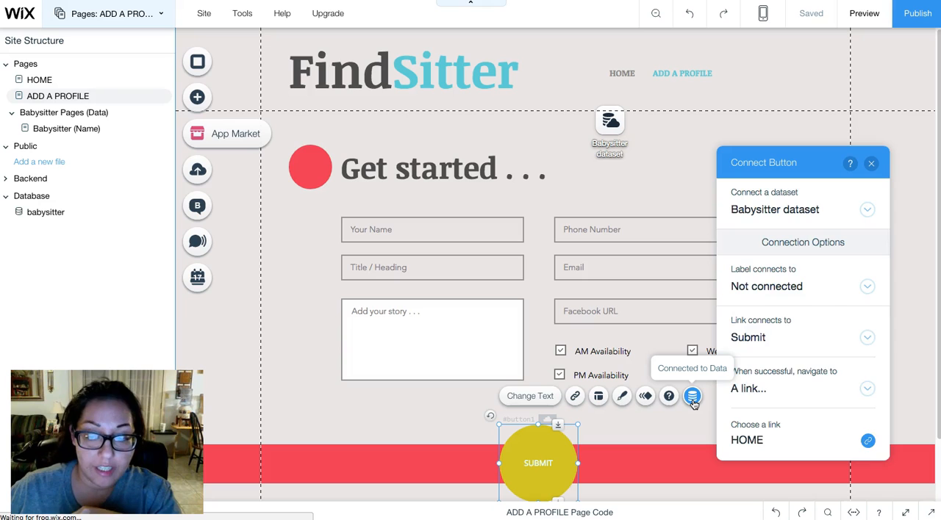
{"action": "left_click", "coordinate": [784, 339]}
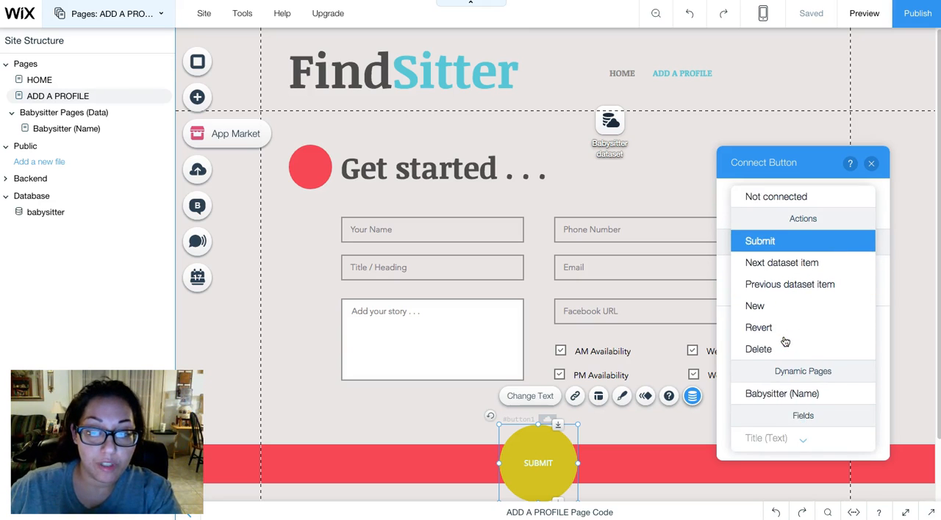
{"action": "left_click", "coordinate": [798, 391]}
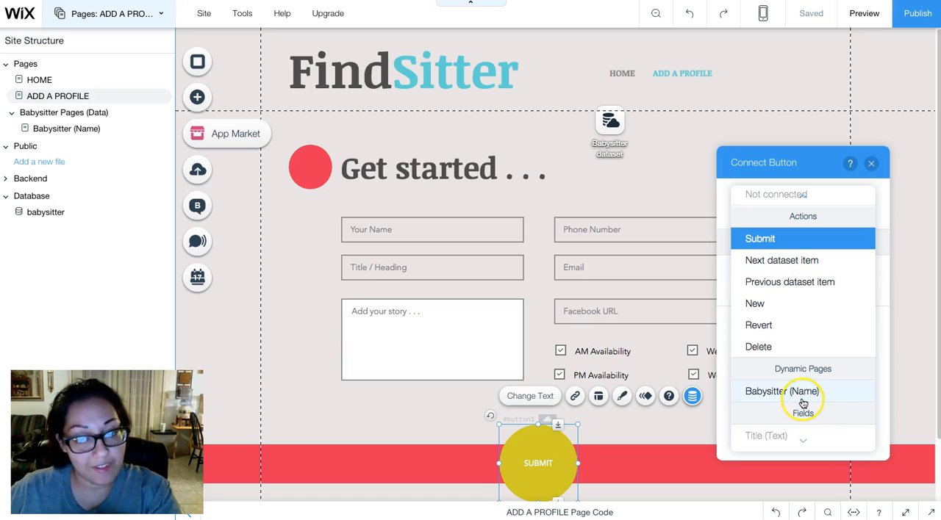
{"action": "left_click", "coordinate": [760, 240]}
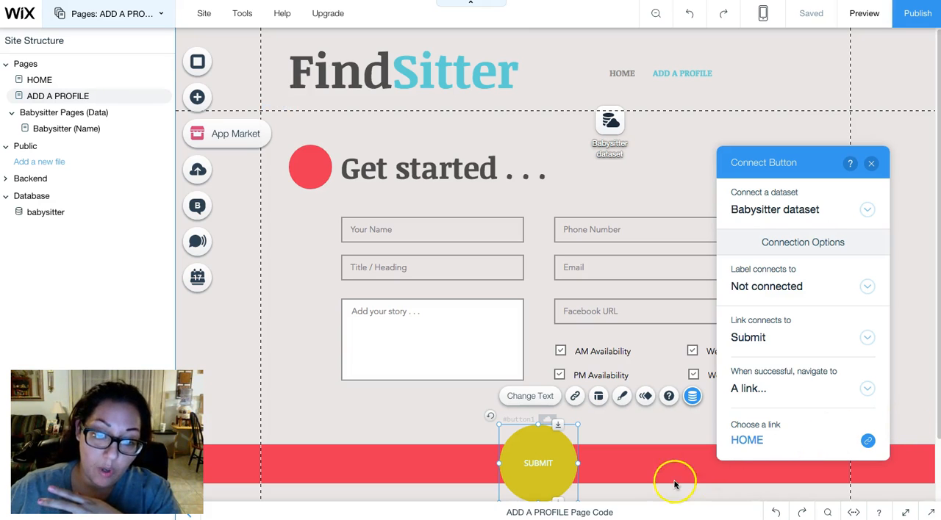
{"action": "left_click", "coordinate": [623, 512]}
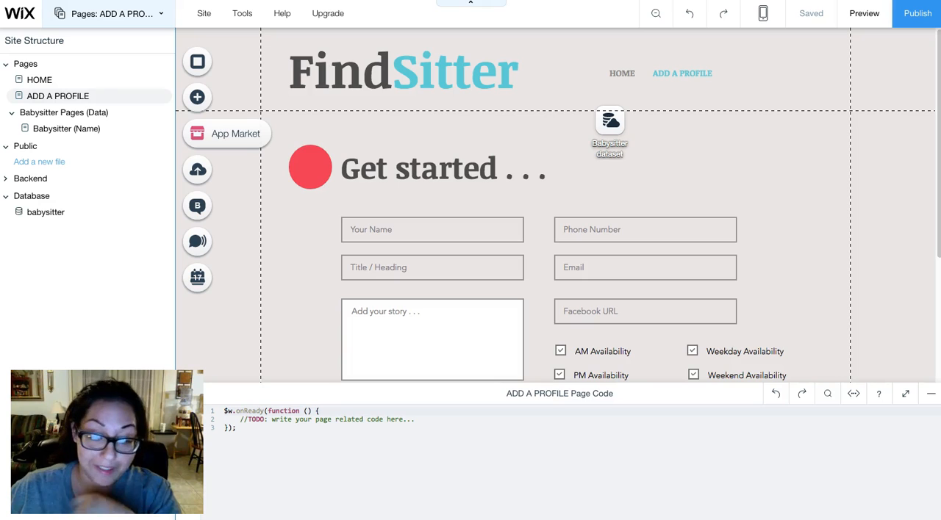
{"action": "left_click", "coordinate": [931, 401]}
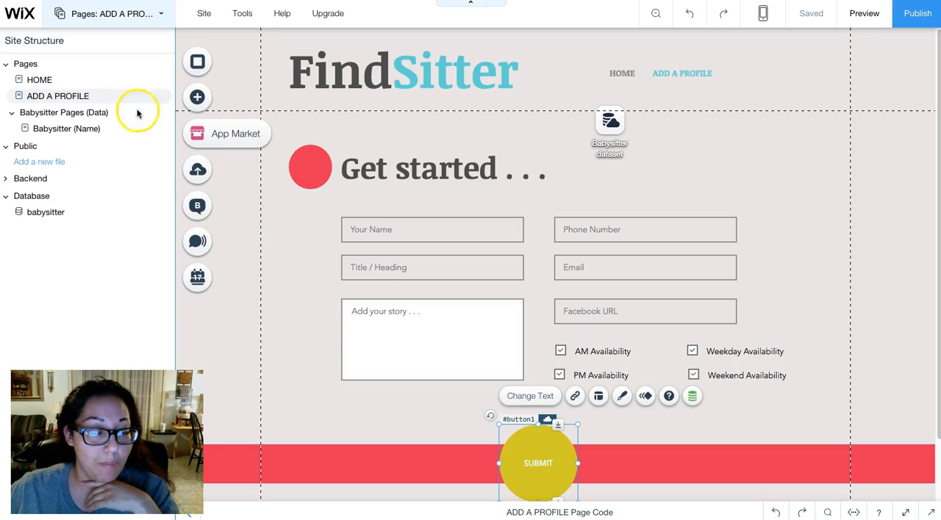
- Check the Babysitter dataset's collection and mode settings on the HOME page
{"action": "left_click", "coordinate": [41, 79]}
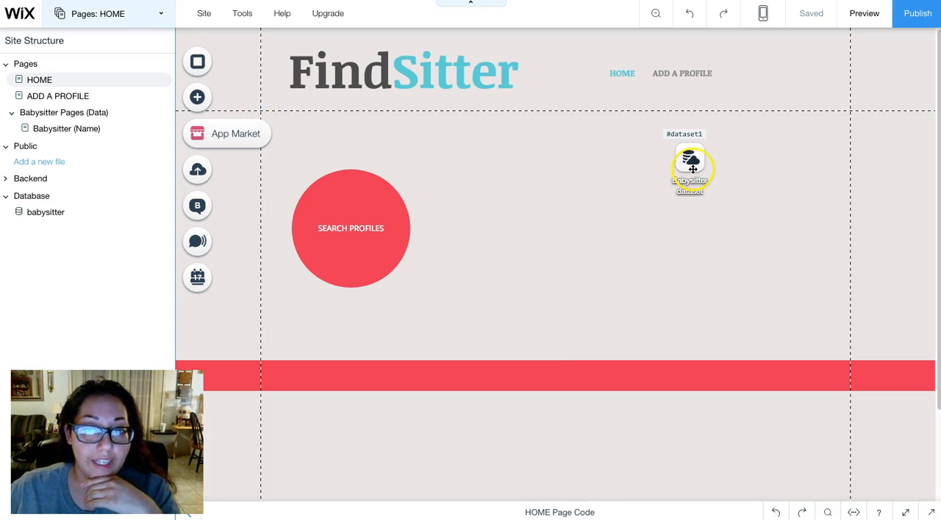
{"action": "left_click", "coordinate": [198, 100]}
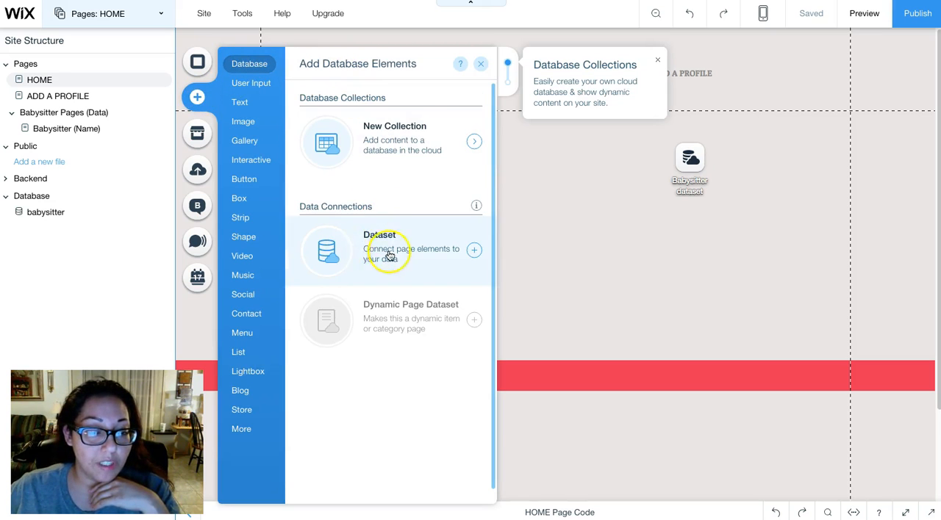
{"action": "left_click", "coordinate": [481, 64]}
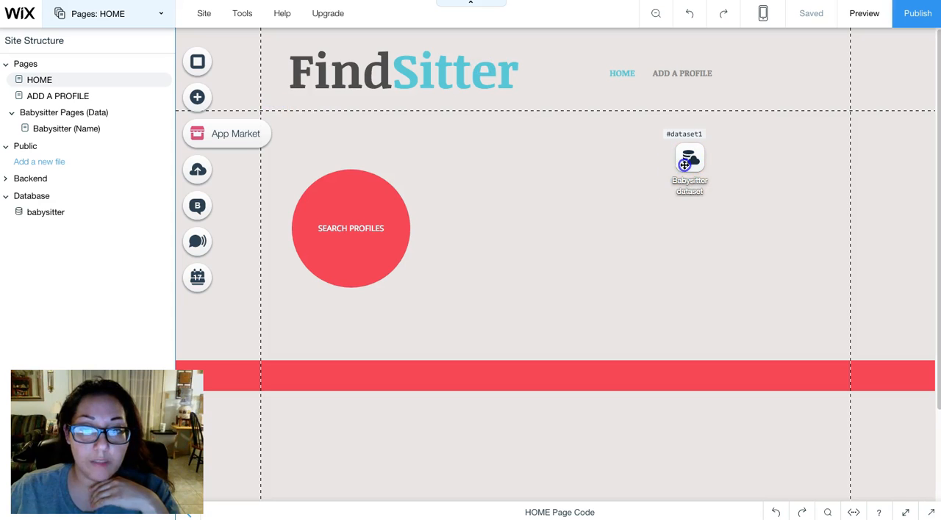
{"action": "left_click", "coordinate": [684, 165]}
{"action": "left_click", "coordinate": [702, 119]}
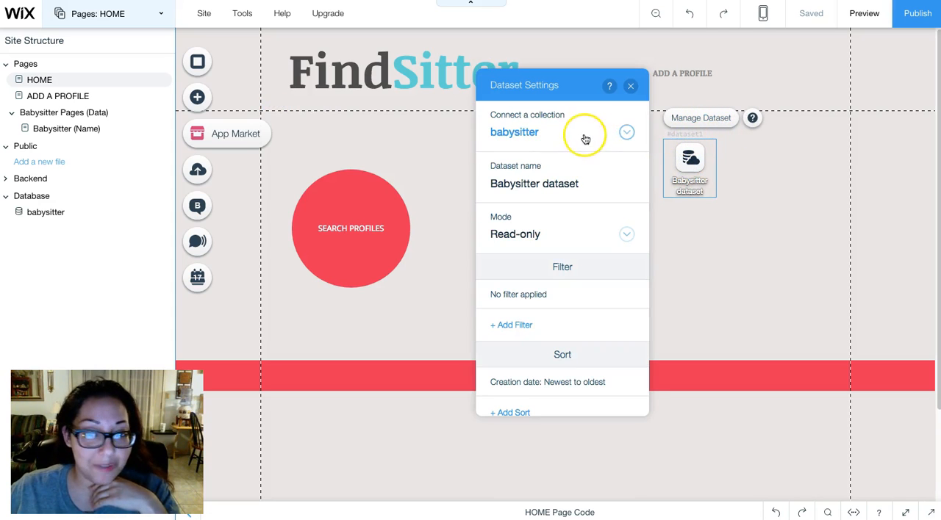
{"action": "left_click", "coordinate": [585, 135]}
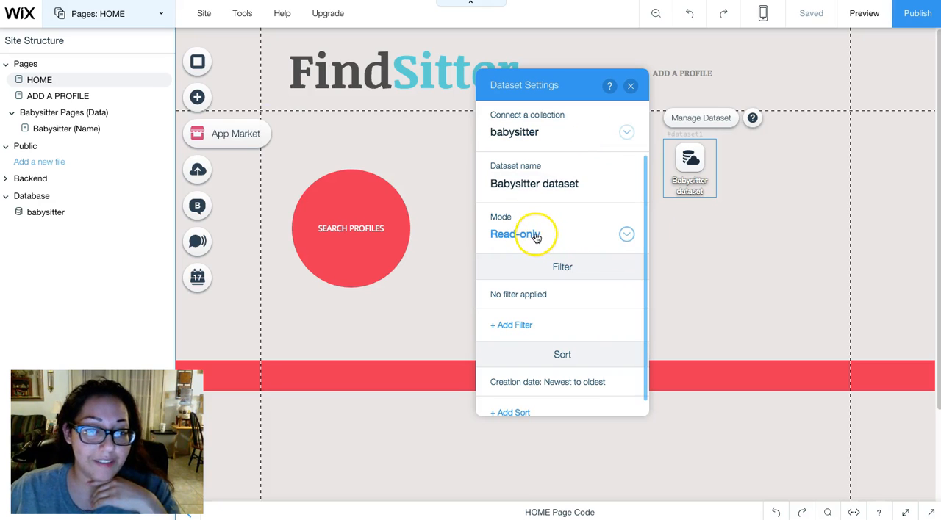
{"action": "left_click", "coordinate": [628, 86]}
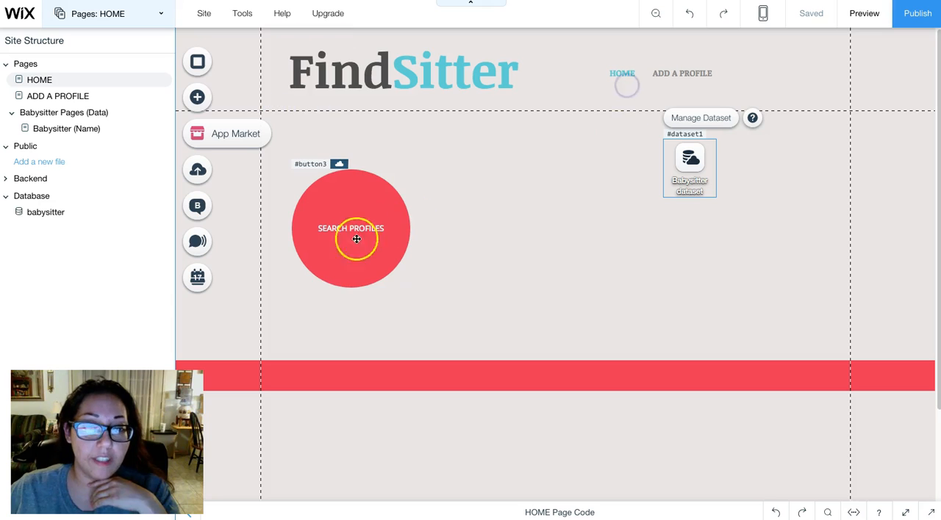
- Review the SEARCH PROFILES button's dataset connection, keeping its link on the Babysitter (Name) dynamic page
{"action": "left_click", "coordinate": [360, 268]}
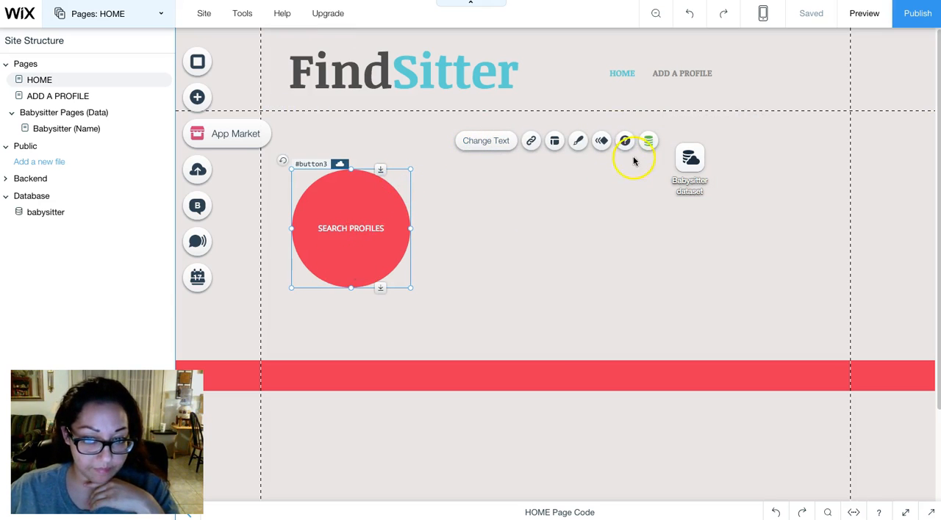
{"action": "left_click", "coordinate": [647, 144]}
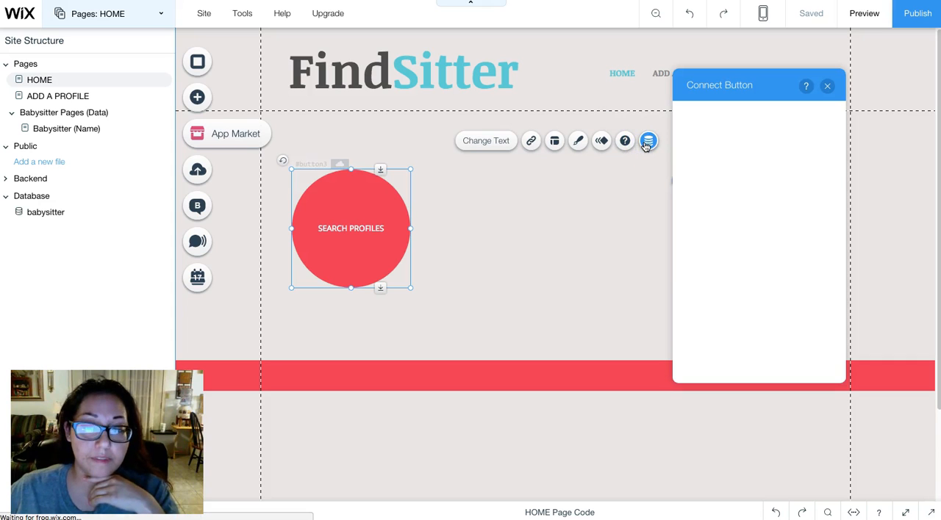
{"action": "left_click", "coordinate": [648, 145]}
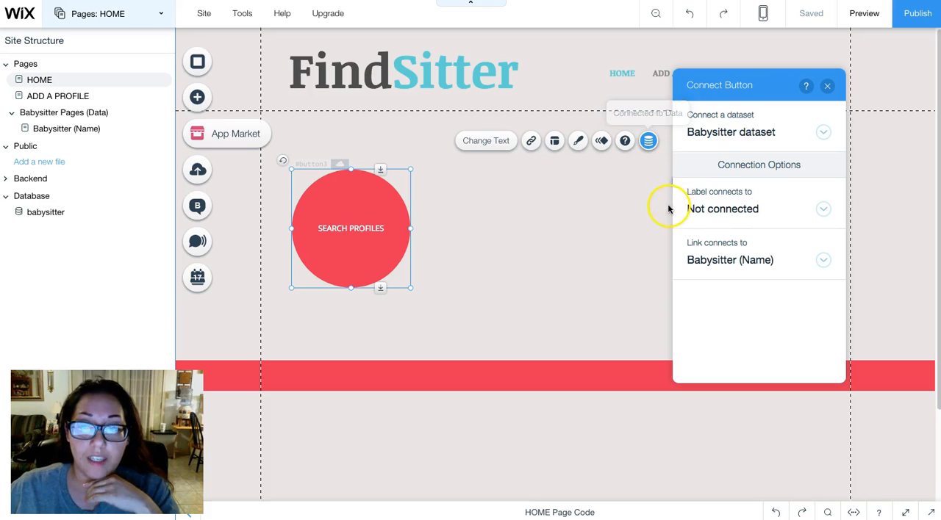
{"action": "left_click", "coordinate": [765, 260]}
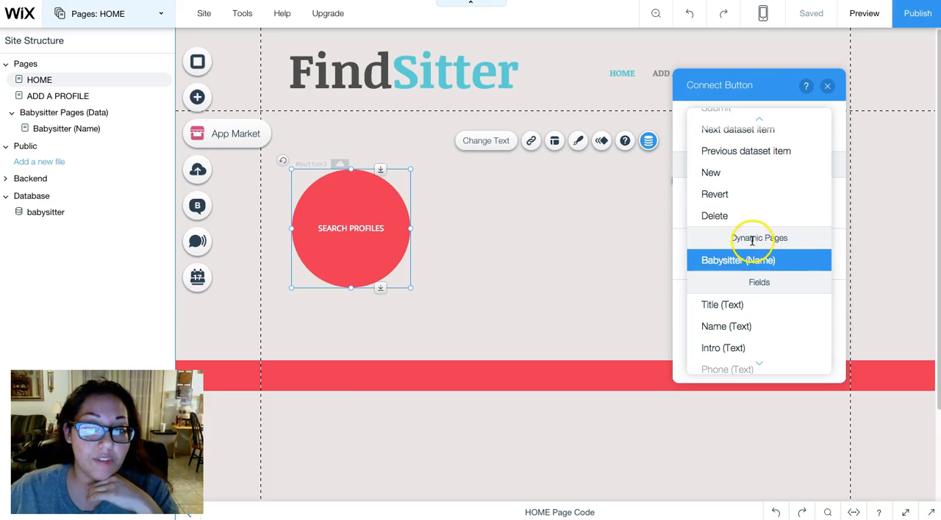
{"action": "left_click", "coordinate": [757, 260]}
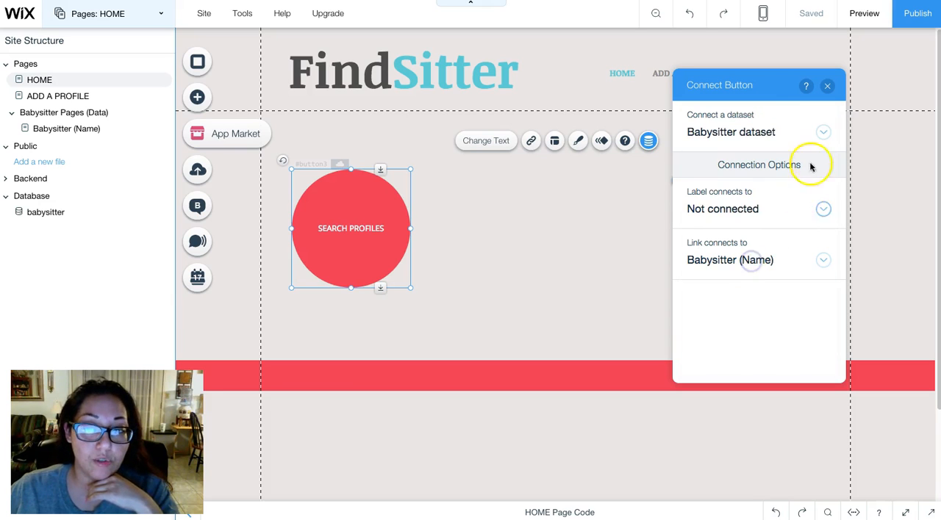
{"action": "left_click", "coordinate": [827, 86]}
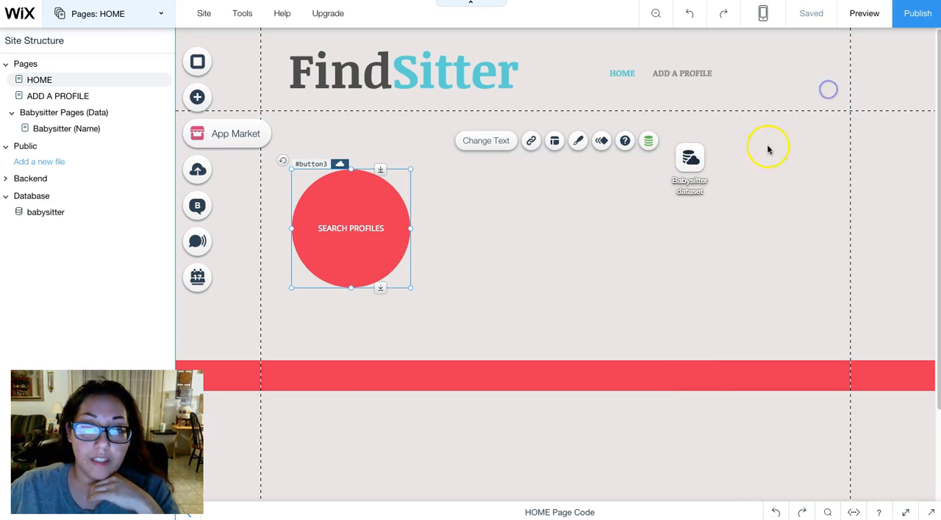
- Publish the site from the HOME page, open the live version and reload it
{"action": "left_click", "coordinate": [586, 254]}
{"action": "left_click", "coordinate": [909, 21]}
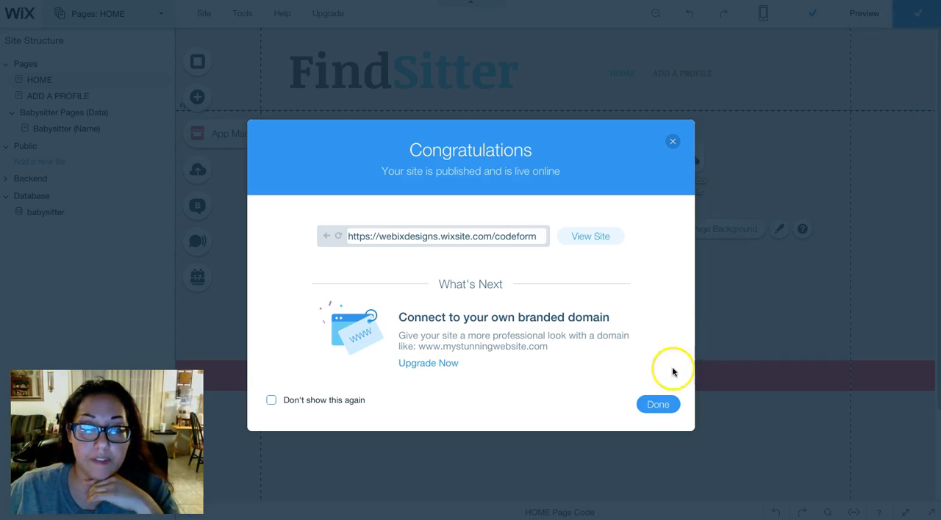
{"action": "left_click", "coordinate": [659, 404]}
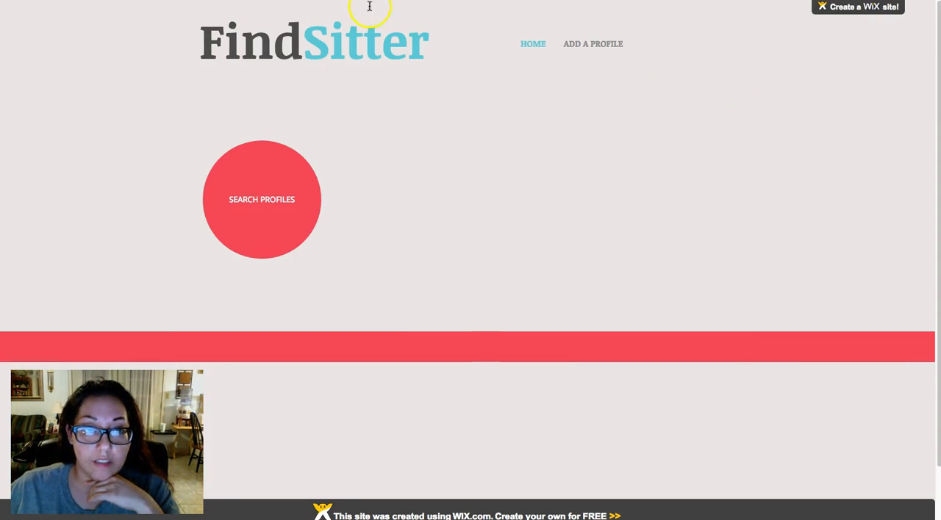
{"action": "key", "text": "super+r"}
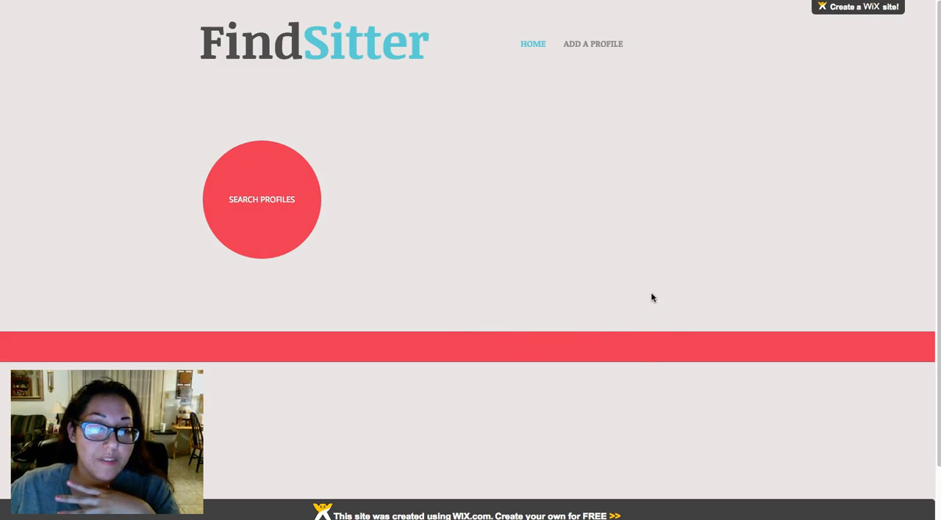
- Test the SEARCH PROFILES button on the live HOME page
{"action": "left_click", "coordinate": [270, 188]}
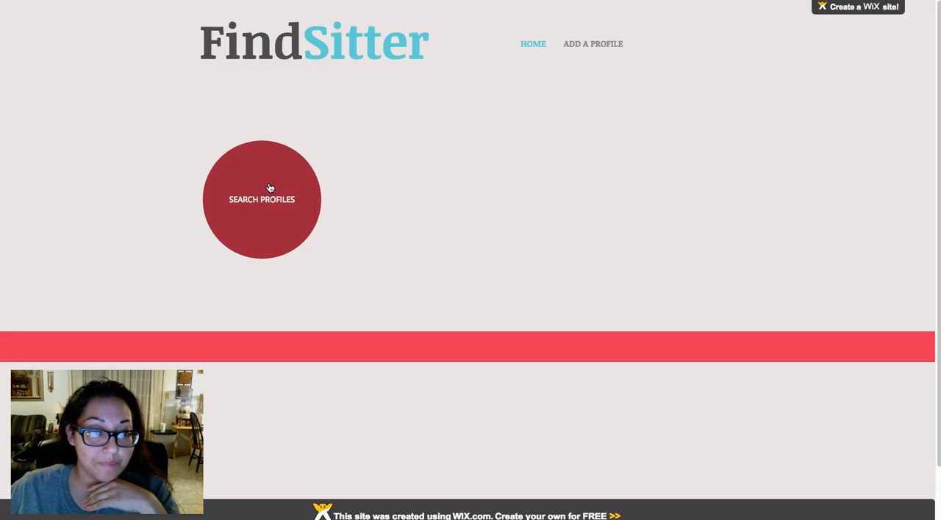
{"action": "left_click", "coordinate": [262, 198]}
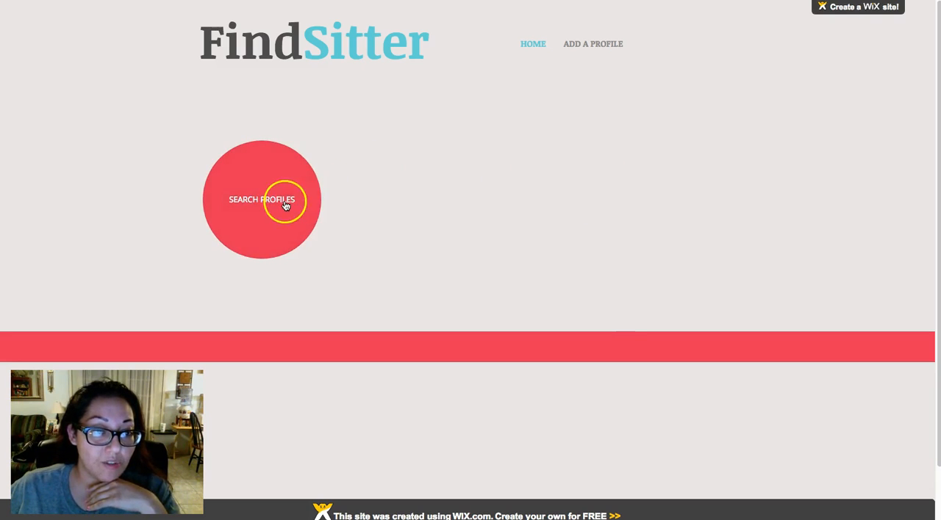
{"action": "left_click", "coordinate": [285, 205]}
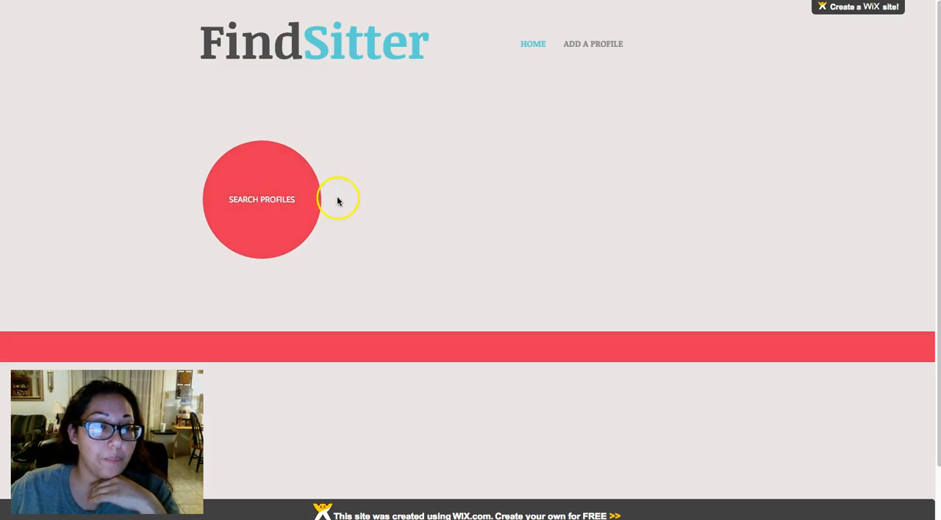
{"action": "left_click", "coordinate": [268, 184]}
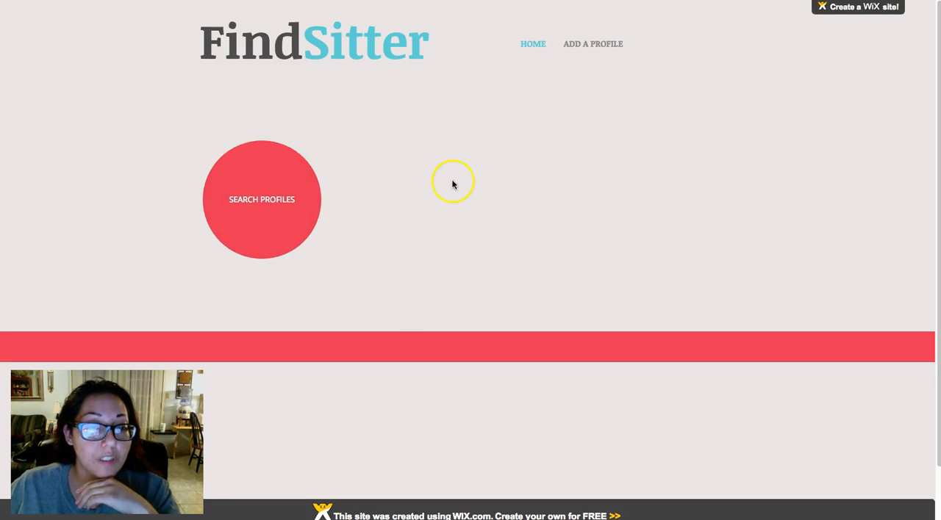
{"action": "left_click", "coordinate": [263, 189]}
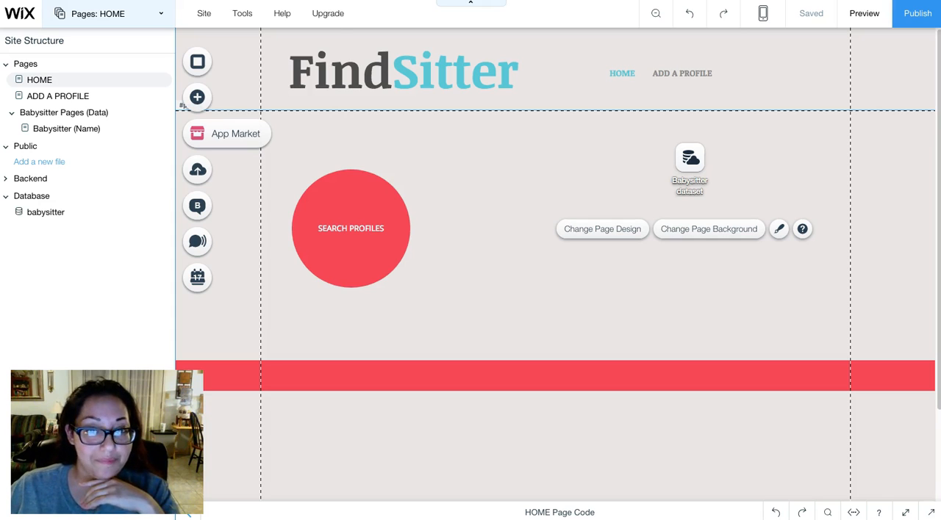
- Open the babysitter collection's live database and examine the Intro, Phone and Email cells of its first row
{"action": "left_click", "coordinate": [49, 218]}
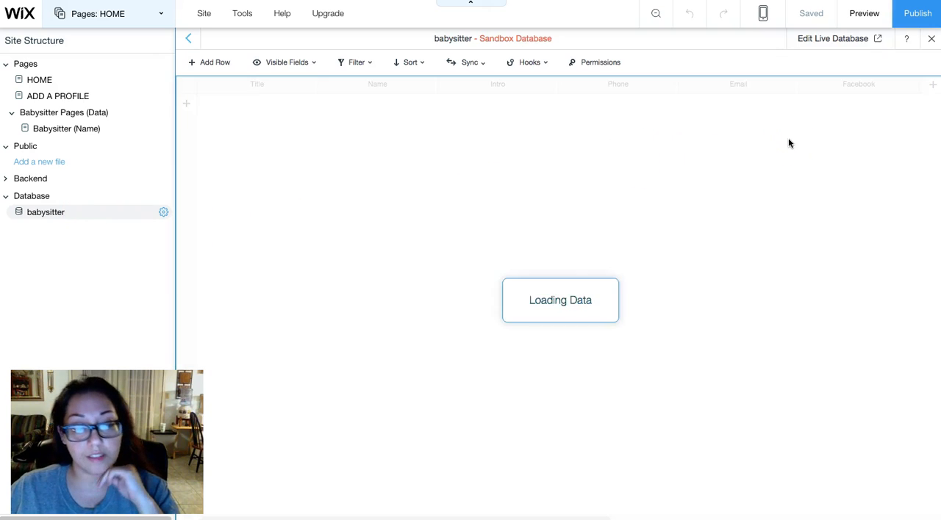
{"action": "left_click", "coordinate": [828, 42]}
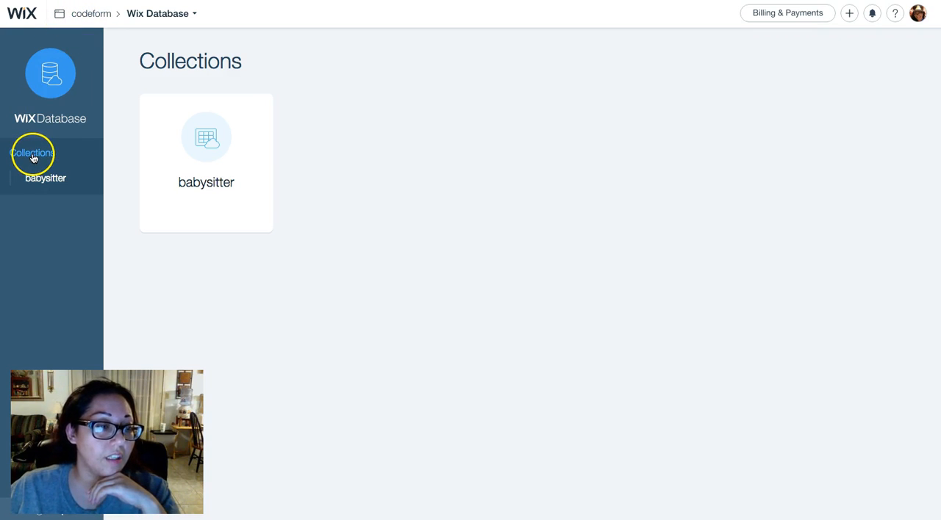
{"action": "mouse_move", "coordinate": [186, 149]}
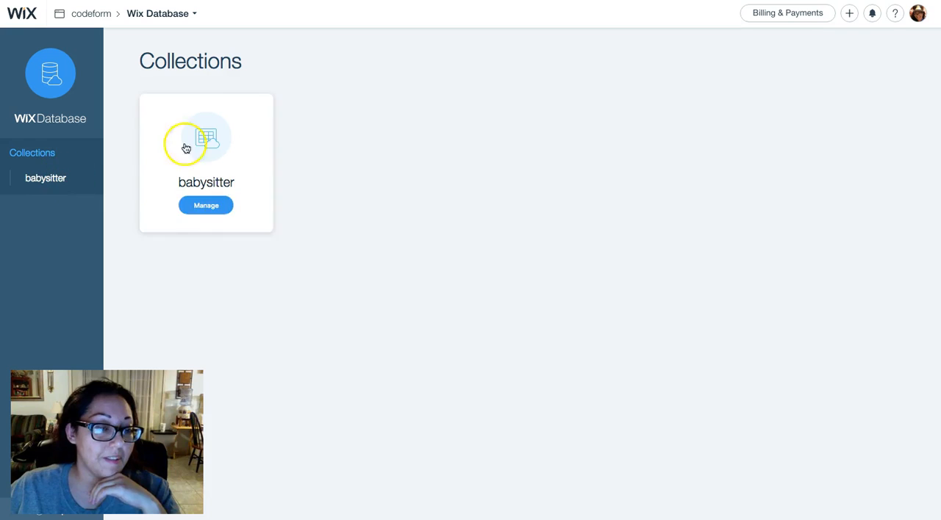
{"action": "left_click", "coordinate": [196, 207]}
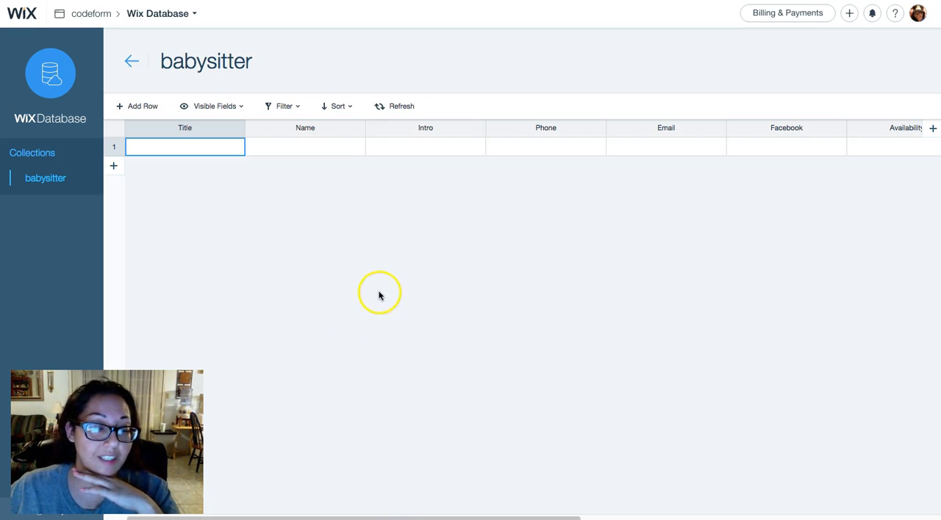
{"action": "left_click", "coordinate": [388, 145]}
{"action": "left_click", "coordinate": [532, 144]}
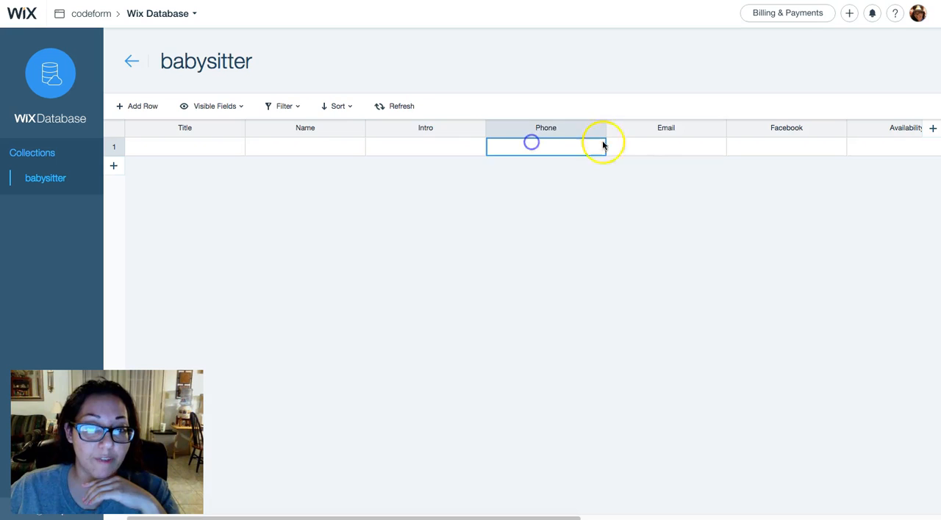
{"action": "left_click", "coordinate": [642, 143]}
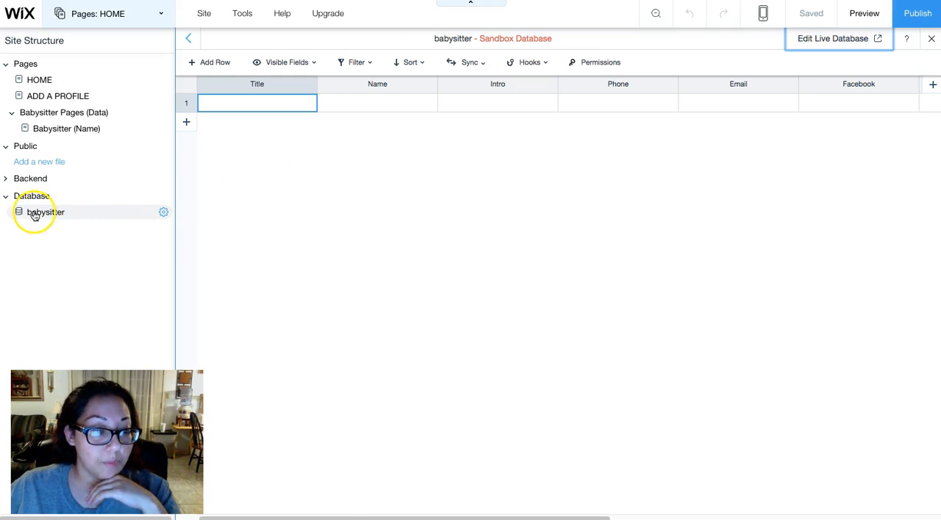
- Let Anyone read content from the babysitter collection, keep Admin as the update role, and save the permissions
{"action": "left_click", "coordinate": [164, 214]}
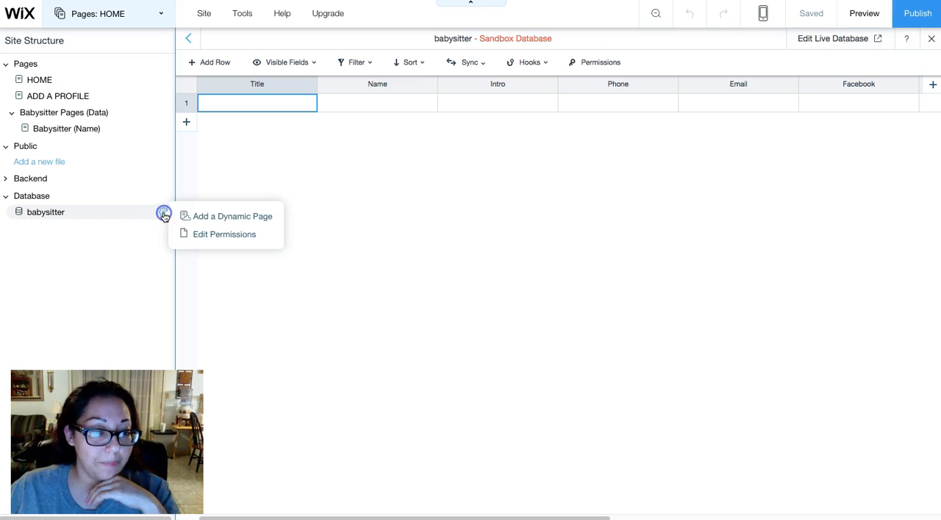
{"action": "left_click", "coordinate": [210, 234]}
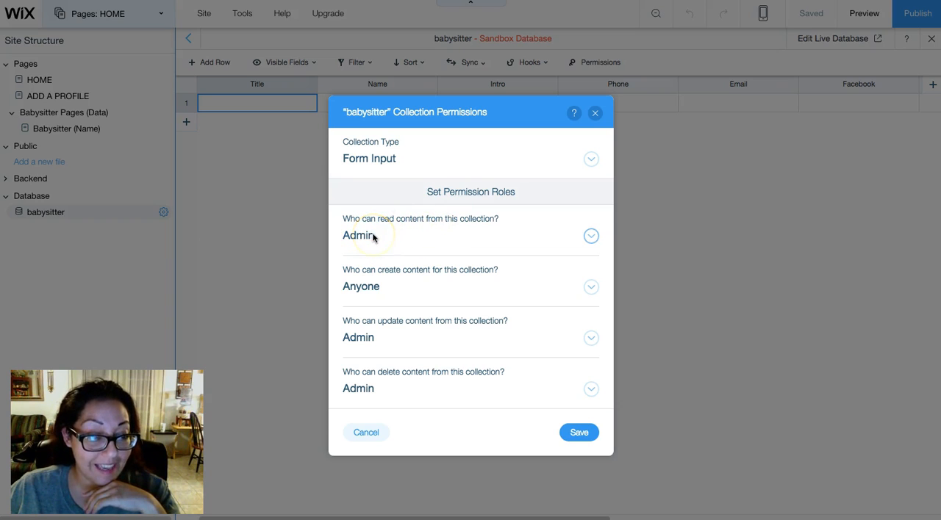
{"action": "left_click", "coordinate": [589, 237]}
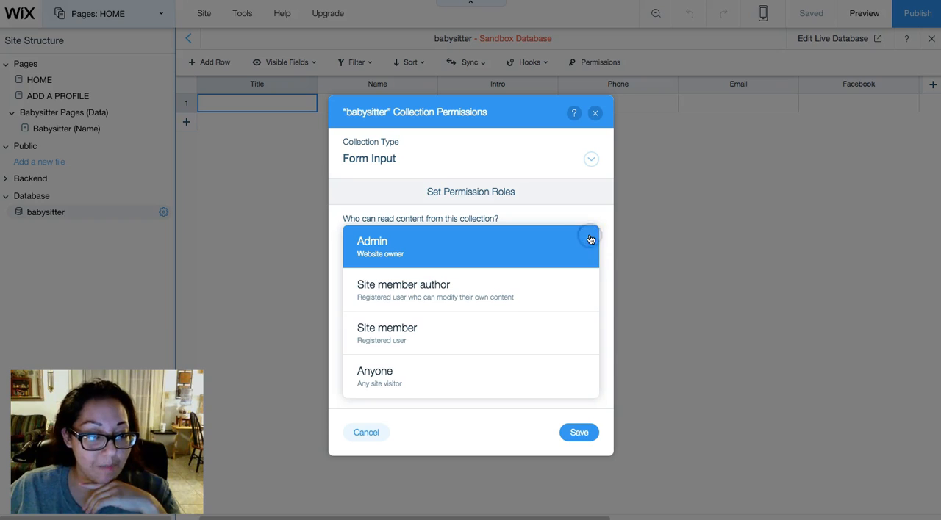
{"action": "left_click", "coordinate": [392, 383]}
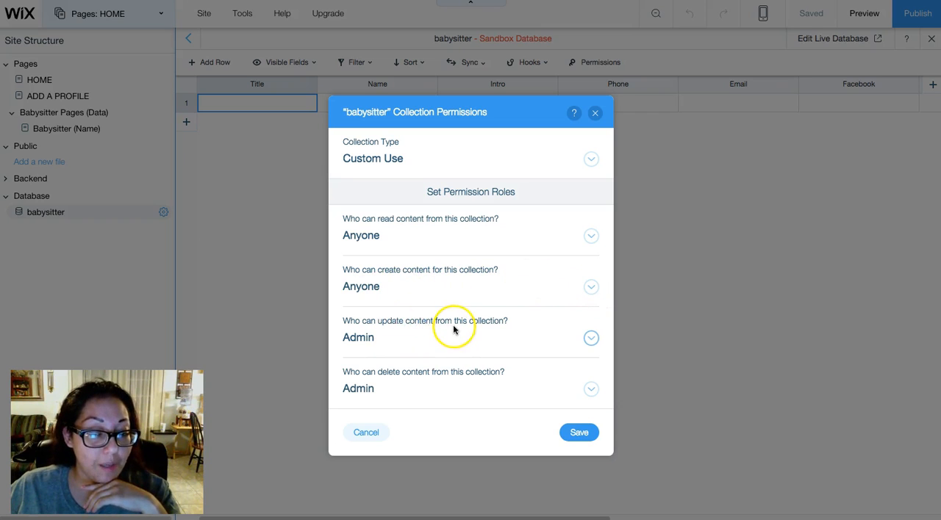
{"action": "left_click", "coordinate": [367, 337]}
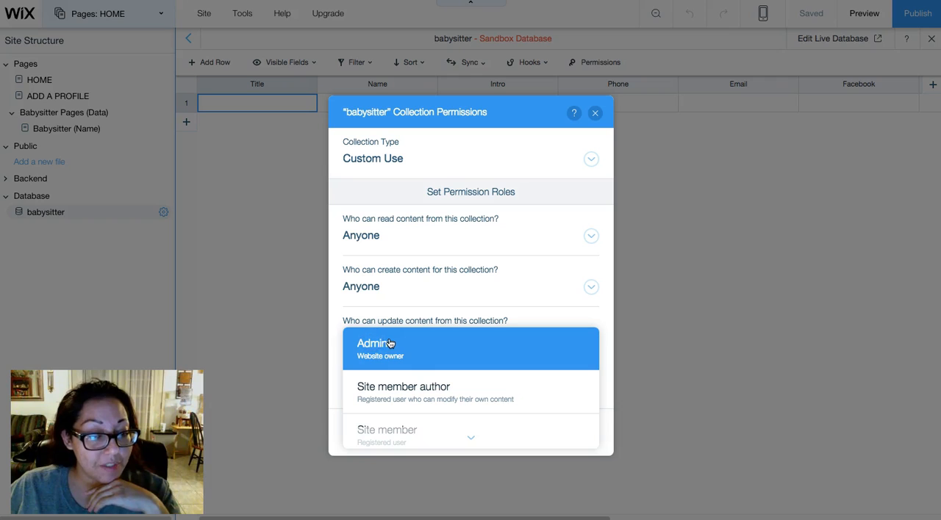
{"action": "left_click", "coordinate": [449, 346]}
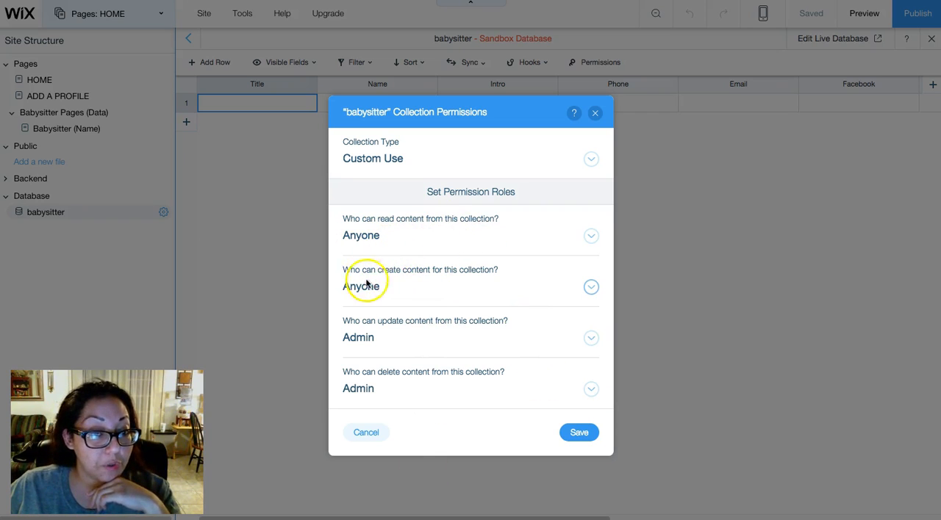
{"action": "left_click", "coordinate": [580, 434]}
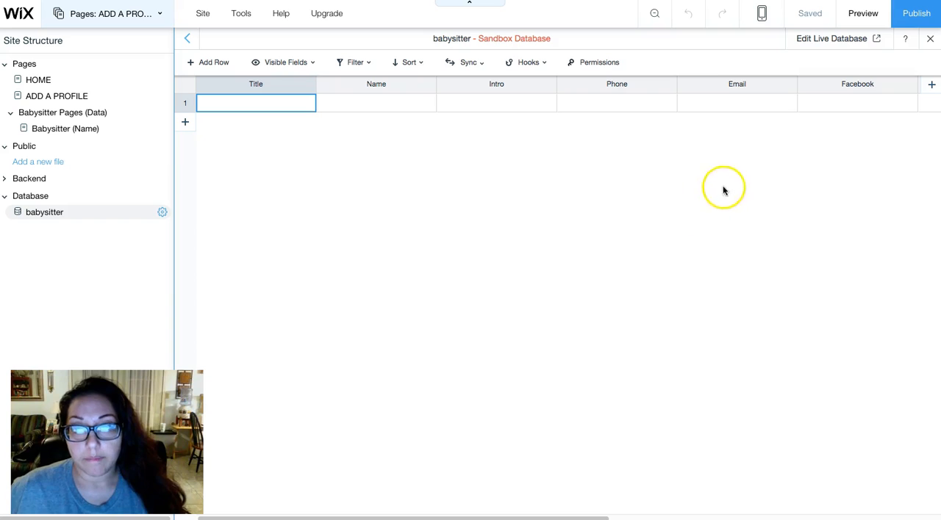
{"action": "left_click", "coordinate": [917, 15]}
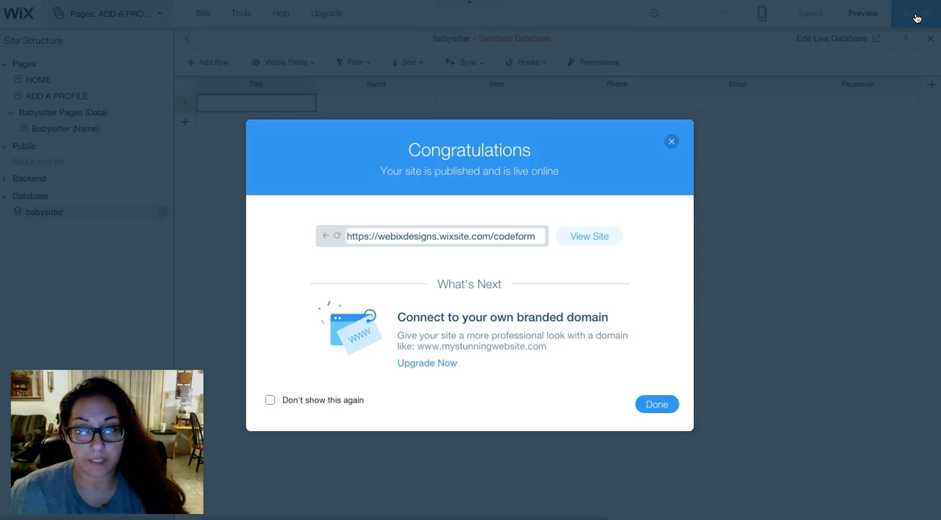
{"action": "left_click", "coordinate": [658, 405]}
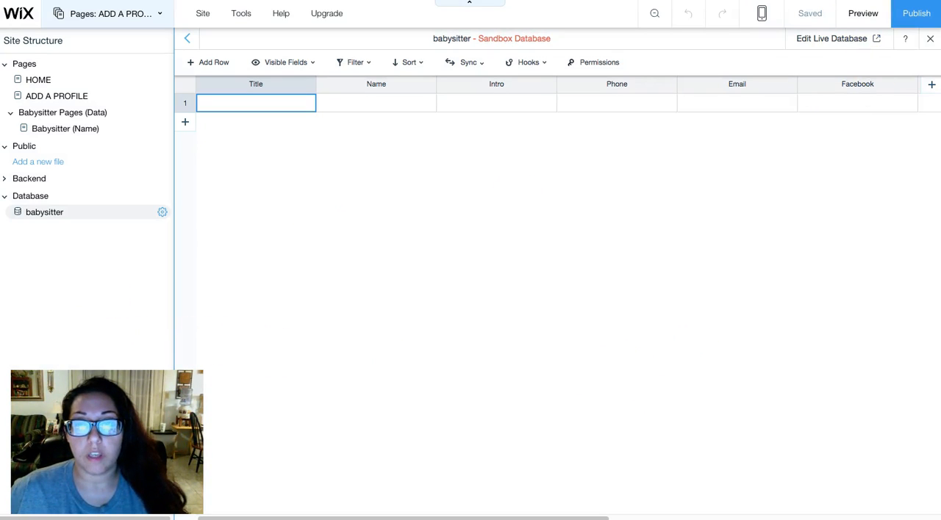
{"action": "left_click", "coordinate": [905, 18]}
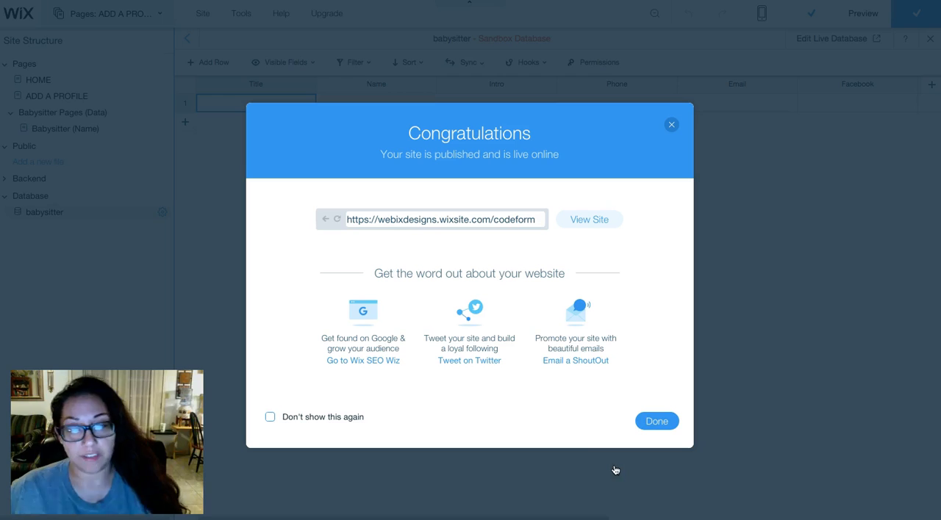
{"action": "left_click_drag", "start_coordinate": [540, 220], "coordinate": [492, 225]}
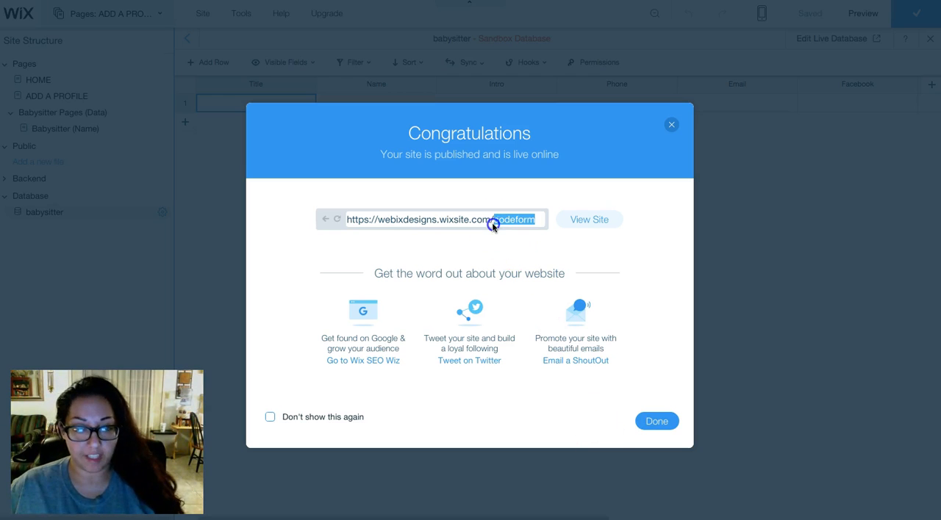
{"action": "left_click", "coordinate": [492, 222]}
{"action": "key", "text": "super+c"}
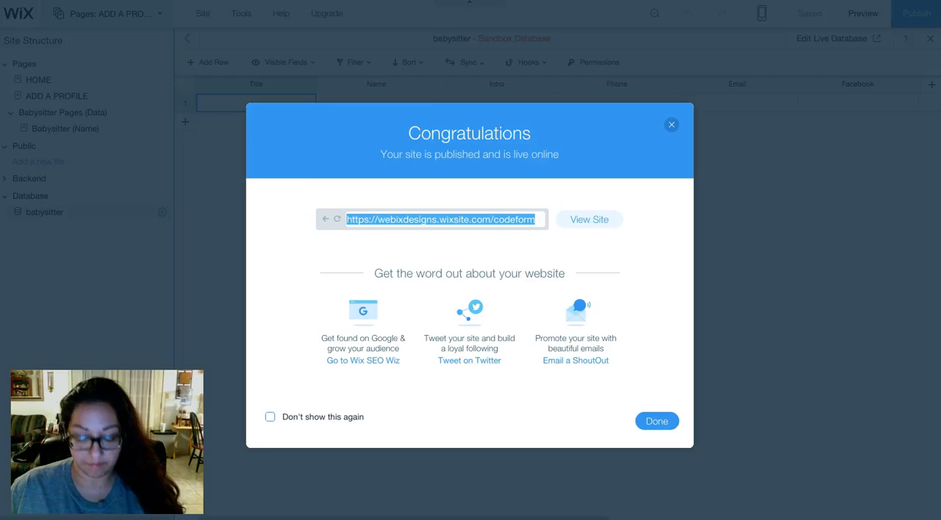
{"action": "key", "text": "super+t"}
{"action": "key", "text": "super+v"}
{"action": "key", "text": "Return"}
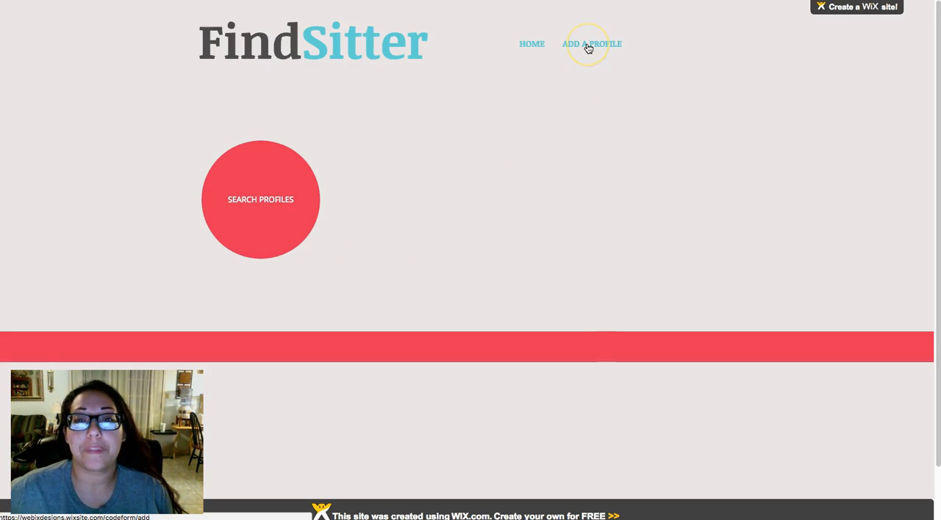
- On the live ADD A PROFILE form, enter the sitter's name, the title "Test", a phone number and an e-mail address
{"action": "left_click", "coordinate": [588, 45]}
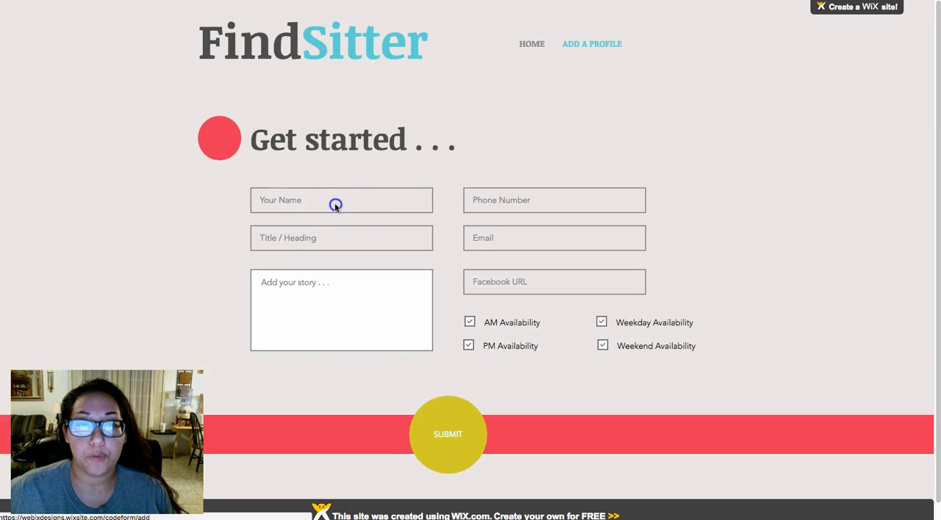
{"action": "left_click", "coordinate": [335, 206]}
{"action": "type", "text": "Nayeli"}
{"action": "key", "text": "Tab"}
{"action": "type", "text": "Test"}
{"action": "key", "text": "Tab"}
{"action": "type", "text": "00"}
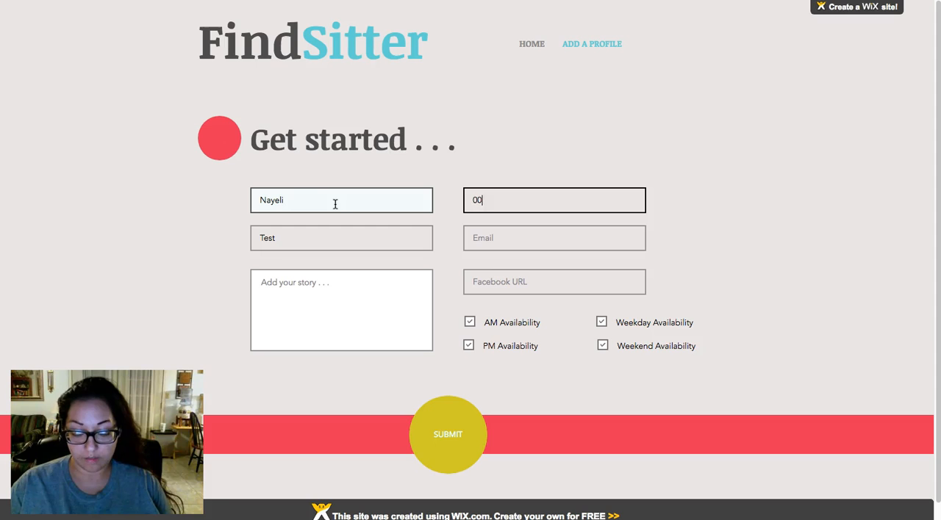
{"action": "key", "text": "Tab"}
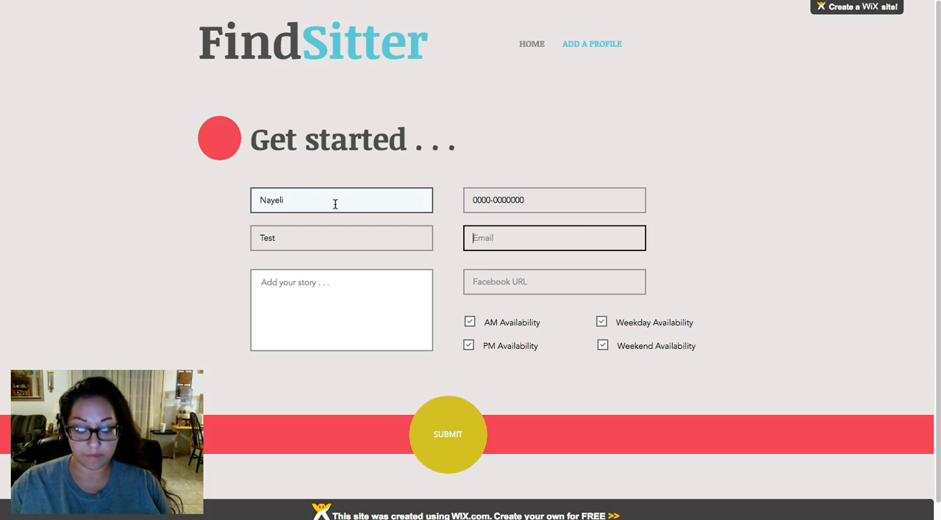
{"action": "type", "text": "nayeli@test.com"}
{"action": "key", "text": "Tab"}
- Fill the form's story field with the sentence "This is a test." repeated over four lines
{"action": "left_click", "coordinate": [294, 298]}
{"action": "type", "text": "This is a tes"}
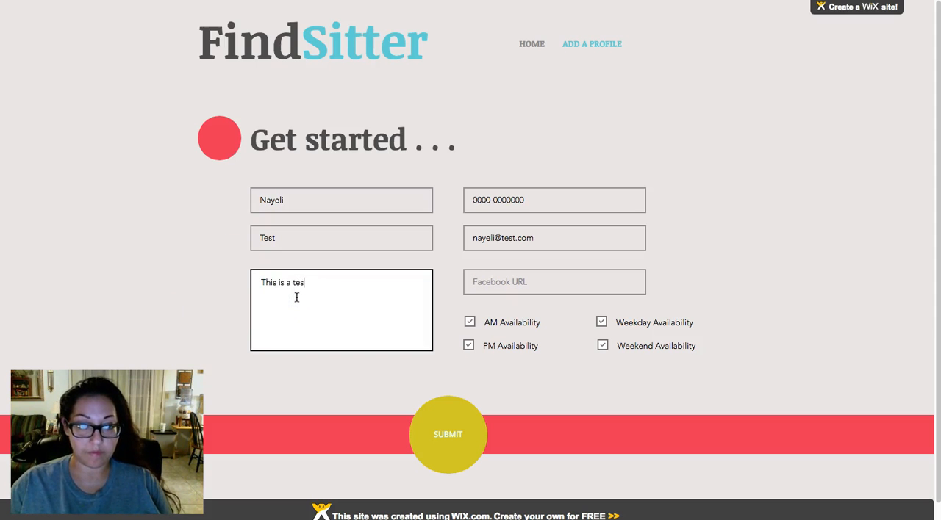
{"action": "type", "text": "t."}
{"action": "key", "text": "ctrl+a"}
{"action": "key", "text": "BackSpace"}
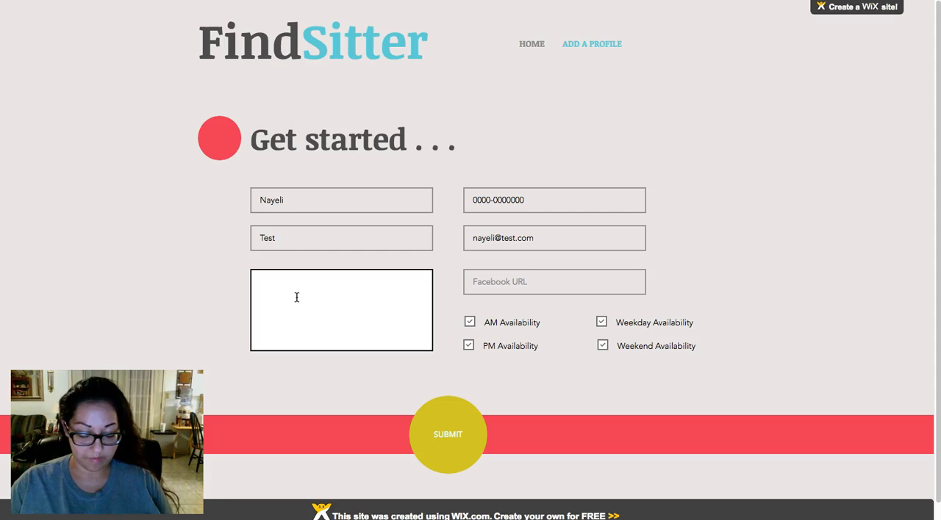
{"action": "key", "text": "ctrl+v"}
{"action": "key", "text": "ctrl+v"}
{"action": "key", "text": "ctrl+v"}
{"action": "key", "text": "ctrl+v"}
{"action": "key", "text": "ctrl+v"}
{"action": "key", "text": "ctrl+v"}
{"action": "key", "text": "ctrl+v"}
{"action": "key", "text": "ctrl+v"}
{"action": "key", "text": "ctrl+v"}
{"action": "key", "text": "ctrl+v"}
{"action": "key", "text": "ctrl+v"}
{"action": "key", "text": "ctrl+v"}
- Clear the PM Availability and Weekend Availability options and submit the profile
{"action": "left_click", "coordinate": [468, 345]}
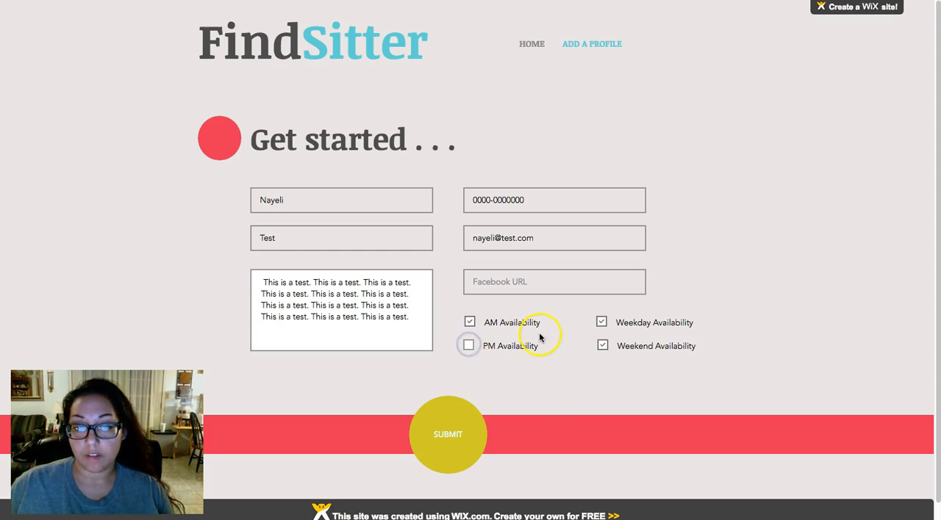
{"action": "left_click", "coordinate": [602, 346]}
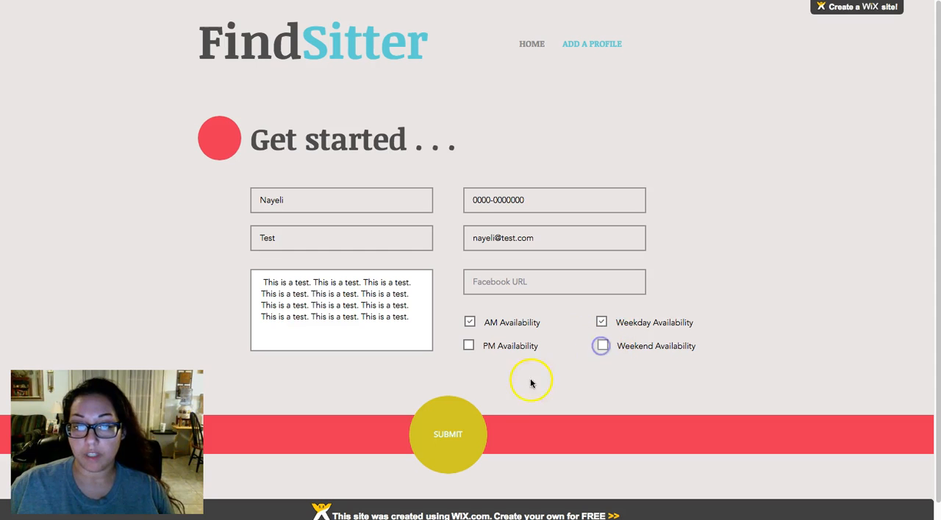
{"action": "left_click", "coordinate": [451, 434]}
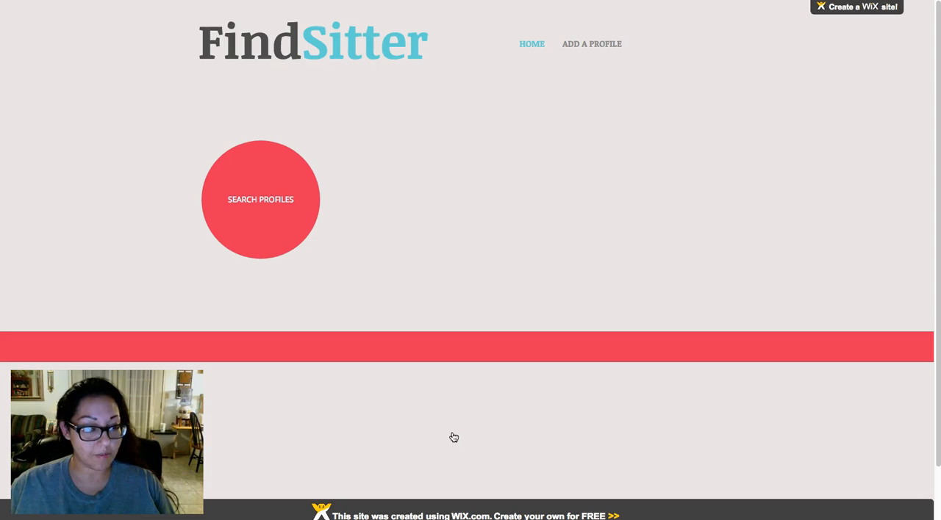
- Open the profiles through SEARCH PROFILES on the live HOME page and examine the displayed profile's intro, contact and availability details
{"action": "left_click", "coordinate": [274, 206]}
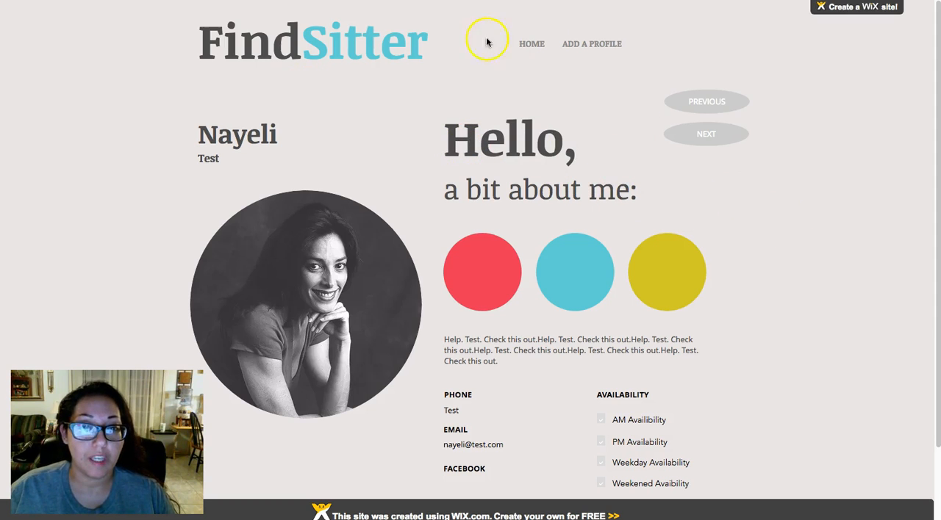
{"action": "scroll", "coordinate": [722, 312], "scroll_direction": "down", "scroll_amount": 2}
{"action": "scroll", "coordinate": [723, 311], "scroll_direction": "down", "scroll_amount": 1}
{"action": "scroll", "coordinate": [723, 312], "scroll_direction": "up", "scroll_amount": 3}
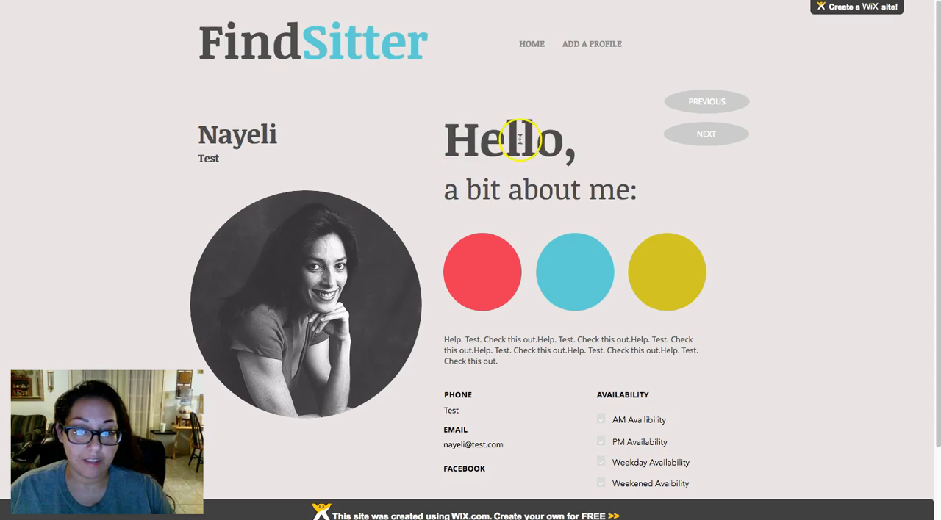
{"action": "scroll", "coordinate": [591, 214], "scroll_direction": "down", "scroll_amount": 1}
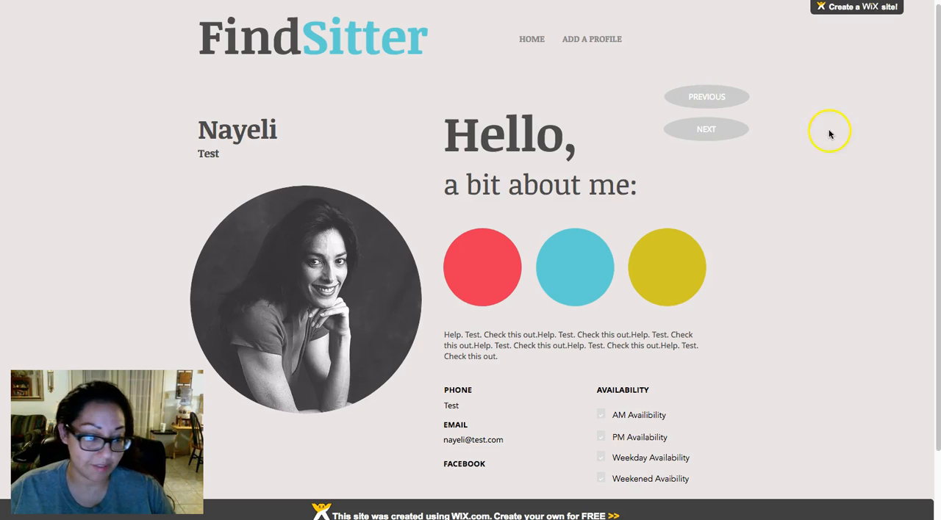
{"action": "scroll", "coordinate": [749, 245], "scroll_direction": "down", "scroll_amount": 2}
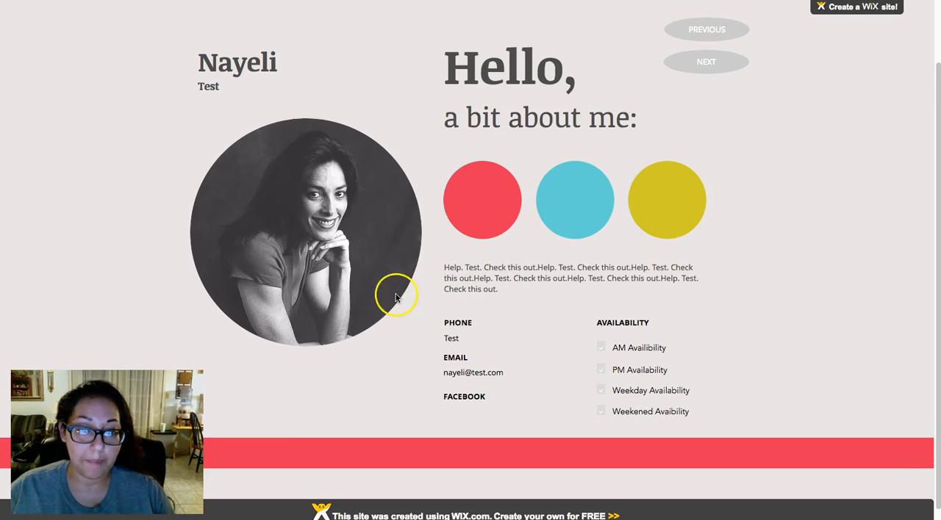
{"action": "left_click_drag", "start_coordinate": [448, 266], "coordinate": [500, 279]}
{"action": "left_click", "coordinate": [507, 285]}
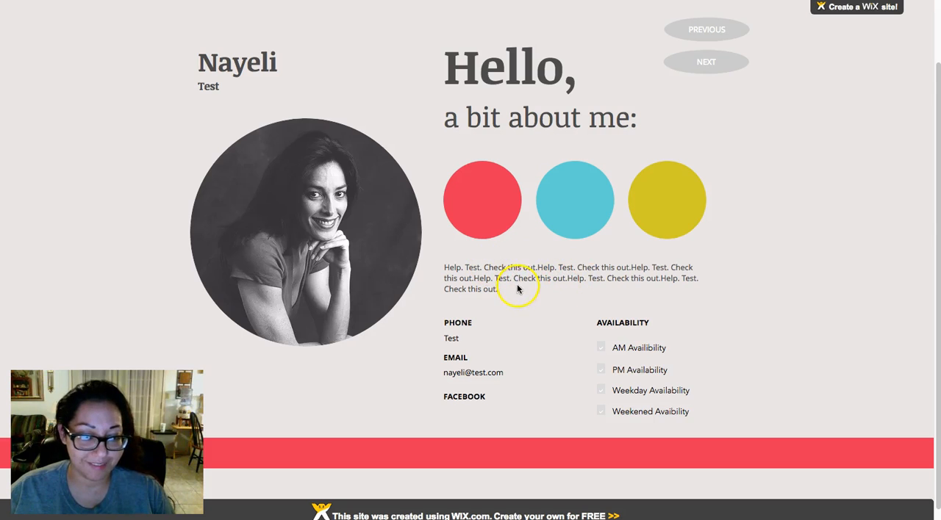